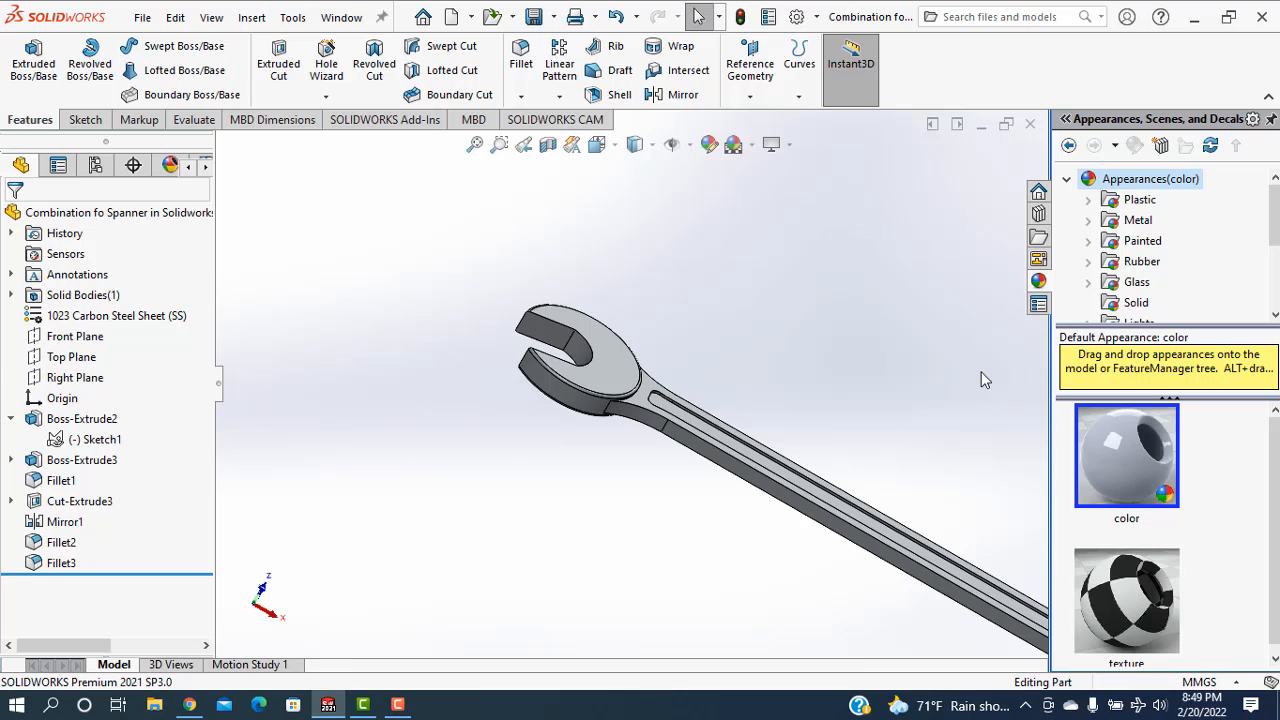
# Step: Examine the finished combination spanner from several angles, ending in an isometric view of the whole model
pyautogui.click(790, 482)
pyautogui.click(867, 350)
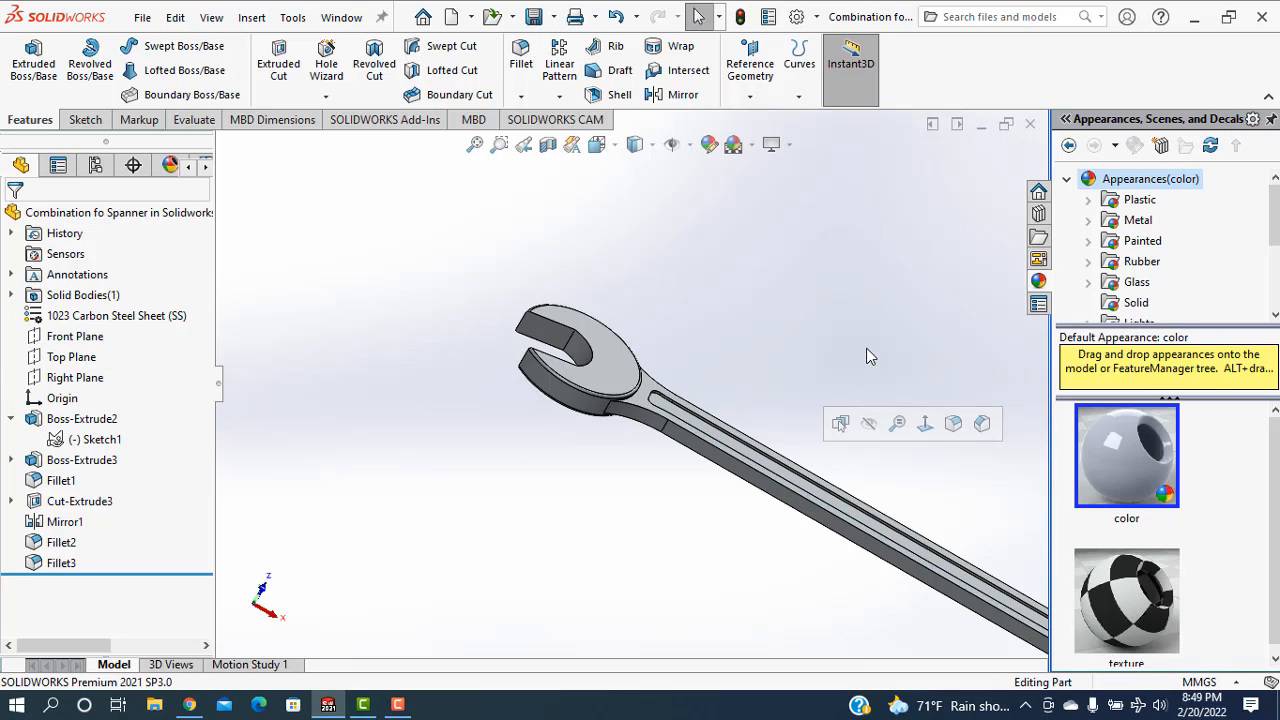
pyautogui.scroll(3, 866, 350)
pyautogui.moveTo(866, 417); pyautogui.dragTo(815, 502, button='middle')
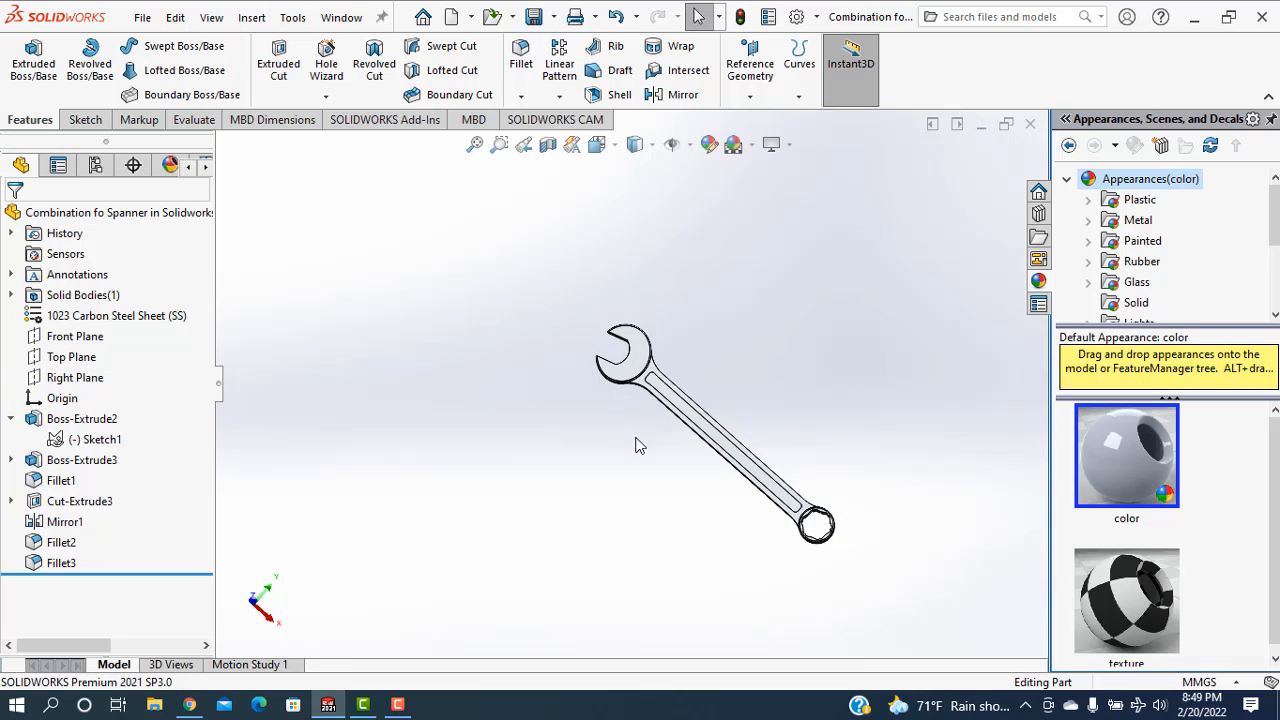
pyautogui.scroll(-4, 640, 445)
pyautogui.scroll(5, 919, 392)
pyautogui.moveTo(882, 428); pyautogui.dragTo(876, 452, button='middle')
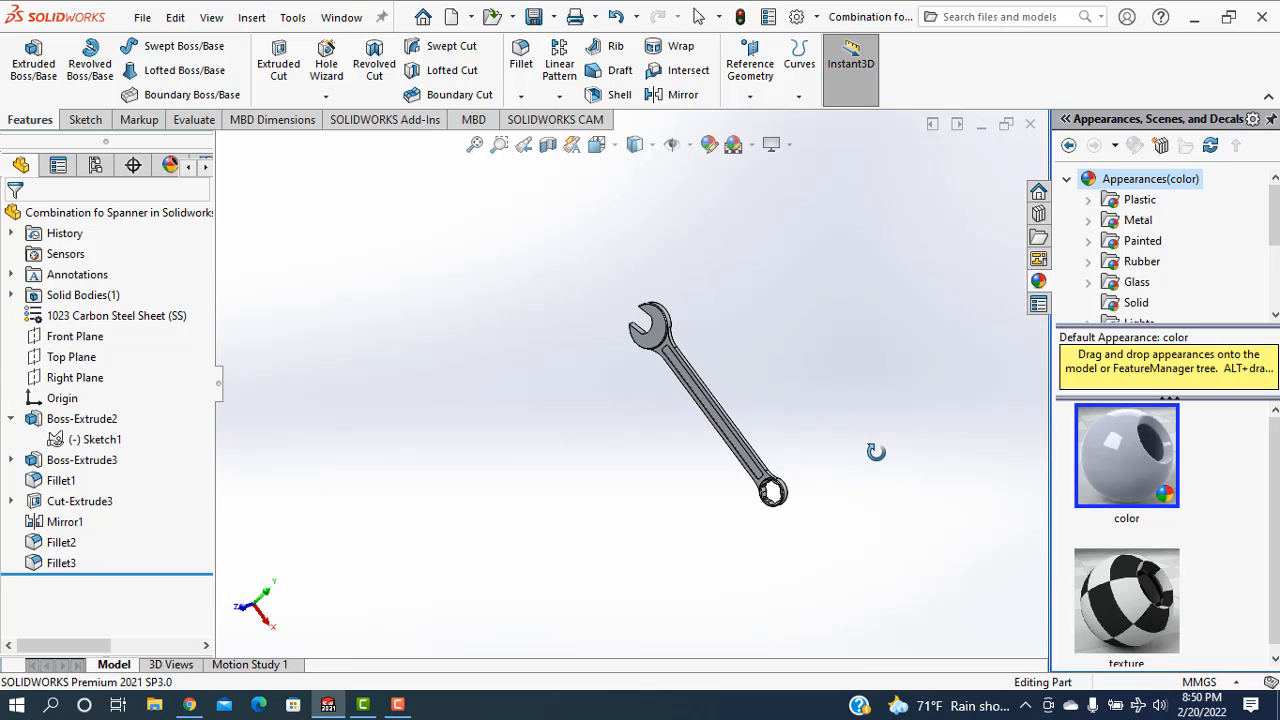
pyautogui.scroll(-3, 772, 335)
pyautogui.moveTo(868, 383); pyautogui.dragTo(929, 347, button='middle')
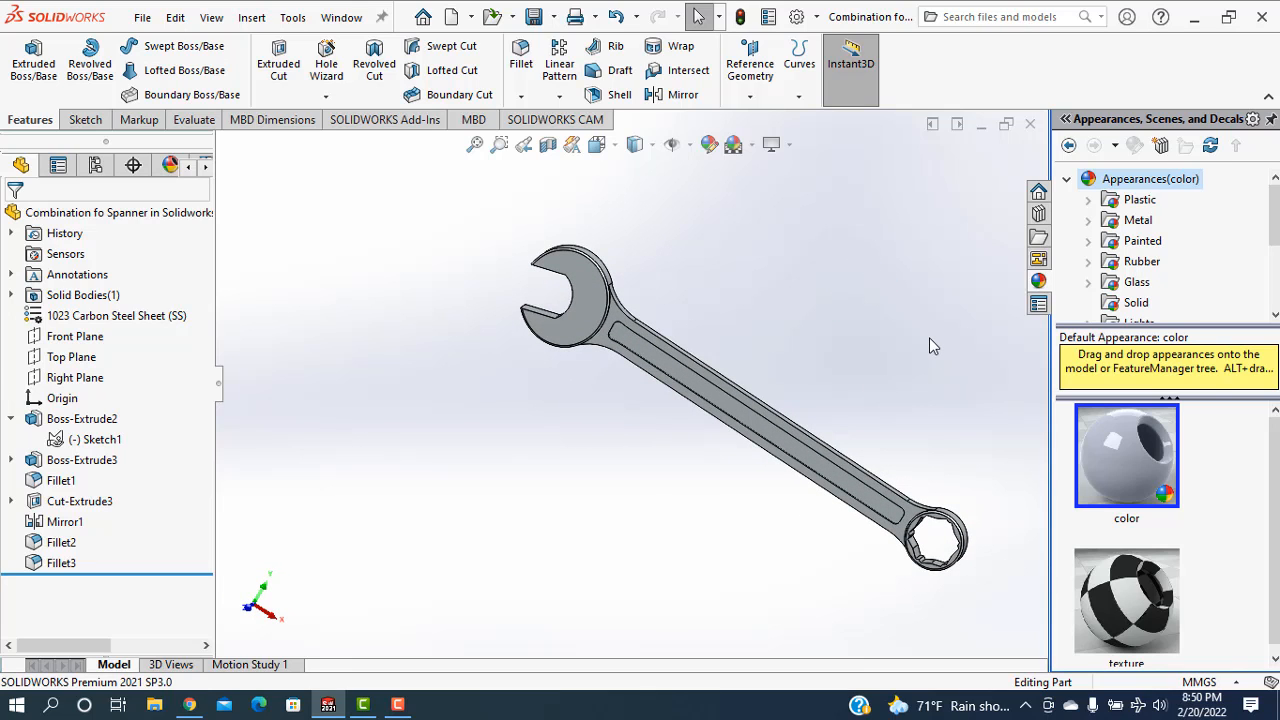
pyautogui.hotkey('ctrl', '7')
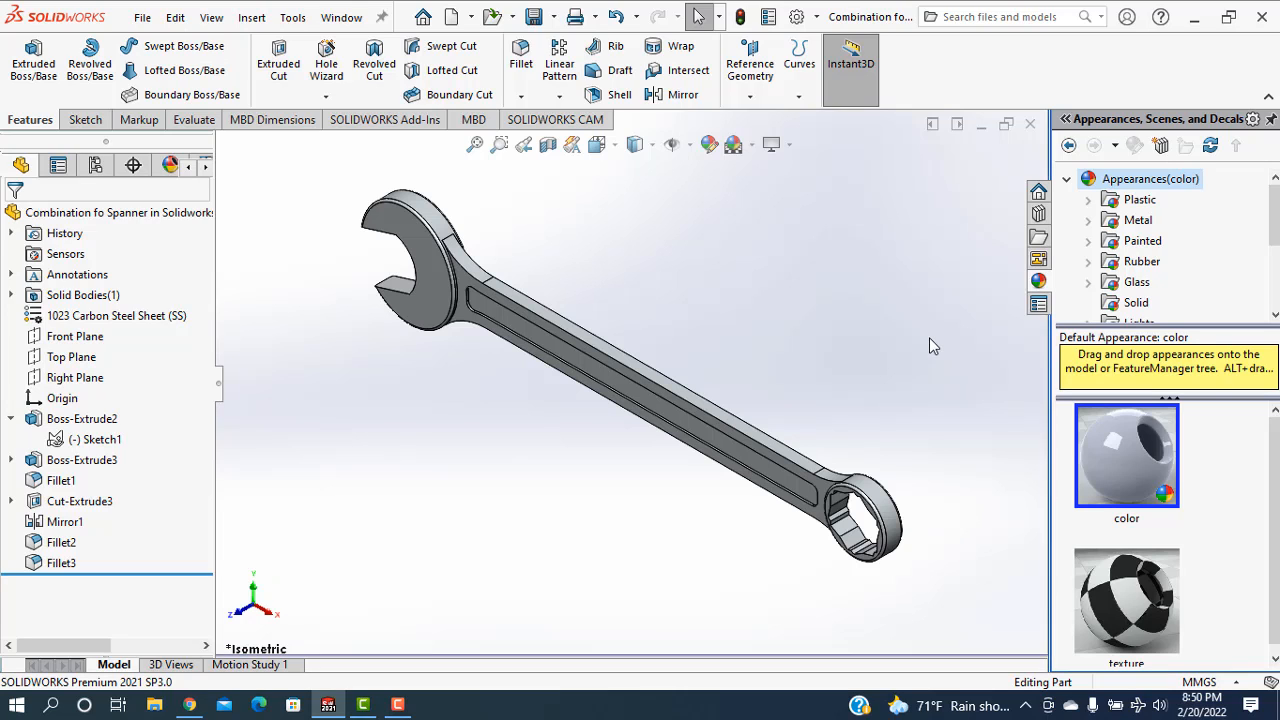
# Step: Create a new part document and set its units to MMGS (millimeter, gram, second)
pyautogui.click(143, 19)
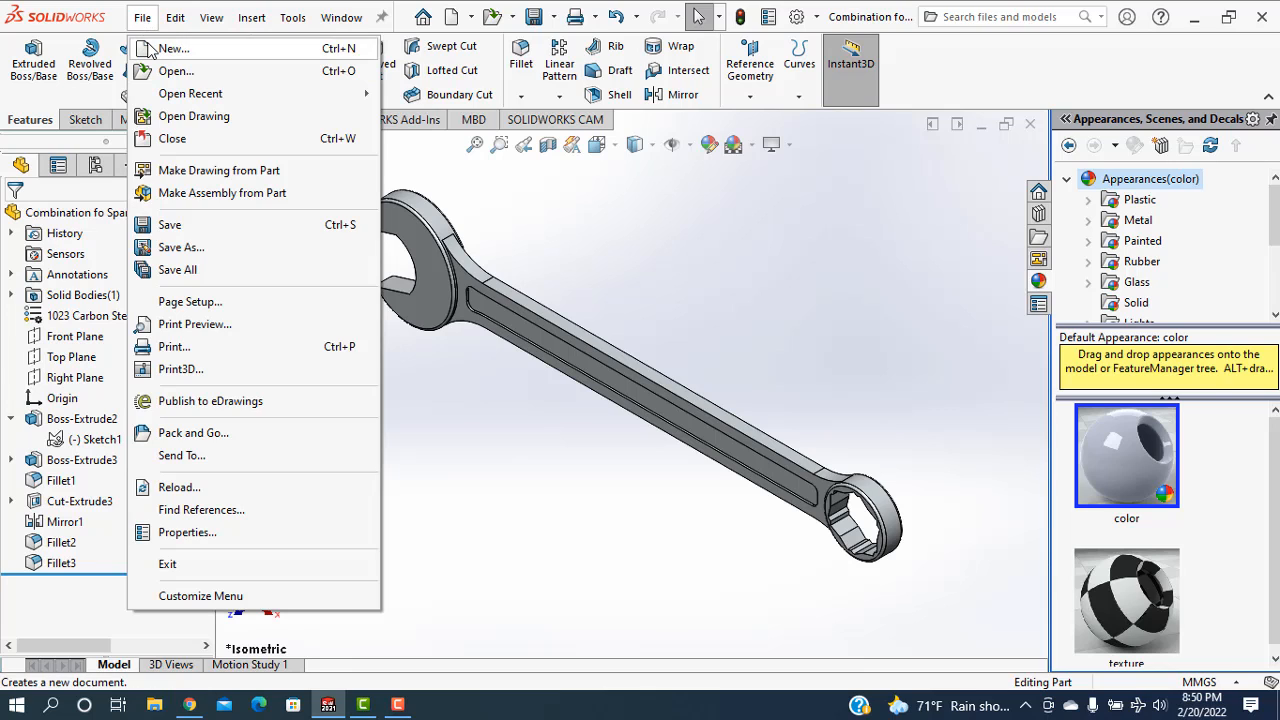
pyautogui.click(160, 49)
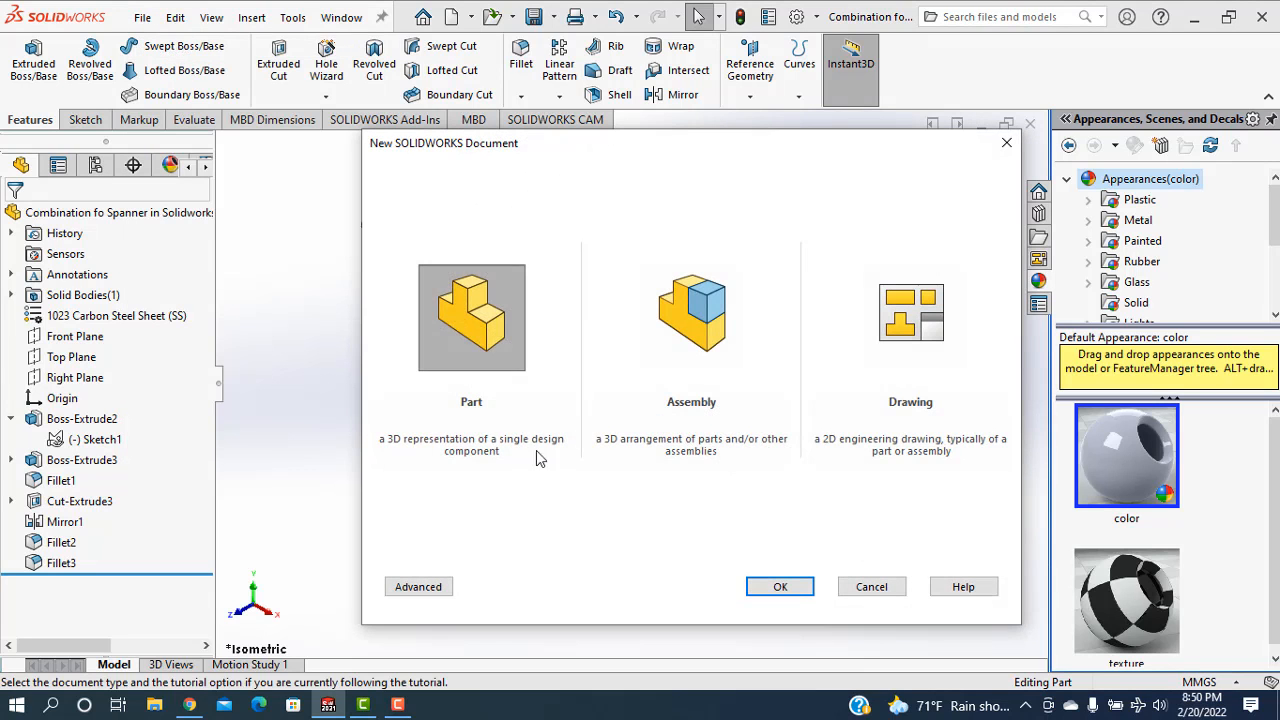
pyautogui.click(800, 590)
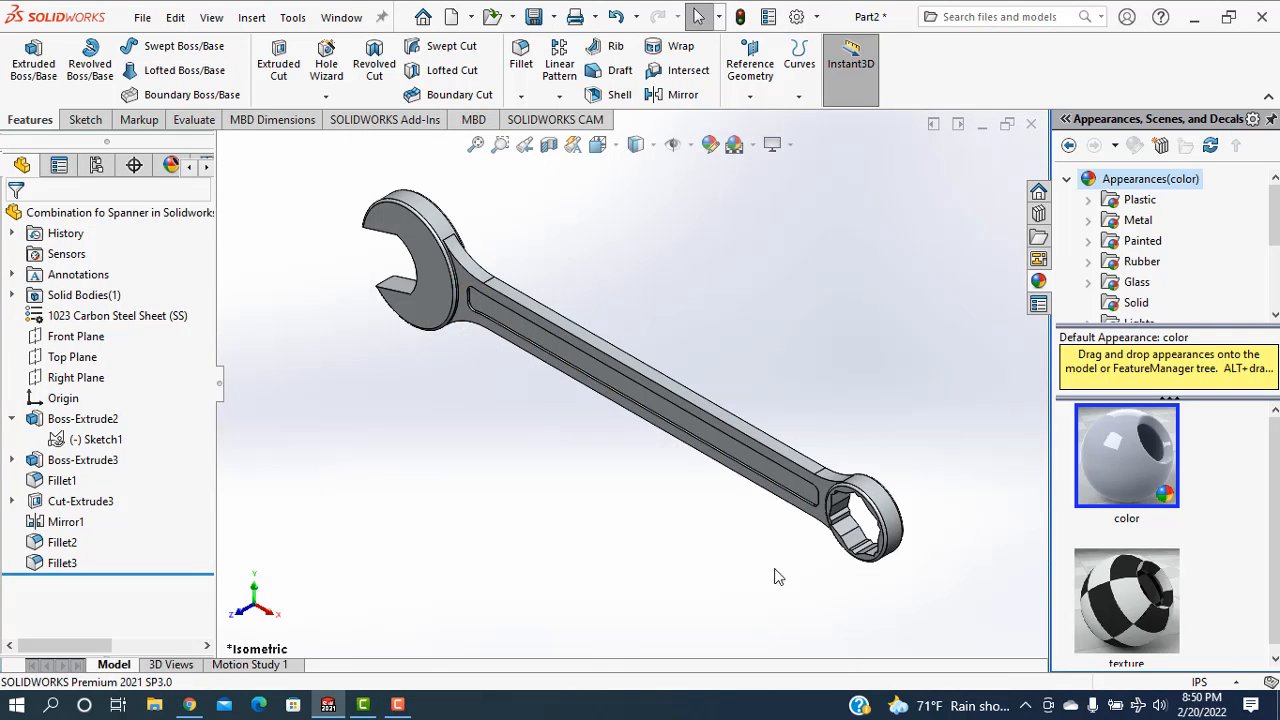
pyautogui.click(1214, 682)
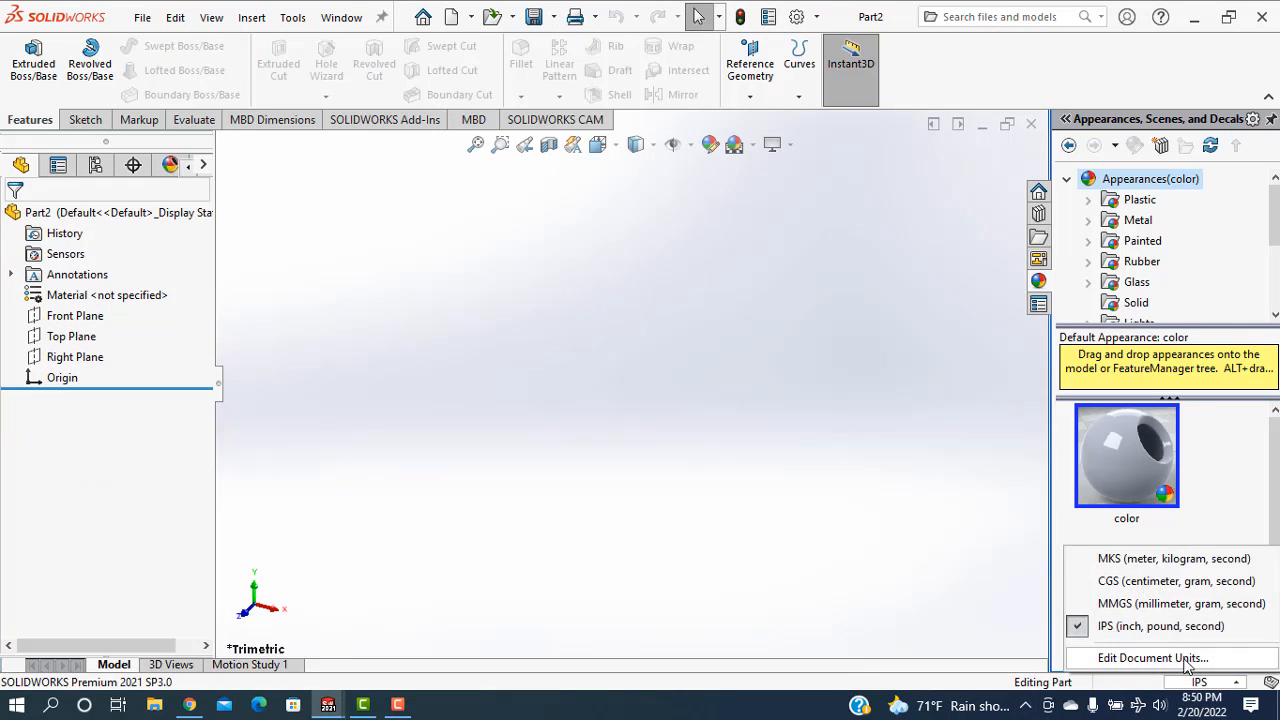
pyautogui.click(1140, 604)
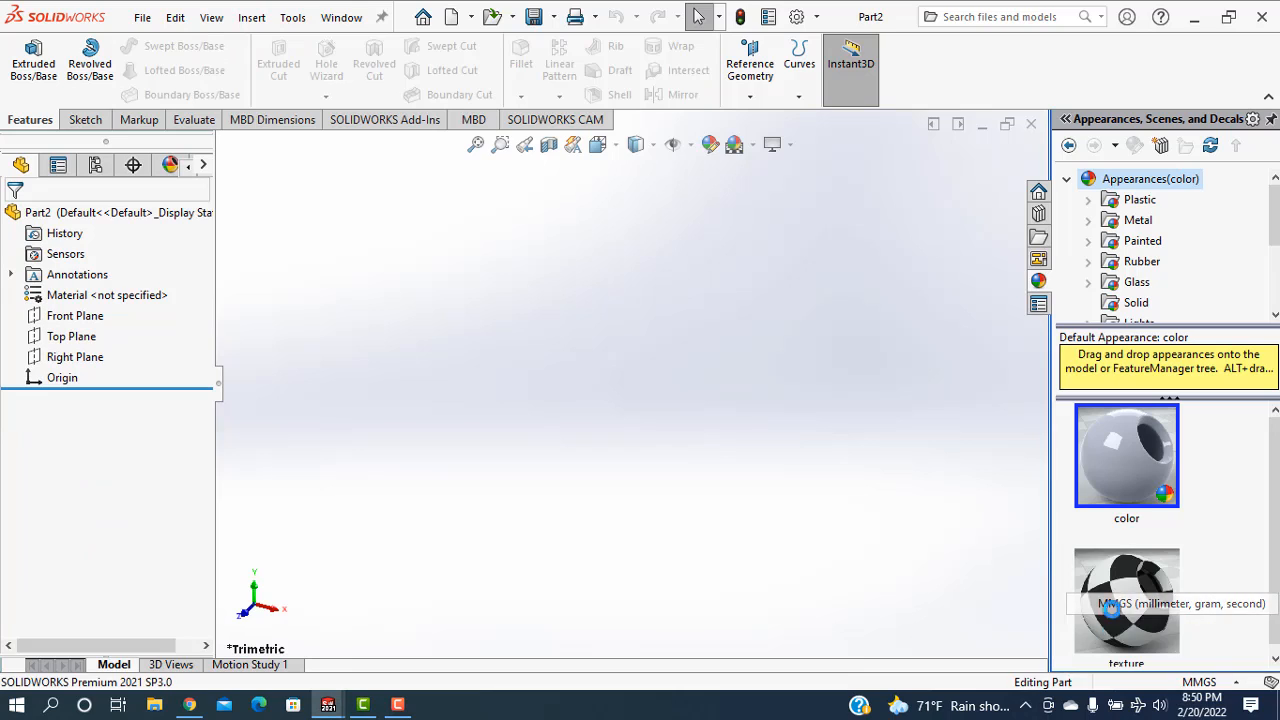
# Step: Sketch a horizontal centerline about 180 mm long through the origin on the Front Plane, extending mostly towards positive X
pyautogui.click(78, 318)
pyautogui.click(85, 119)
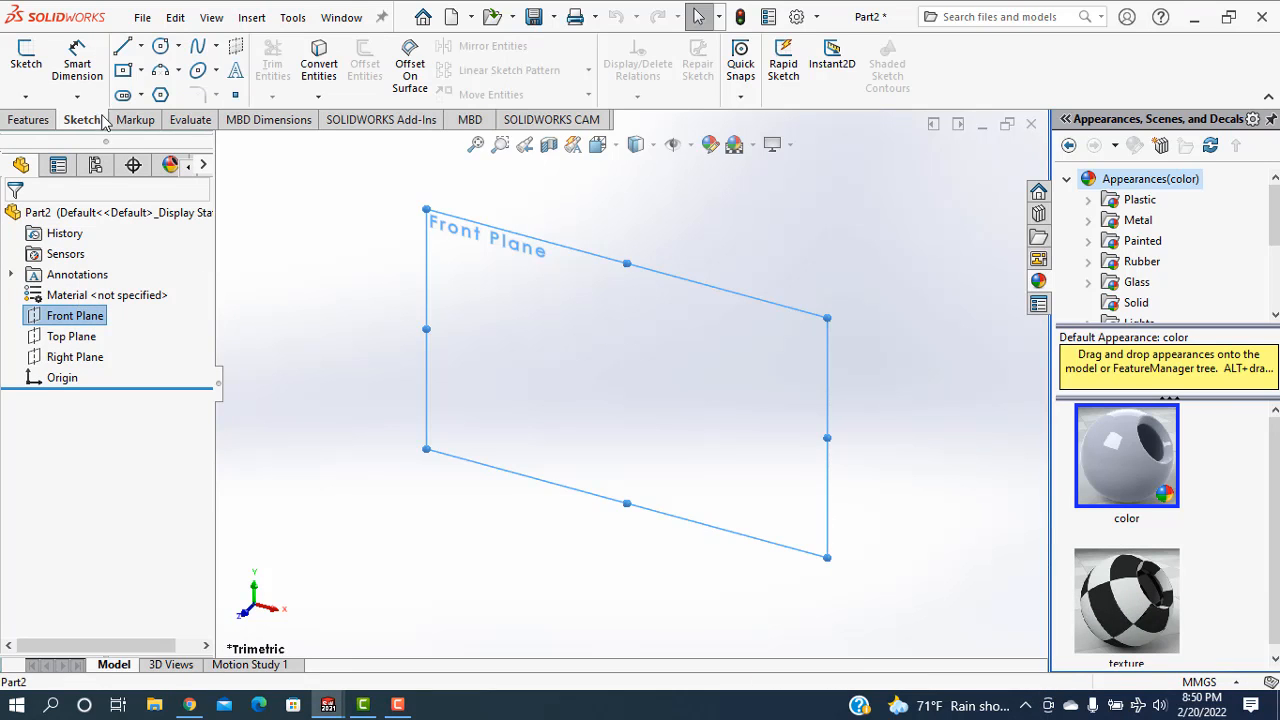
pyautogui.click(143, 47)
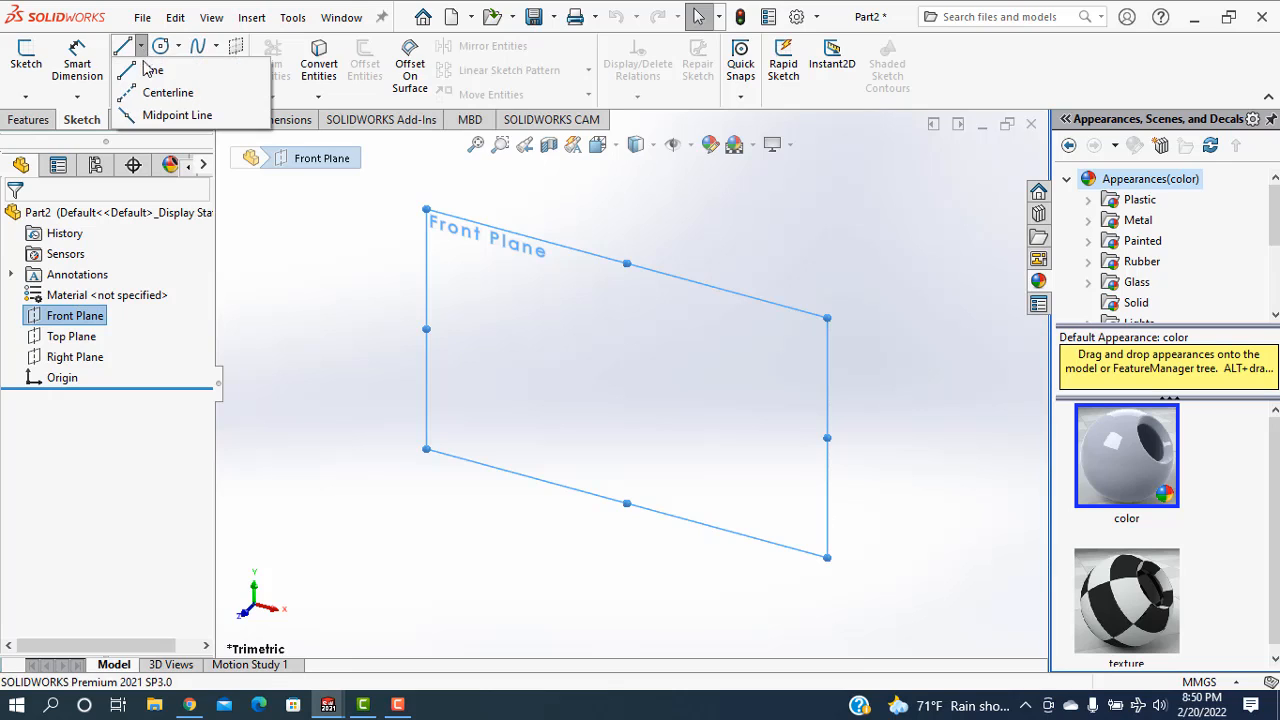
pyautogui.click(168, 91)
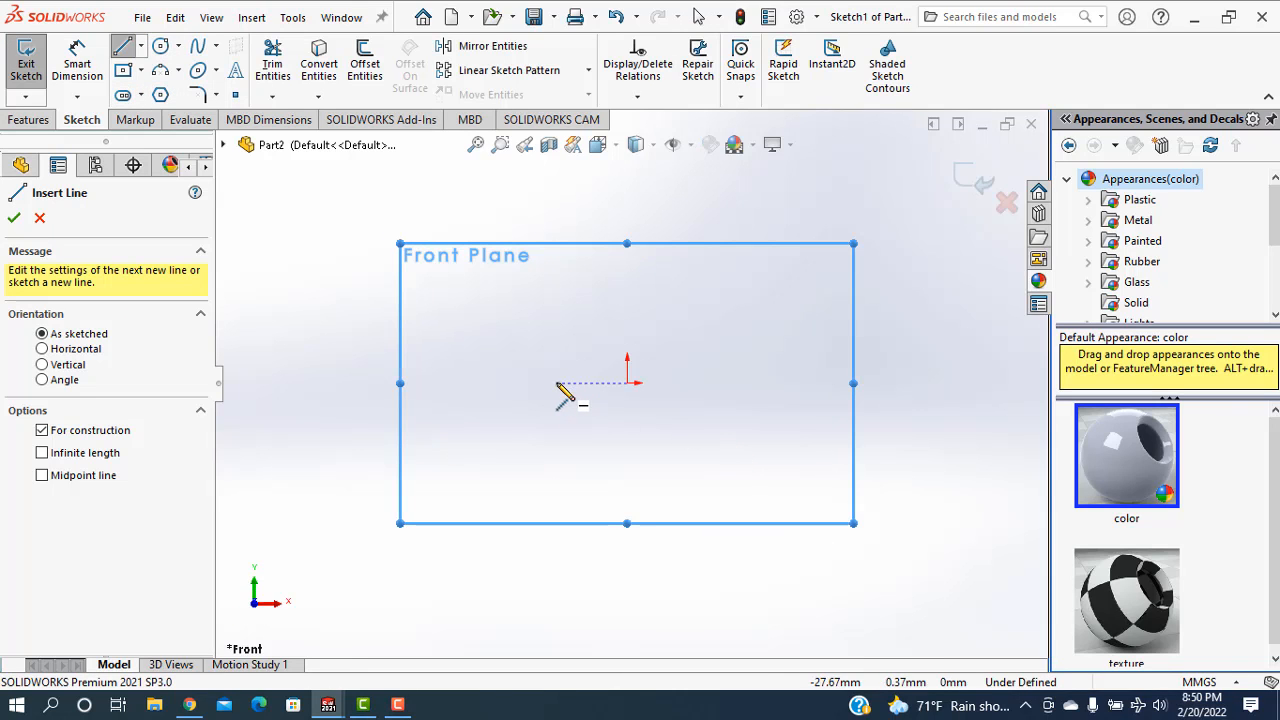
pyautogui.click(557, 383)
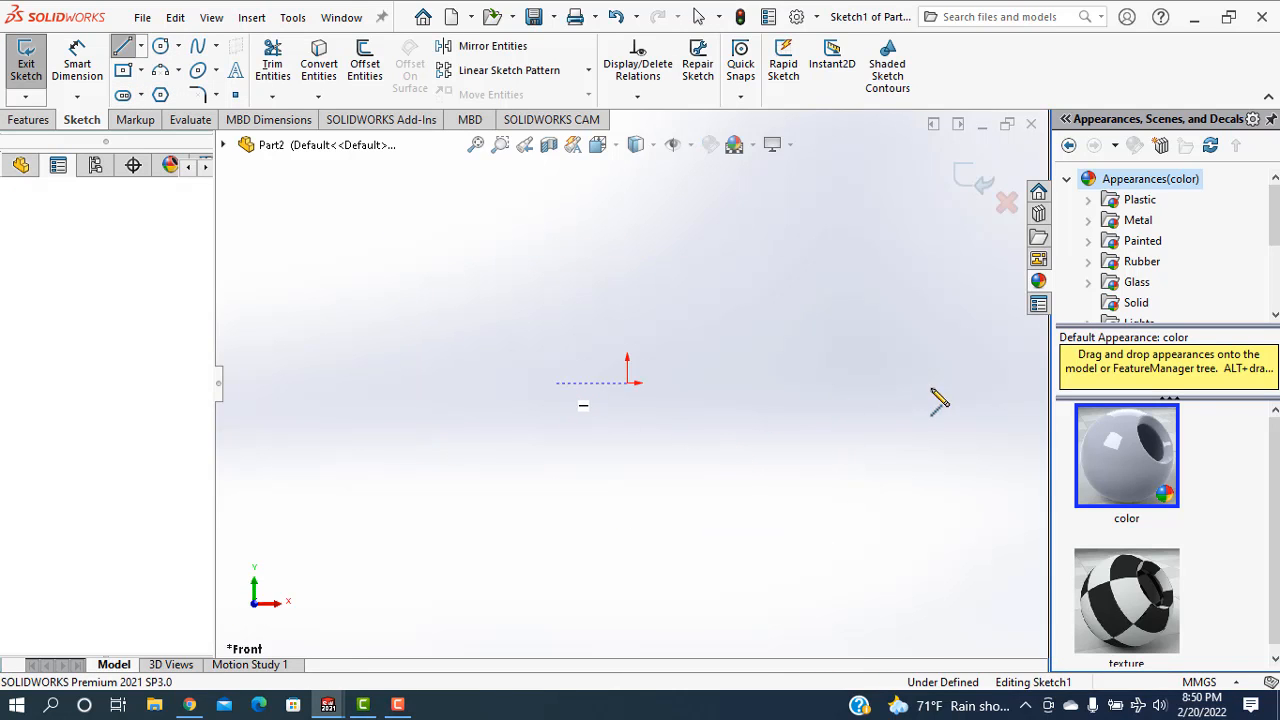
pyautogui.click(1015, 383)
pyautogui.rightClick(900, 322)
pyautogui.click(925, 349)
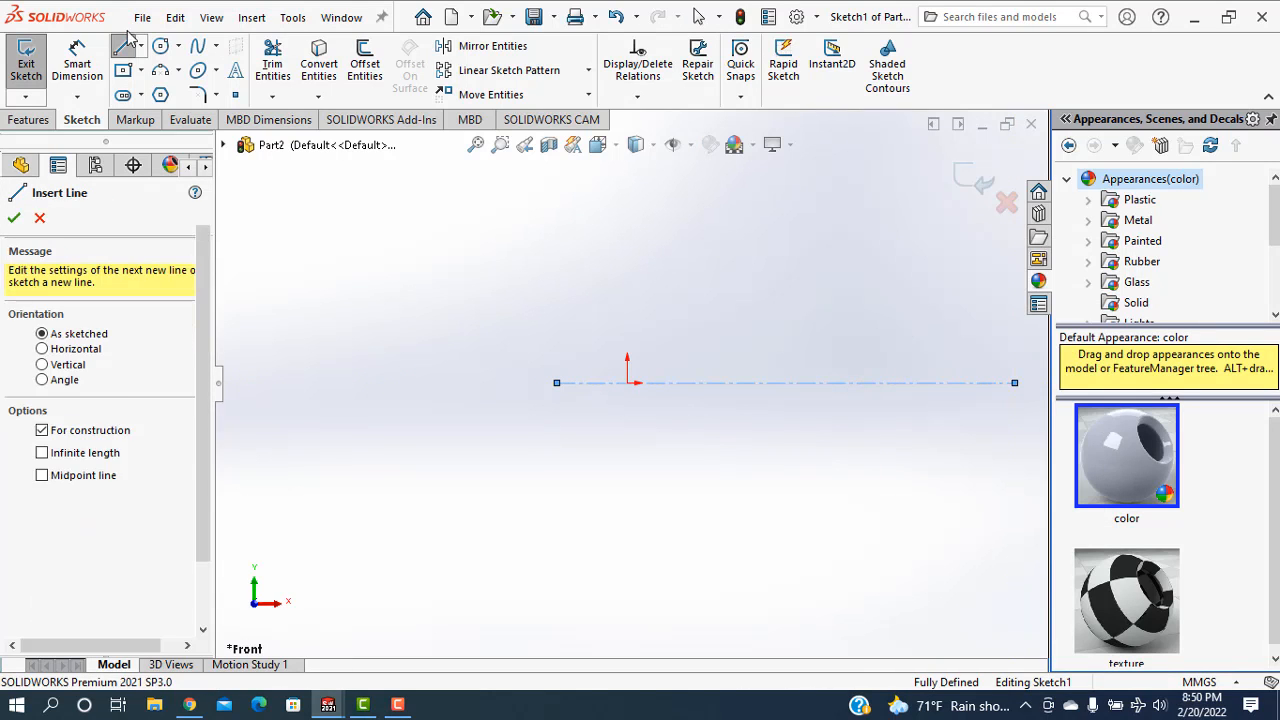
# Step: Sketch a tilted ellipse centred on the origin, with a major radius of about 32.4 mm and a minor radius of about 17 mm
pyautogui.click(127, 40)
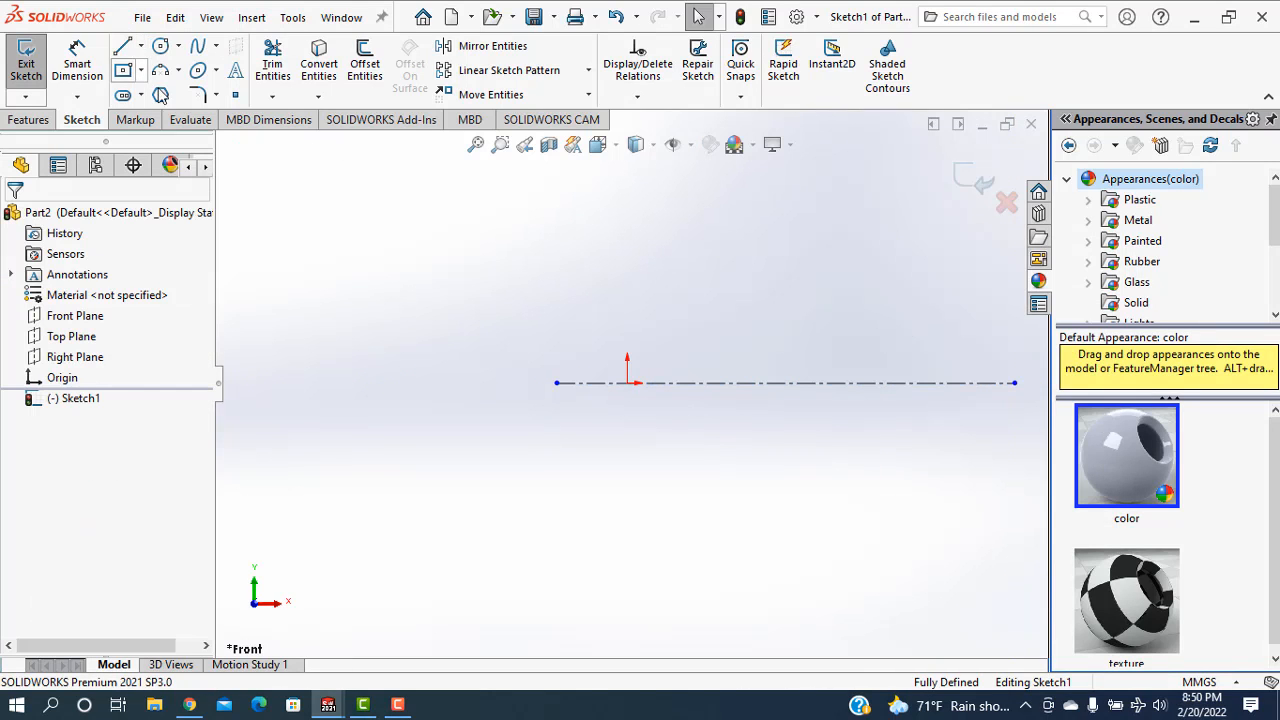
pyautogui.click(215, 71)
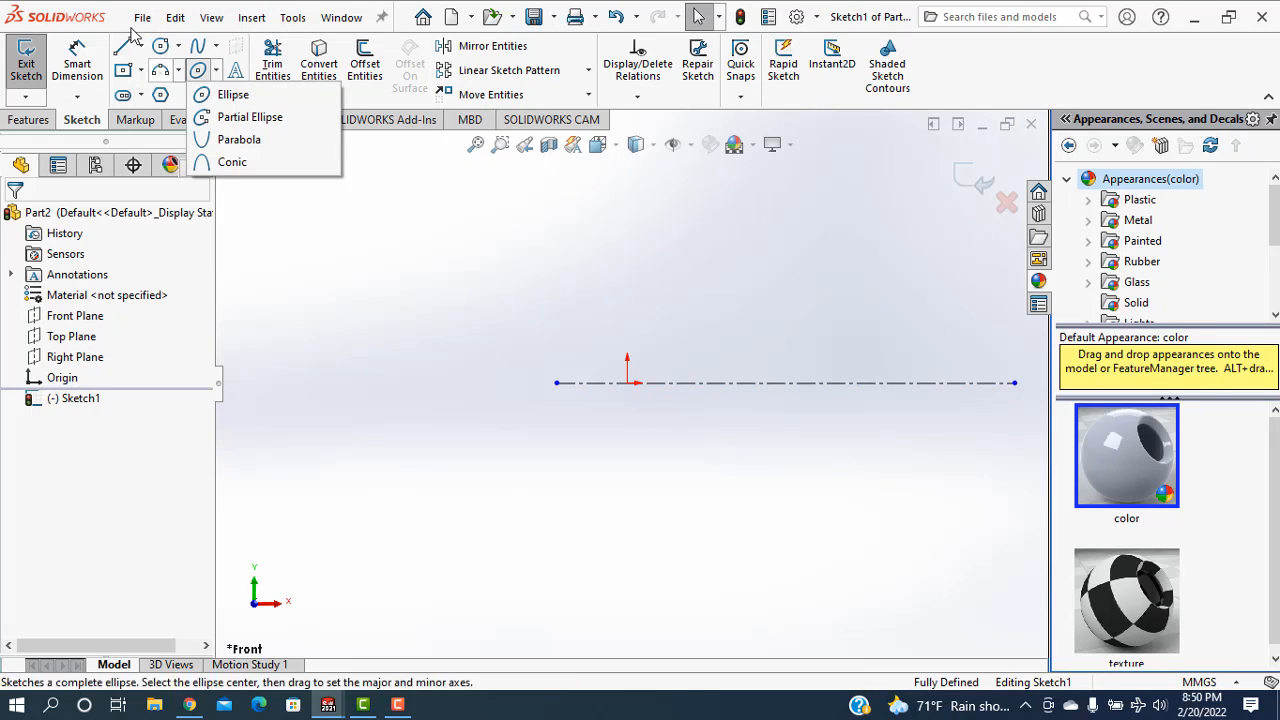
pyautogui.click(178, 46)
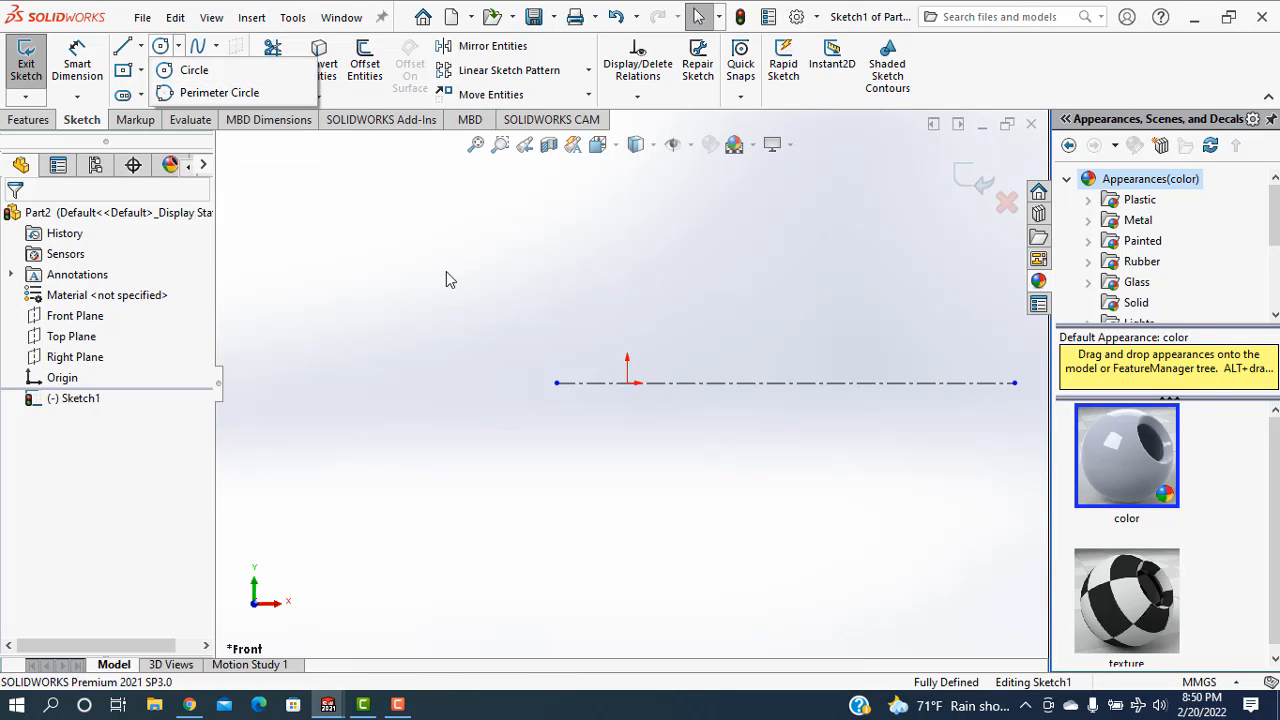
pyautogui.click(141, 70)
pyautogui.click(214, 71)
pyautogui.click(202, 73)
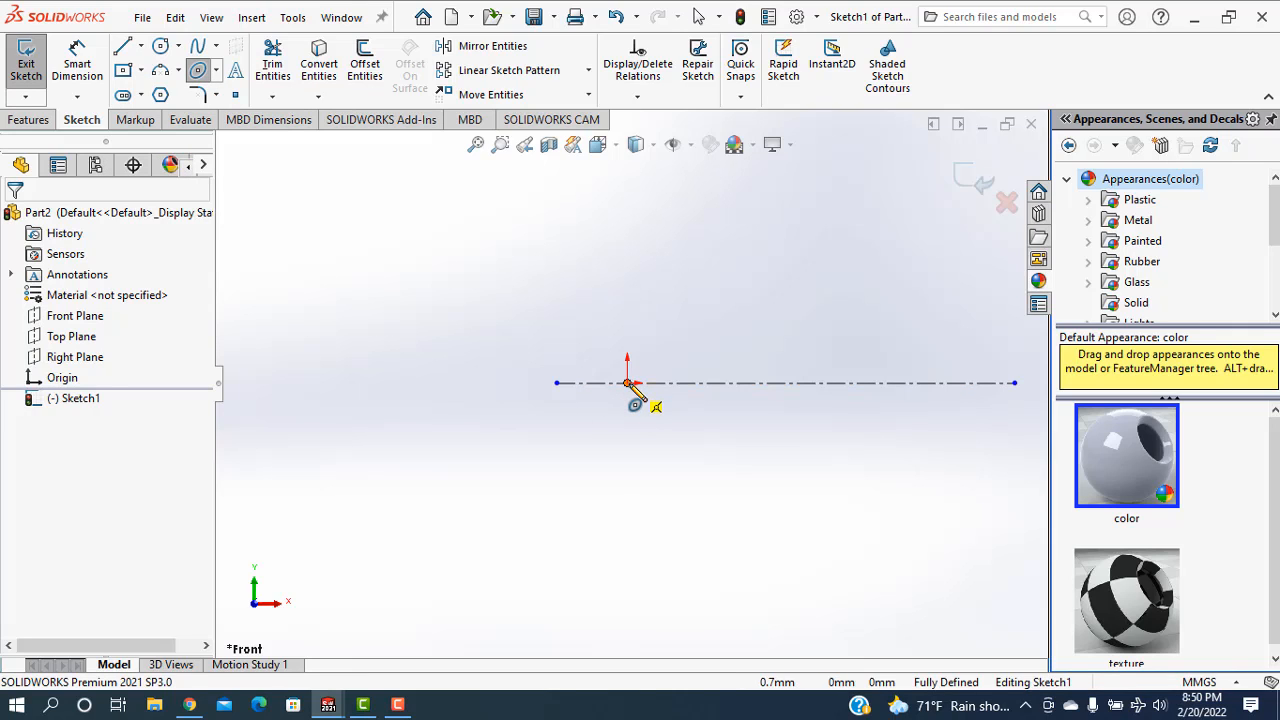
pyautogui.click(678, 470)
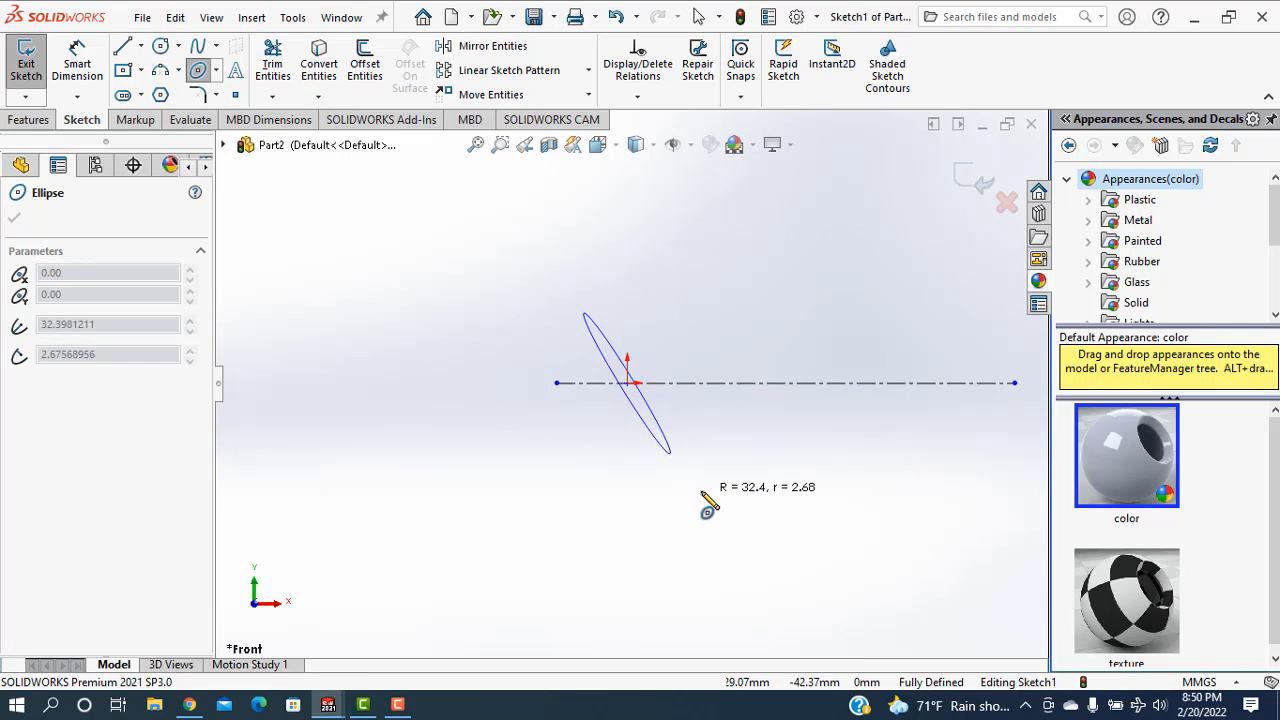
pyautogui.click(662, 510)
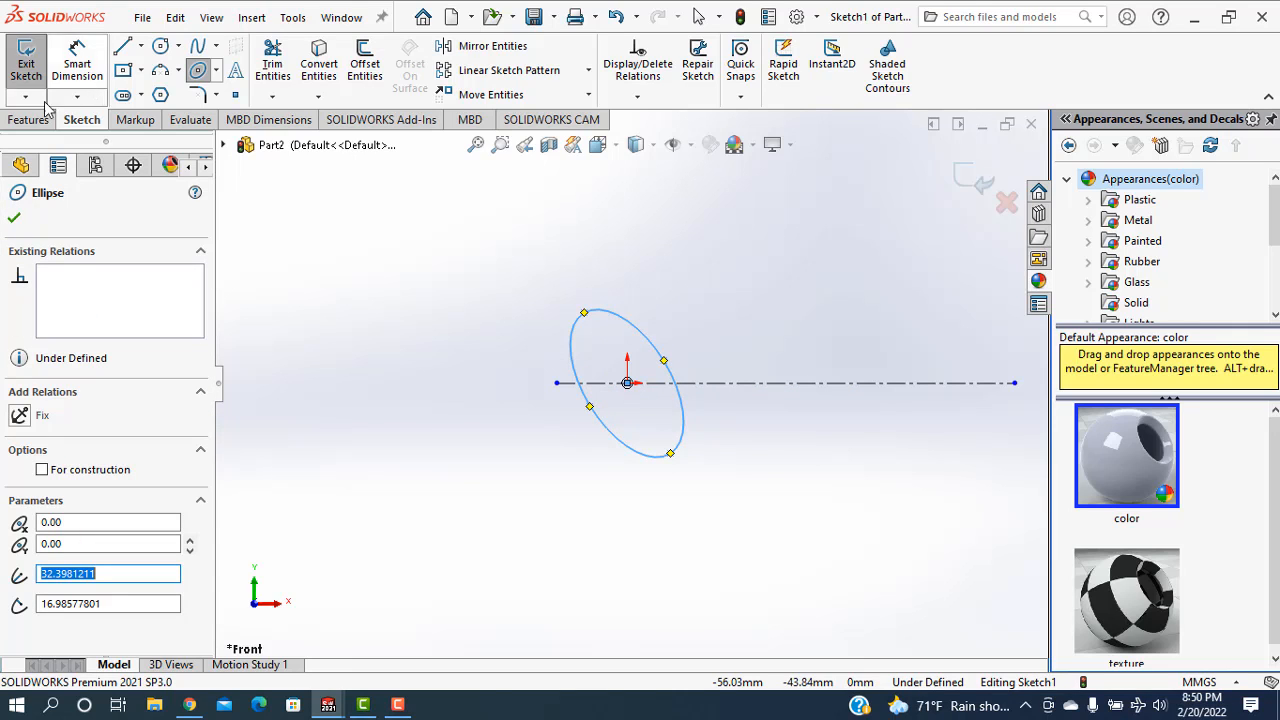
pyautogui.click(13, 219)
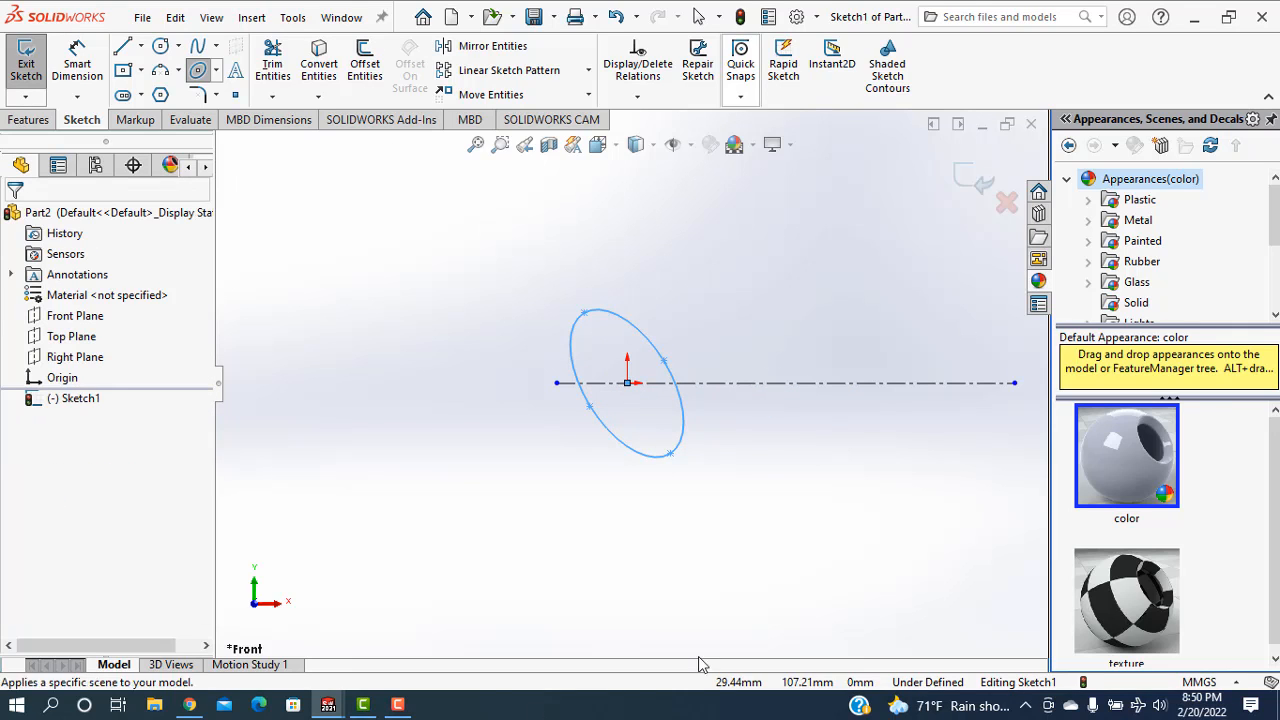
# Step: Draw two construction centerlines from the origin, one to the ellipse's upper major-axis point and one to its left minor-axis point
pyautogui.click(142, 47)
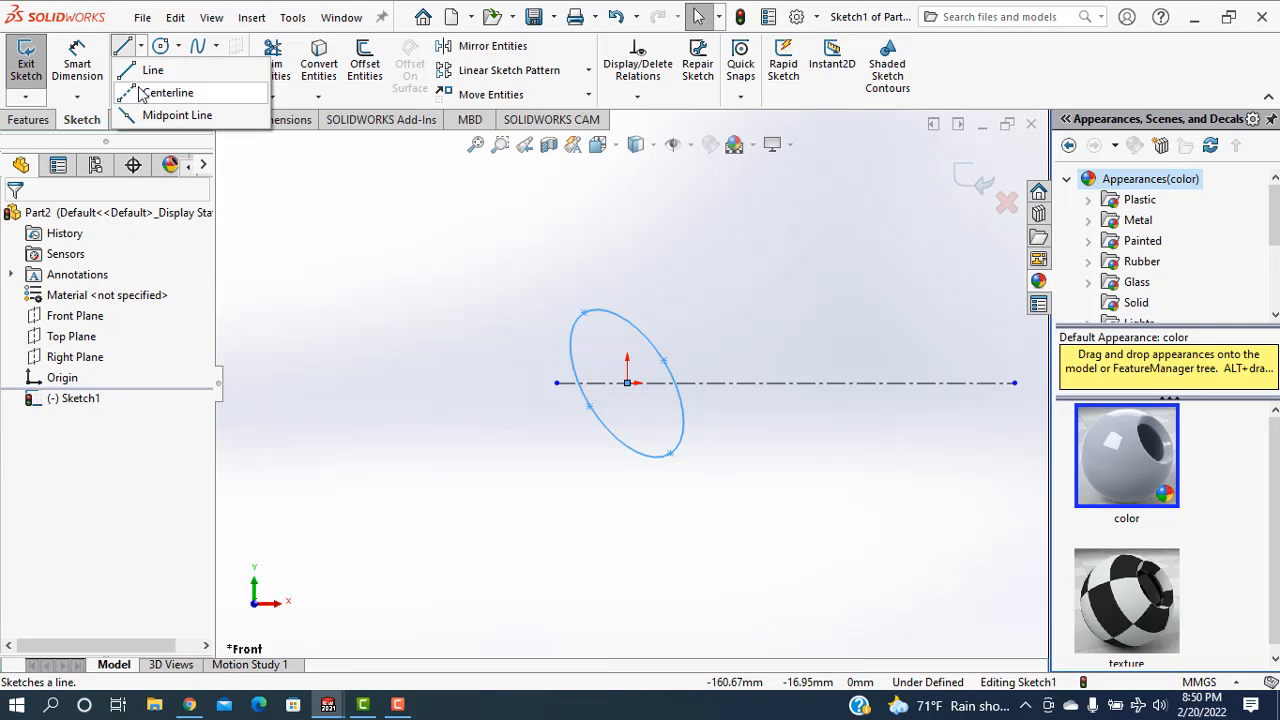
pyautogui.click(584, 312)
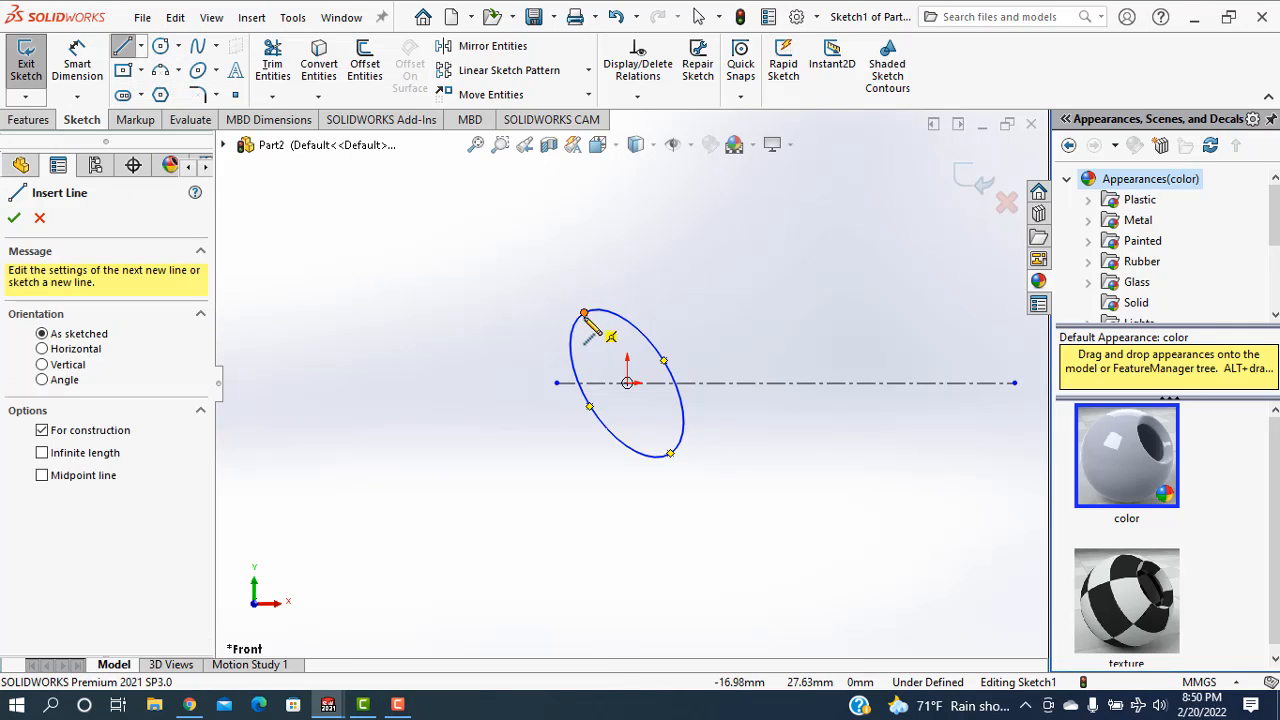
pyautogui.click(627, 383)
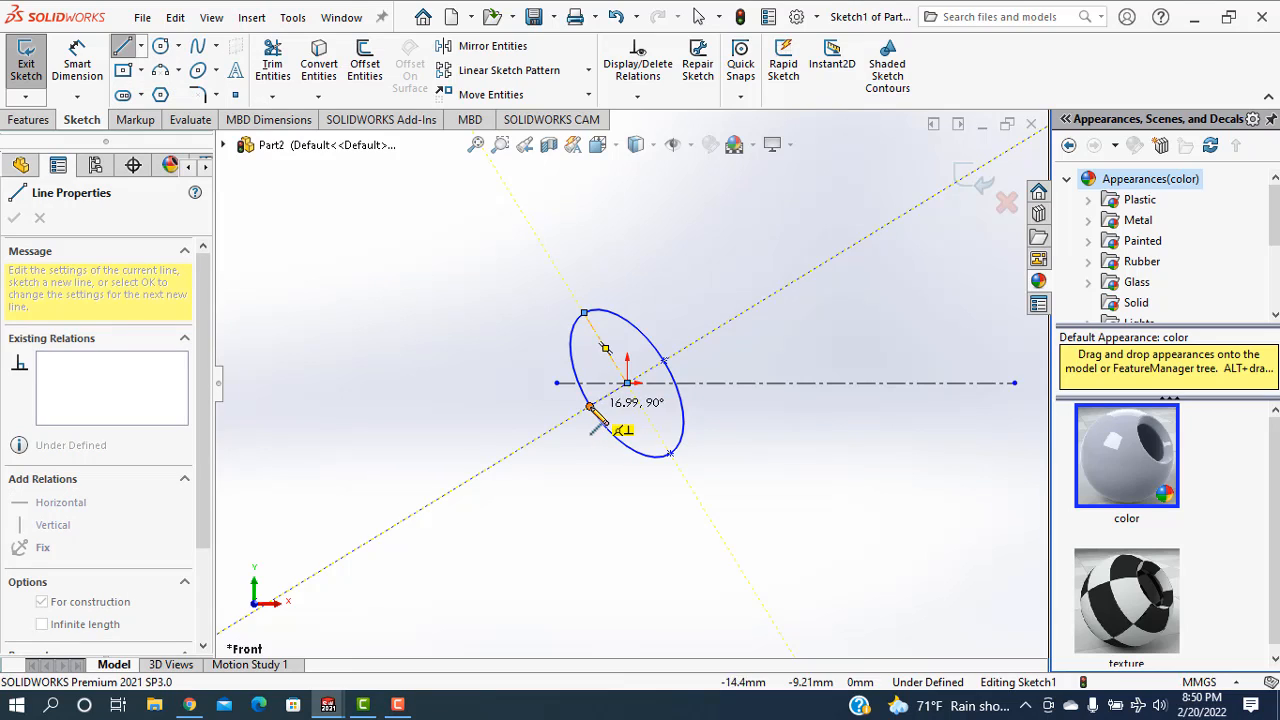
pyautogui.click(590, 406)
pyautogui.rightClick(353, 240)
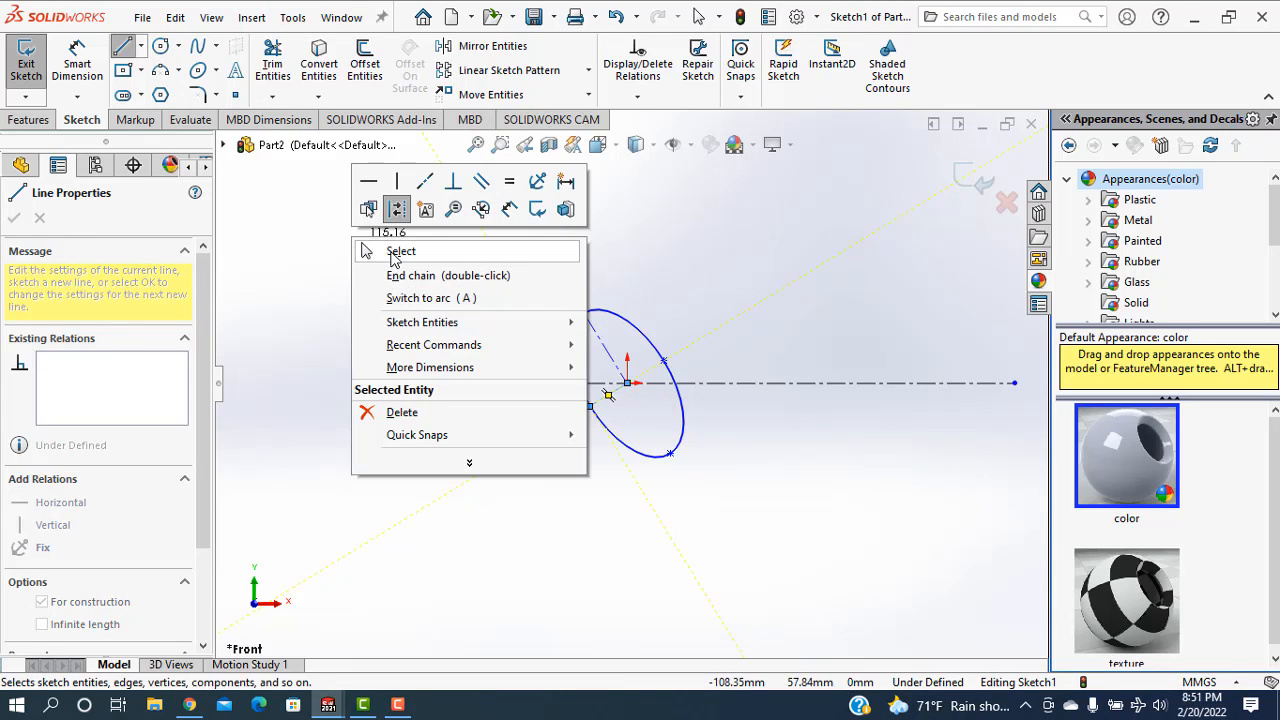
pyautogui.click(400, 251)
# Step: Dimension the angle between the horizontal centerline and the ellipse's minor-axis centerline as 17°
pyautogui.click(74, 63)
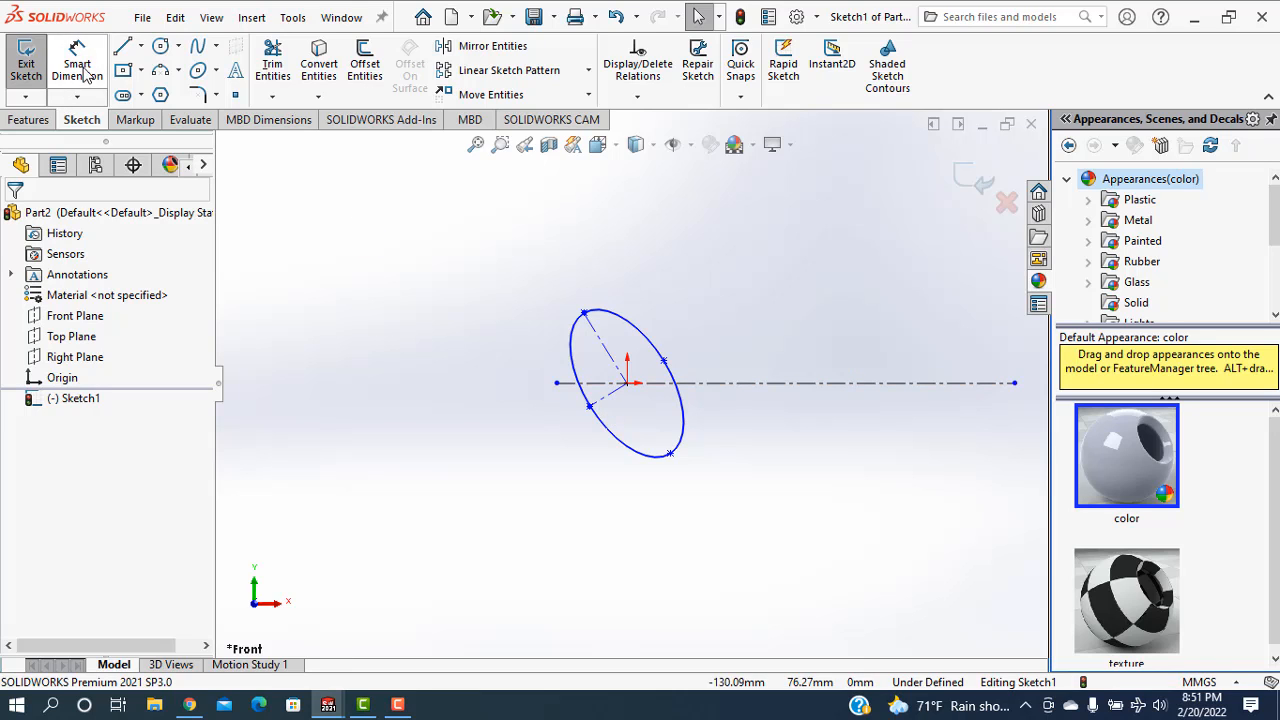
pyautogui.click(607, 387)
pyautogui.click(608, 396)
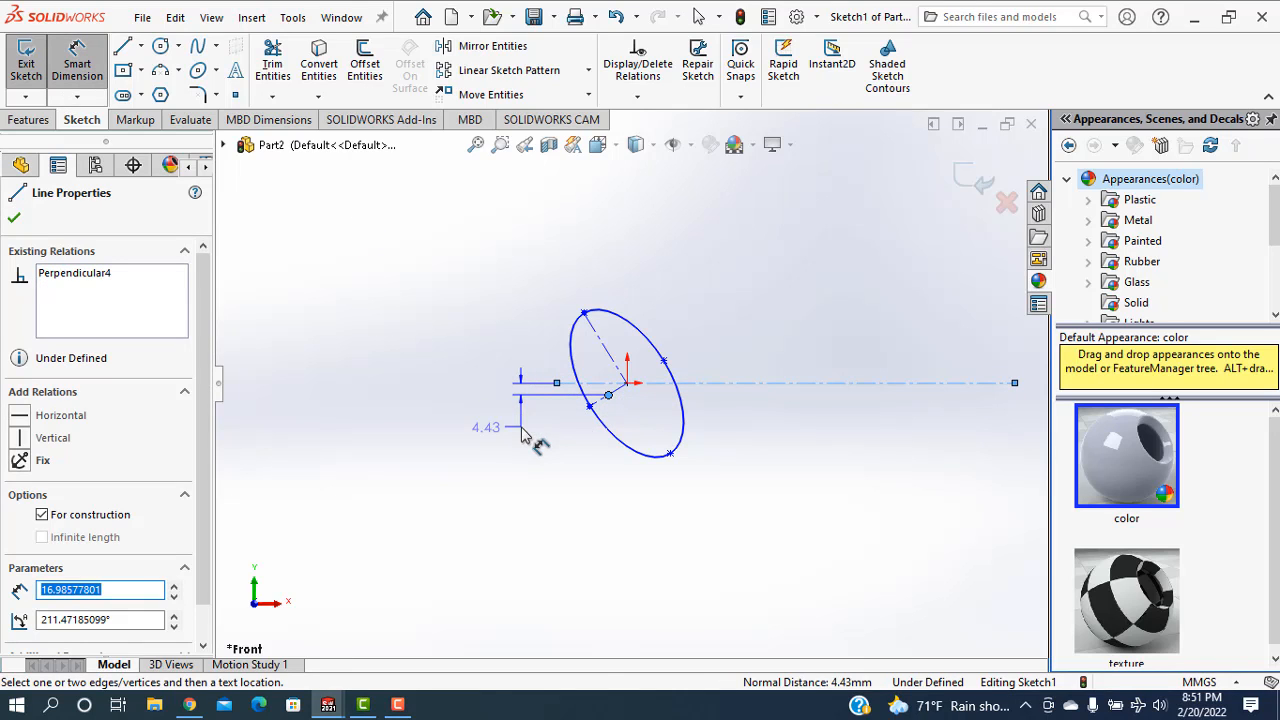
pyautogui.press('Escape')
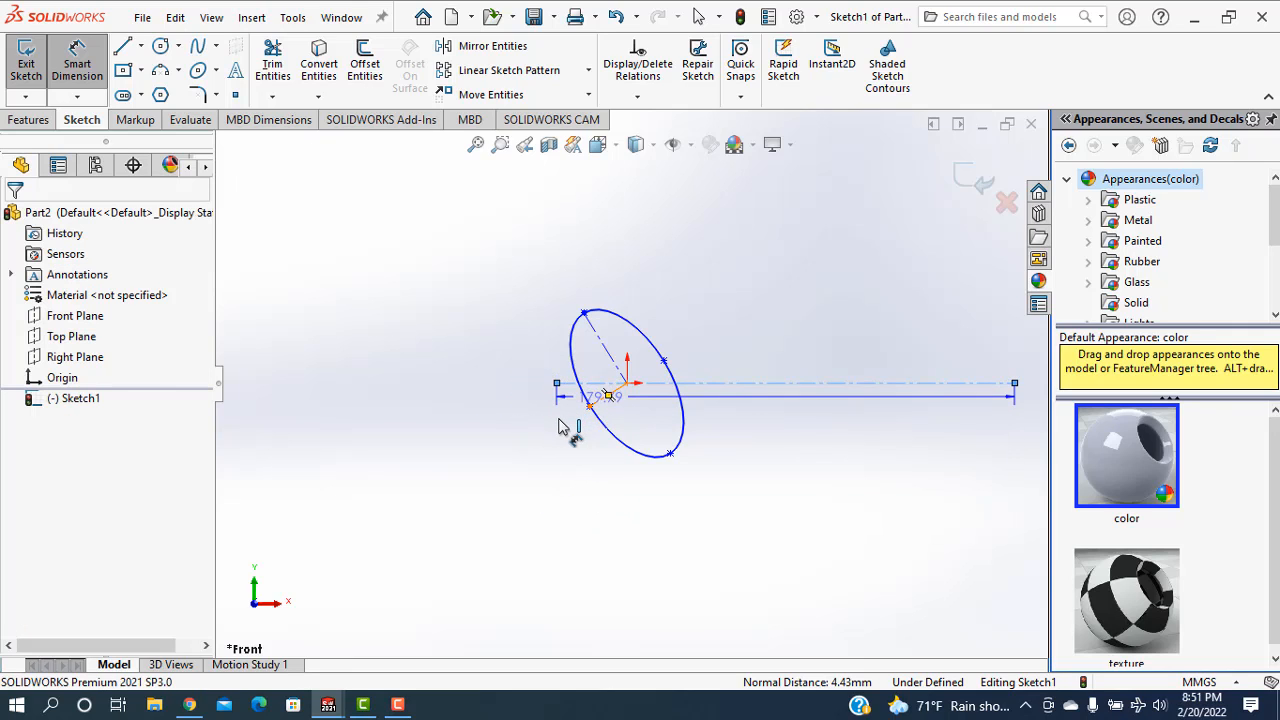
pyautogui.click(602, 398)
pyautogui.click(540, 417)
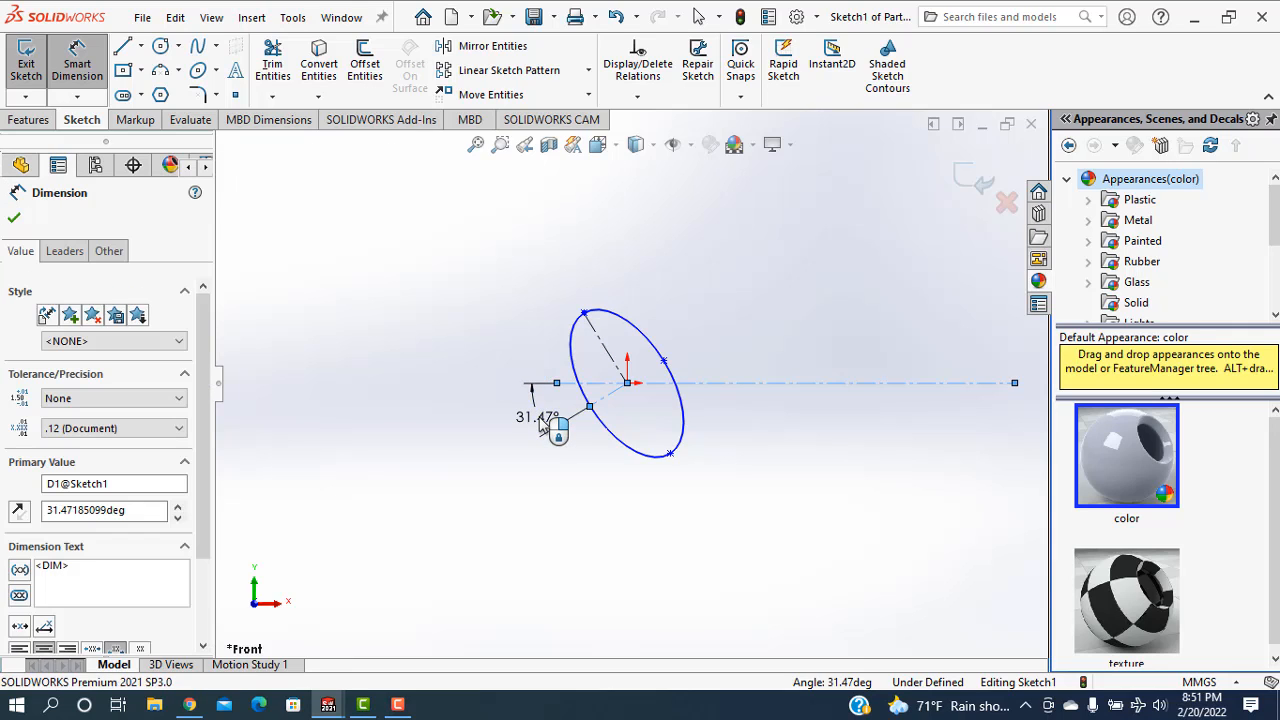
pyautogui.write('45')
pyautogui.press('Return')
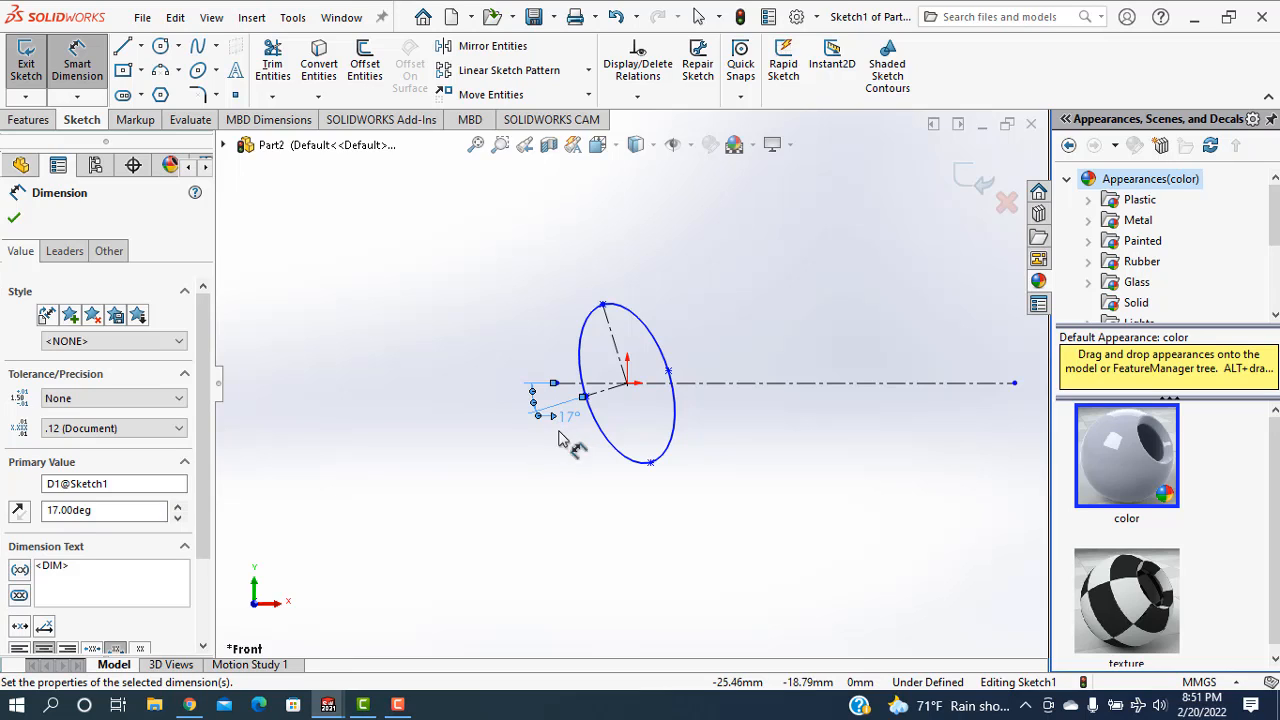
pyautogui.click(15, 219)
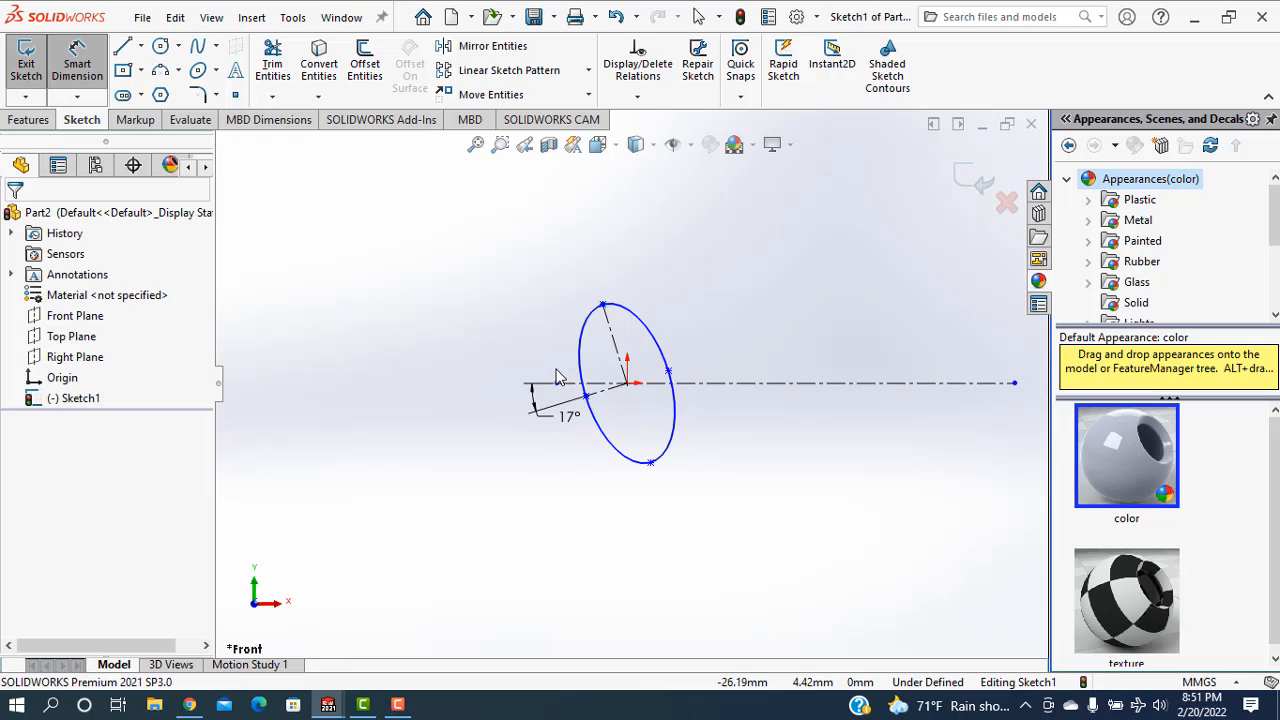
pyautogui.press('Escape')
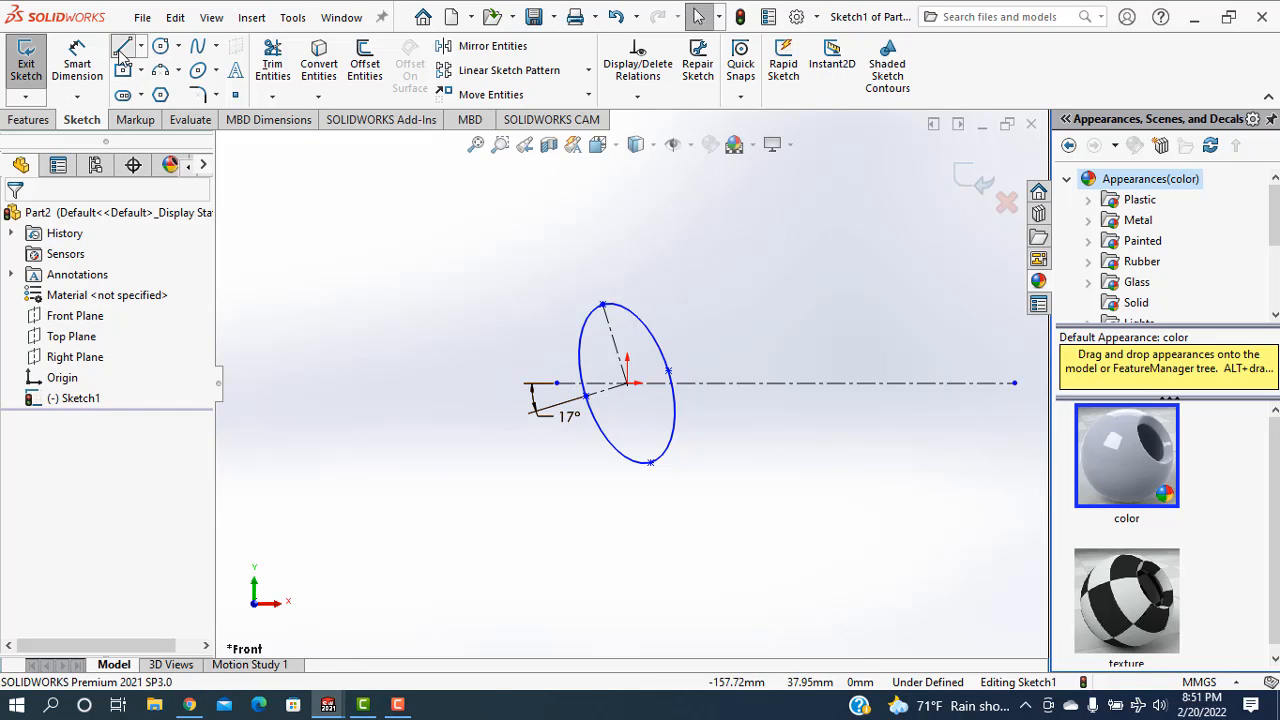
# Step: Sketch a short sloped line about 10.5 mm long inside the ellipse's upper-left part, above the minor-axis centerline
pyautogui.press('l')
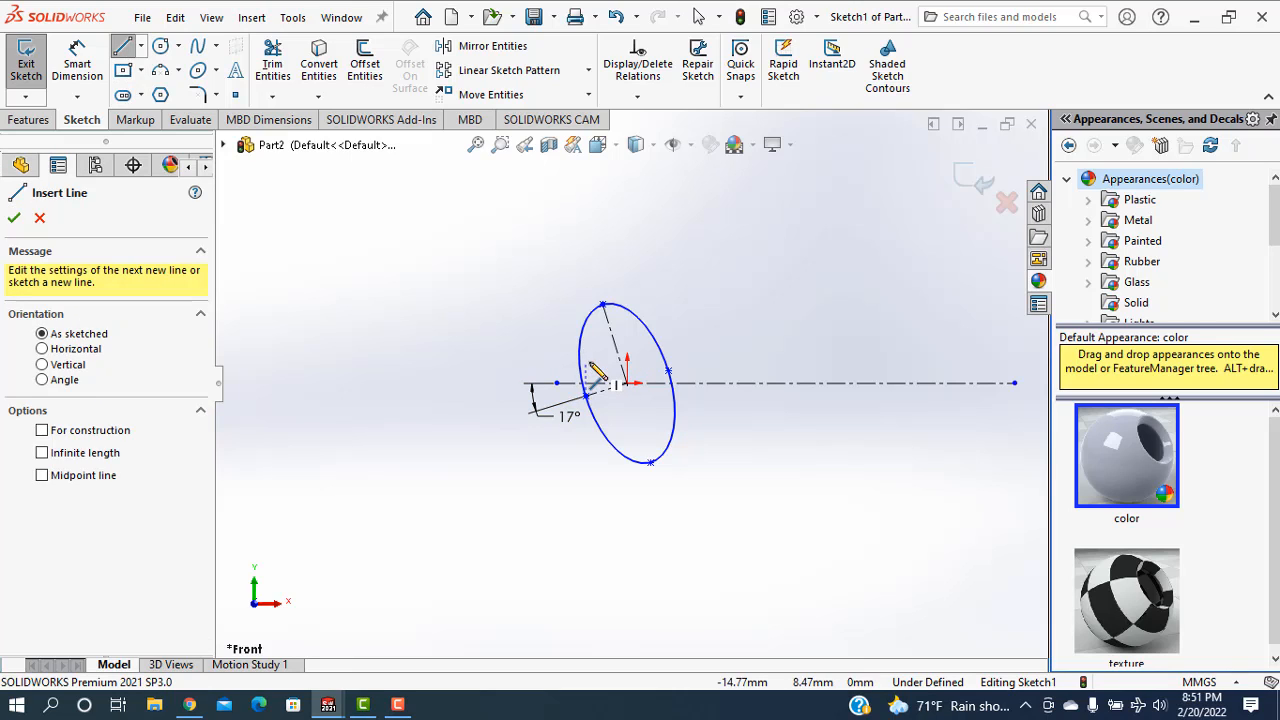
pyautogui.click(587, 363)
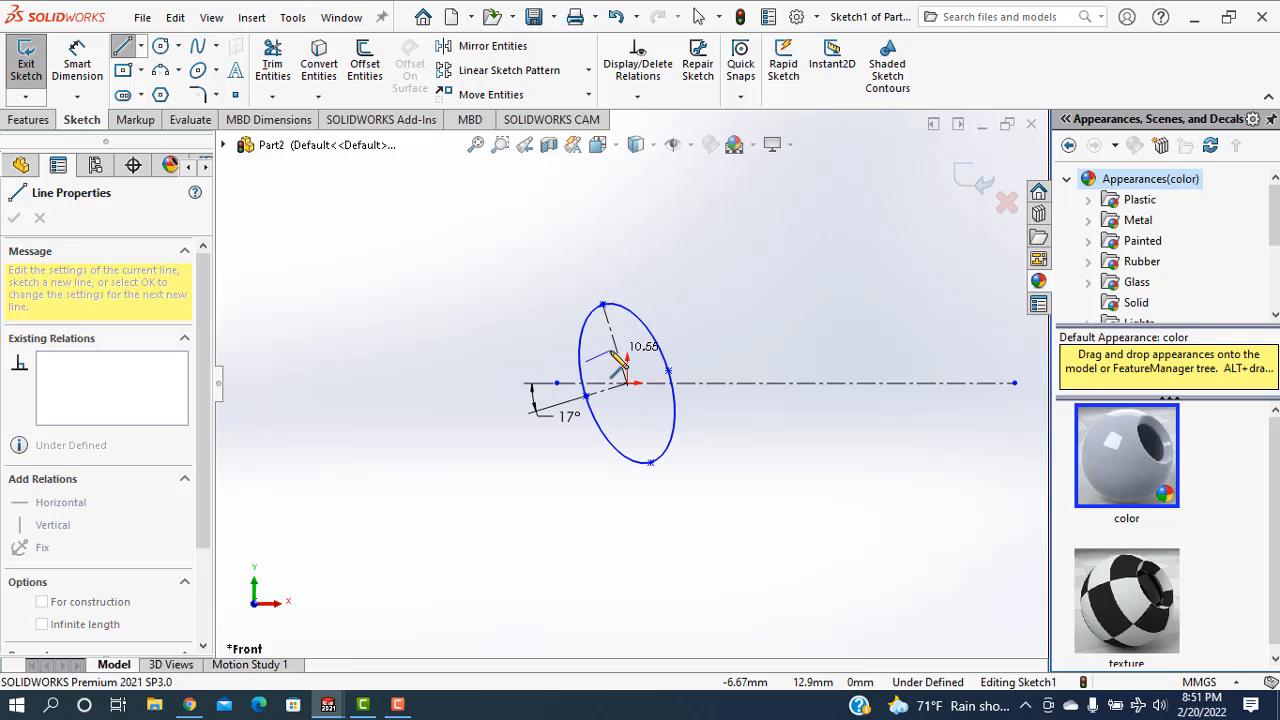
pyautogui.click(610, 349)
pyautogui.rightClick(502, 295)
pyautogui.click(509, 297)
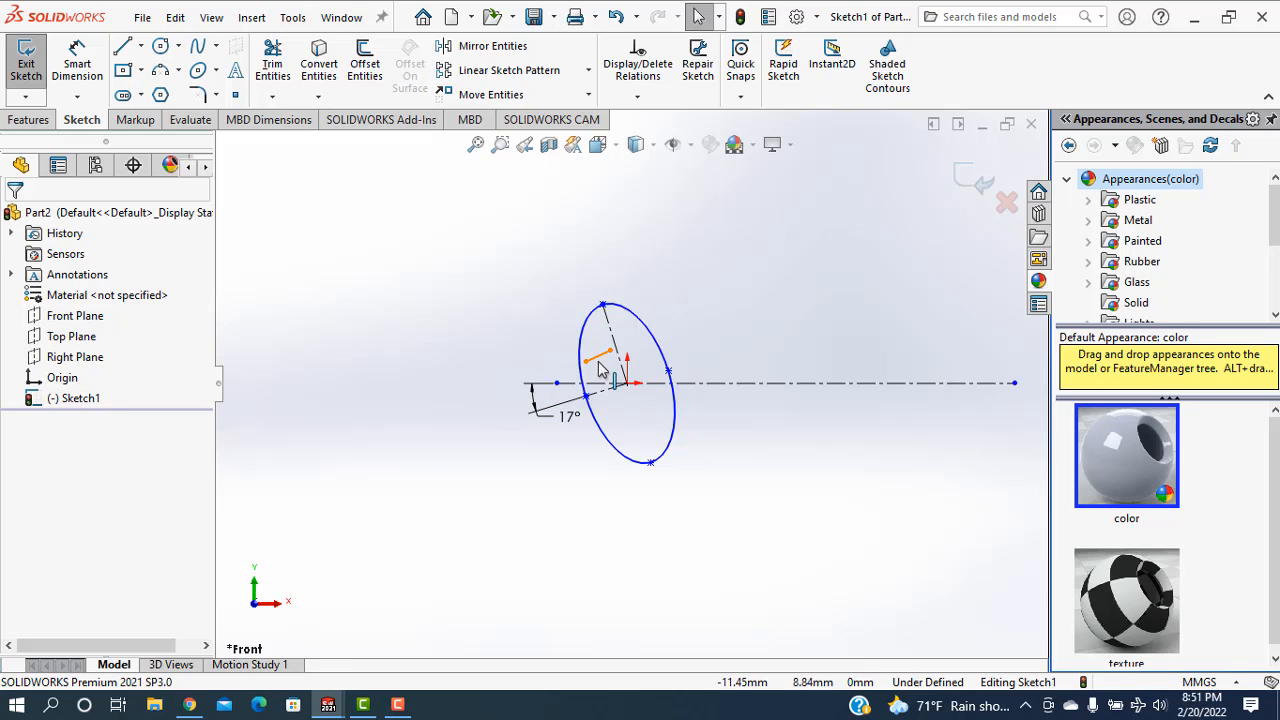
# Step: Make the short line parallel to the ellipse's minor-axis centerline and its left endpoint coincident with the ellipse
pyautogui.keyDown('ctrl'); pyautogui.click(599, 394); pyautogui.keyUp('ctrl')
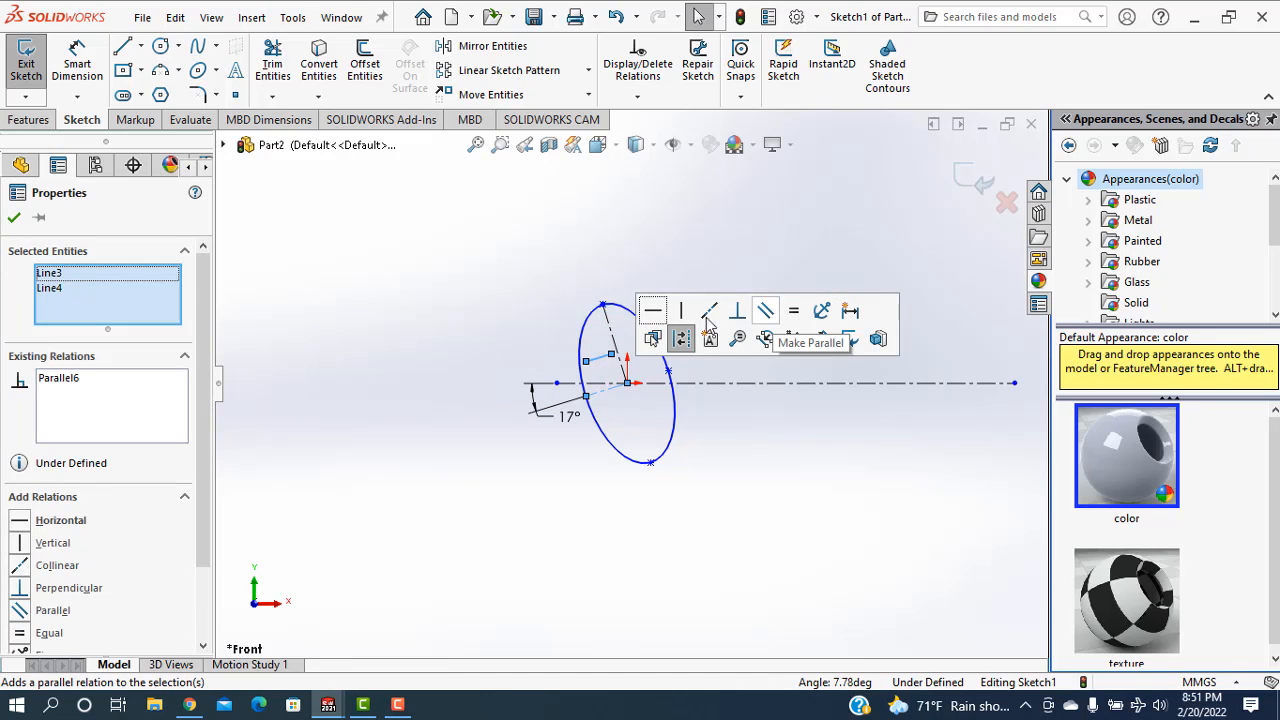
pyautogui.click(14, 218)
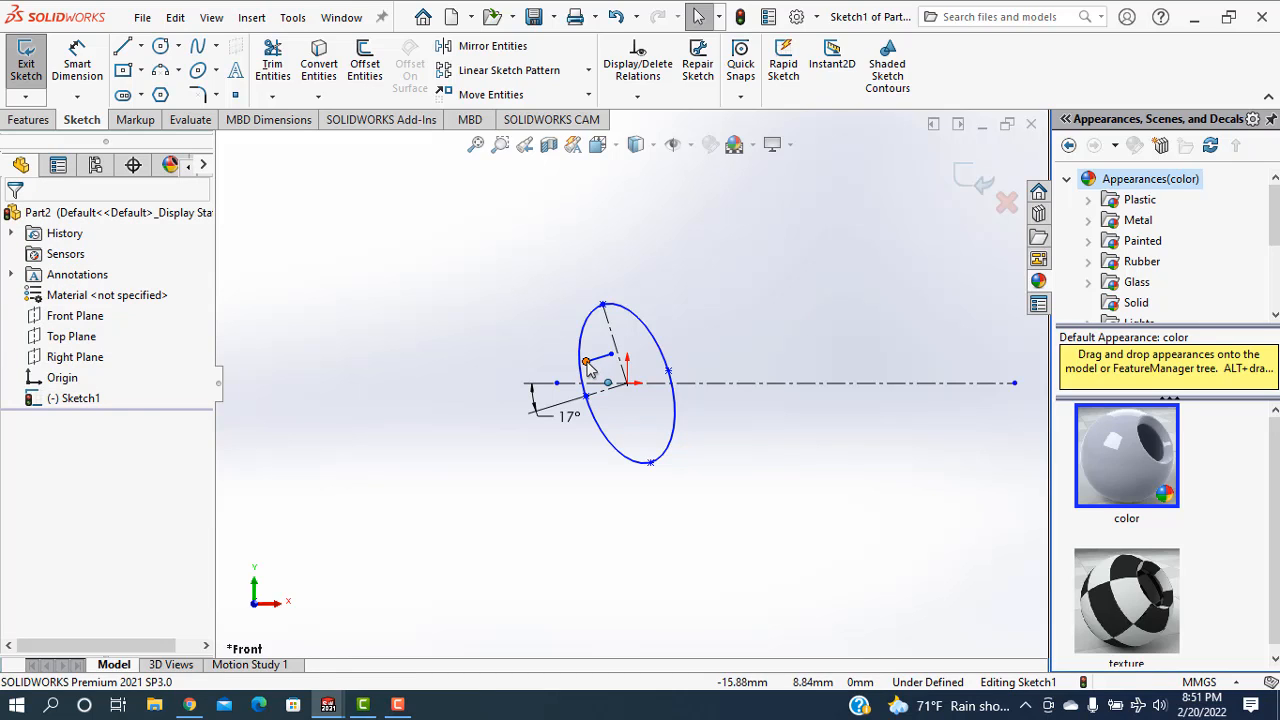
pyautogui.click(587, 366)
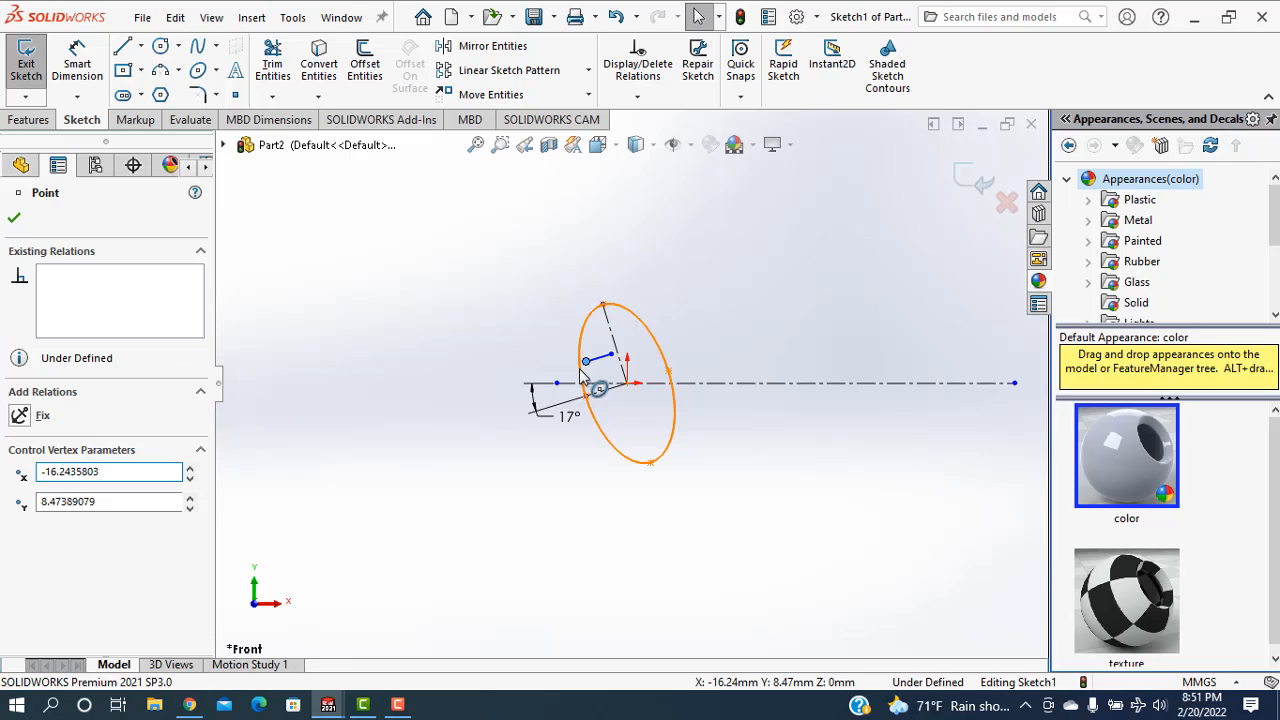
pyautogui.click(583, 375)
pyautogui.keyDown('ctrl'); pyautogui.click(597, 388); pyautogui.keyUp('ctrl')
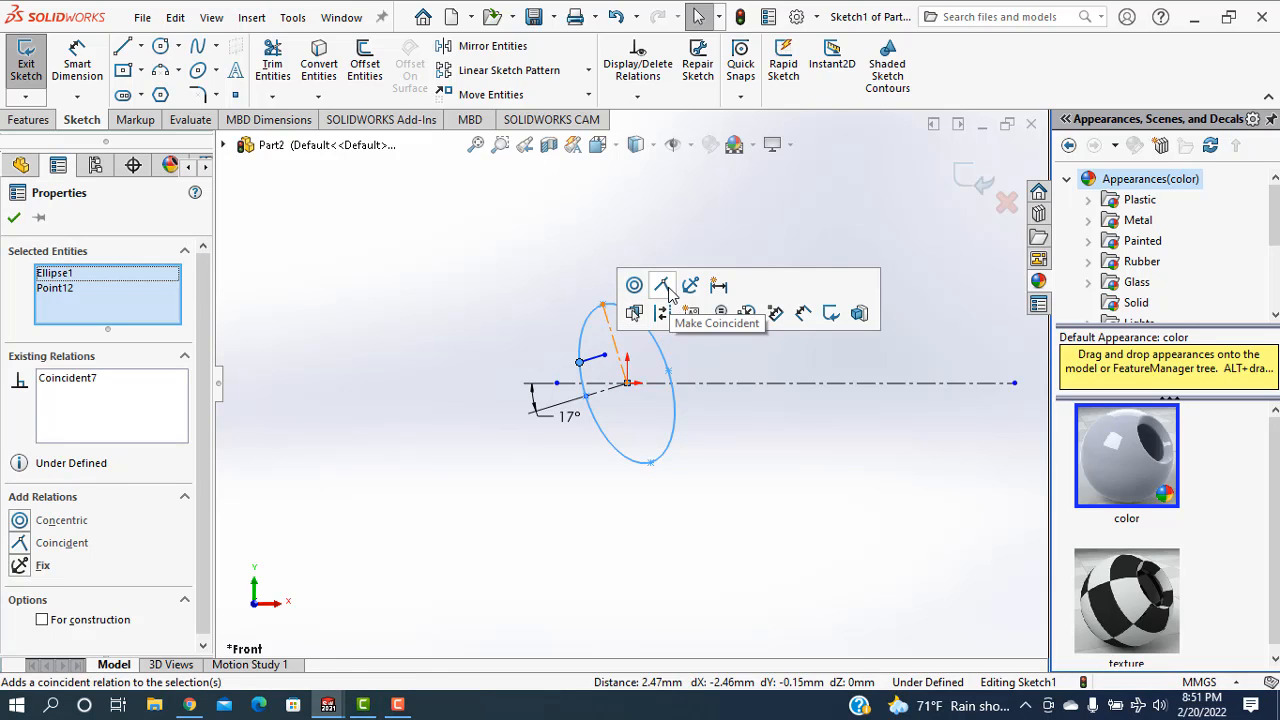
pyautogui.click(15, 219)
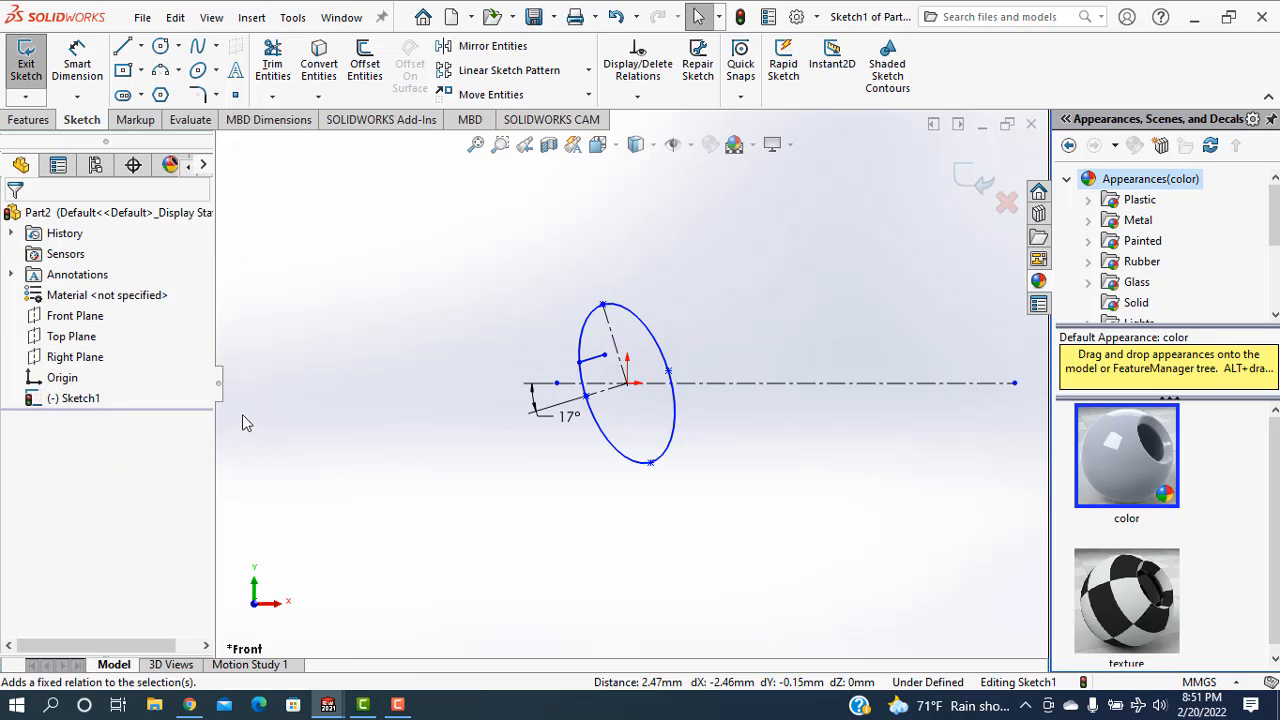
# Step: Dimension the short line's length as 20 mm
pyautogui.click(77, 62)
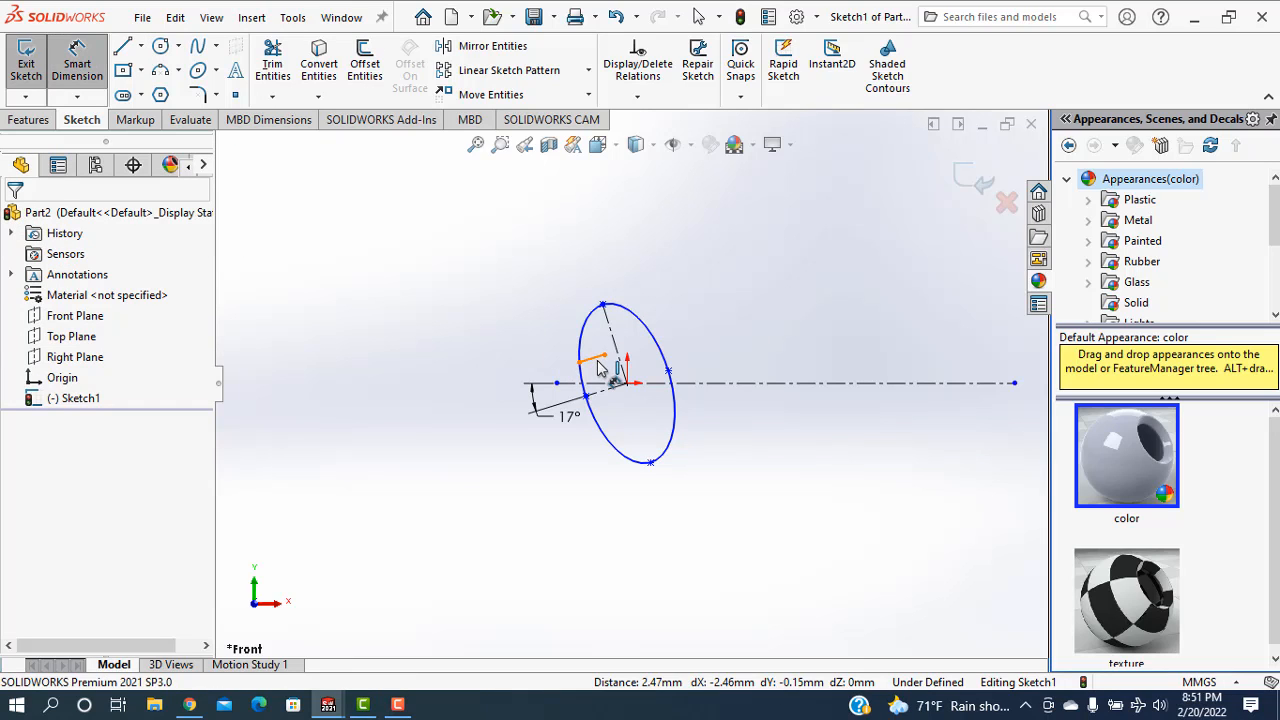
pyautogui.click(565, 294)
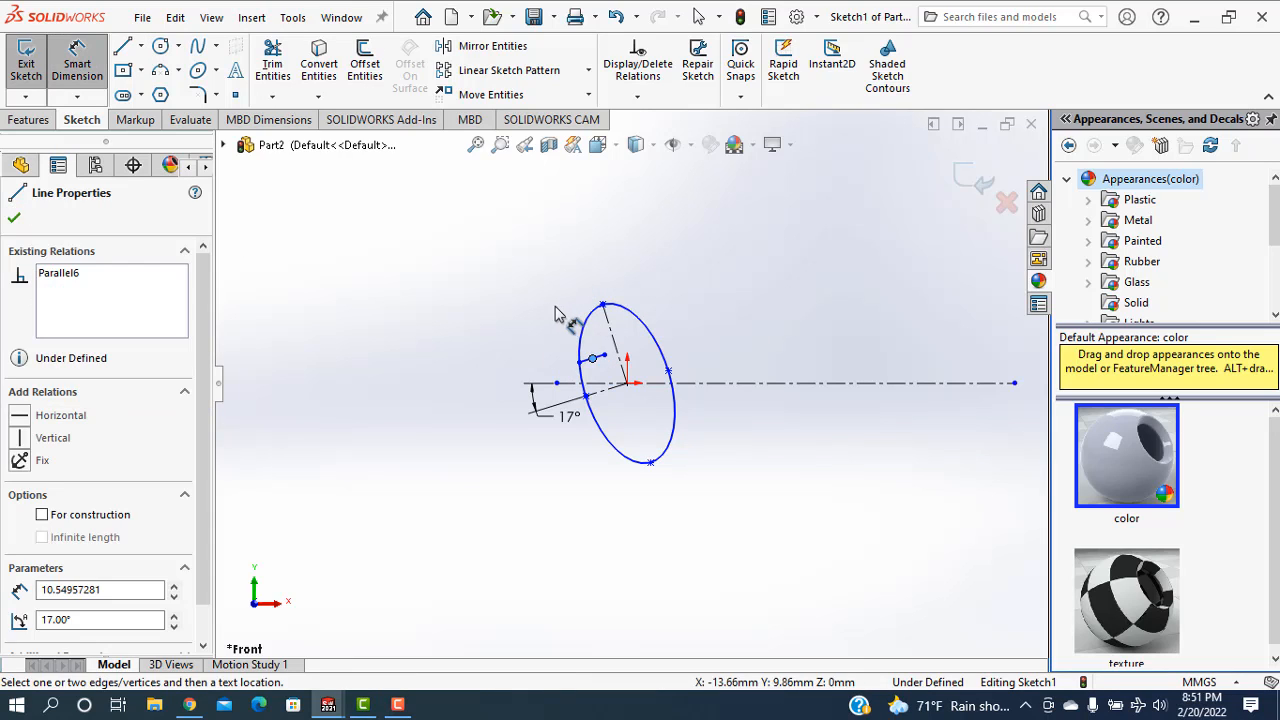
pyautogui.press('Escape')
pyautogui.click(86, 68)
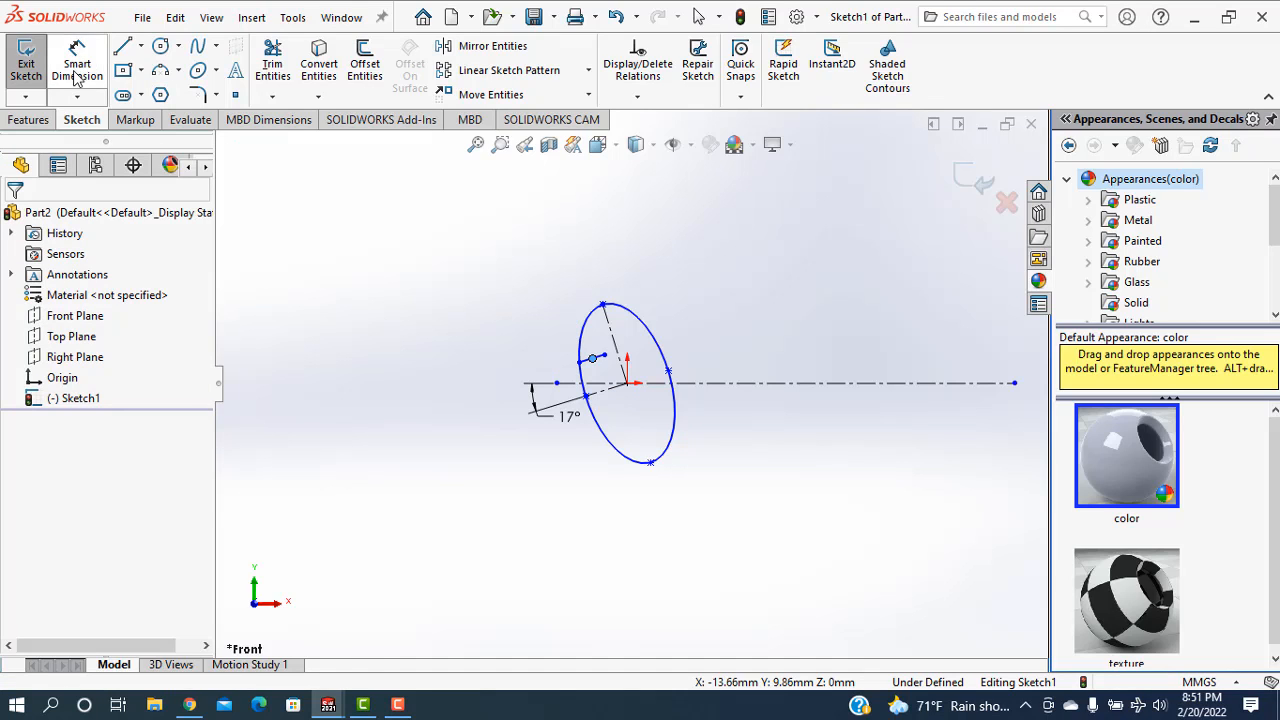
pyautogui.click(87, 68)
pyautogui.click(595, 370)
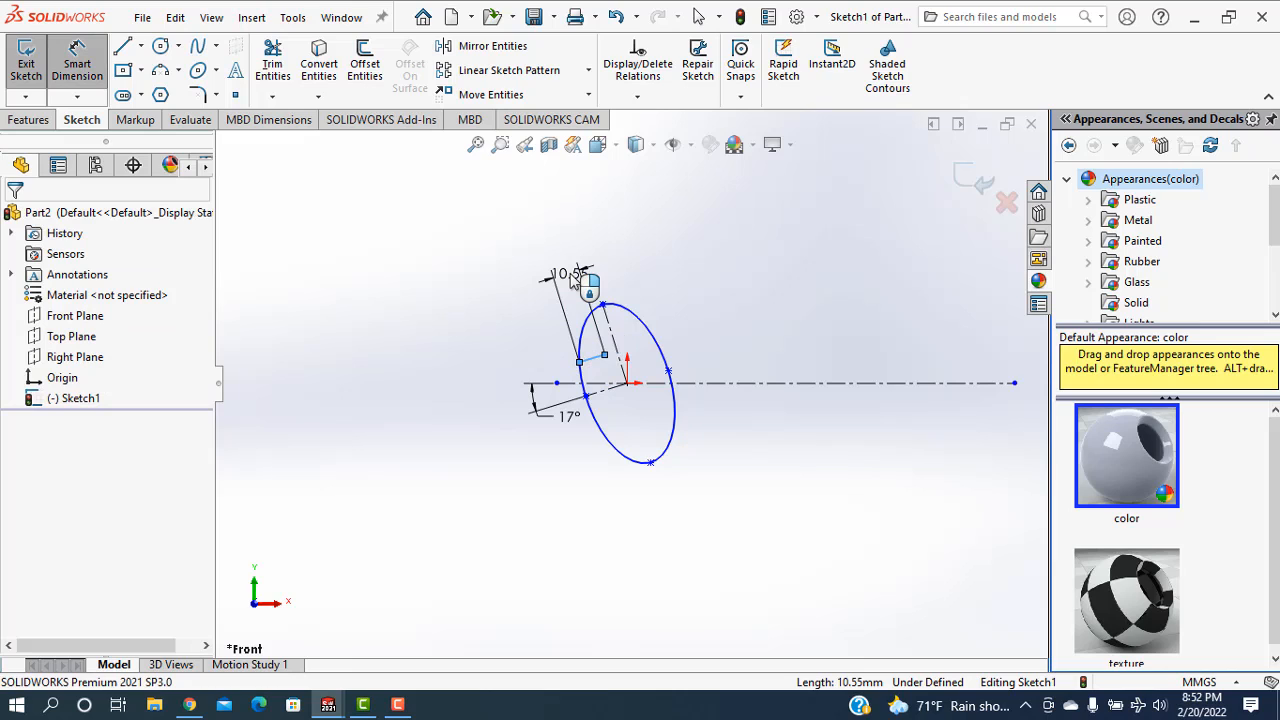
pyautogui.click(573, 280)
pyautogui.write('20')
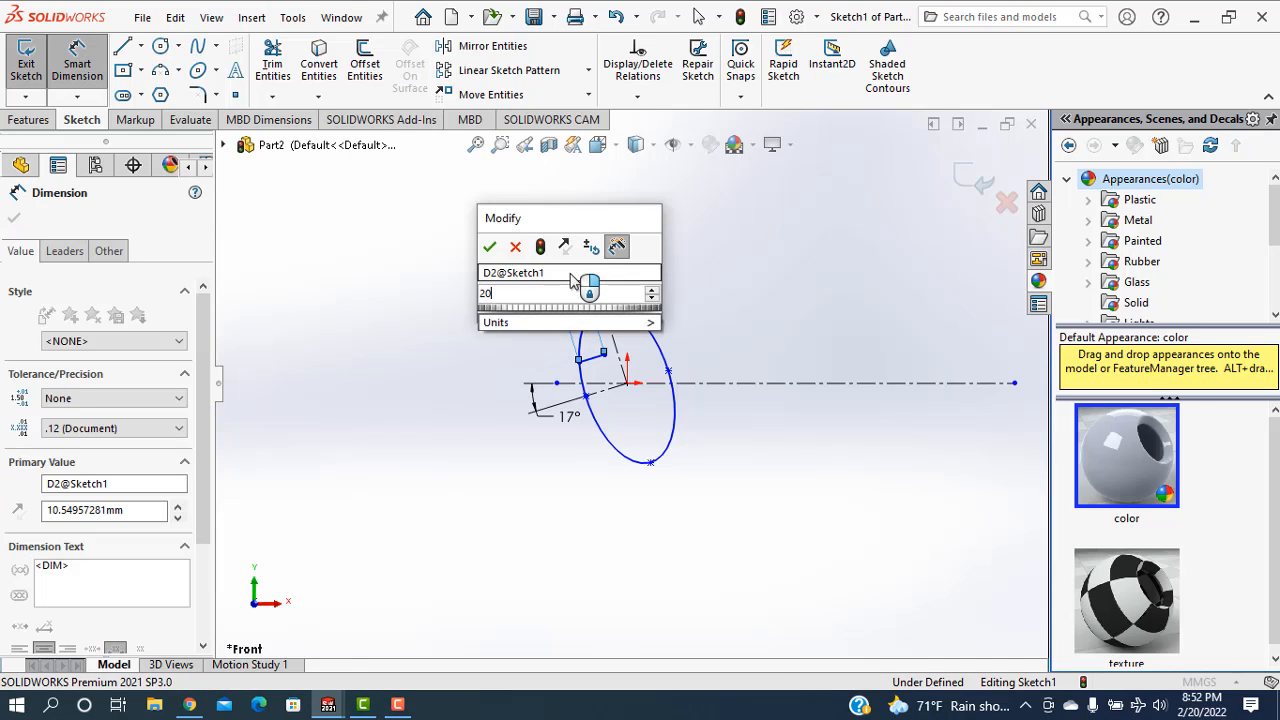
pyautogui.press('Escape')
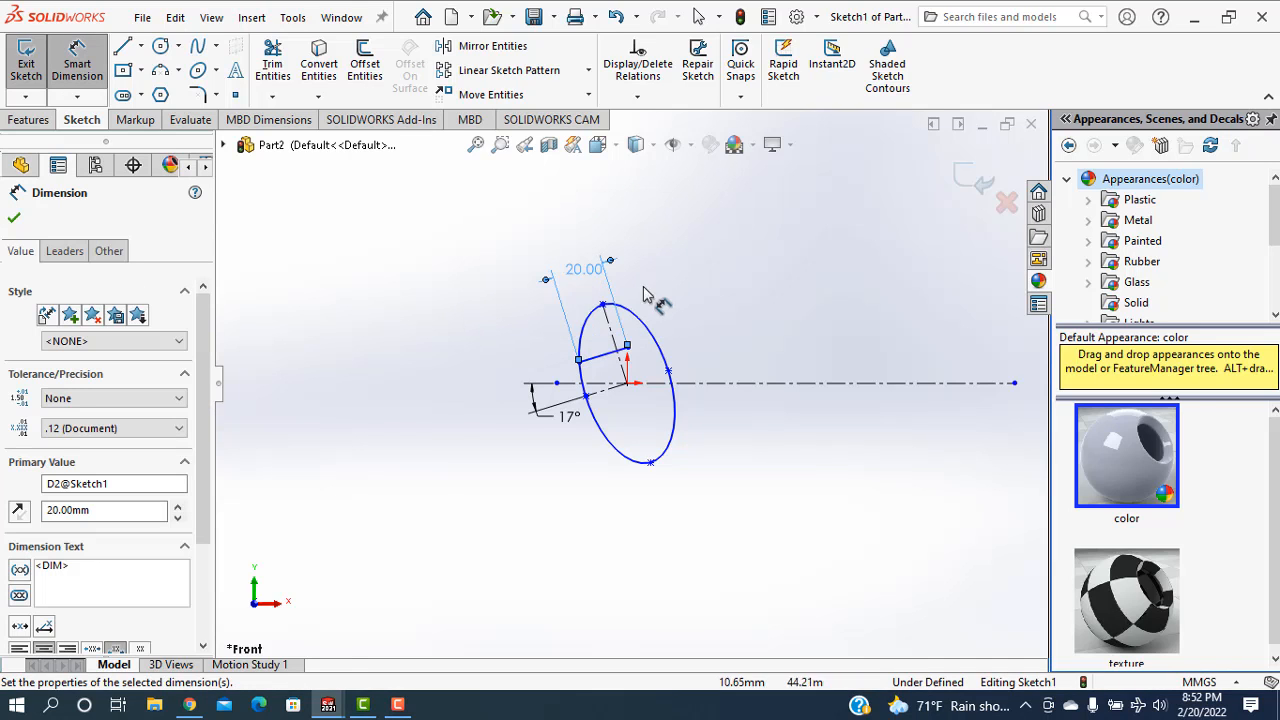
# Step: Dimension the distance between the ellipse's upper and lower major-axis points as 55 mm
pyautogui.click(650, 462)
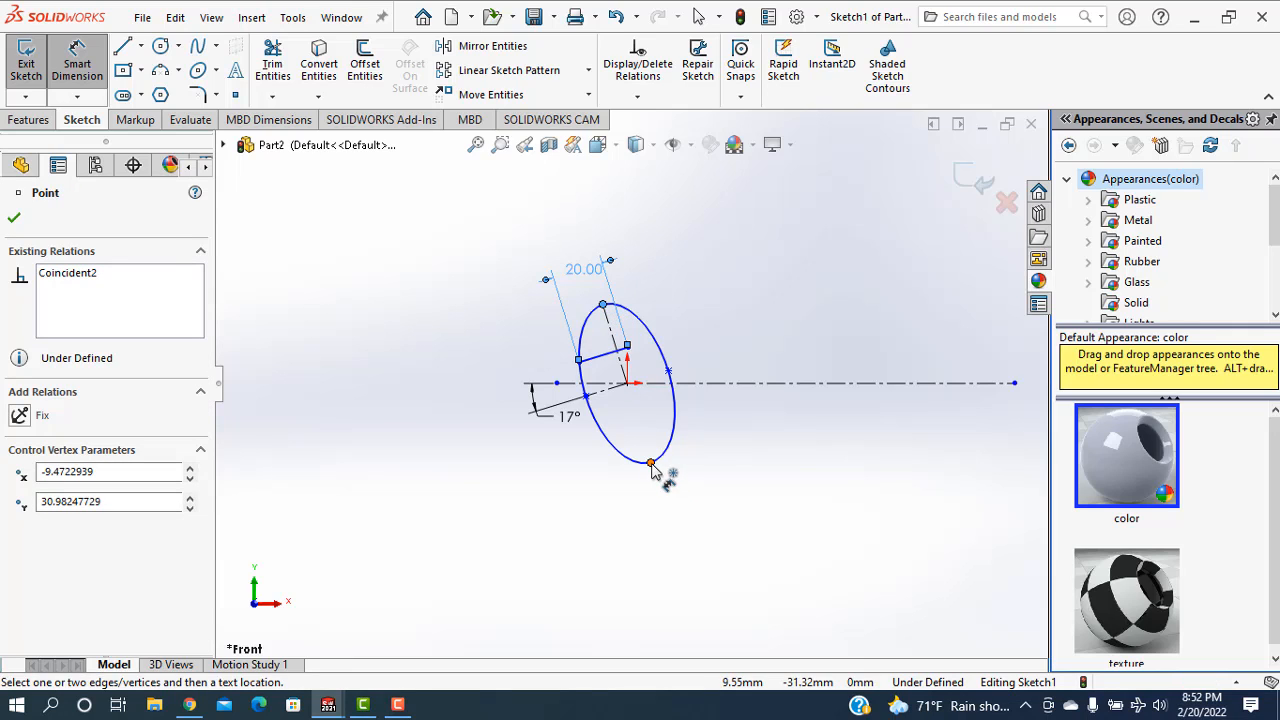
pyautogui.click(636, 358)
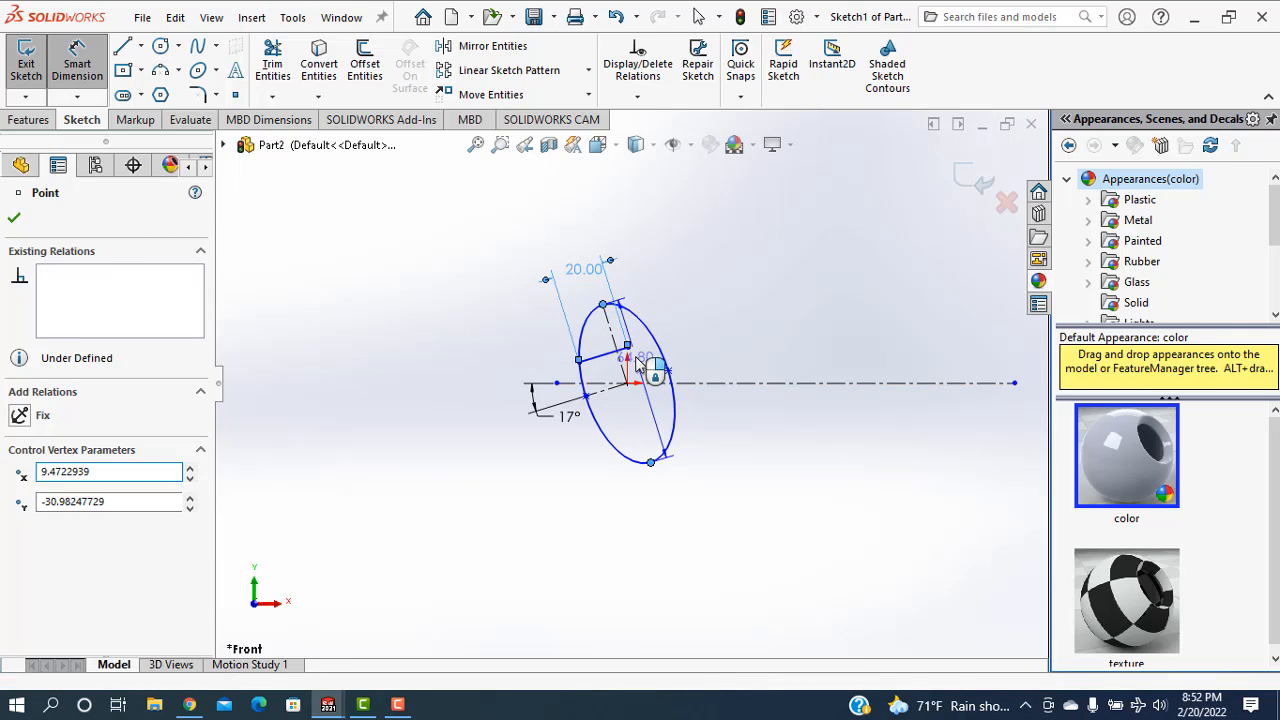
pyautogui.doubleClick(636, 358)
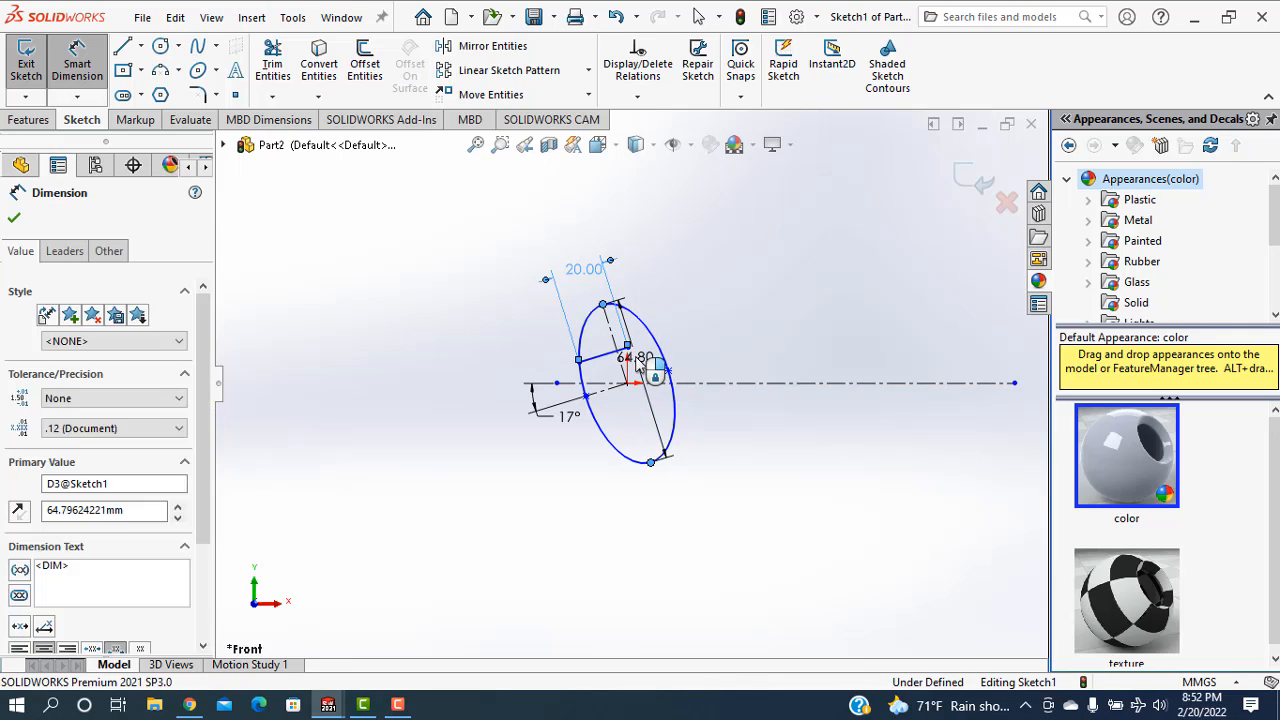
pyautogui.write('55')
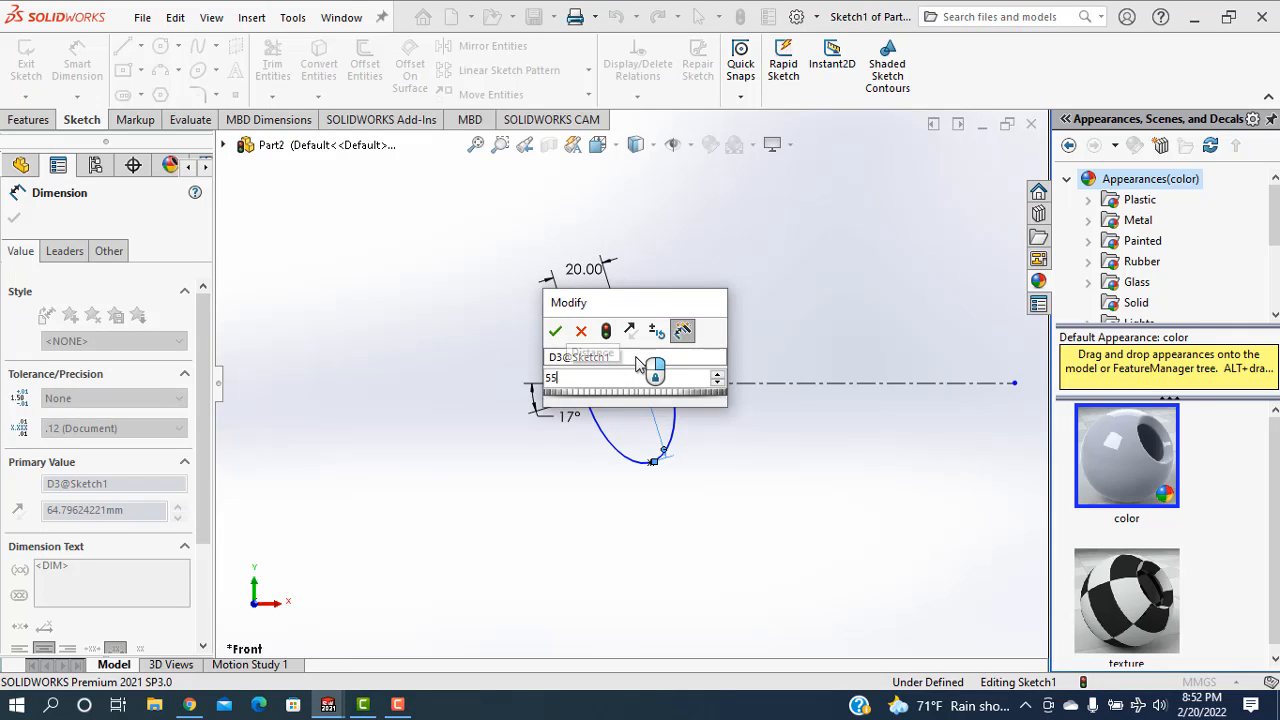
pyautogui.press('Return')
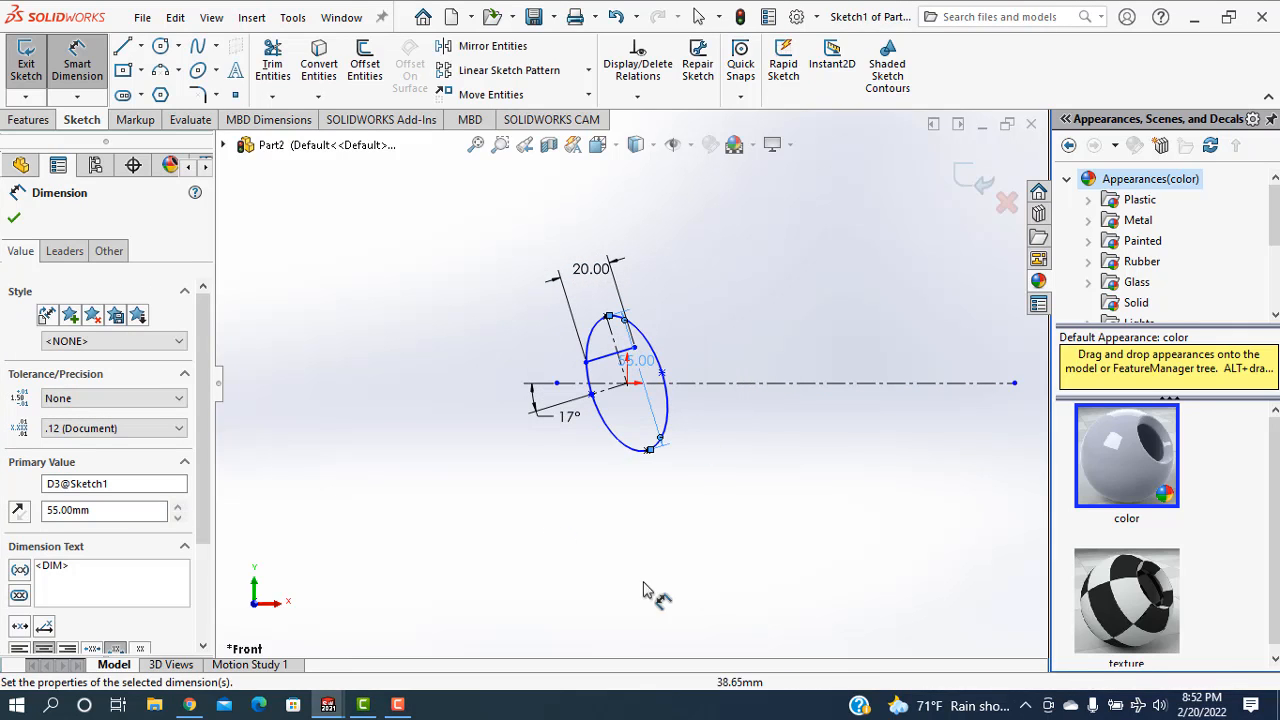
# Step: Dimension the distance between the ellipse's left and right minor-axis points as 50 mm and finish dimensioning
pyautogui.click(592, 396)
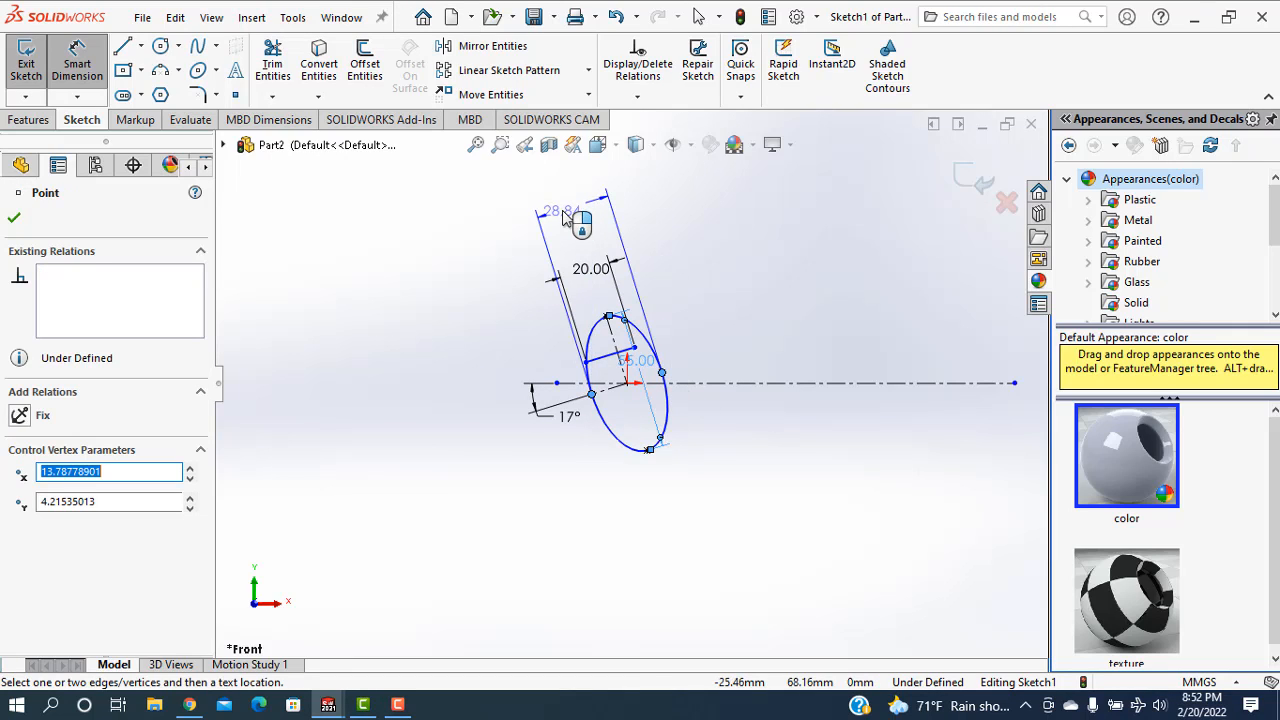
pyautogui.click(565, 218)
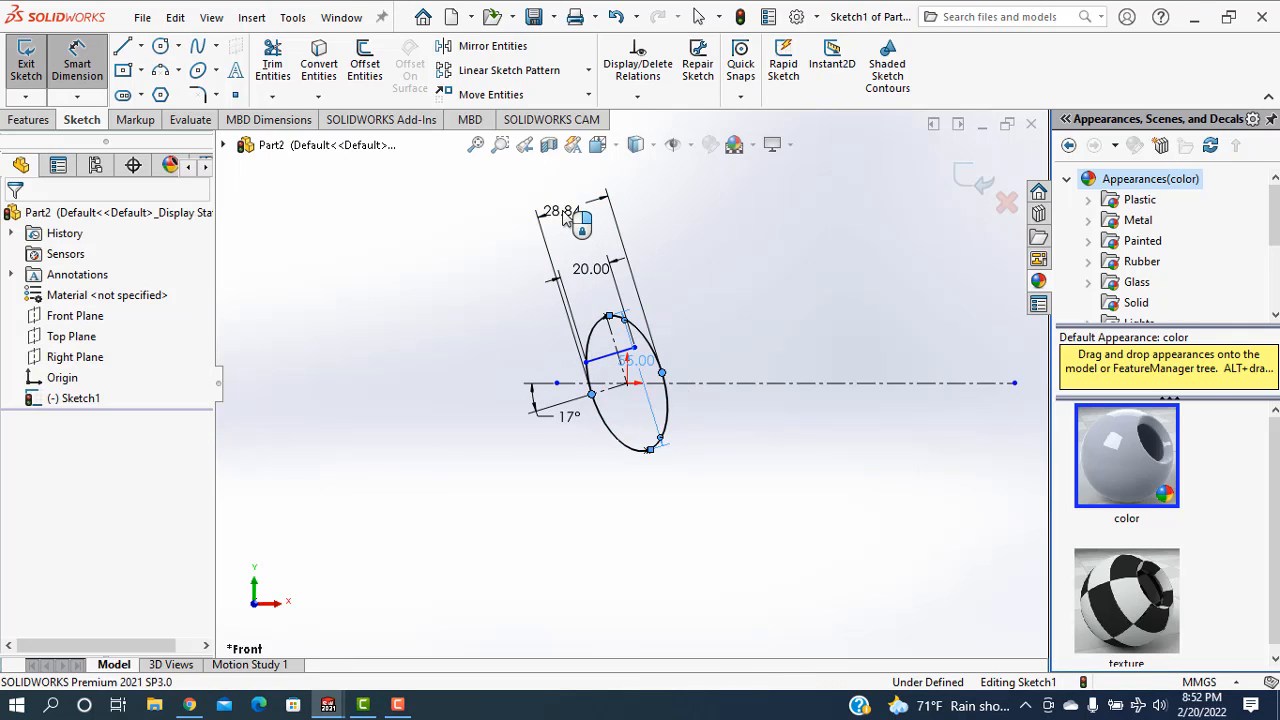
pyautogui.click(565, 218)
pyautogui.write('50')
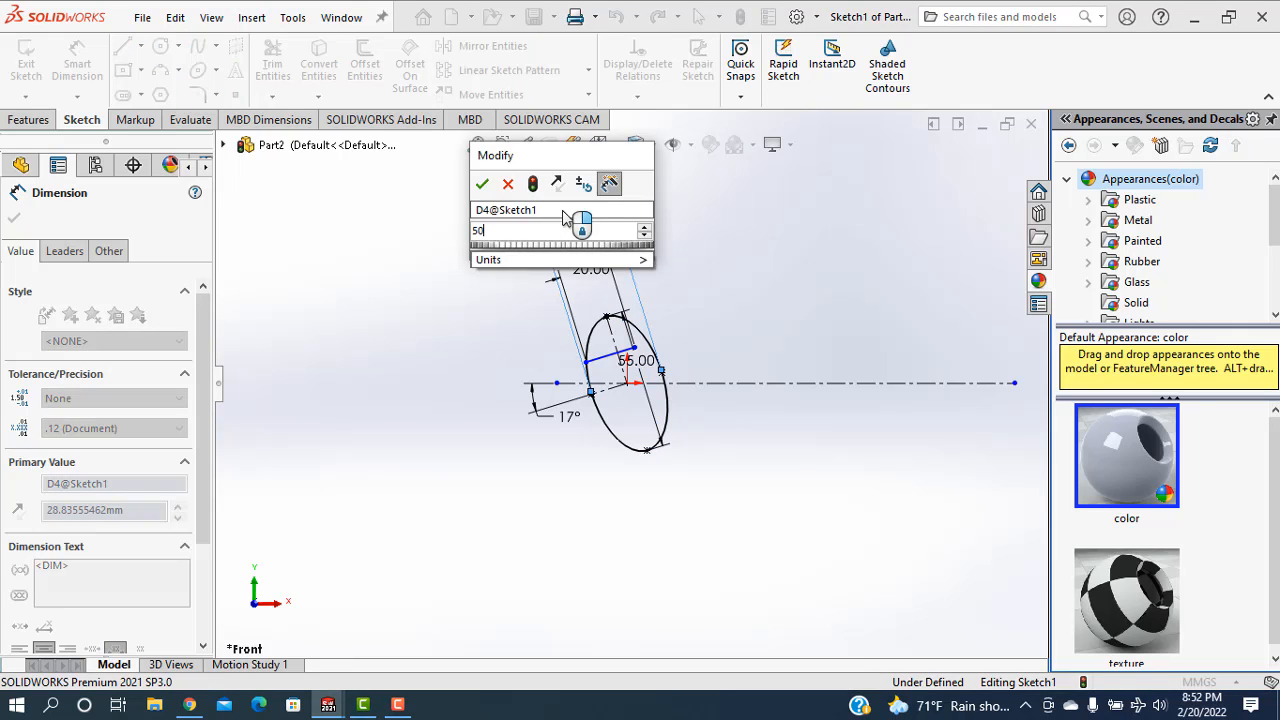
pyautogui.press('Return')
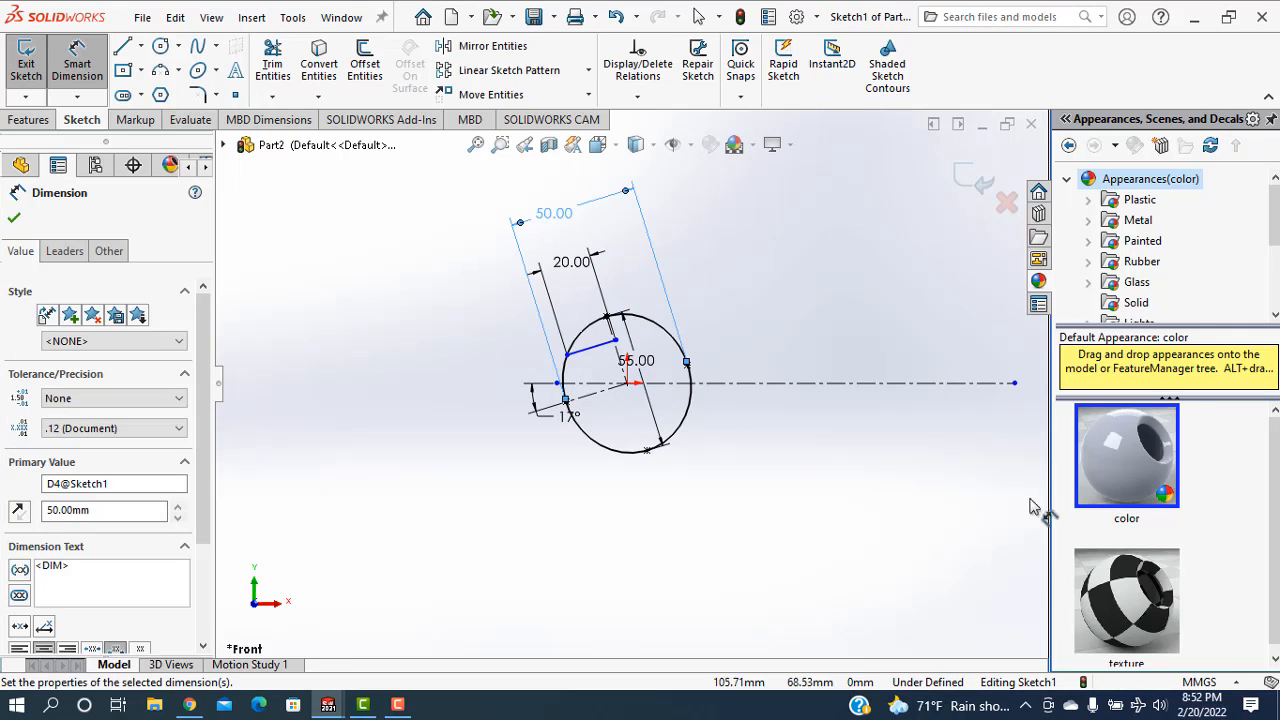
pyautogui.click(14, 218)
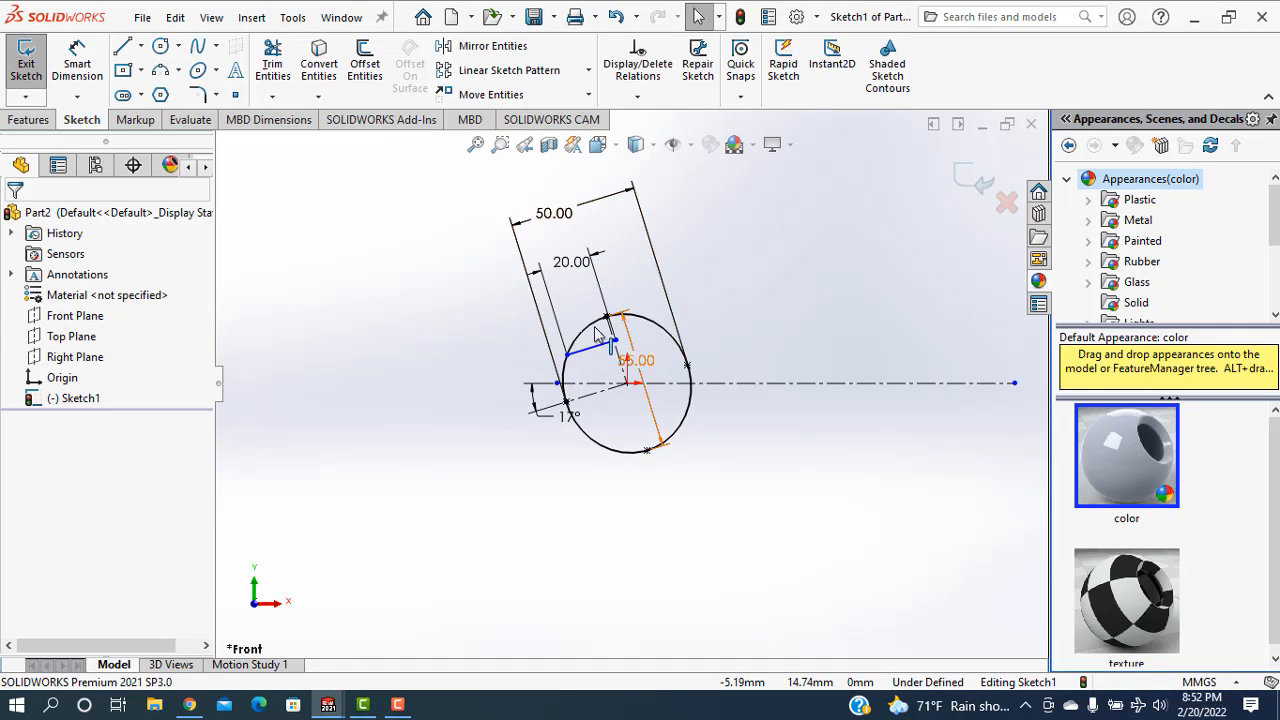
# Step: Try mirroring the 20 mm line about the ellipse's minor-axis centerline, and undo the mirror
pyautogui.click(490, 46)
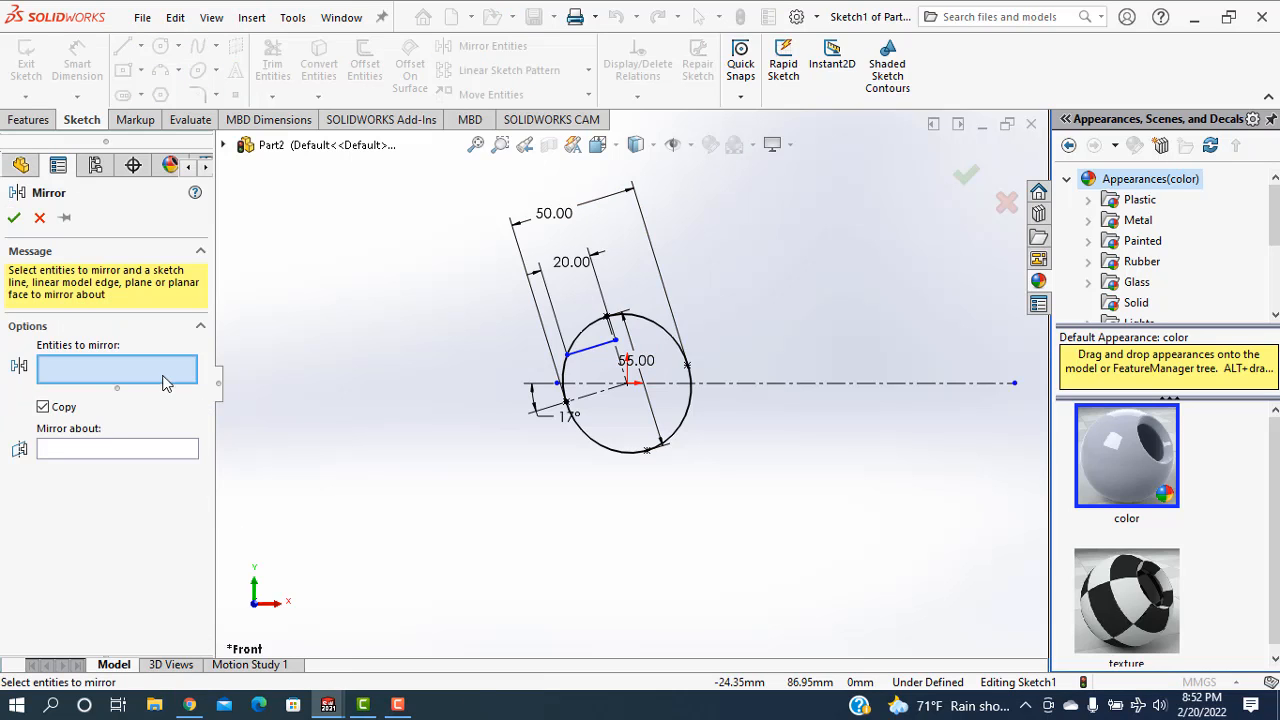
pyautogui.click(590, 352)
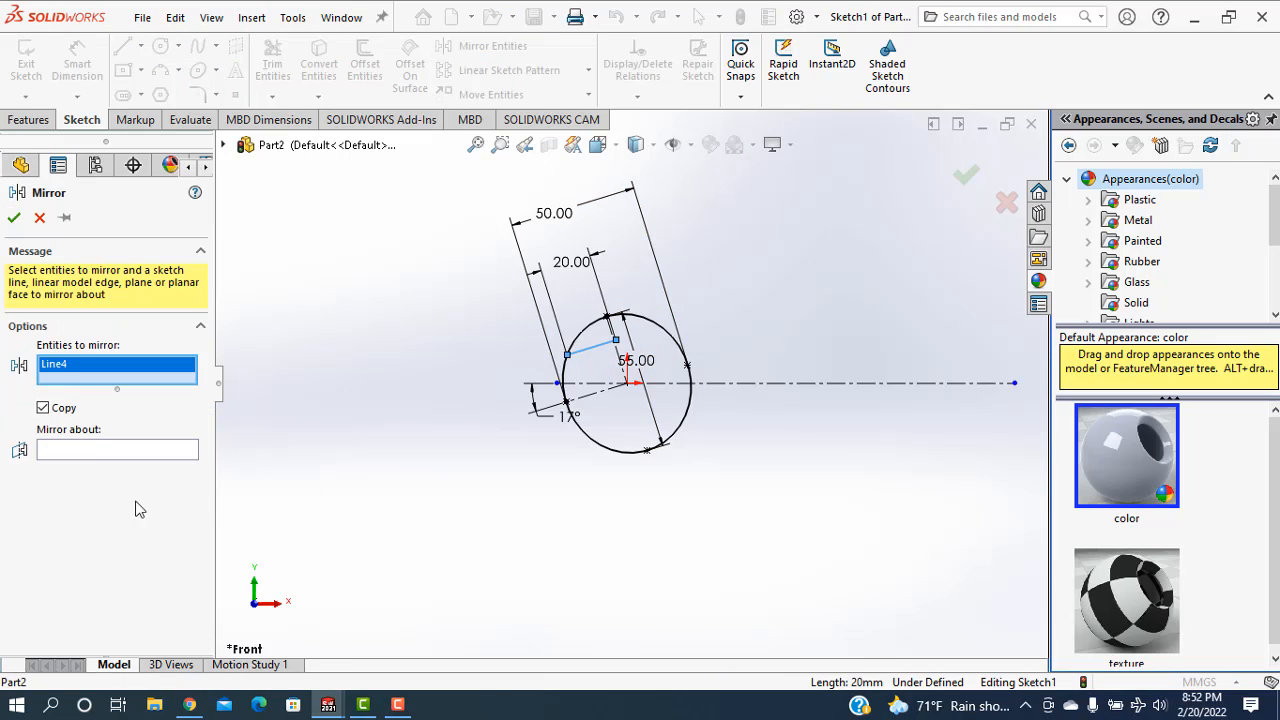
pyautogui.click(88, 453)
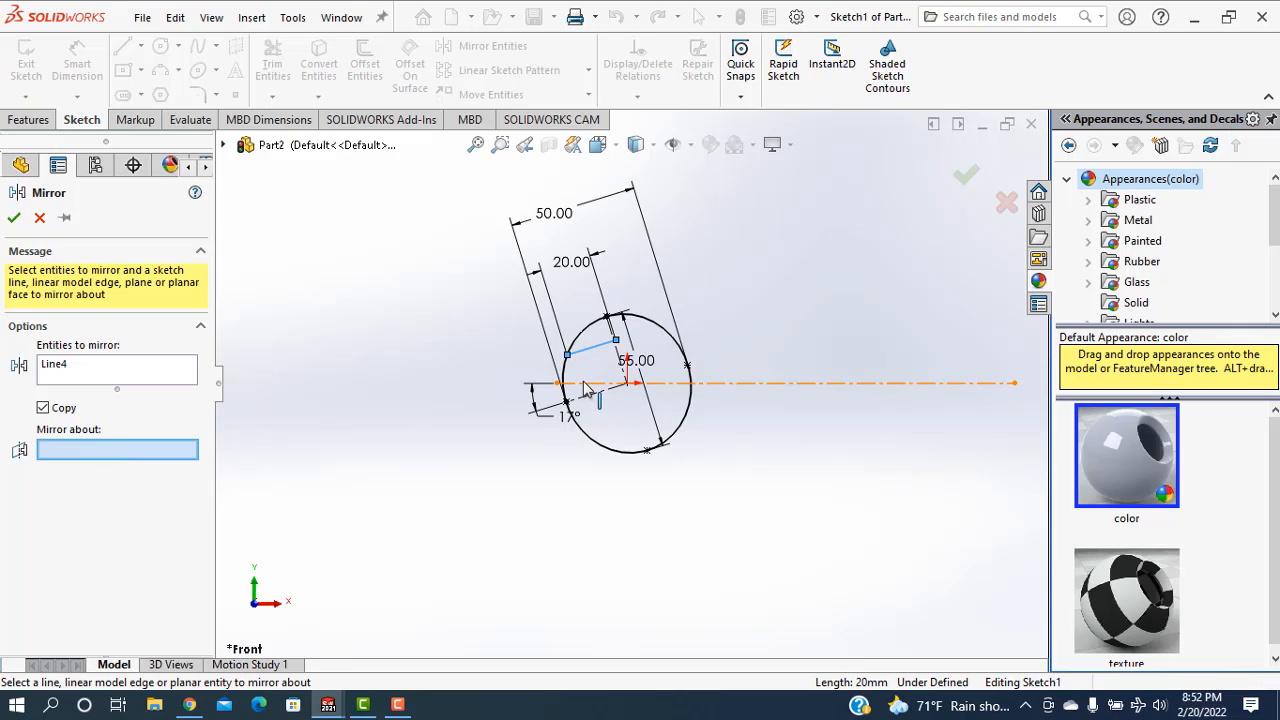
pyautogui.click(582, 386)
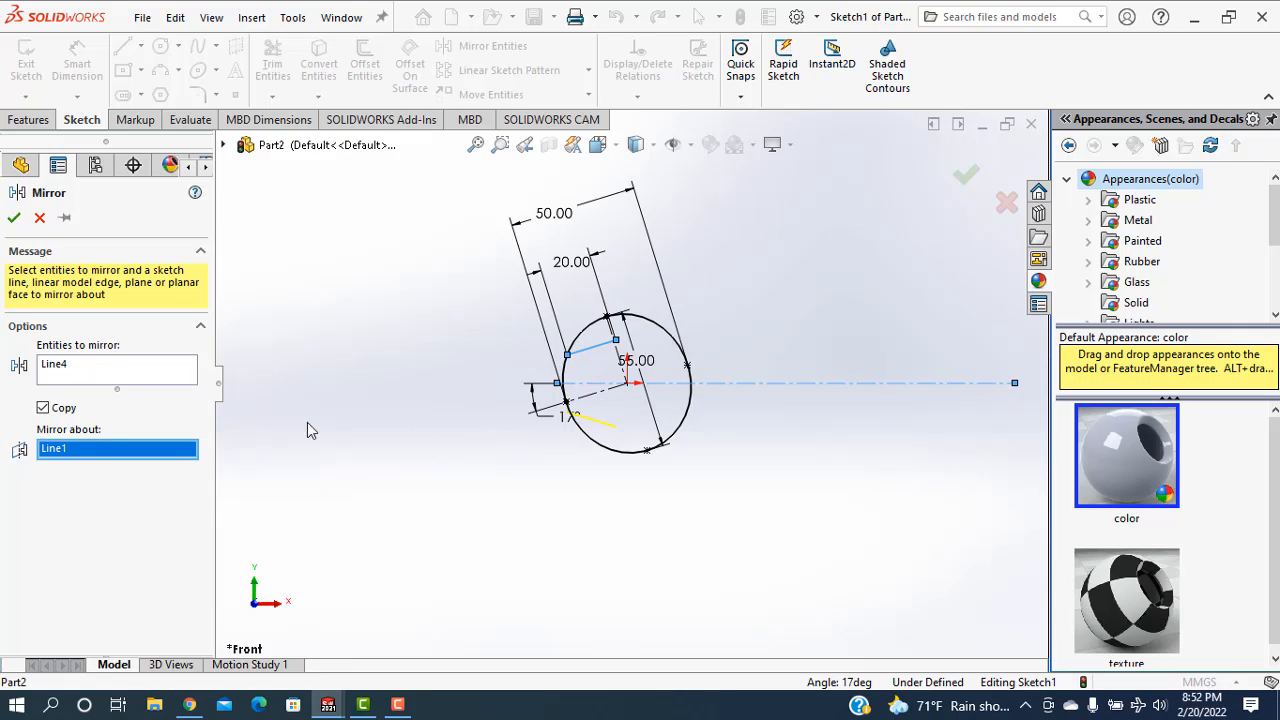
pyautogui.rightClick(113, 453)
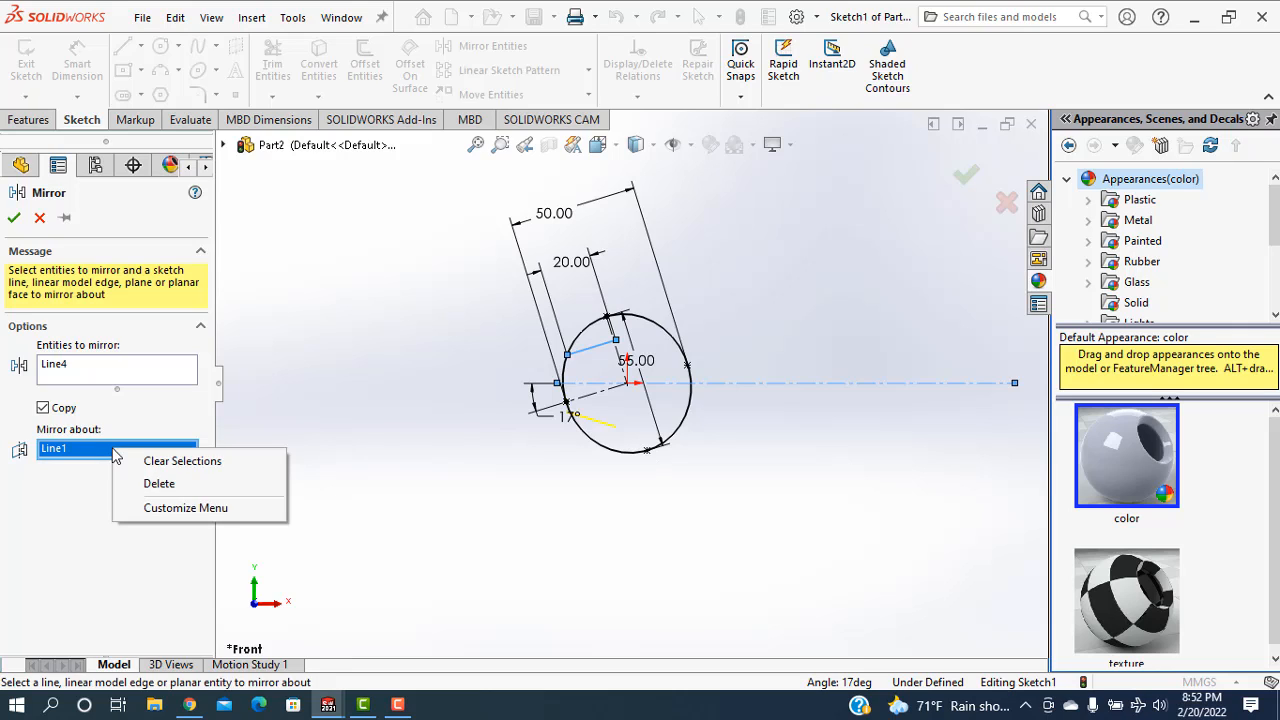
pyautogui.click(157, 483)
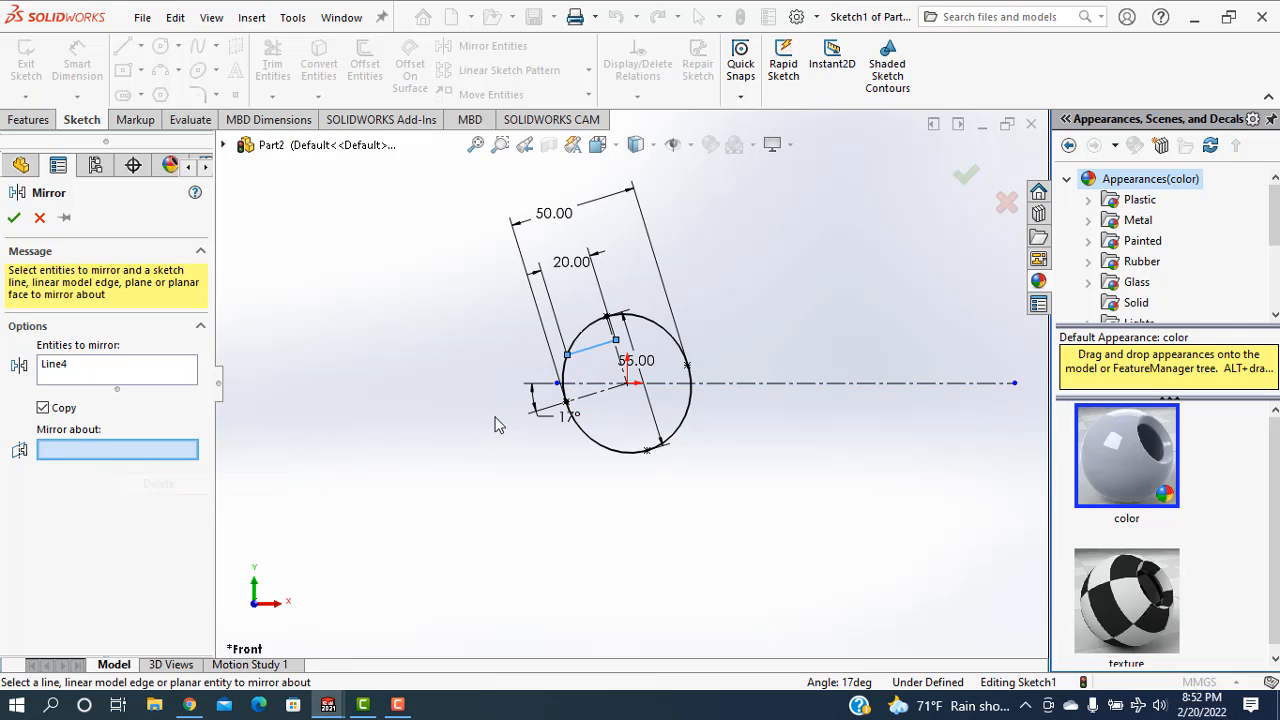
pyautogui.click(590, 400)
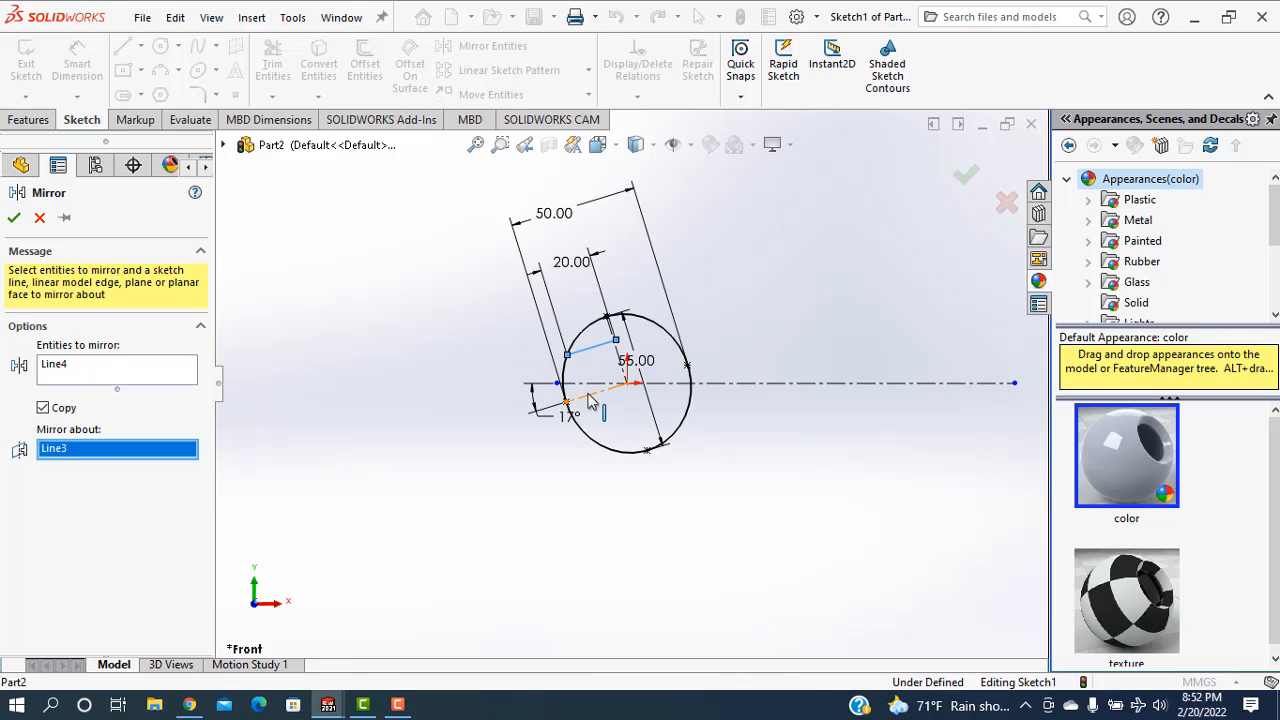
pyautogui.click(13, 218)
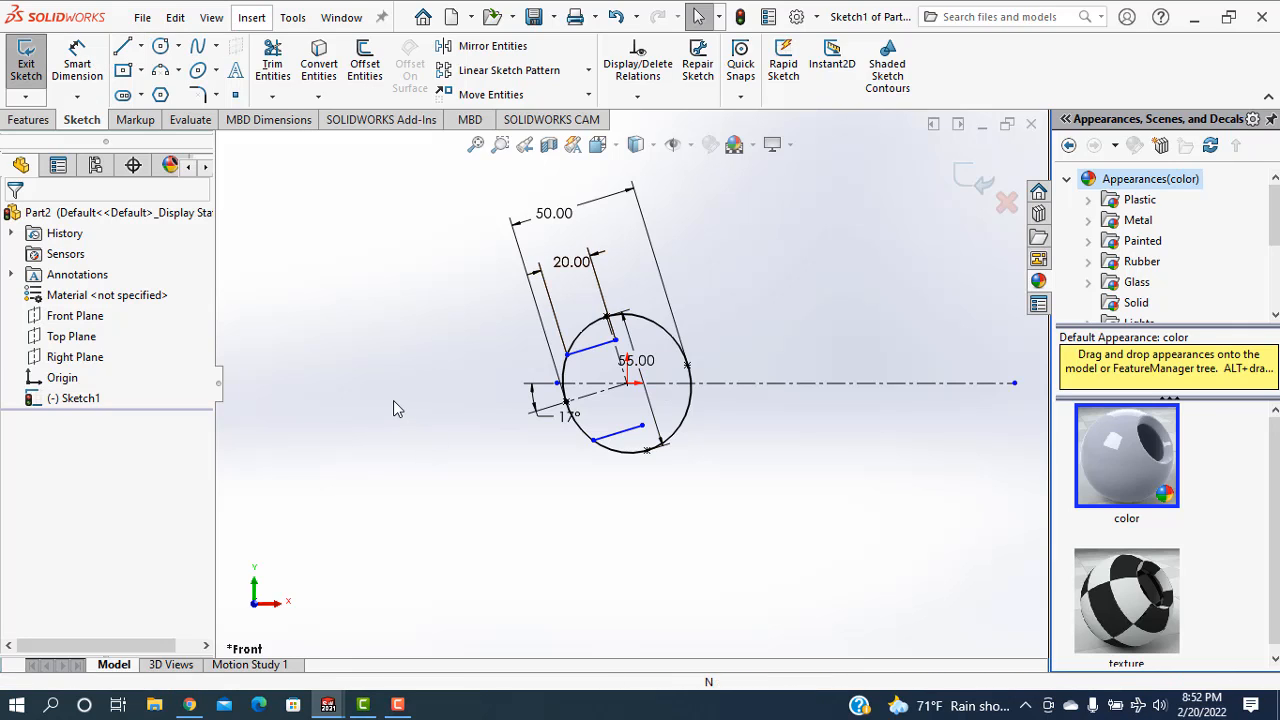
pyautogui.hotkey('ctrl', 'z')
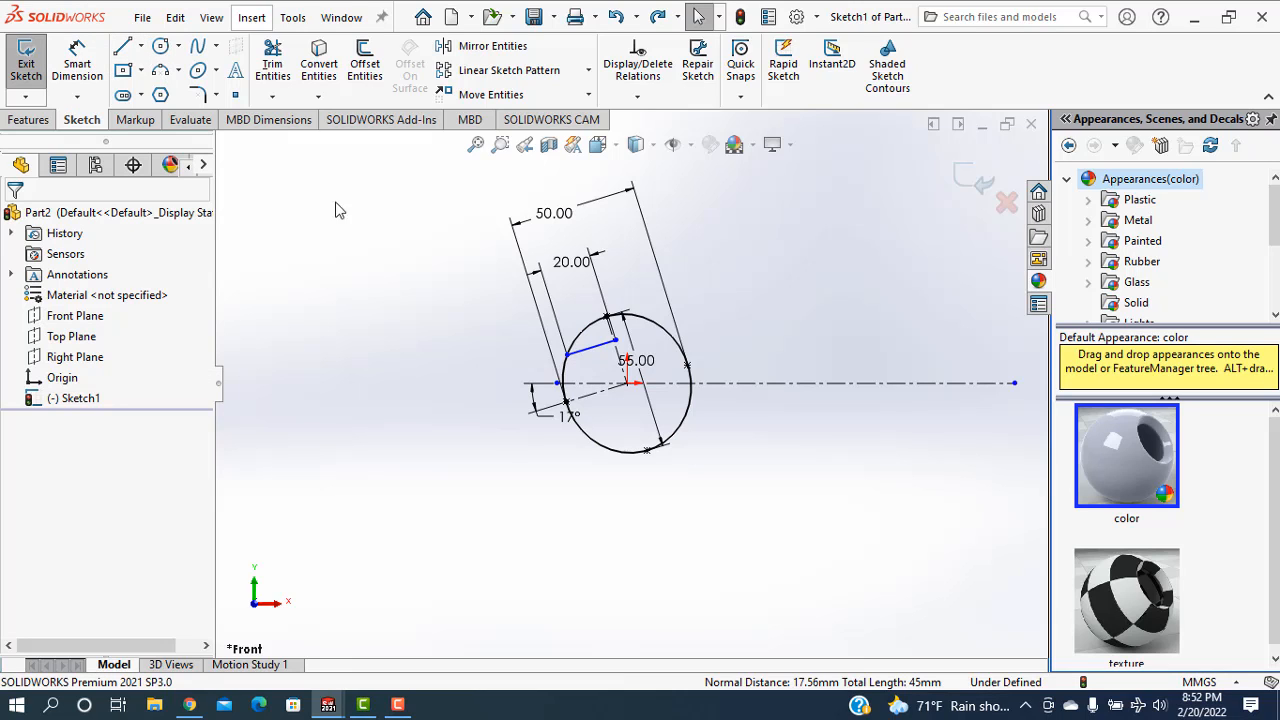
# Step: Dimension the distance between the 20 mm line and the ellipse's minor-axis centerline as 12.5 mm and finish dimensioning
pyautogui.click(77, 62)
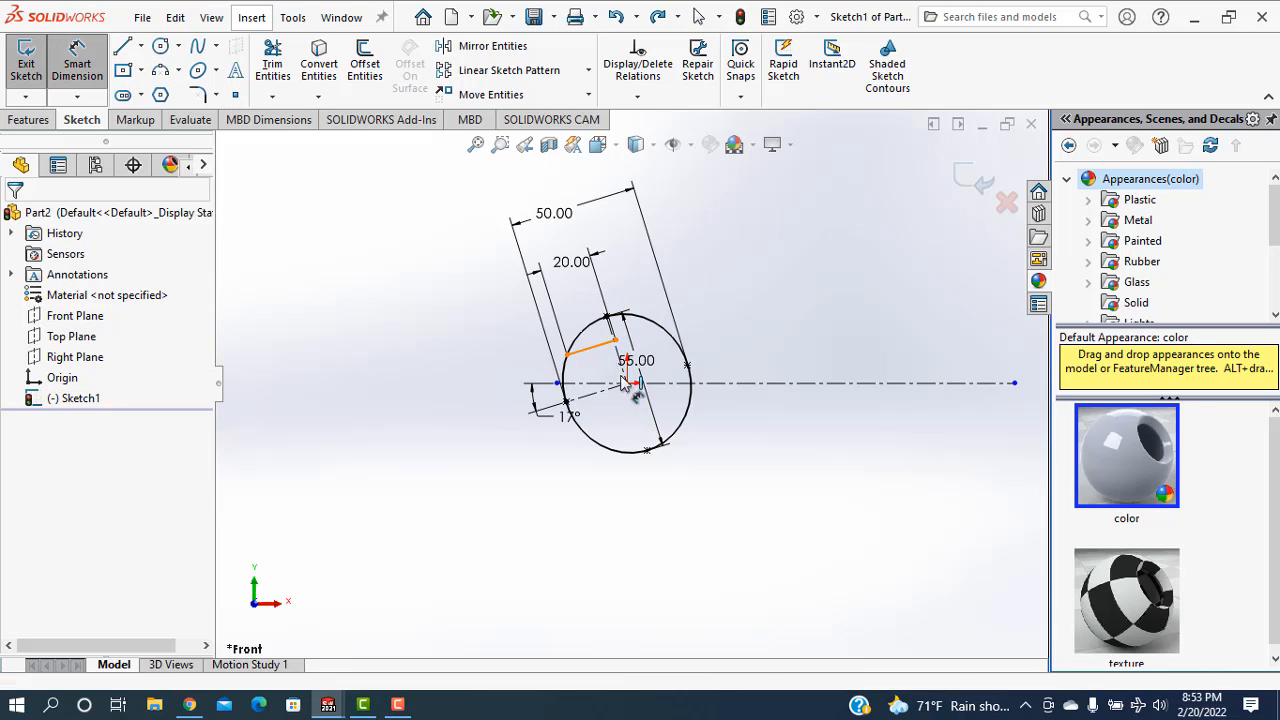
pyautogui.click(590, 401)
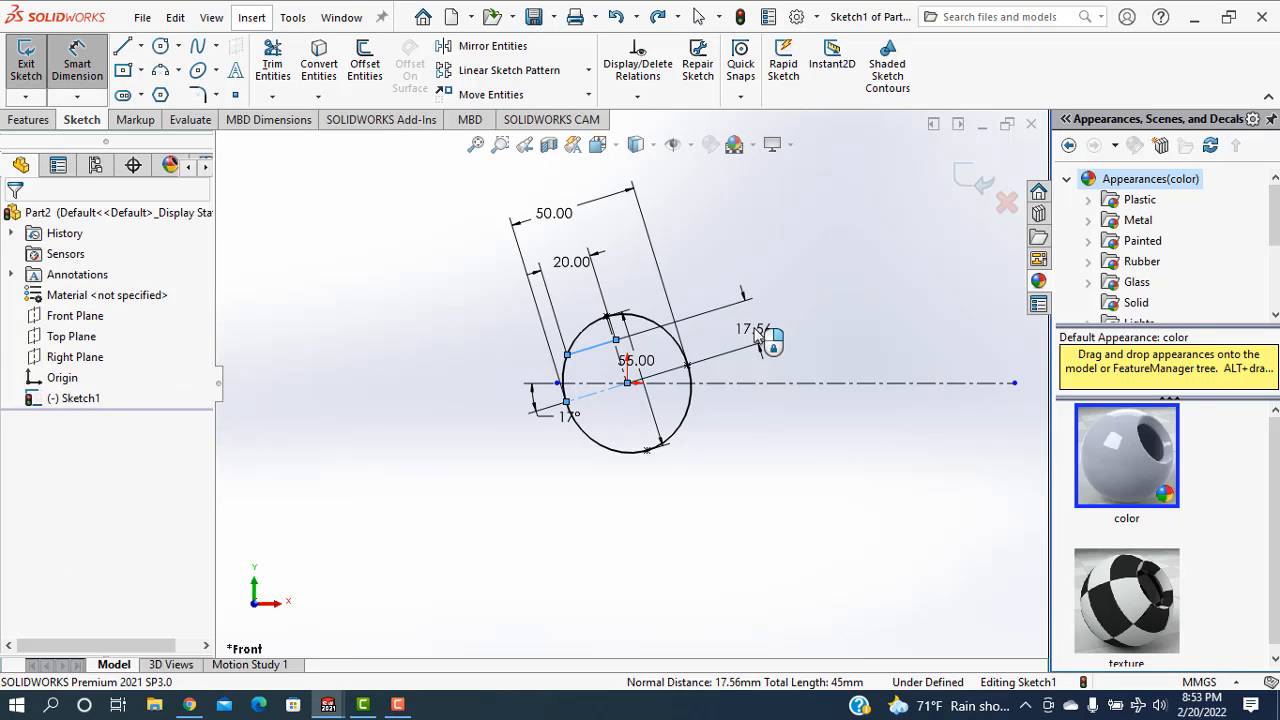
pyautogui.click(762, 340)
pyautogui.write('12.')
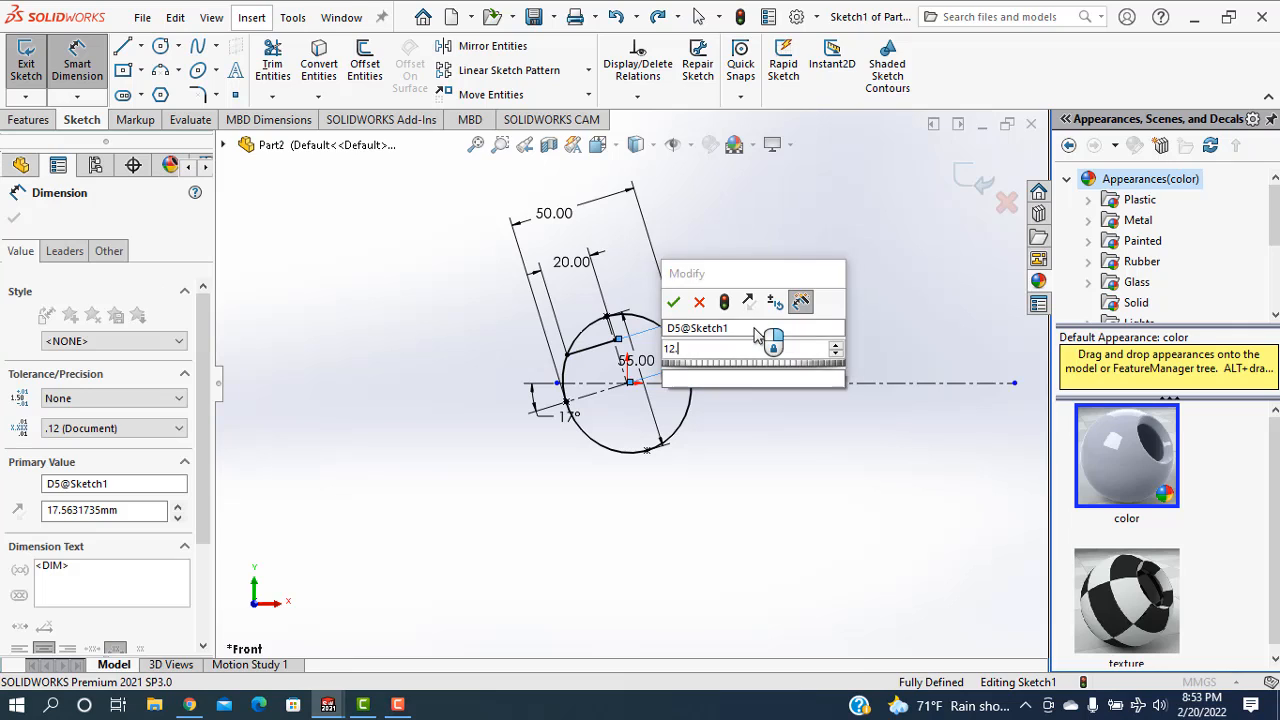
pyautogui.write('5')
pyautogui.press('Return')
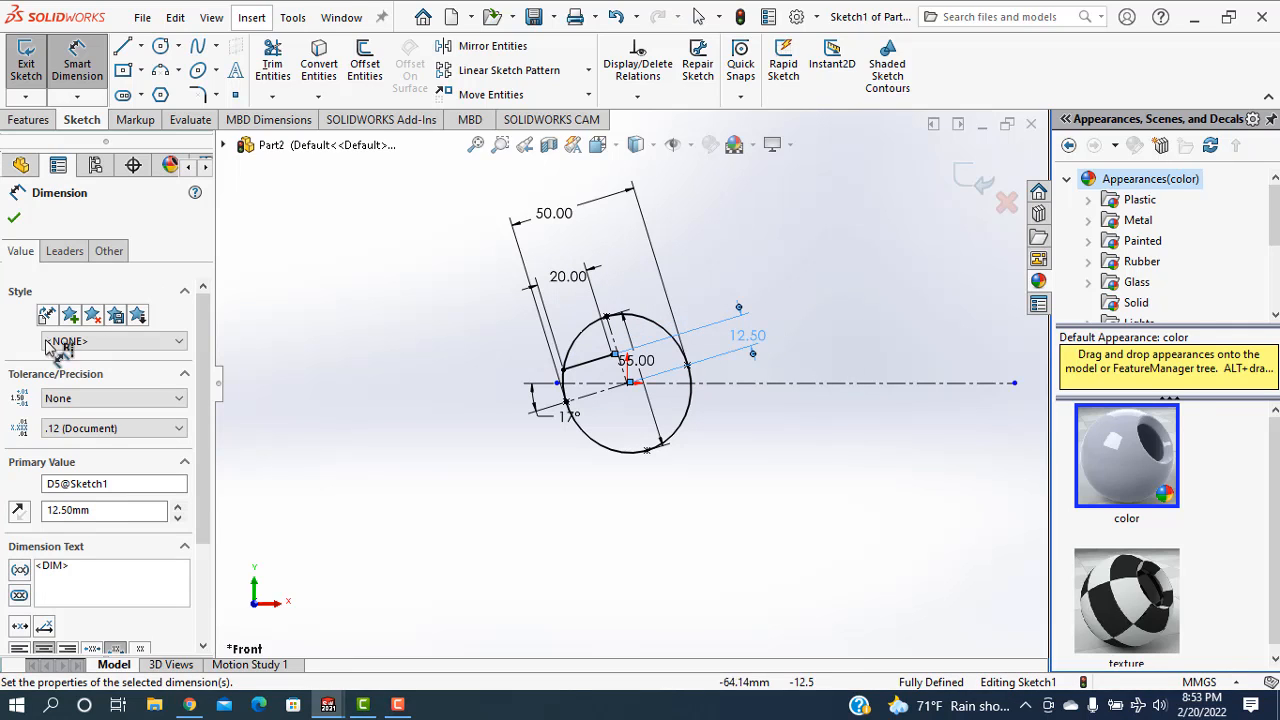
pyautogui.click(13, 219)
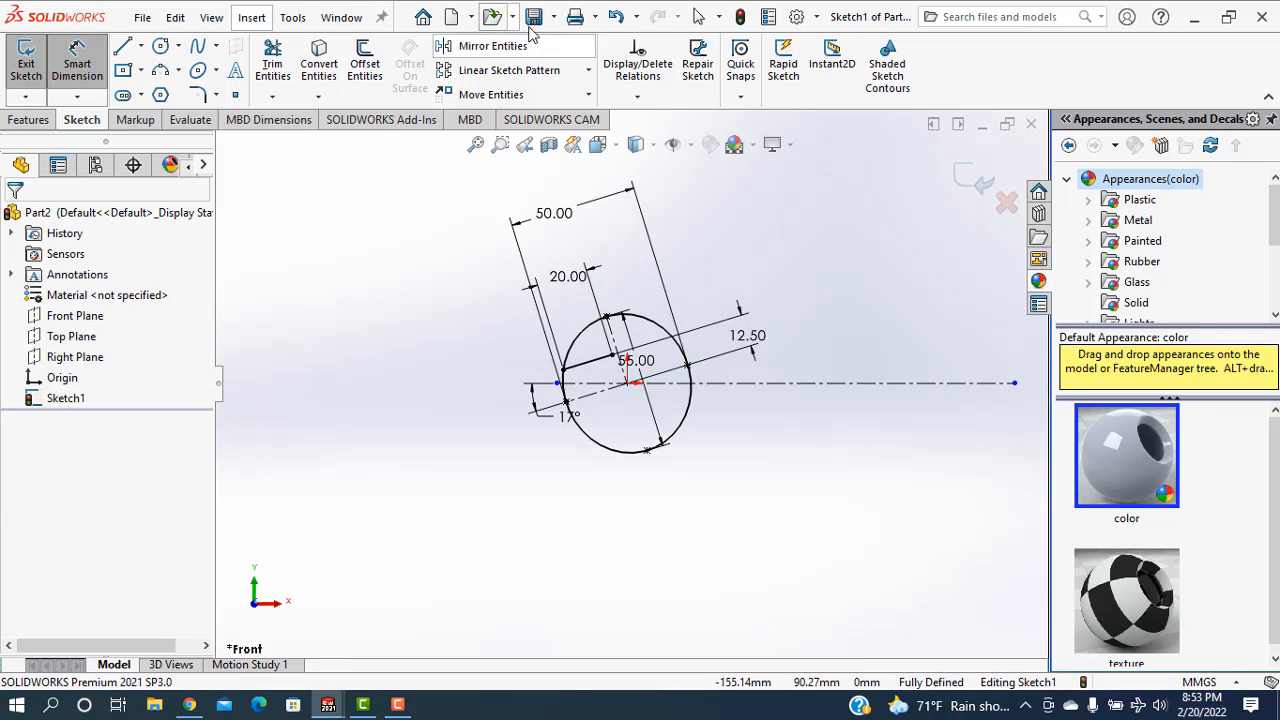
# Step: Mirror the 20 mm line about the ellipse's minor-axis centerline, keeping the original
pyautogui.click(490, 46)
pyautogui.click(590, 360)
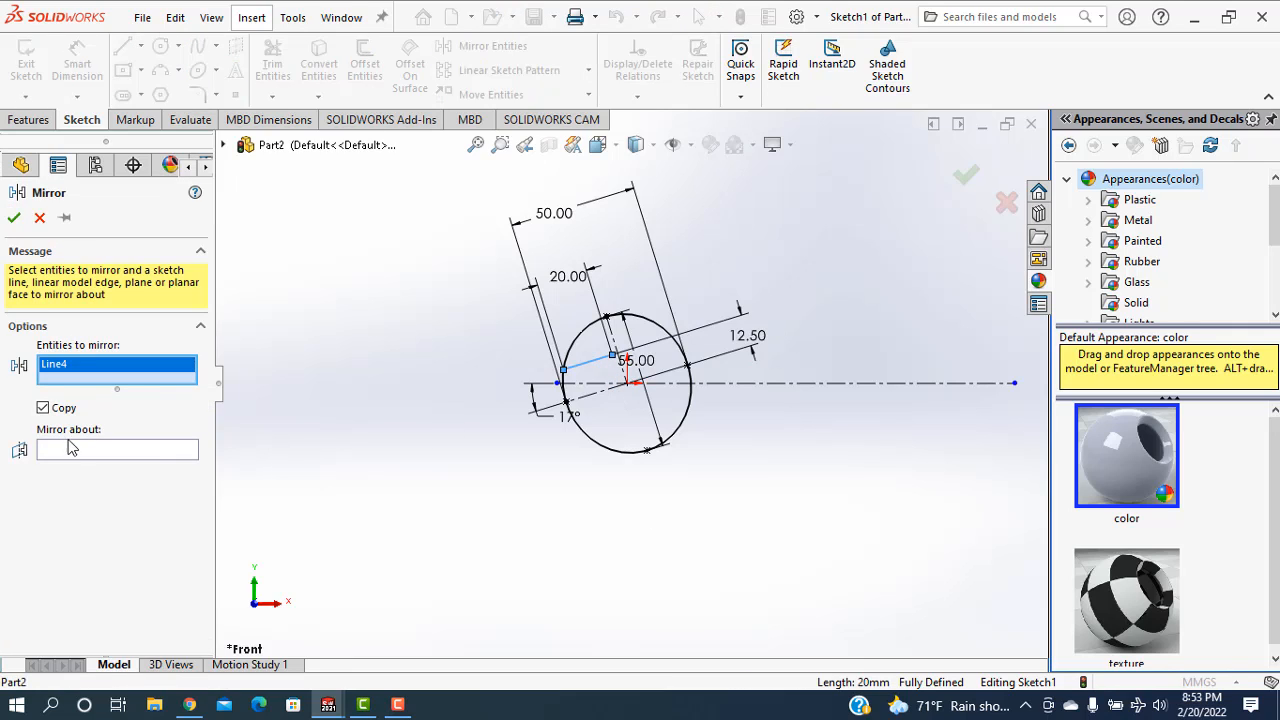
pyautogui.click(589, 403)
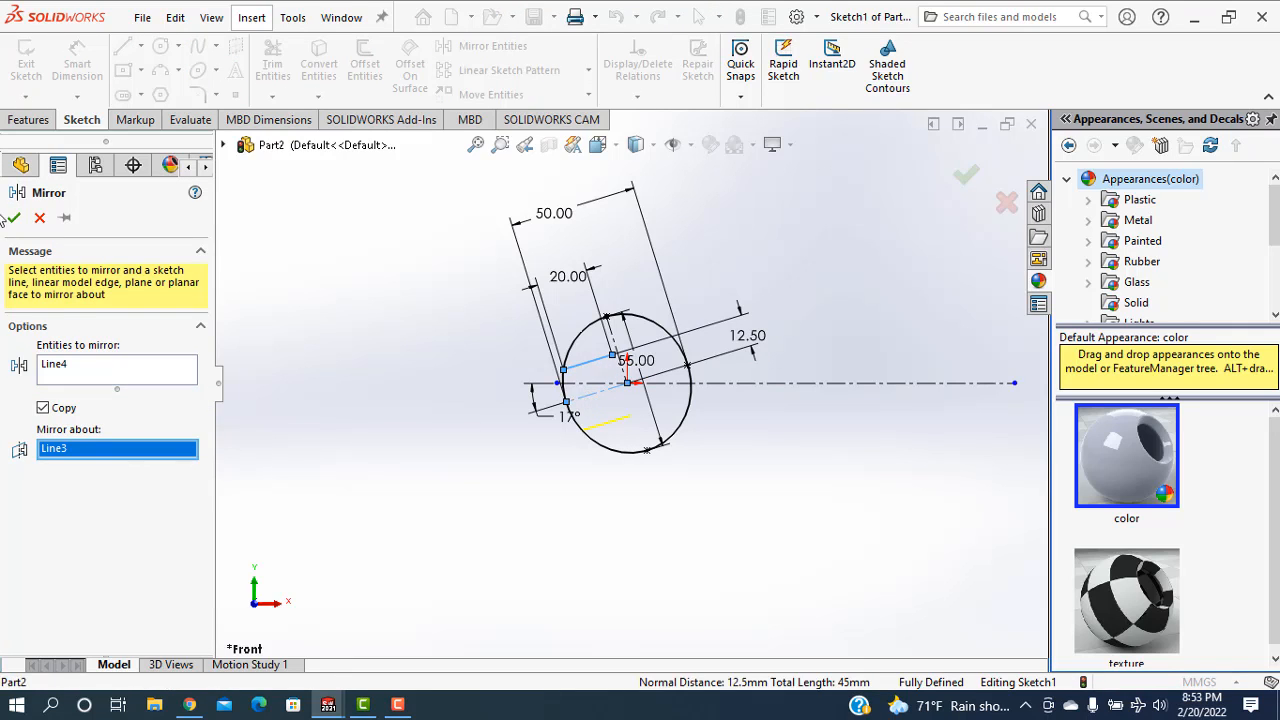
pyautogui.click(14, 218)
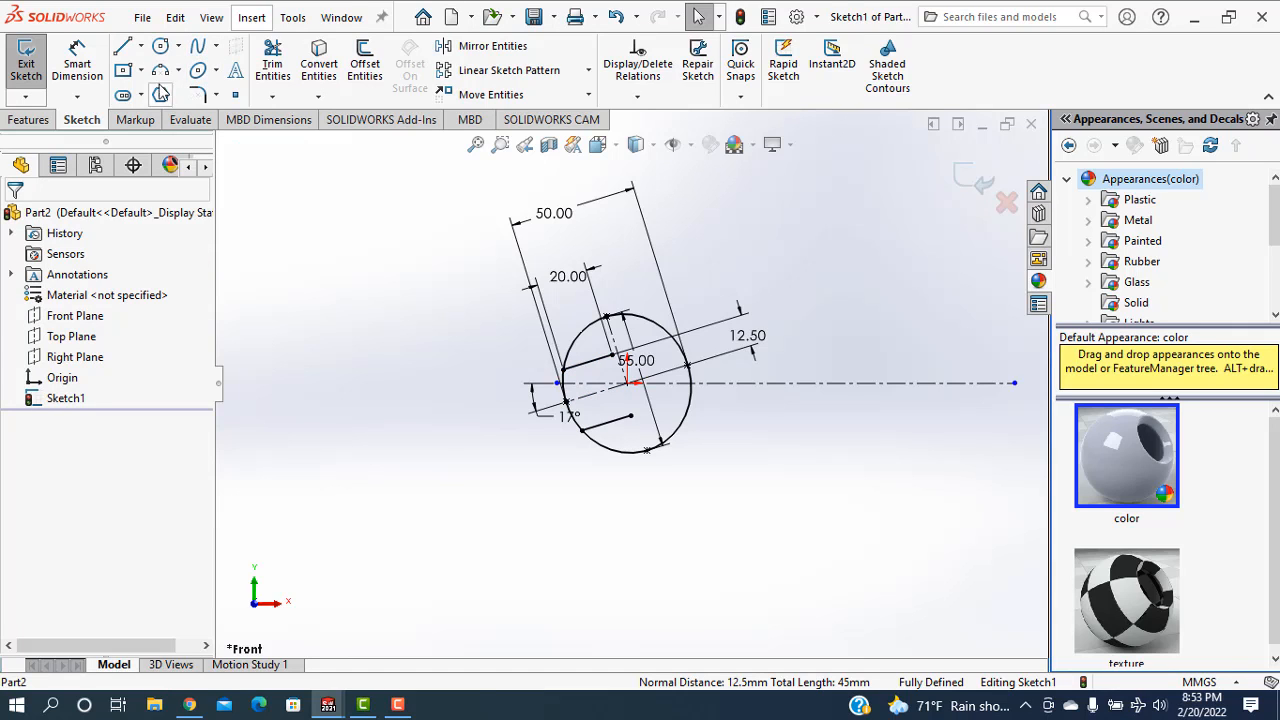
# Step: Draw a 3 Point Arc of about 17.7 mm radius joining the inner ends of the two jaw lines
pyautogui.click(178, 70)
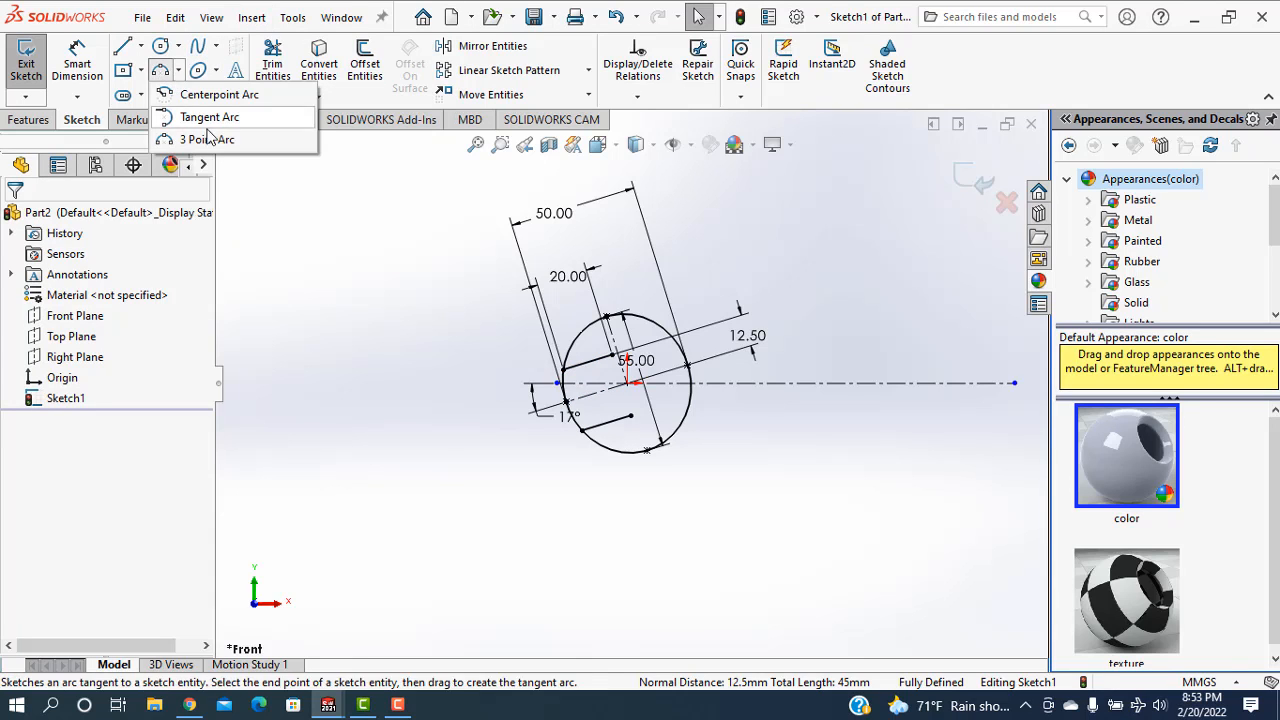
pyautogui.click(205, 139)
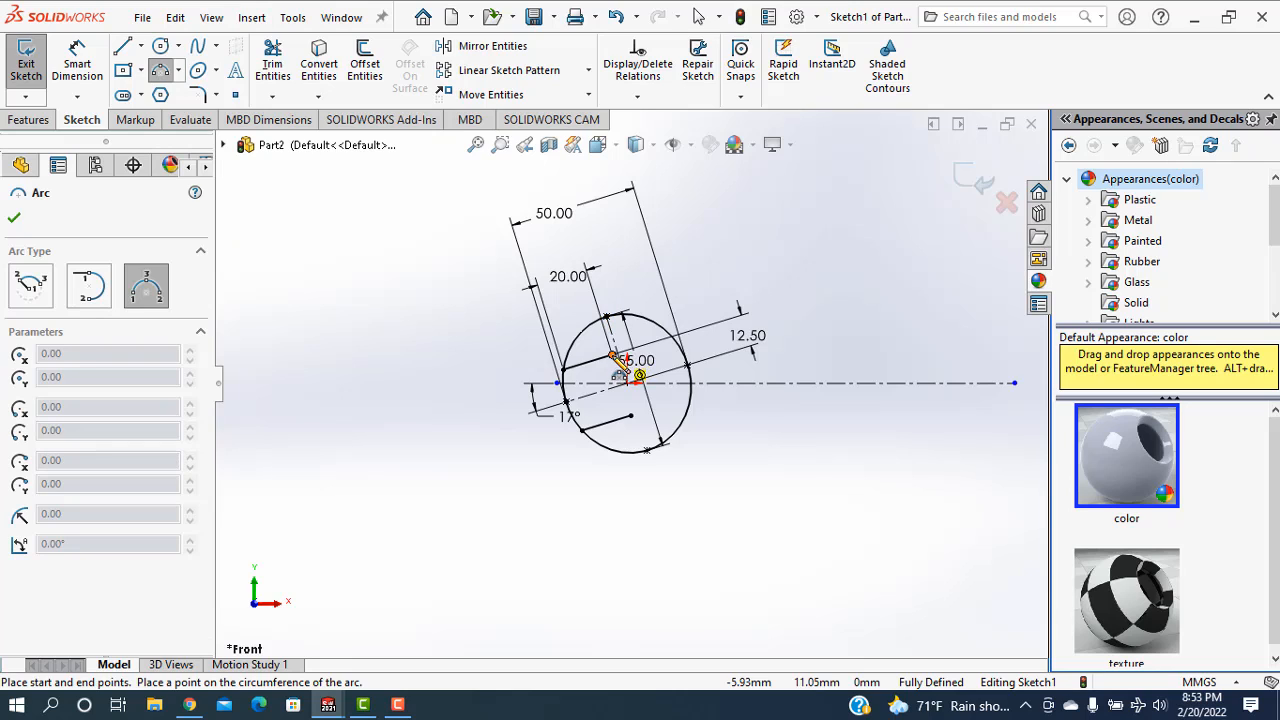
pyautogui.click(612, 355)
pyautogui.click(632, 414)
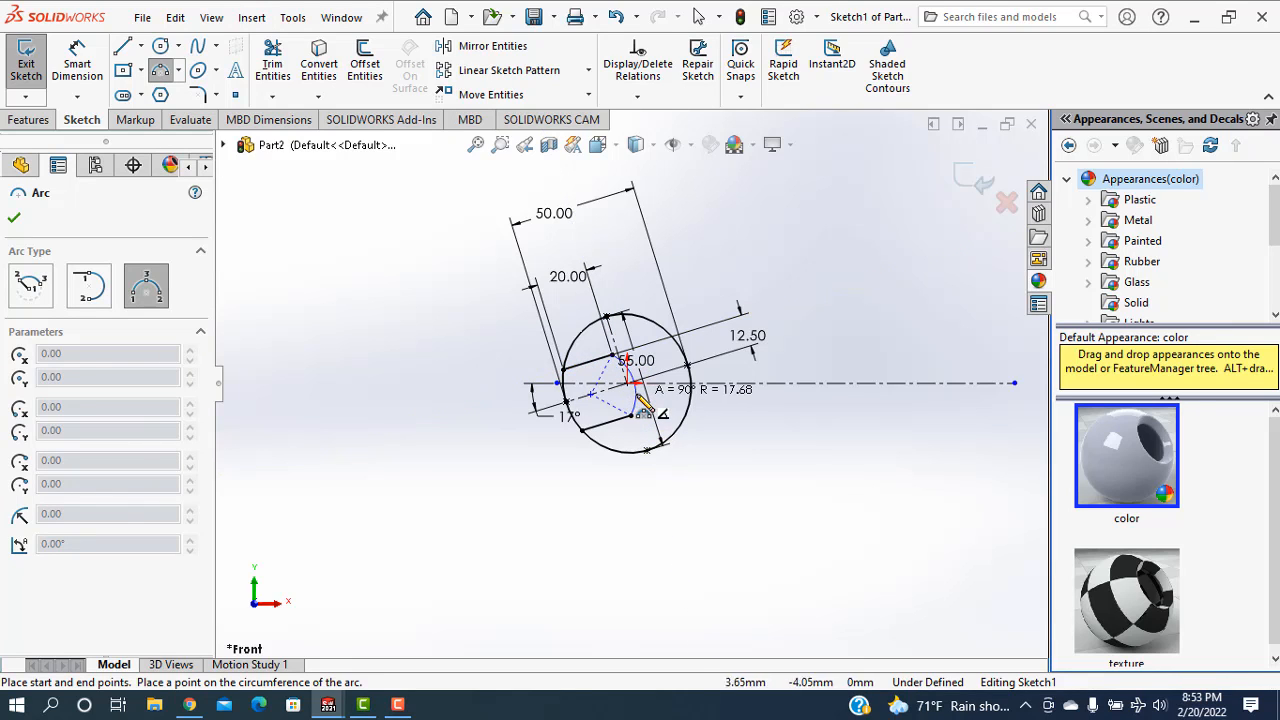
pyautogui.click(660, 418)
pyautogui.click(14, 217)
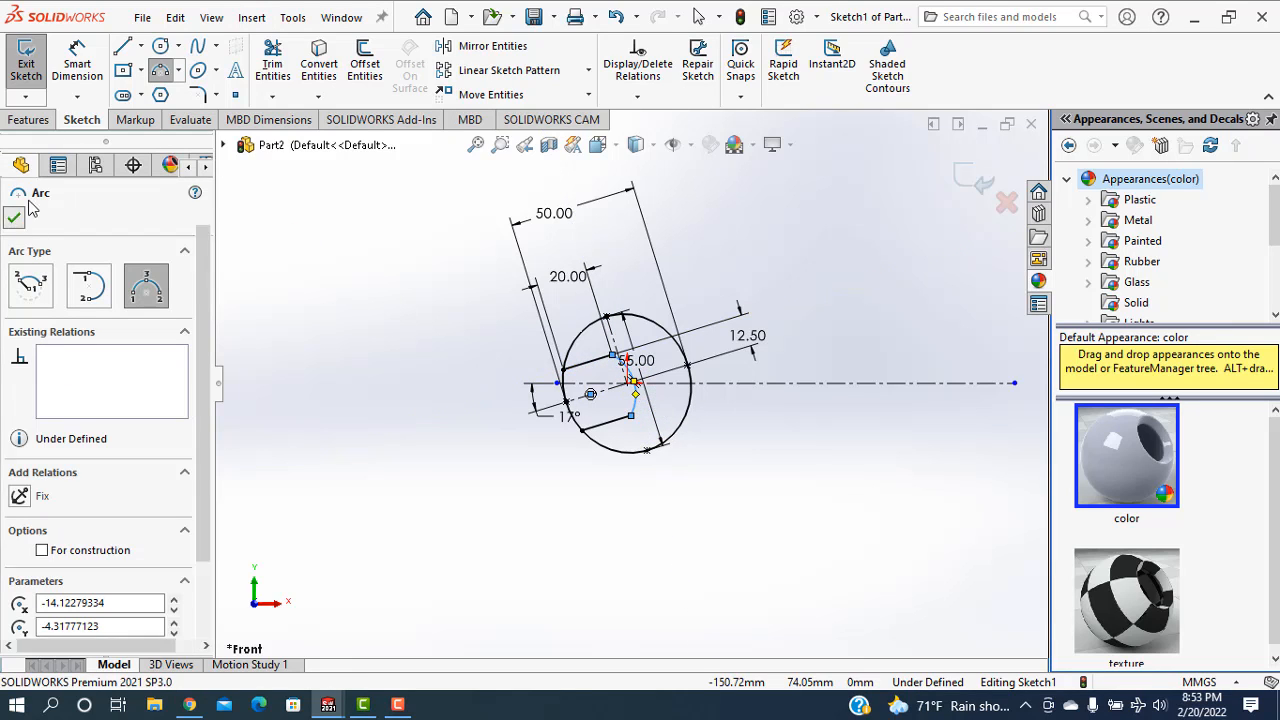
# Step: Dimension the radius of the arc between the jaw lines as 15 mm and finish dimensioning
pyautogui.click(77, 62)
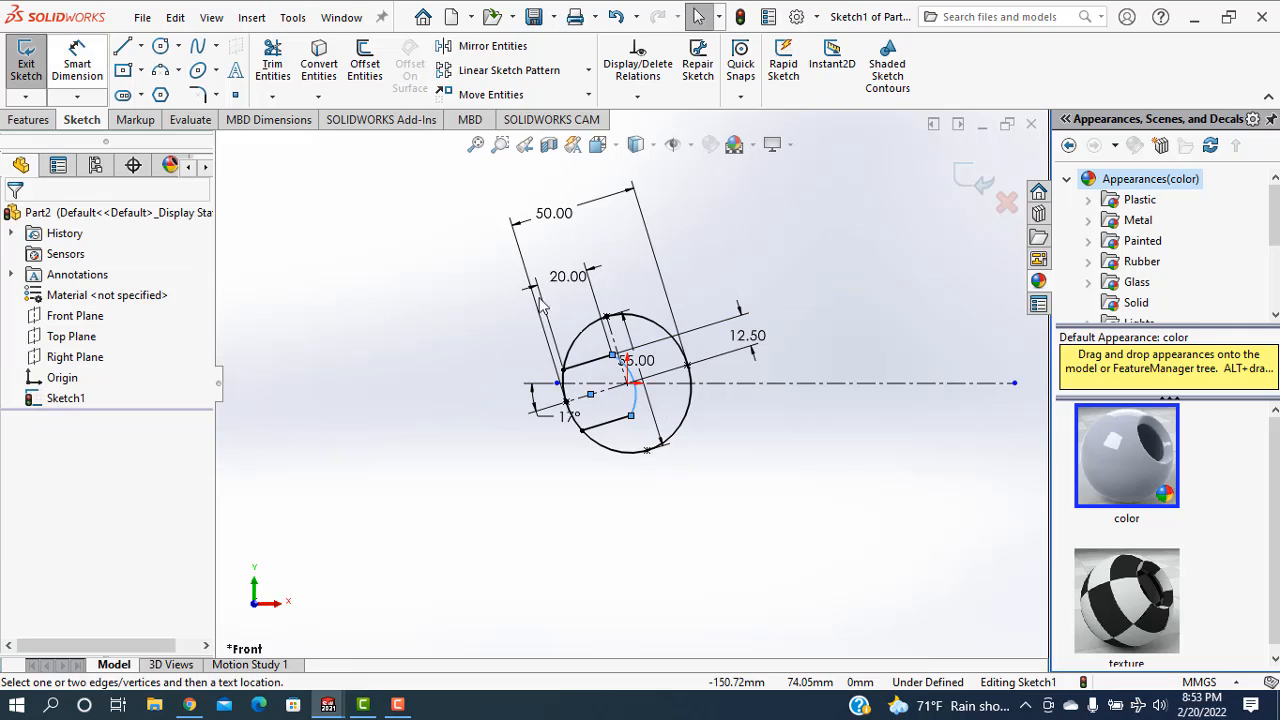
pyautogui.click(650, 407)
pyautogui.click(812, 330)
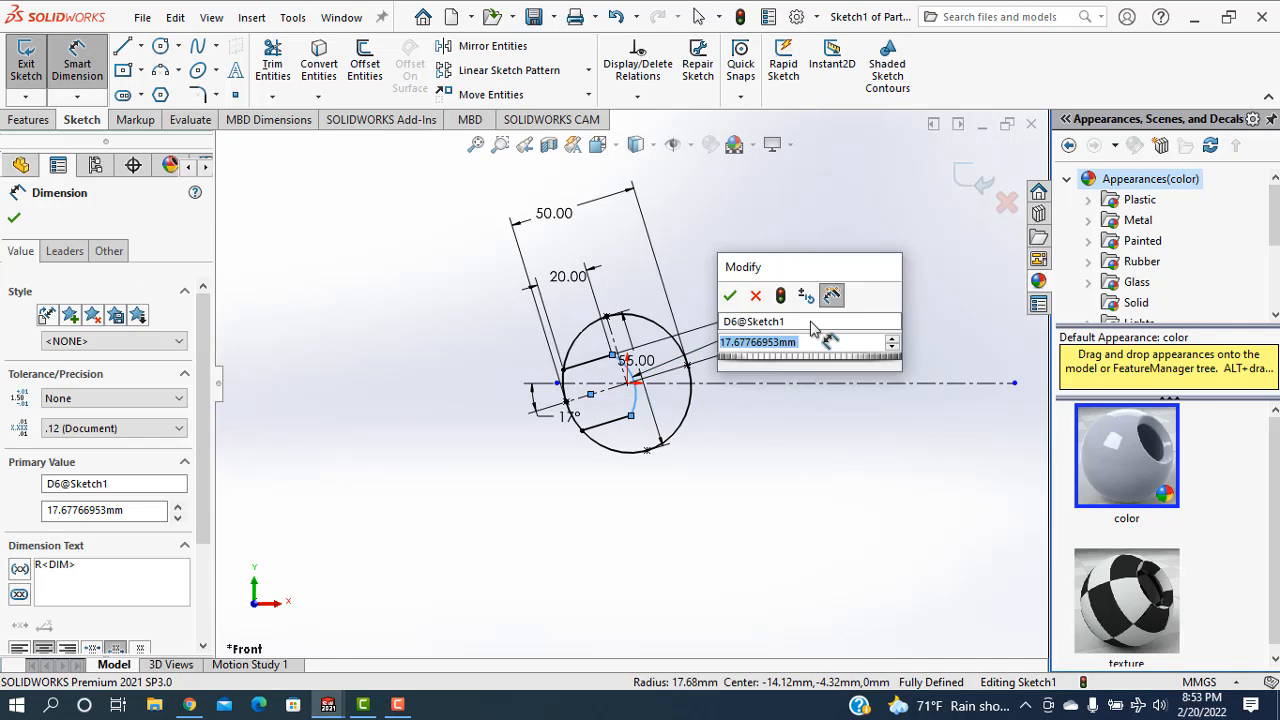
pyautogui.write('15')
pyautogui.press('Return')
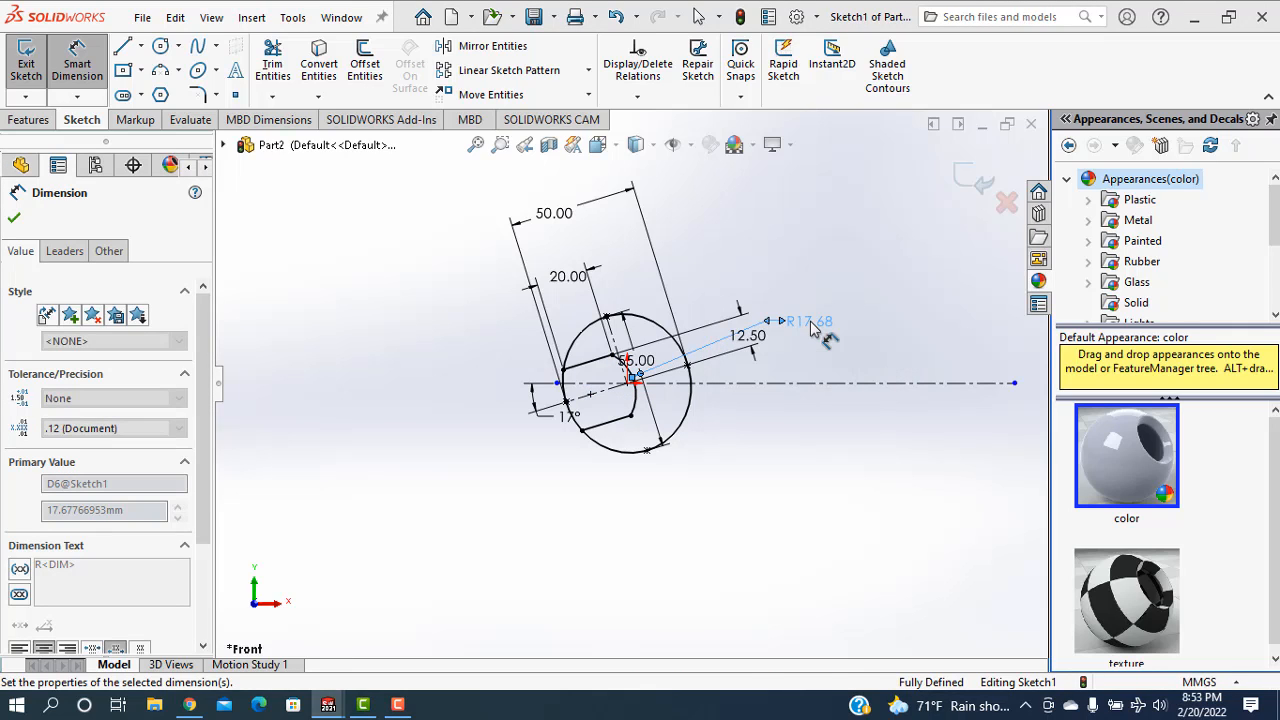
pyautogui.click(14, 220)
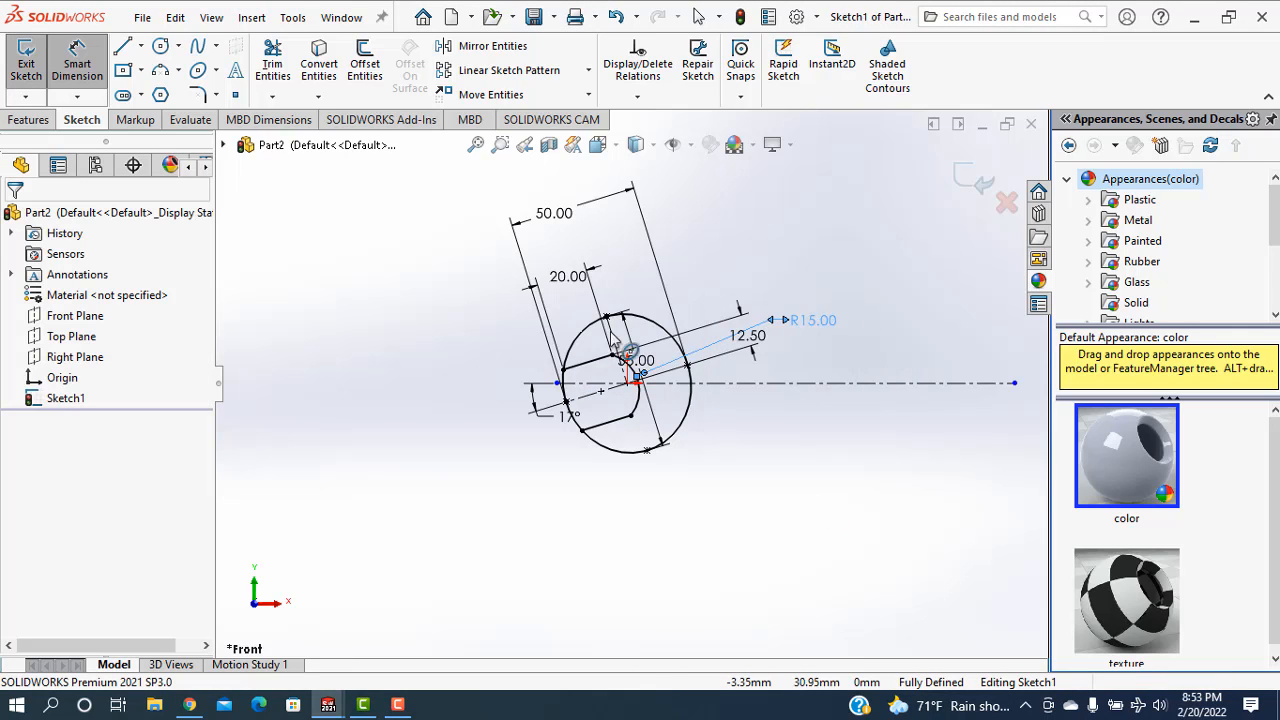
pyautogui.press('Escape')
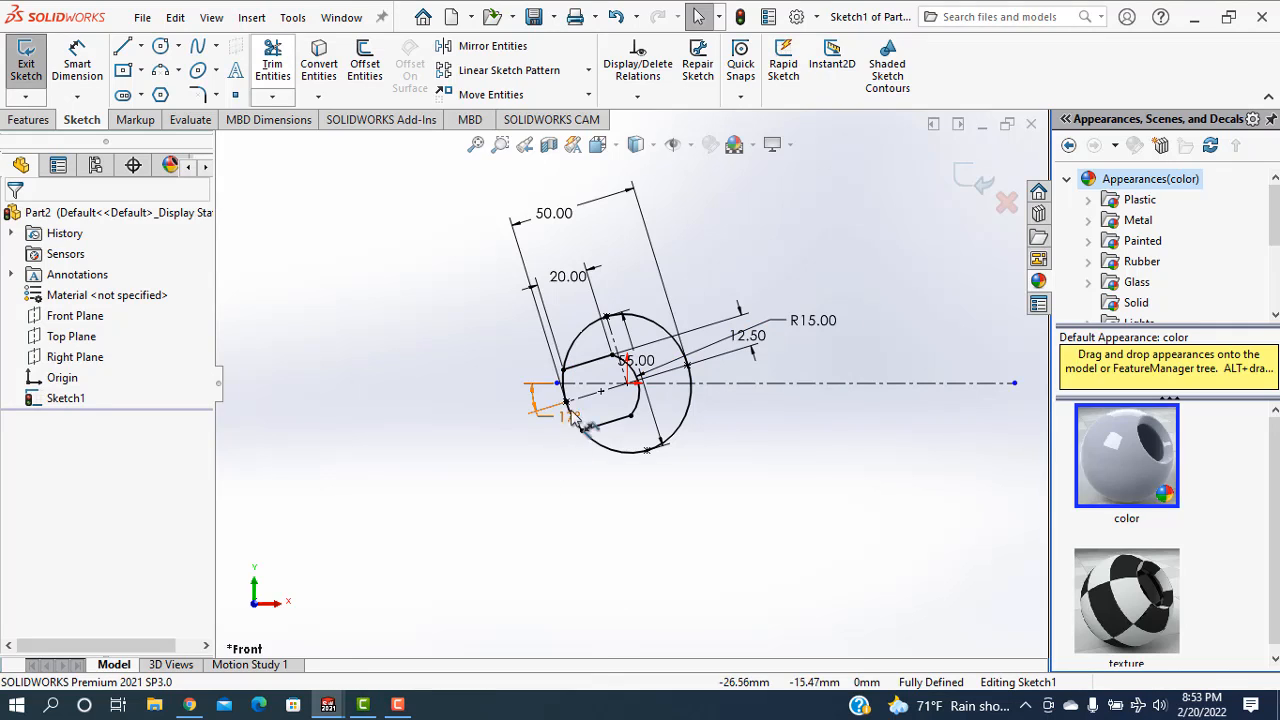
# Step: Trim away the ellipse segment between the outer ends of the two jaw lines with Trim to closest
pyautogui.click(272, 65)
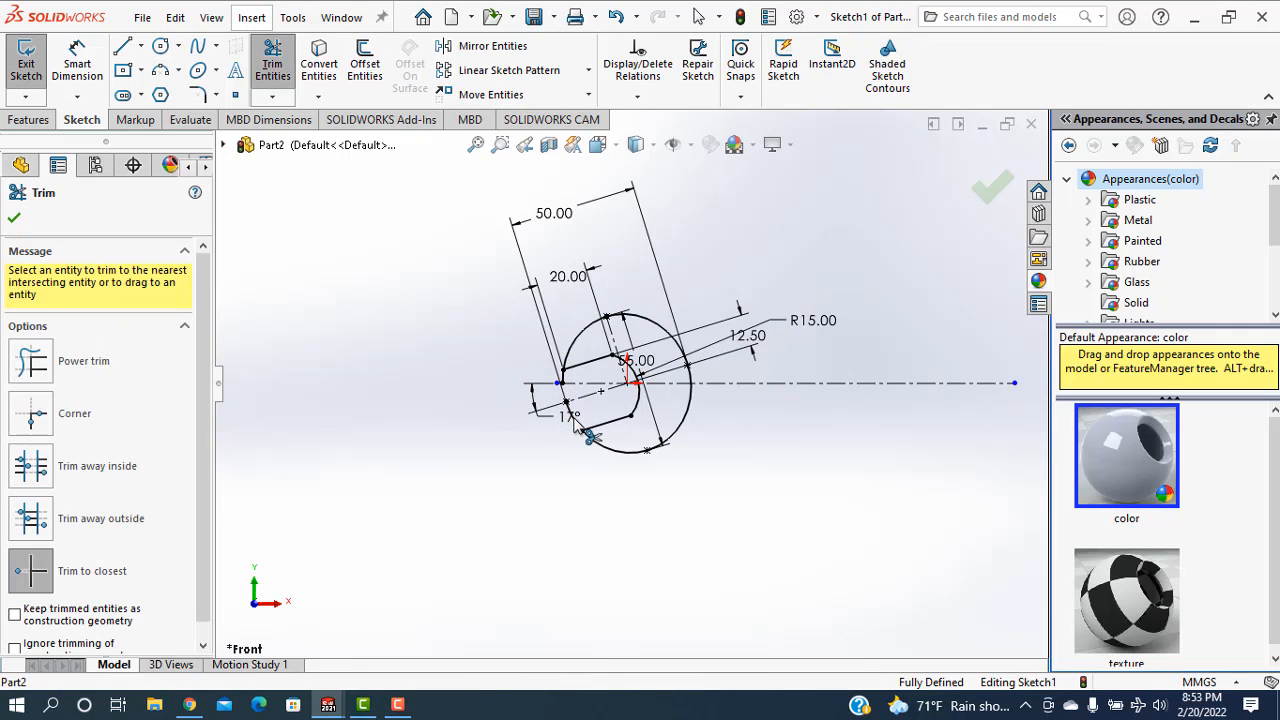
pyautogui.click(13, 221)
# Step: Draw a circle about 95 mm in diameter centered on the far end of the long horizontal centerline
pyautogui.press('z')
pyautogui.press('z')
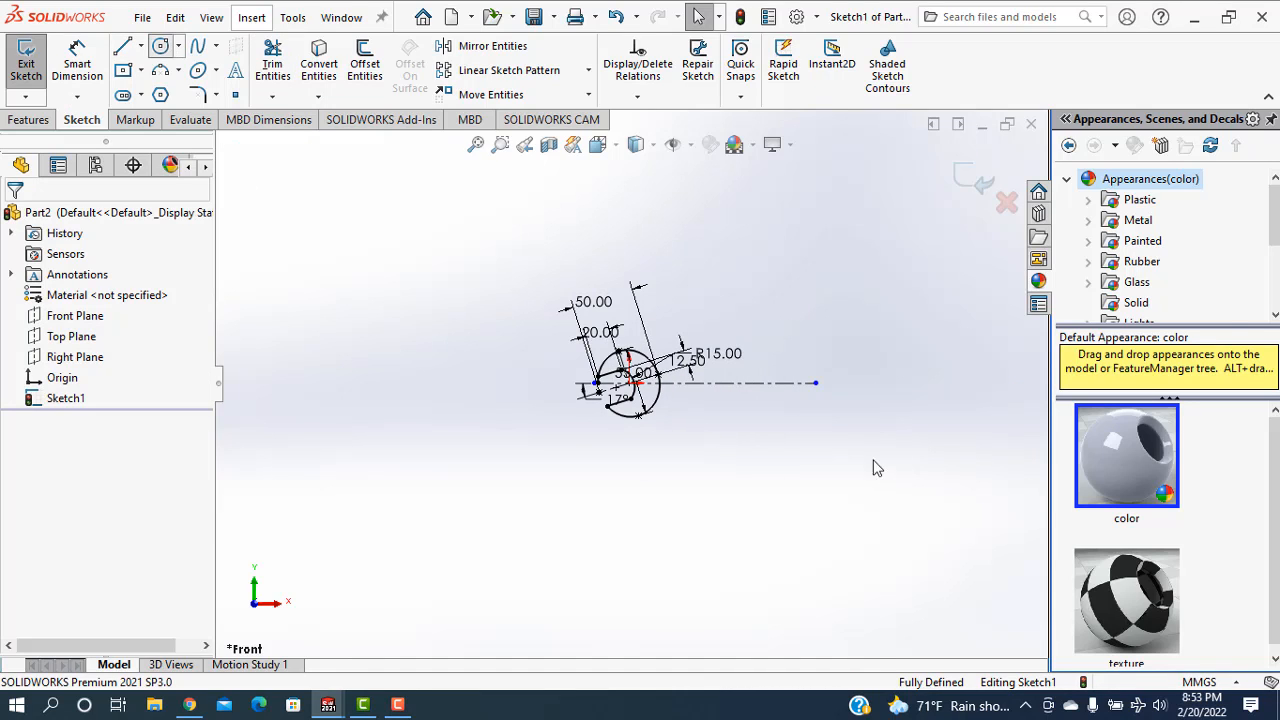
pyautogui.click(816, 383)
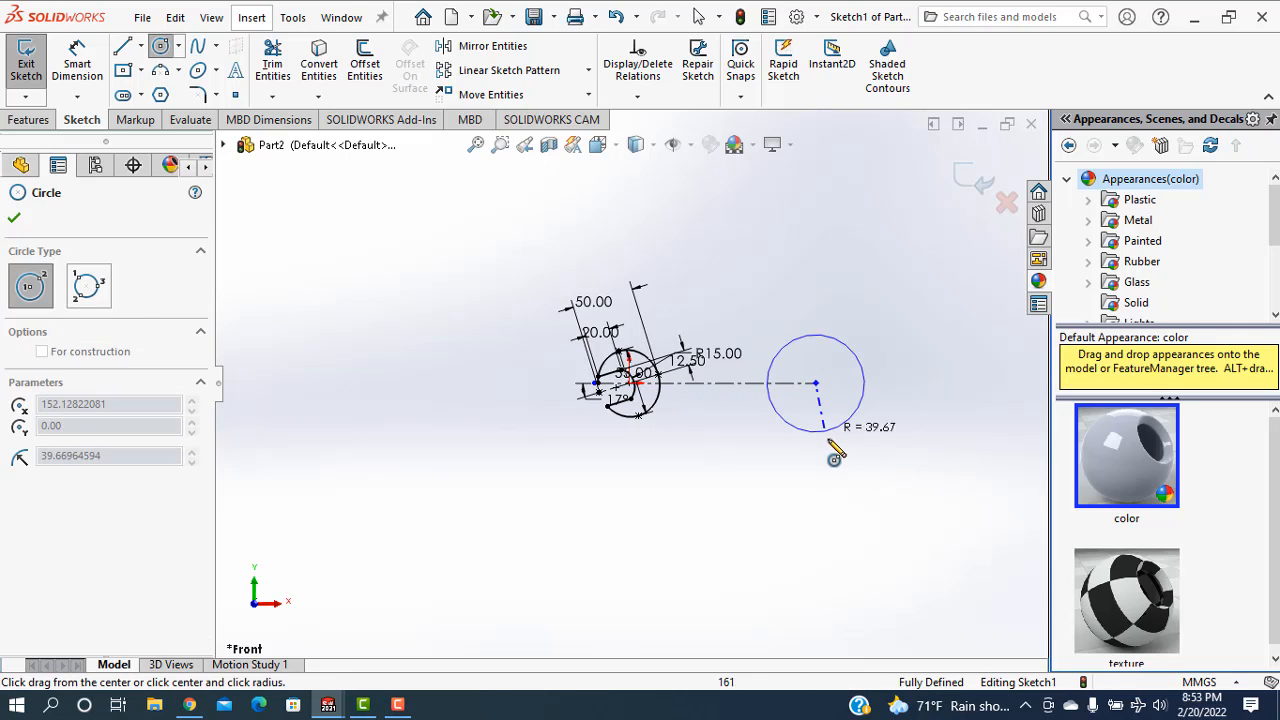
pyautogui.click(842, 436)
pyautogui.press('Escape')
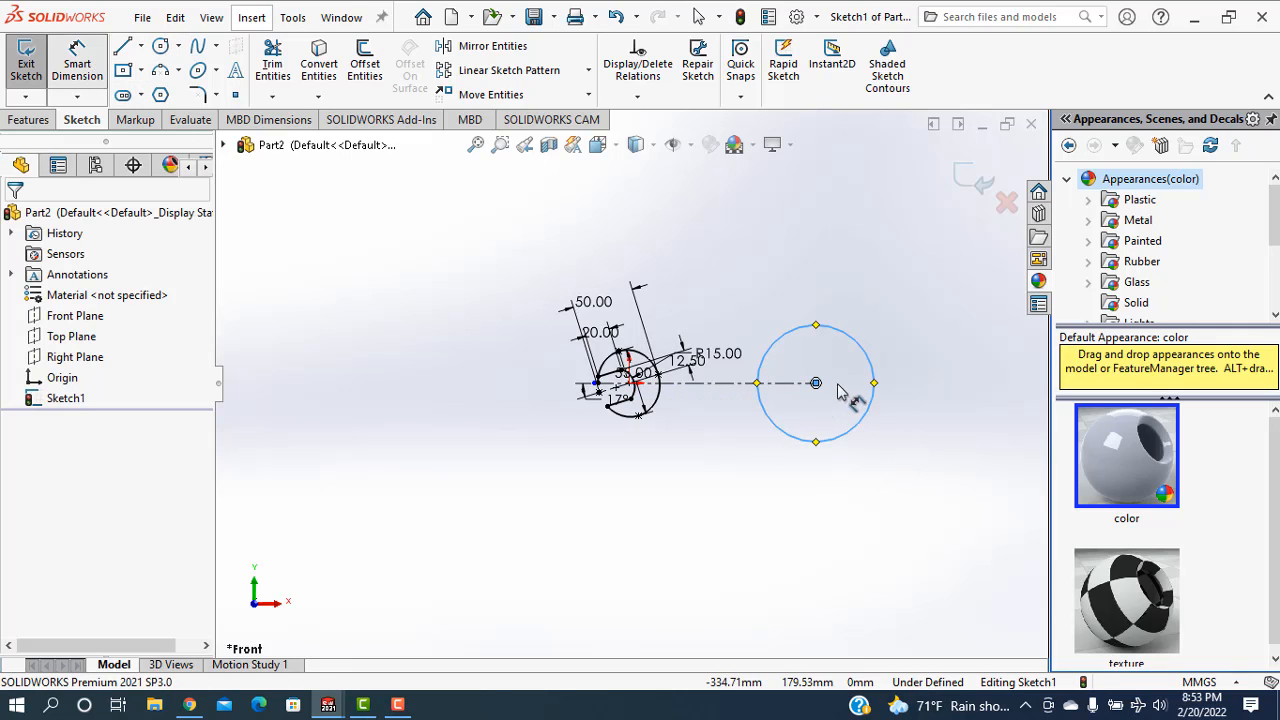
# Step: Dimension the circle at the centerline's far end with a diameter of 33 mm
pyautogui.click(868, 357)
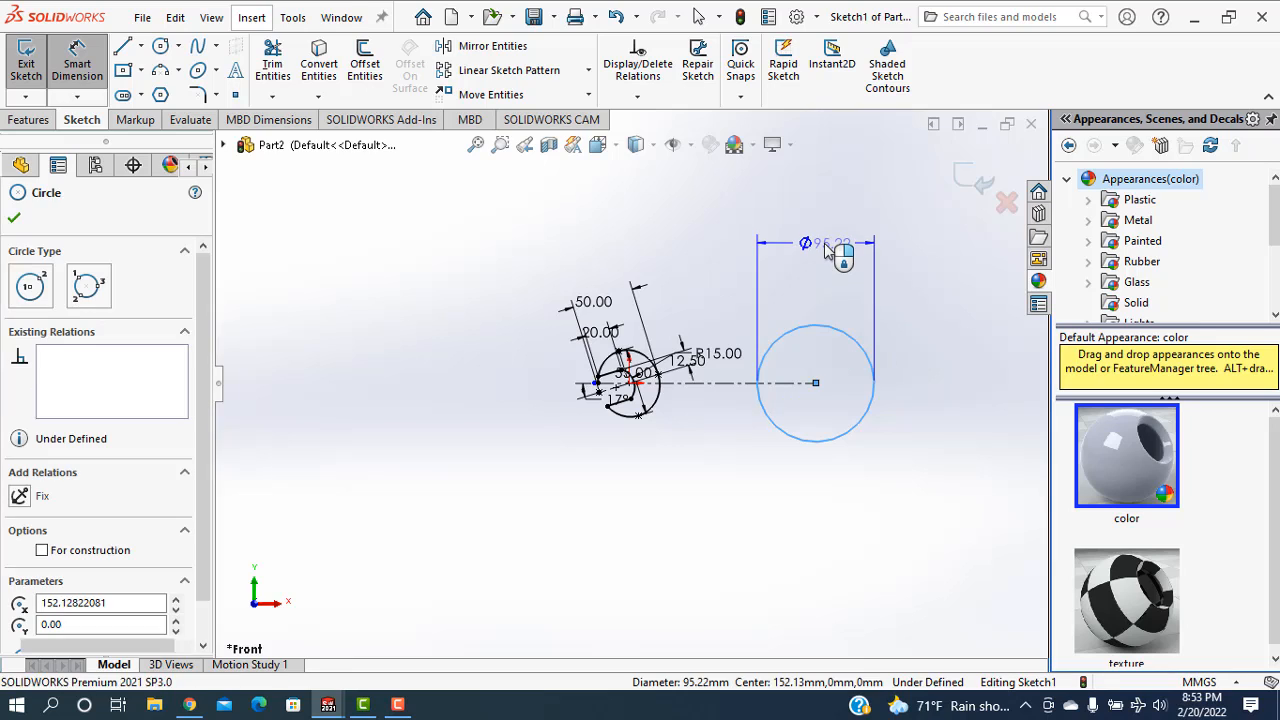
pyautogui.click(828, 251)
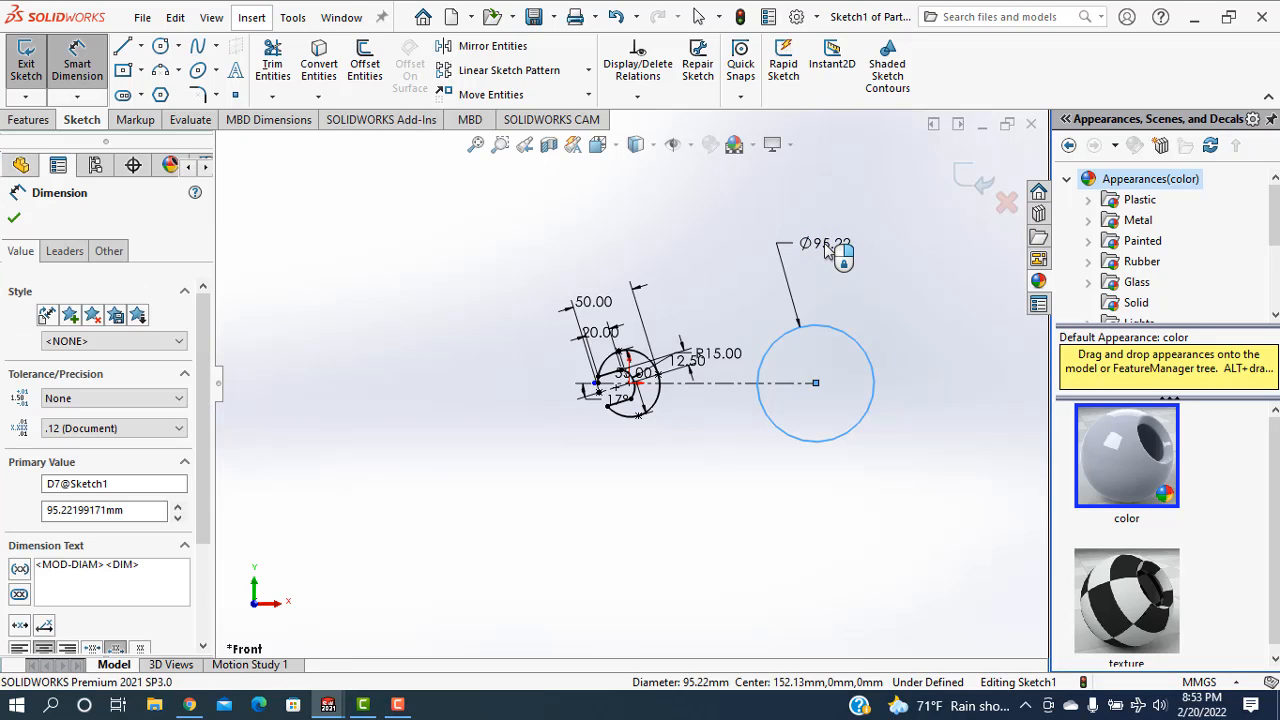
pyautogui.write('33')
pyautogui.press('Return')
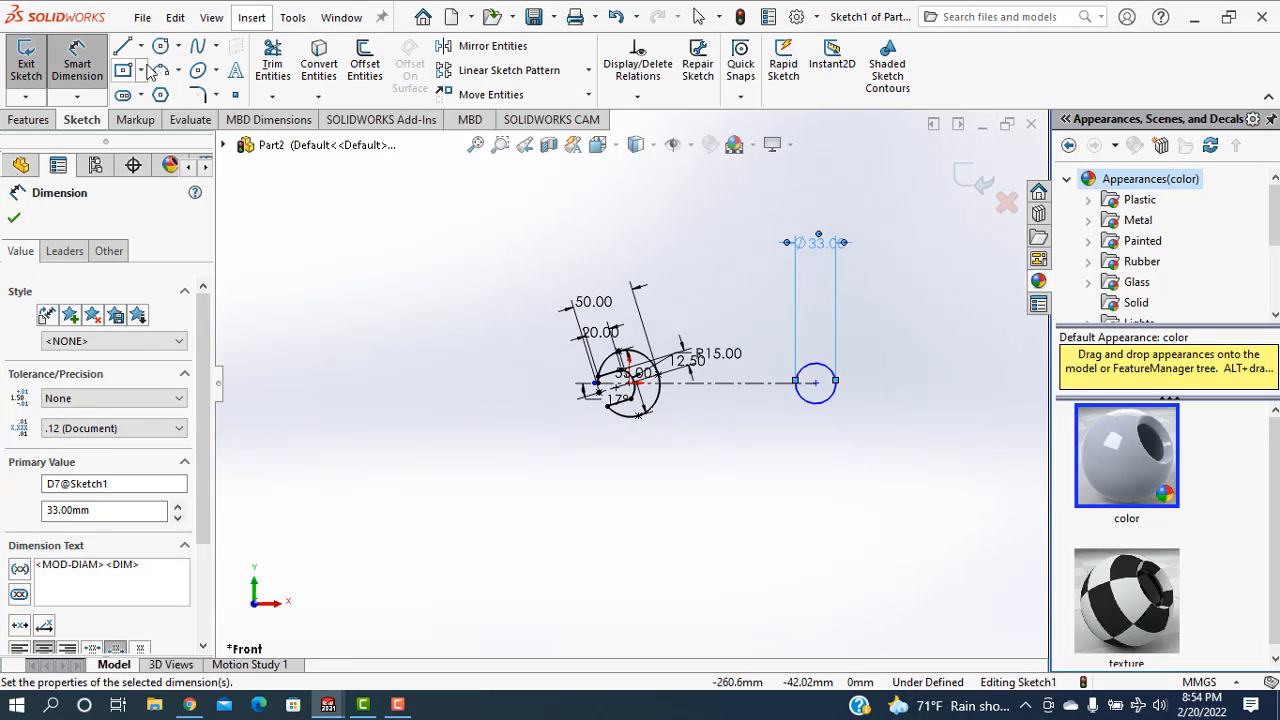
# Step: Draw a 6-sided inscribed-circle polygon at the 33 mm circle's center, about 22 mm across flats, with one corner pointing straight down
pyautogui.click(160, 95)
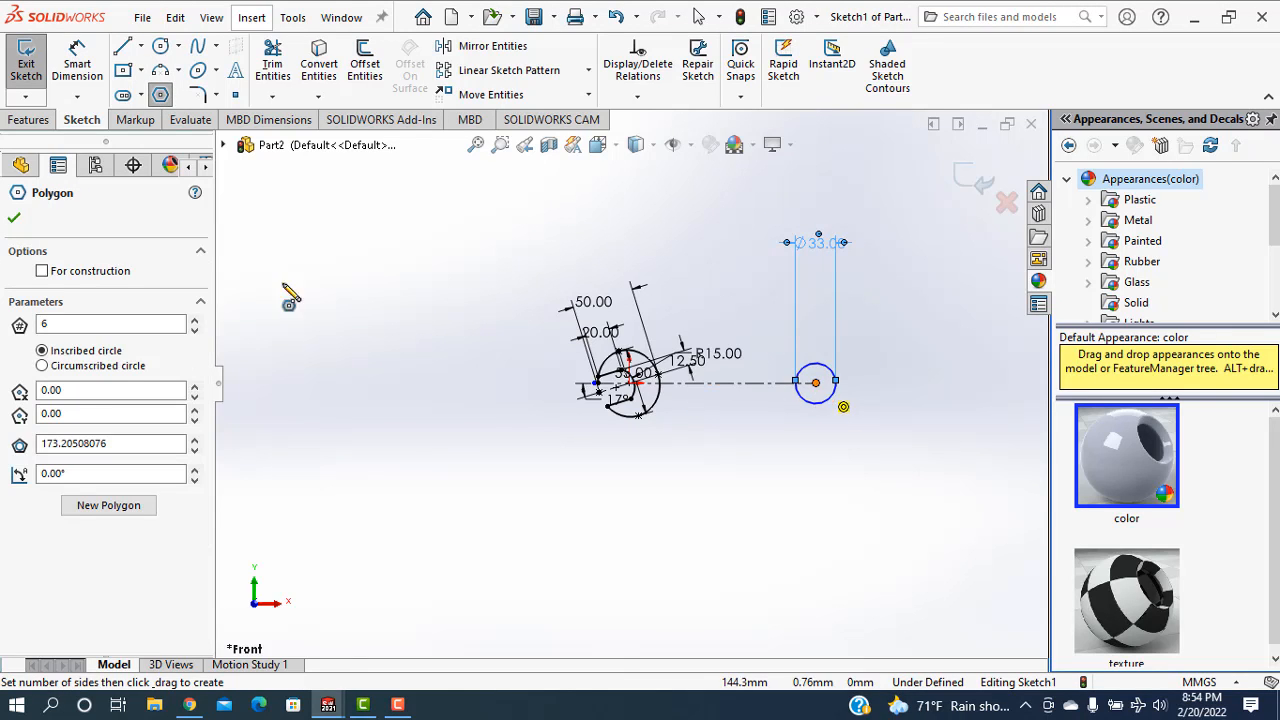
pyautogui.scroll(-3, 837, 412)
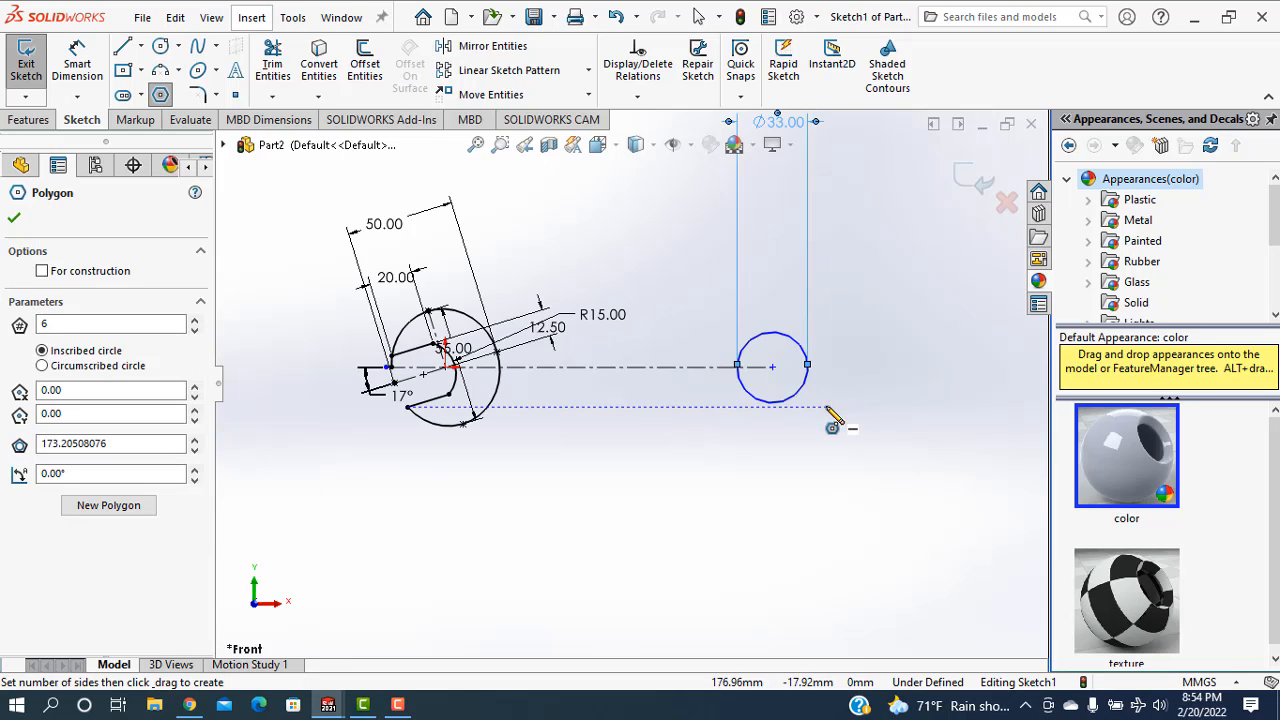
pyautogui.click(772, 367)
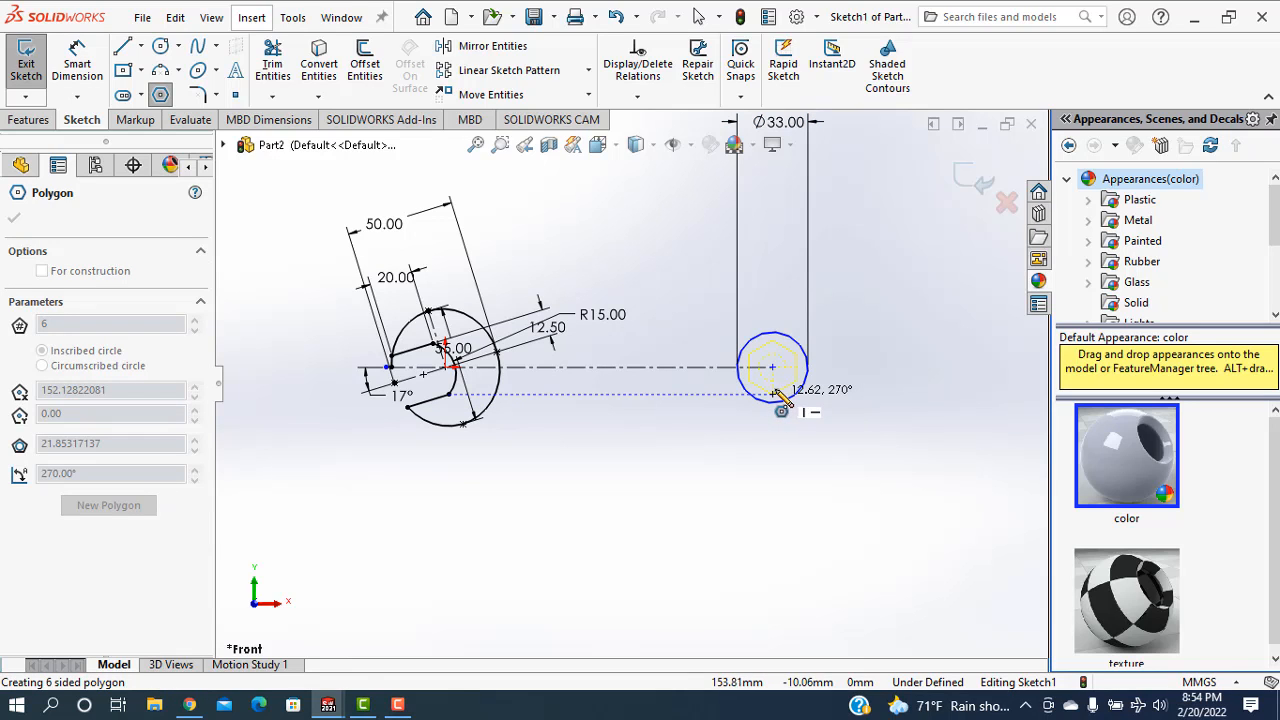
pyautogui.click(781, 398)
pyautogui.rightClick(638, 225)
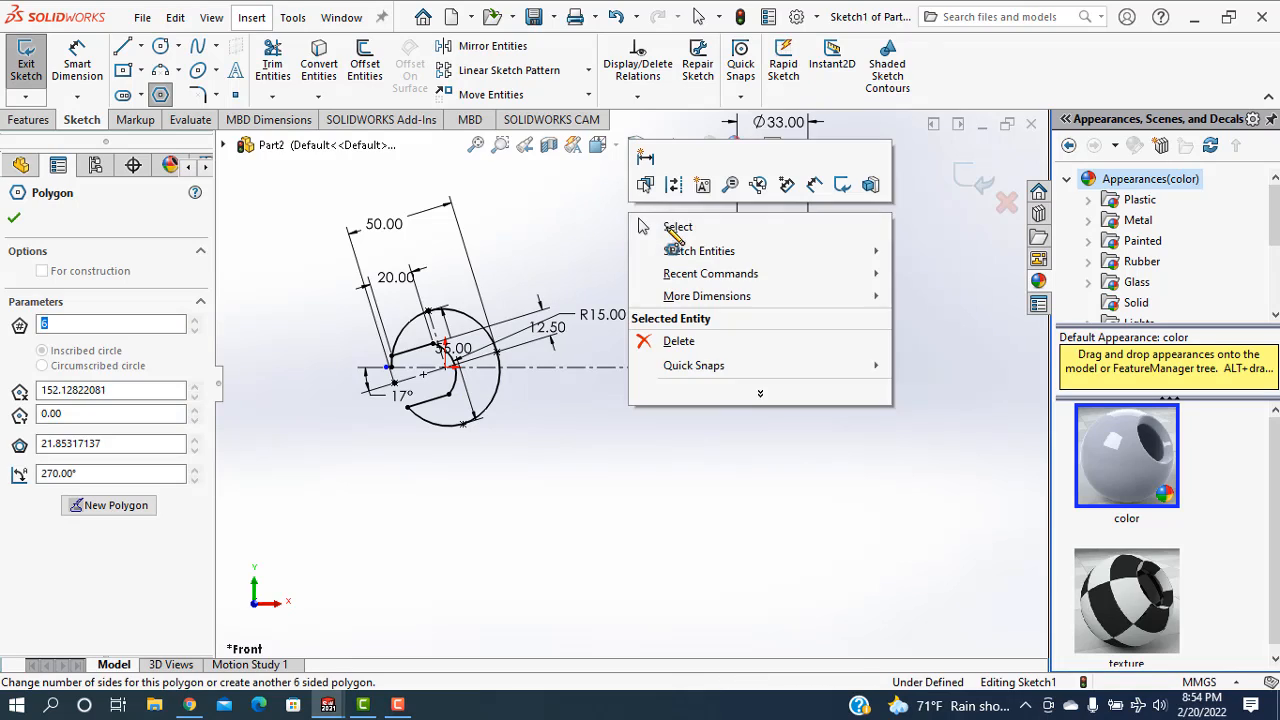
pyautogui.click(667, 234)
# Step: Dimension the distance between the hexagon's two vertical sides as 25 mm and finish dimensioning
pyautogui.scroll(-2, 813, 404)
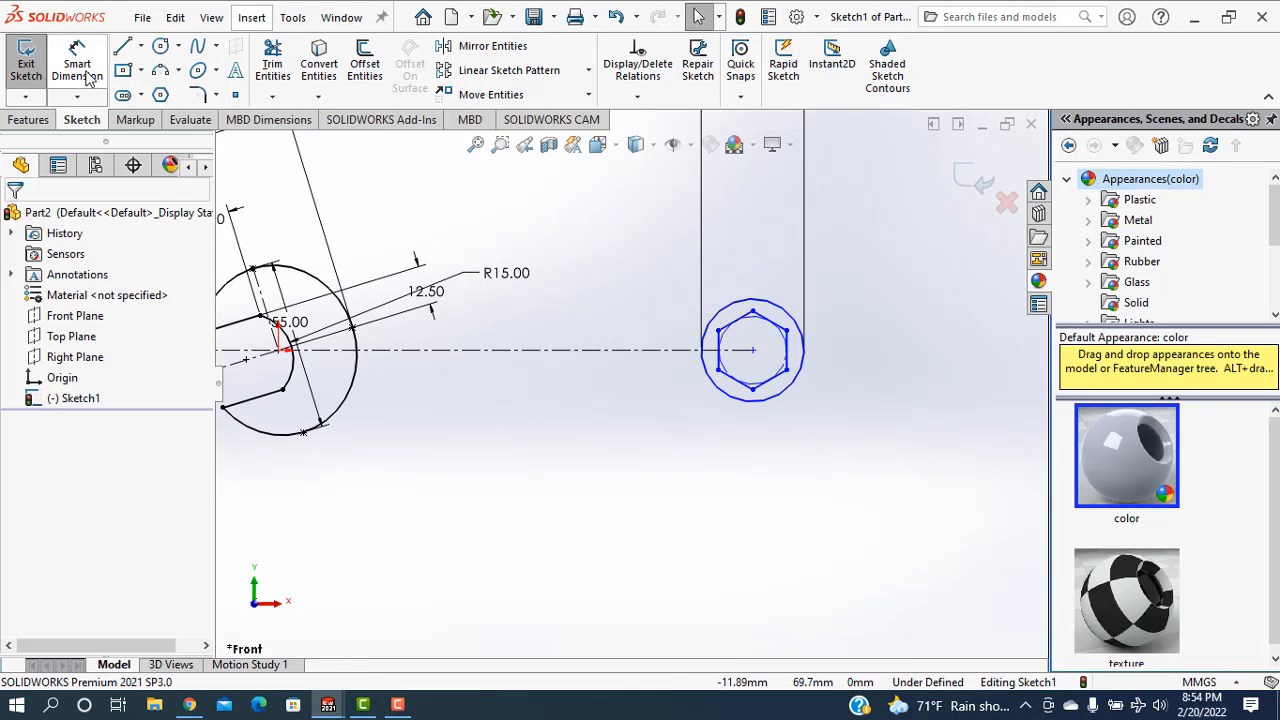
pyautogui.click(84, 70)
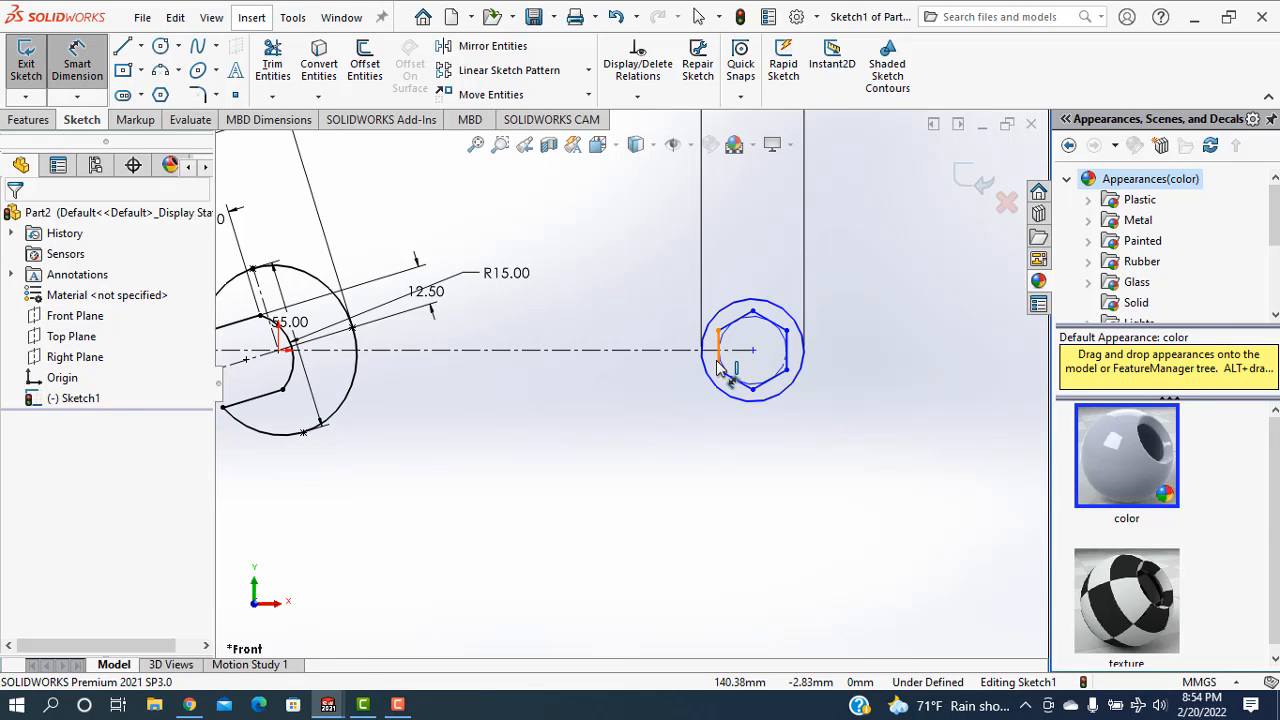
pyautogui.click(788, 358)
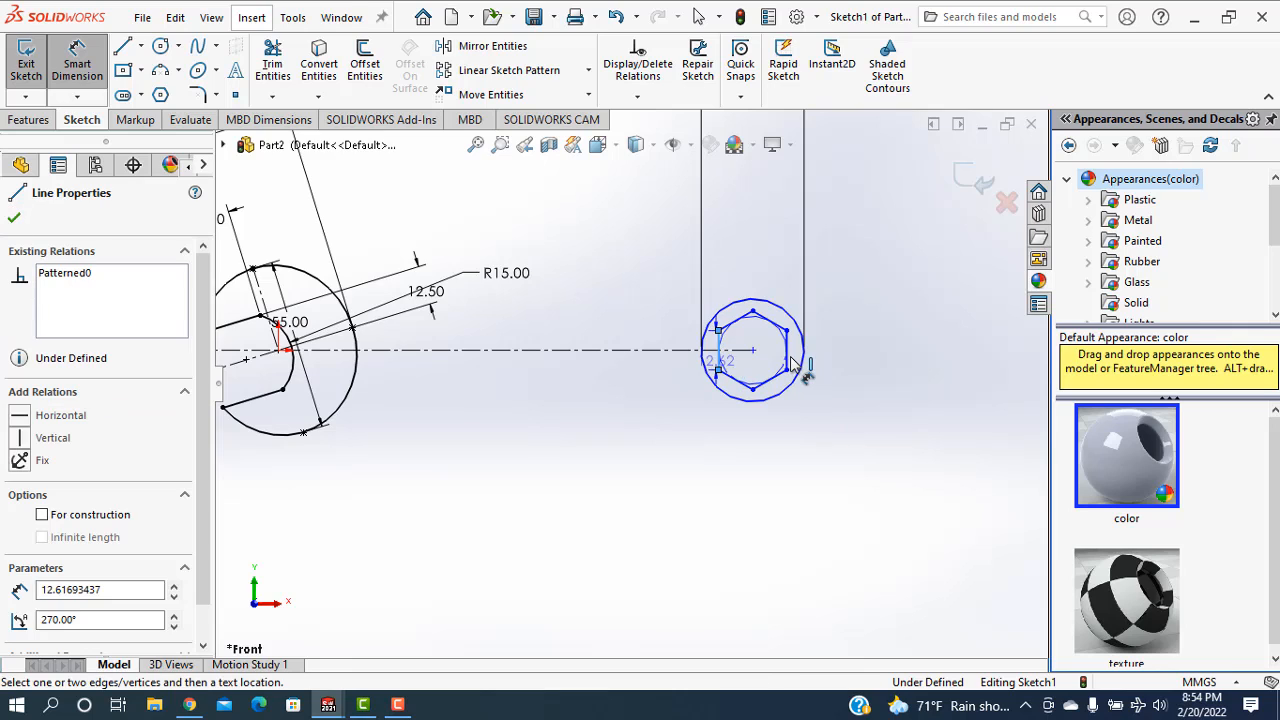
pyautogui.click(745, 233)
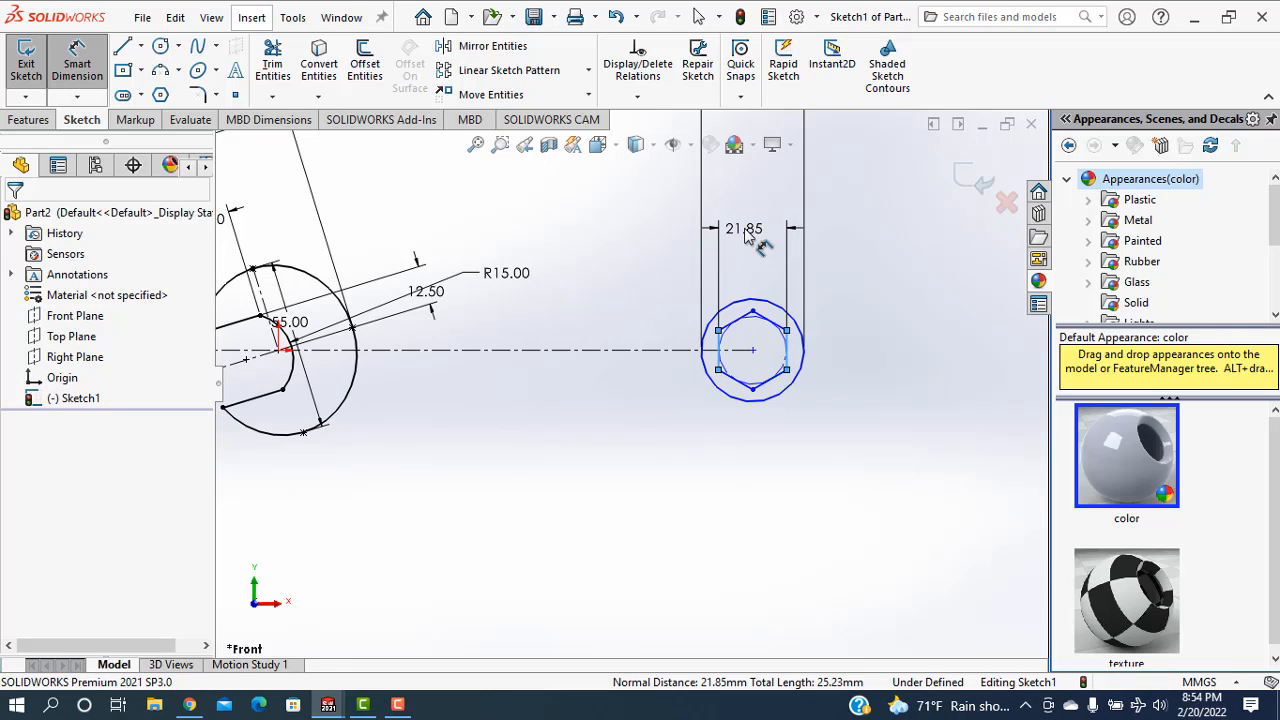
pyautogui.write('2')
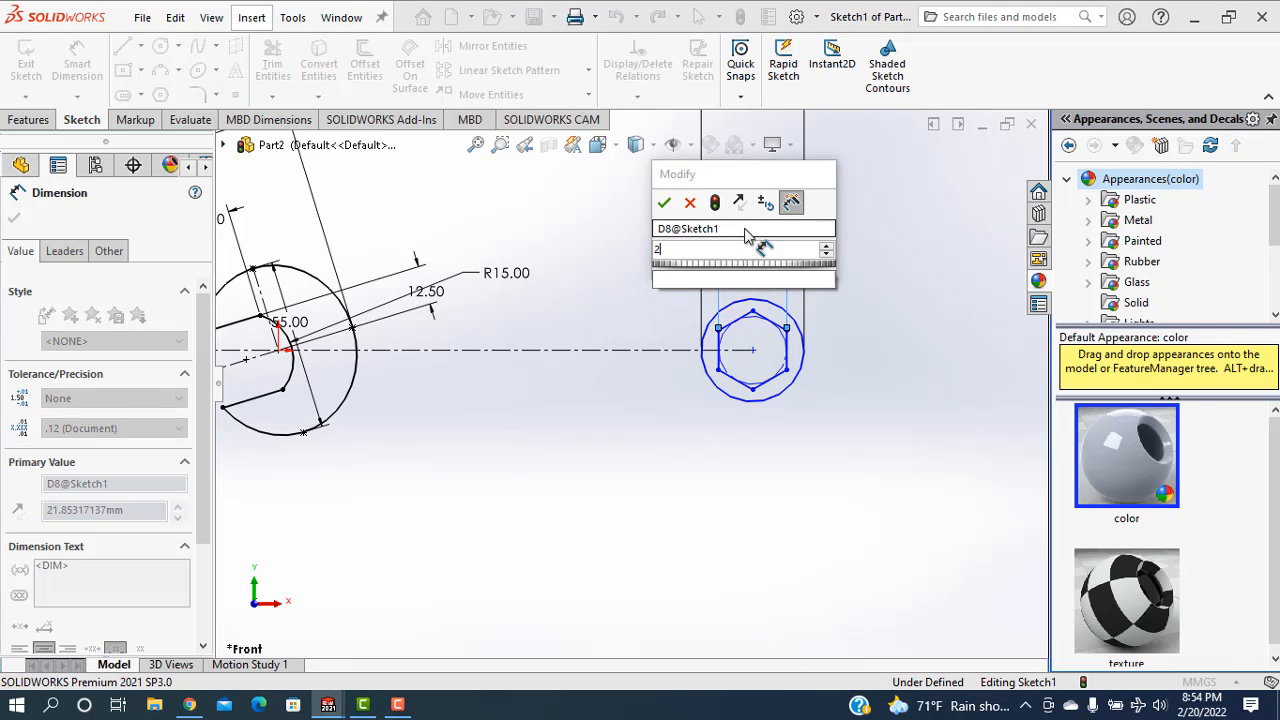
pyautogui.write('5')
pyautogui.press('Return')
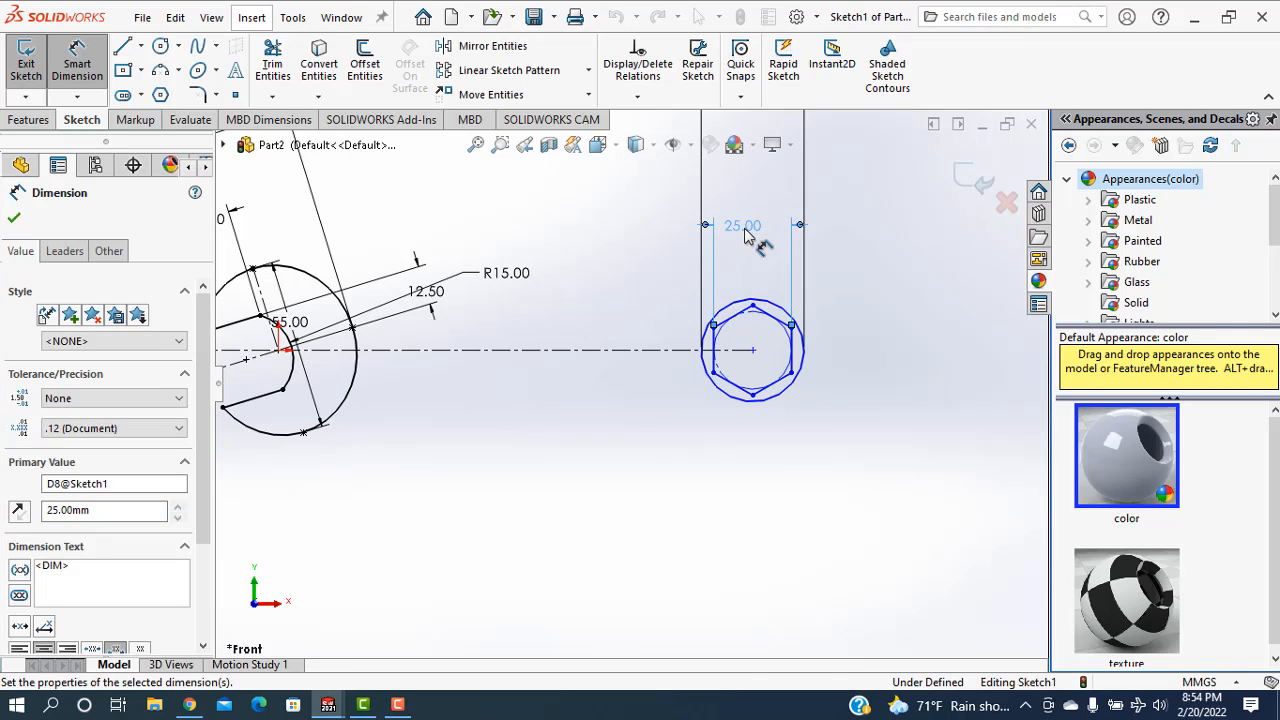
pyautogui.click(14, 218)
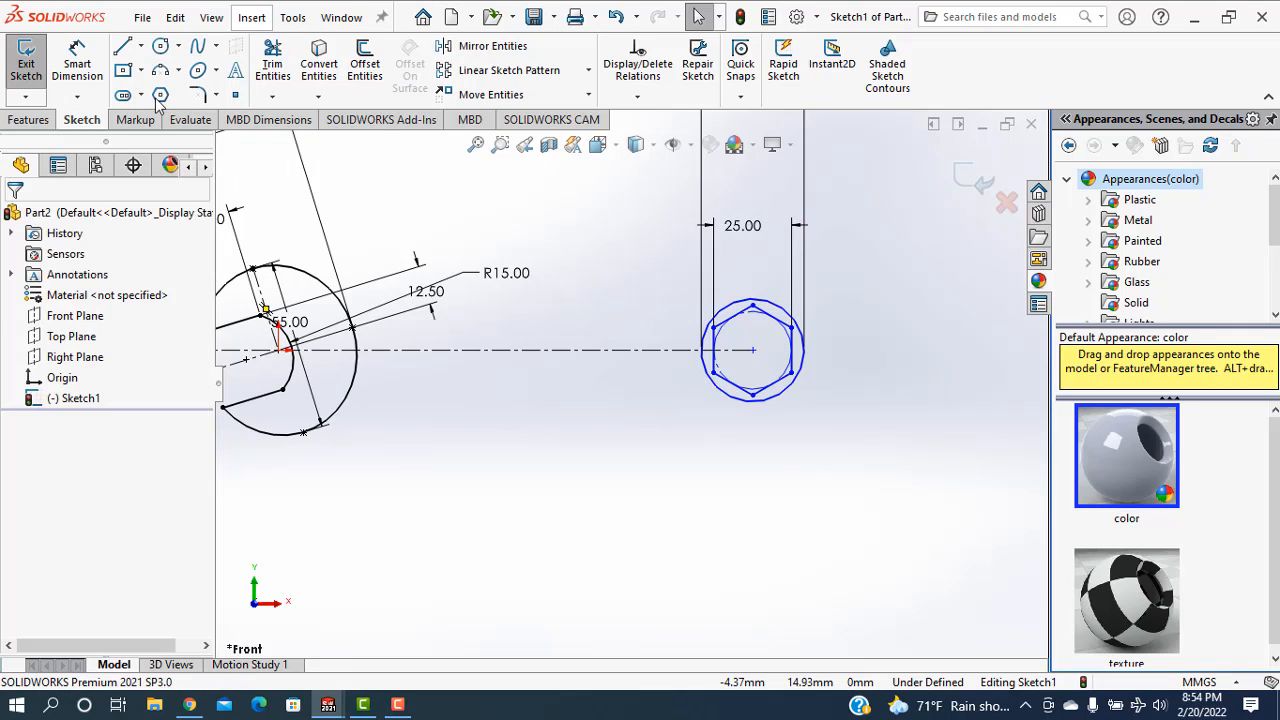
# Step: Draw a second 6-sided inscribed-circle polygon at the 33 mm circle's center, about 16 mm across flats, with a corner on the horizontal centerline
pyautogui.click(753, 350)
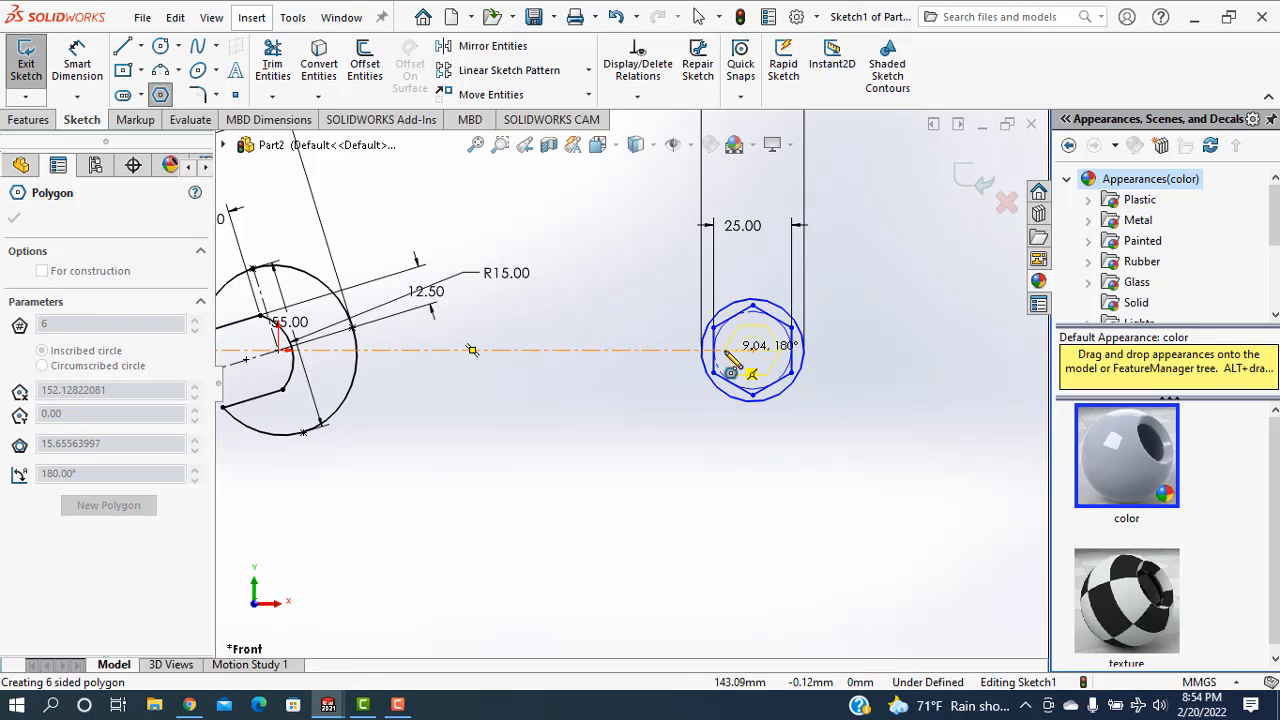
pyautogui.click(729, 355)
pyautogui.click(14, 217)
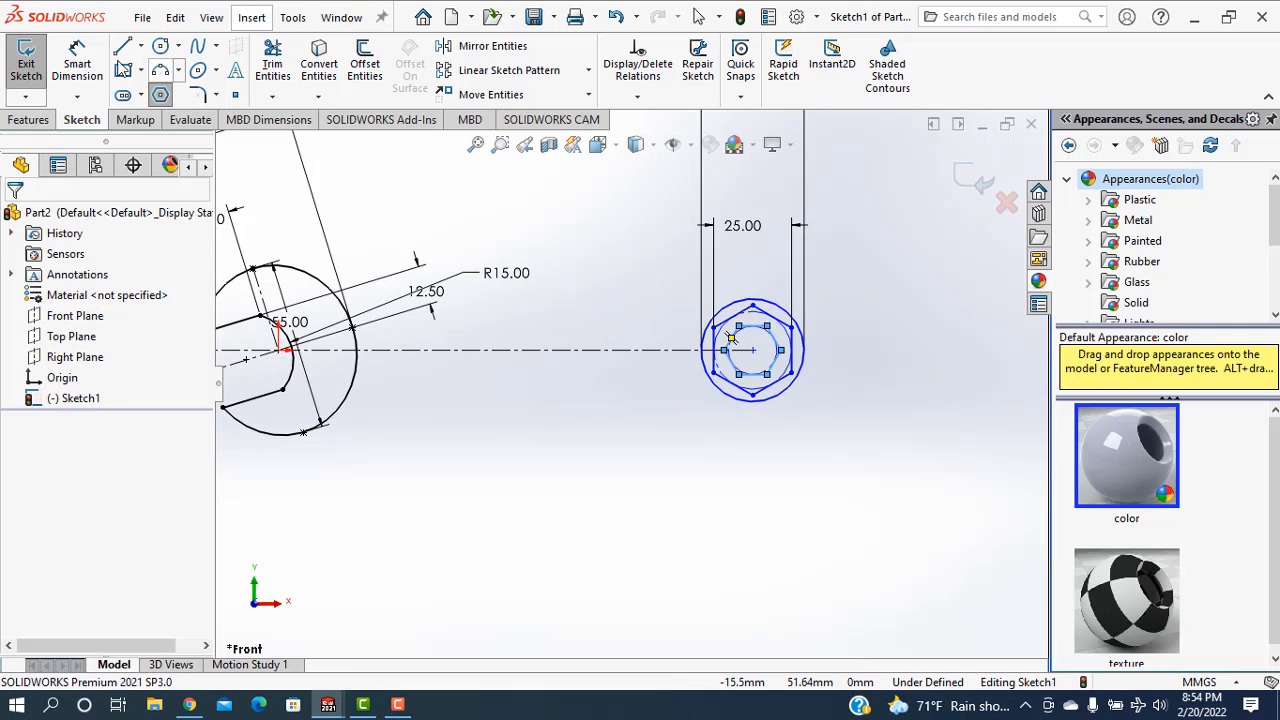
# Step: Dimension the distance between two opposite slanted sides of the second hexagon as 25 mm and finish dimensioning
pyautogui.click(88, 72)
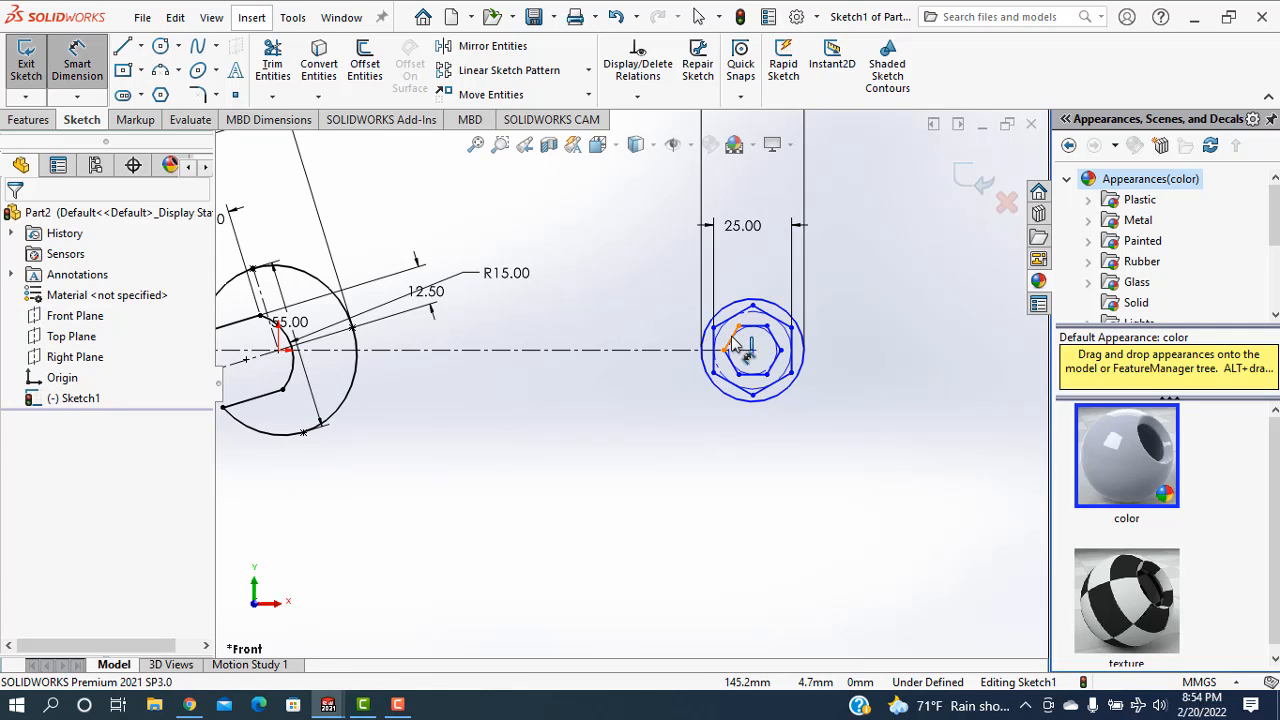
pyautogui.click(780, 372)
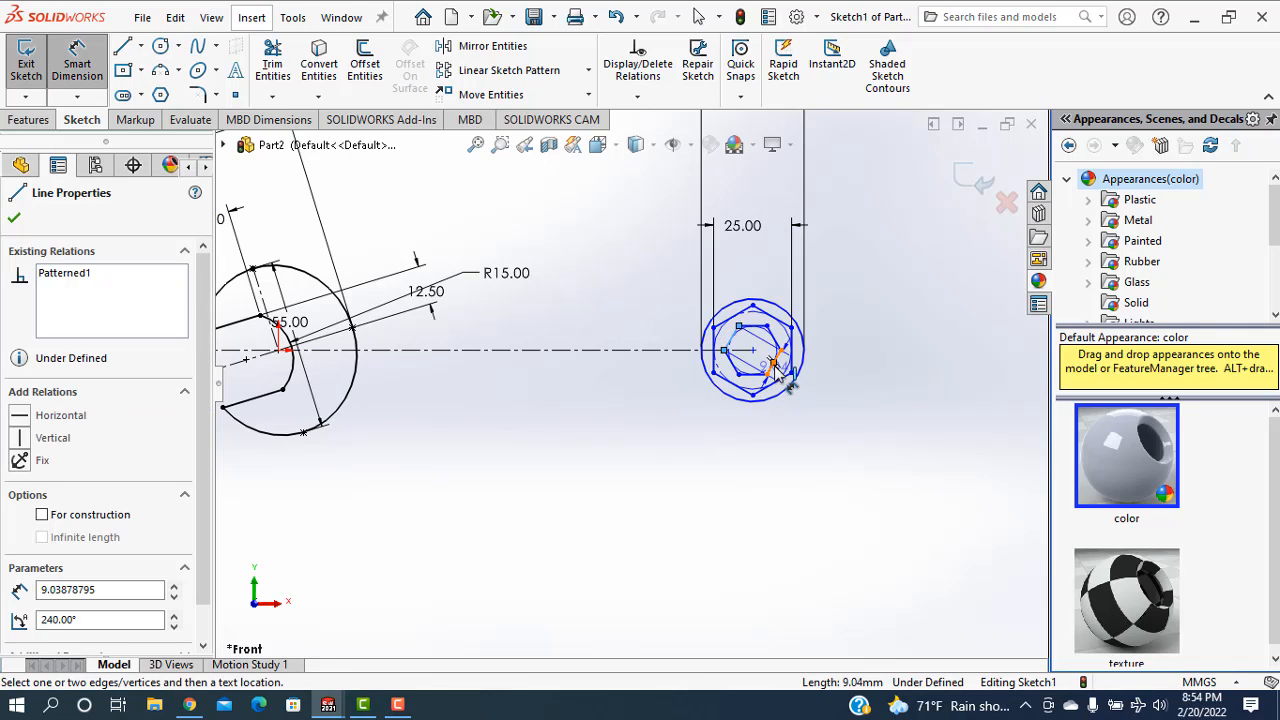
pyautogui.click(773, 368)
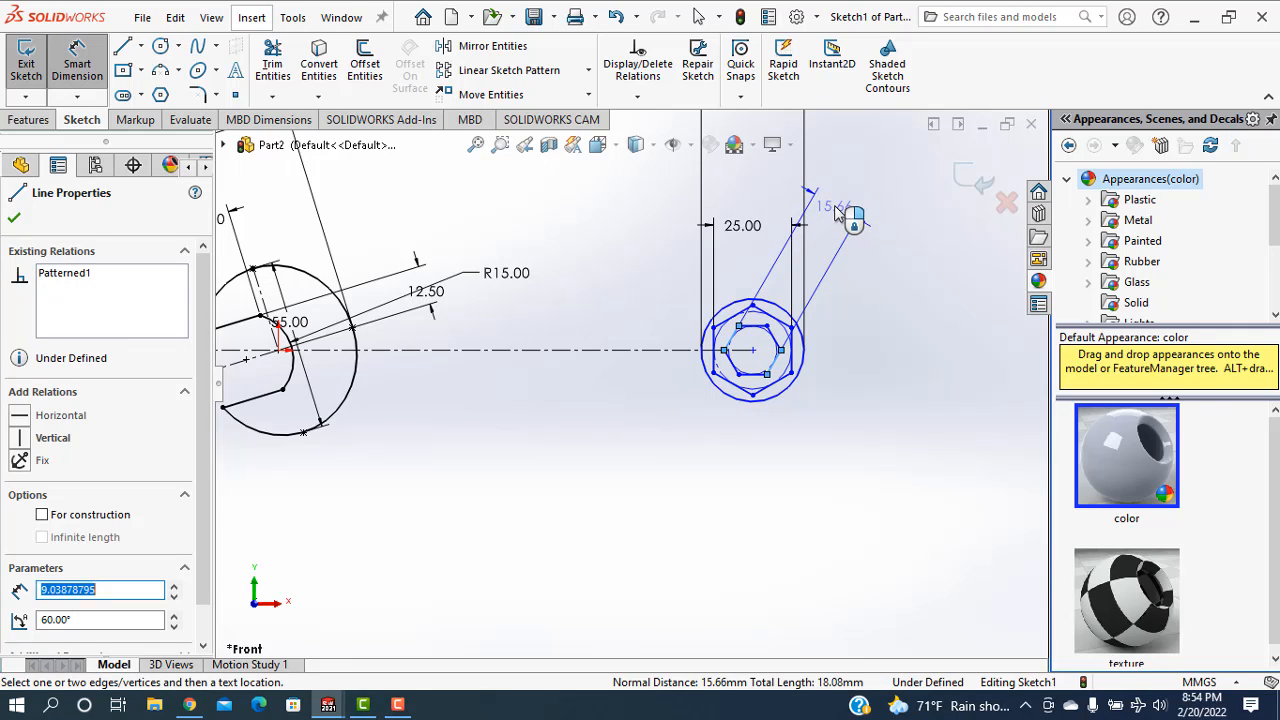
pyautogui.click(836, 212)
pyautogui.click(836, 212)
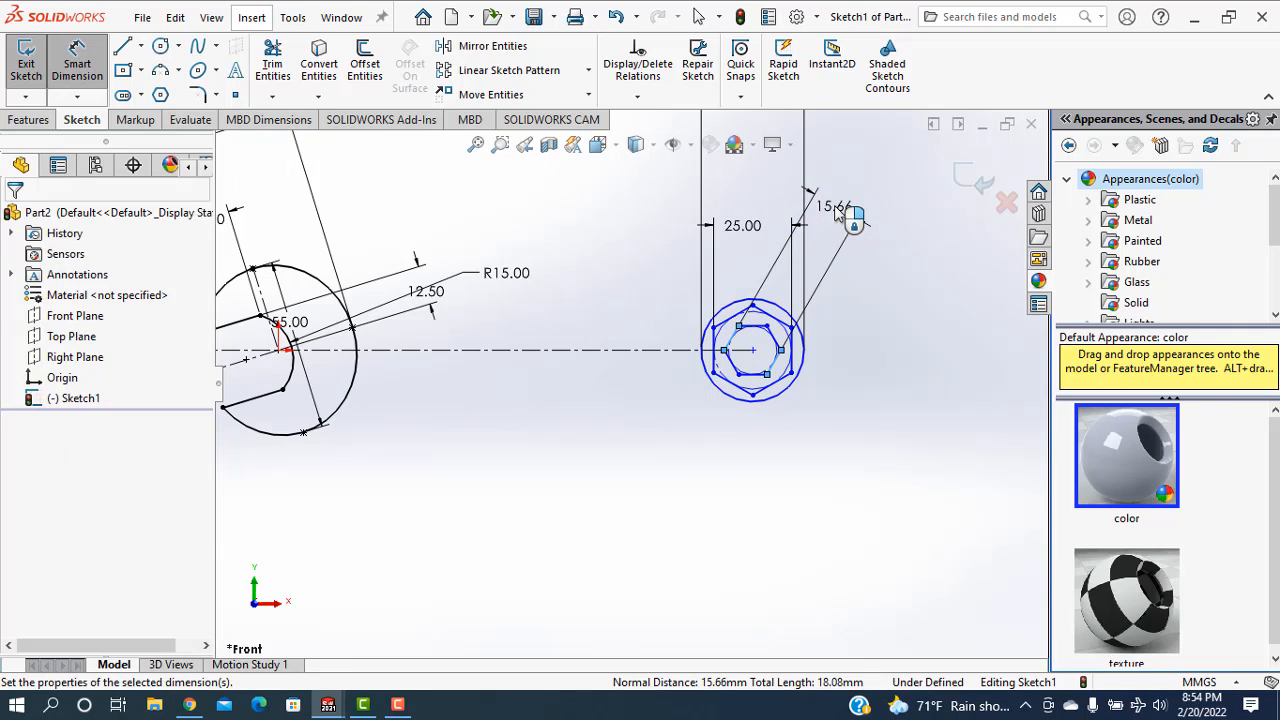
pyautogui.write('25')
pyautogui.press('Return')
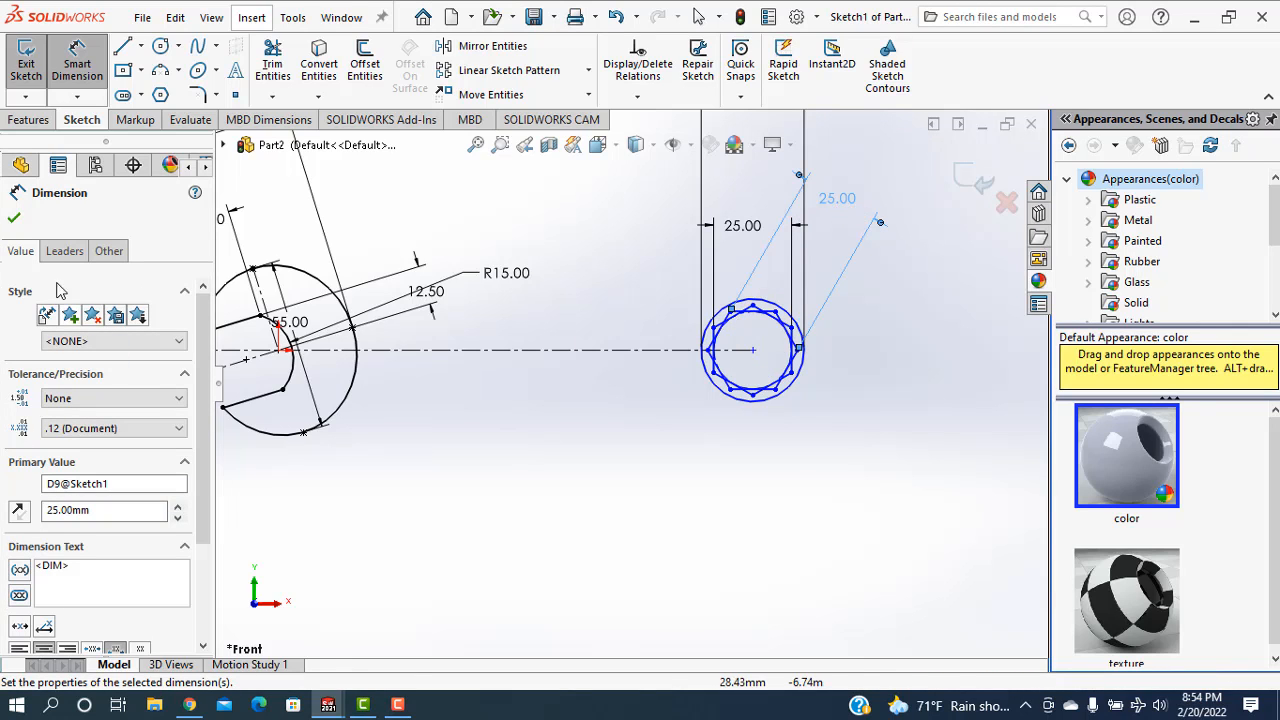
pyautogui.click(14, 217)
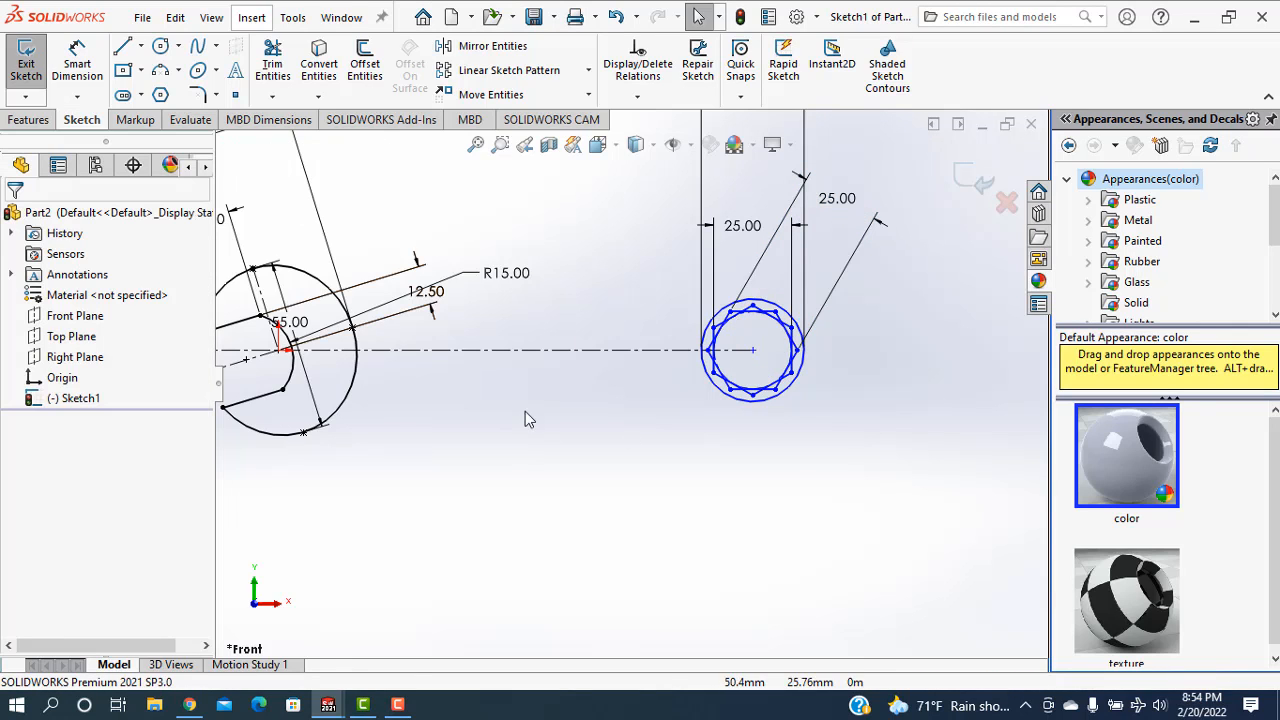
# Step: Dimension the long horizontal centerline's length as 240 mm and finish dimensioning
pyautogui.scroll(2, 525, 411)
pyautogui.click(76, 60)
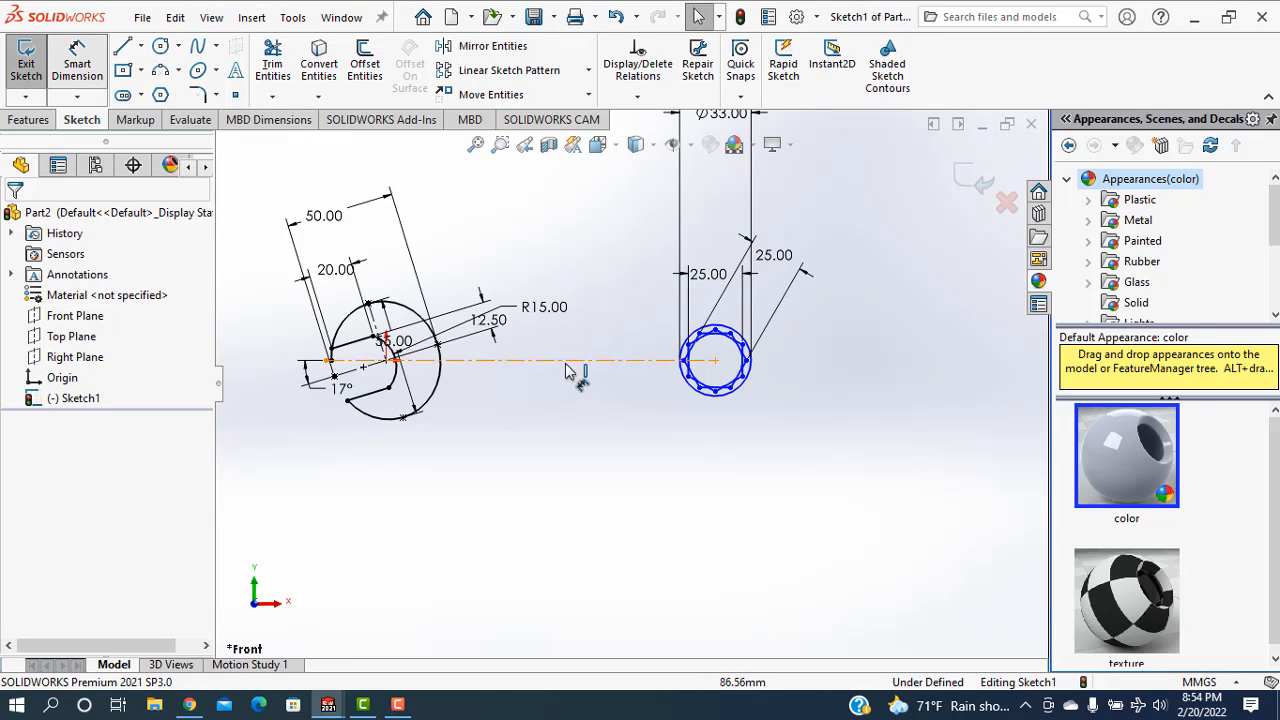
pyautogui.click(558, 361)
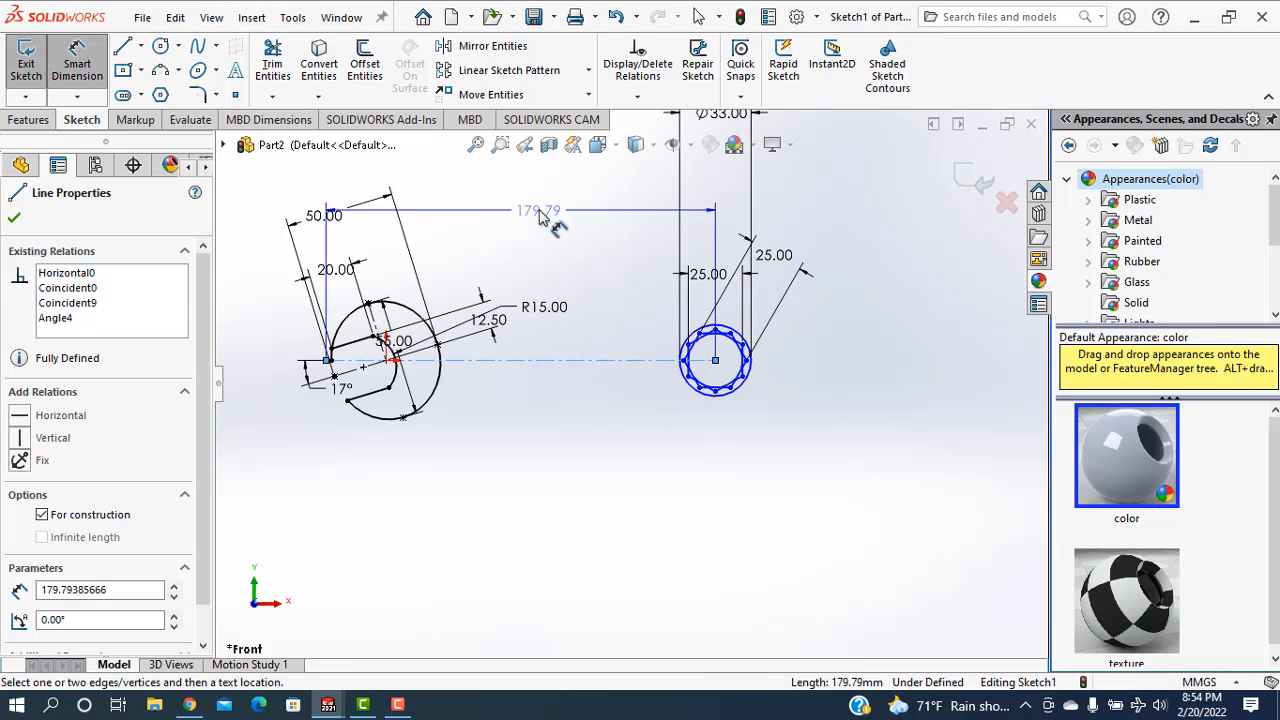
pyautogui.click(540, 218)
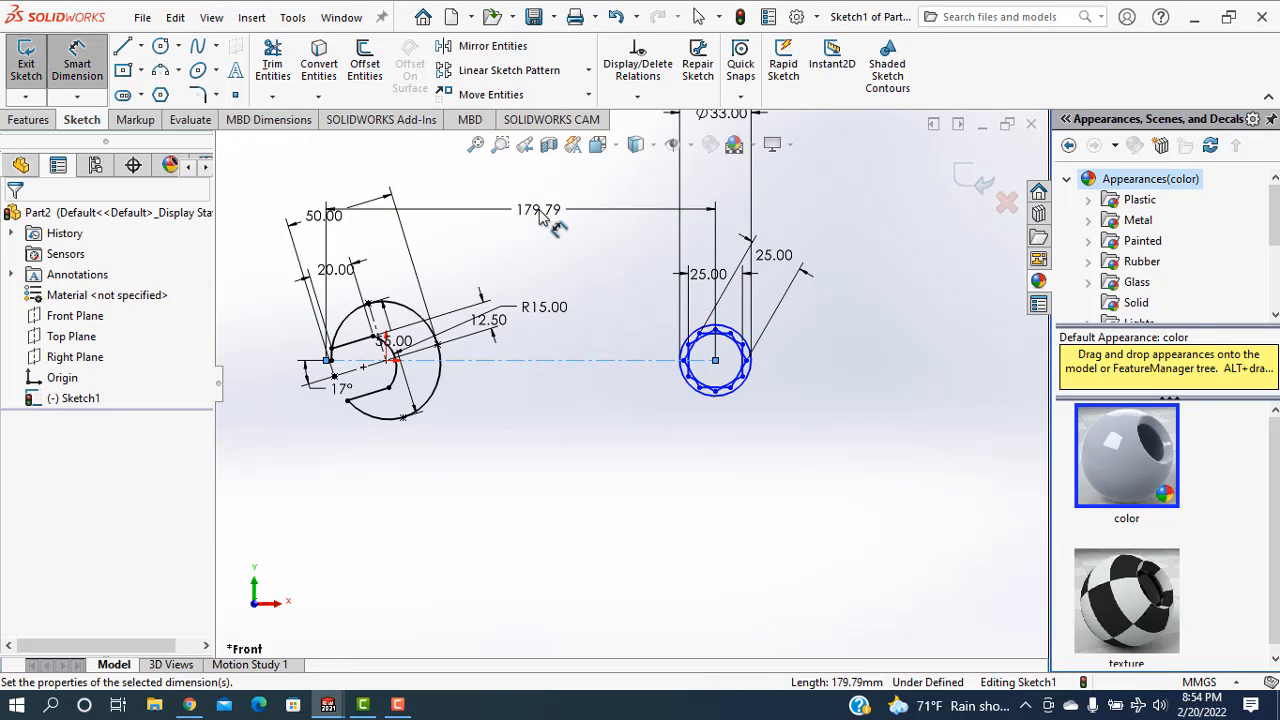
pyautogui.write('240')
pyautogui.press('Return')
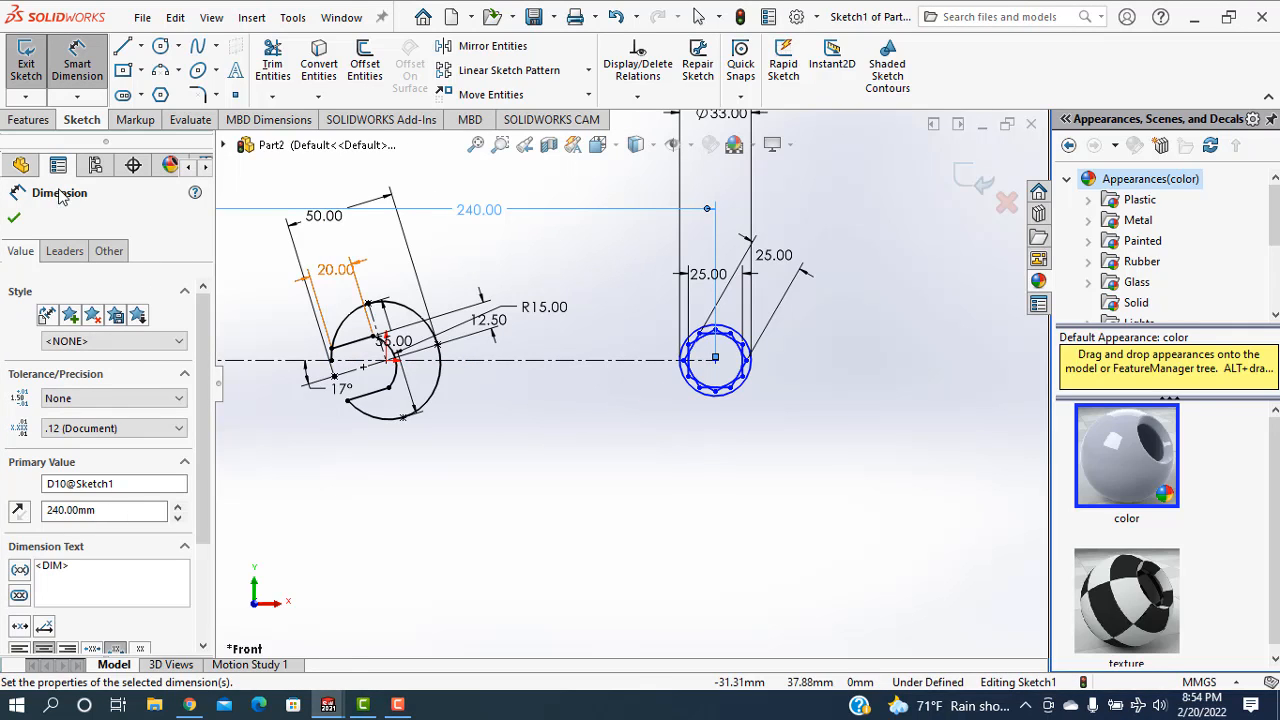
pyautogui.click(15, 219)
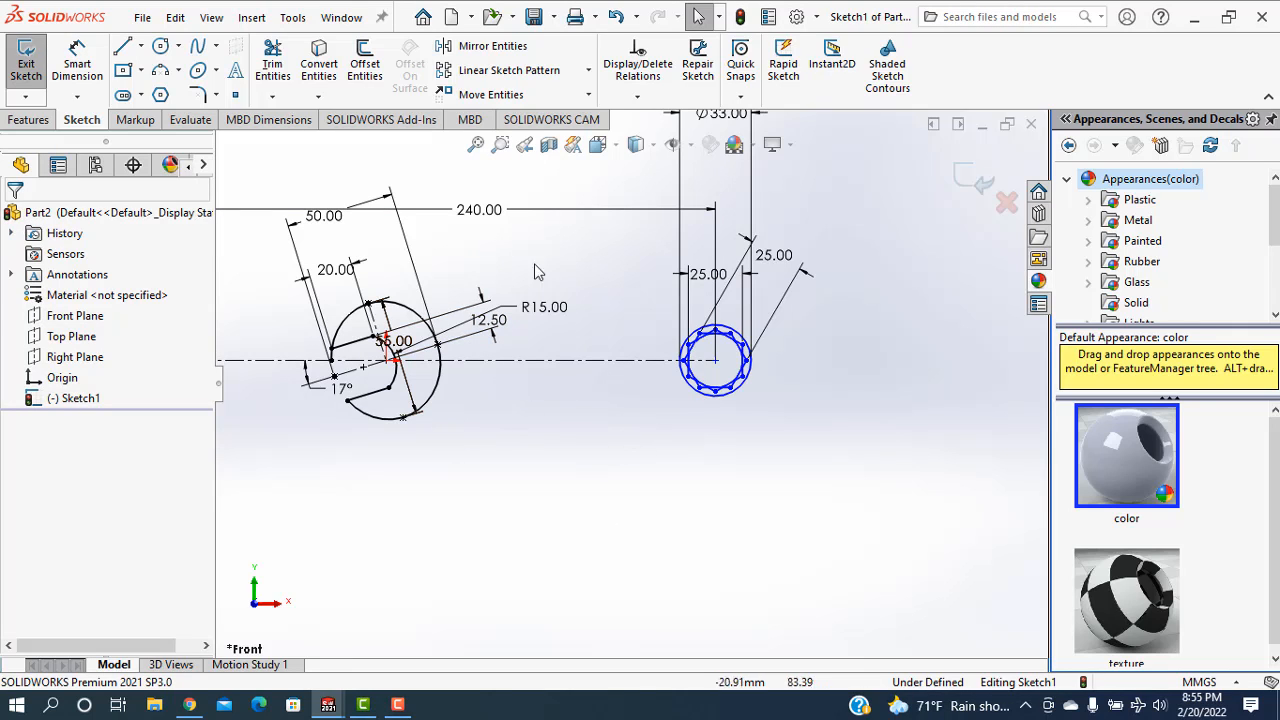
# Step: Trim the inner overlapping segments of both hexagons with Trim to closest, leaving a 12-point star outline inside the 33 mm circle
pyautogui.scroll(-3, 705, 360)
pyautogui.click(281, 66)
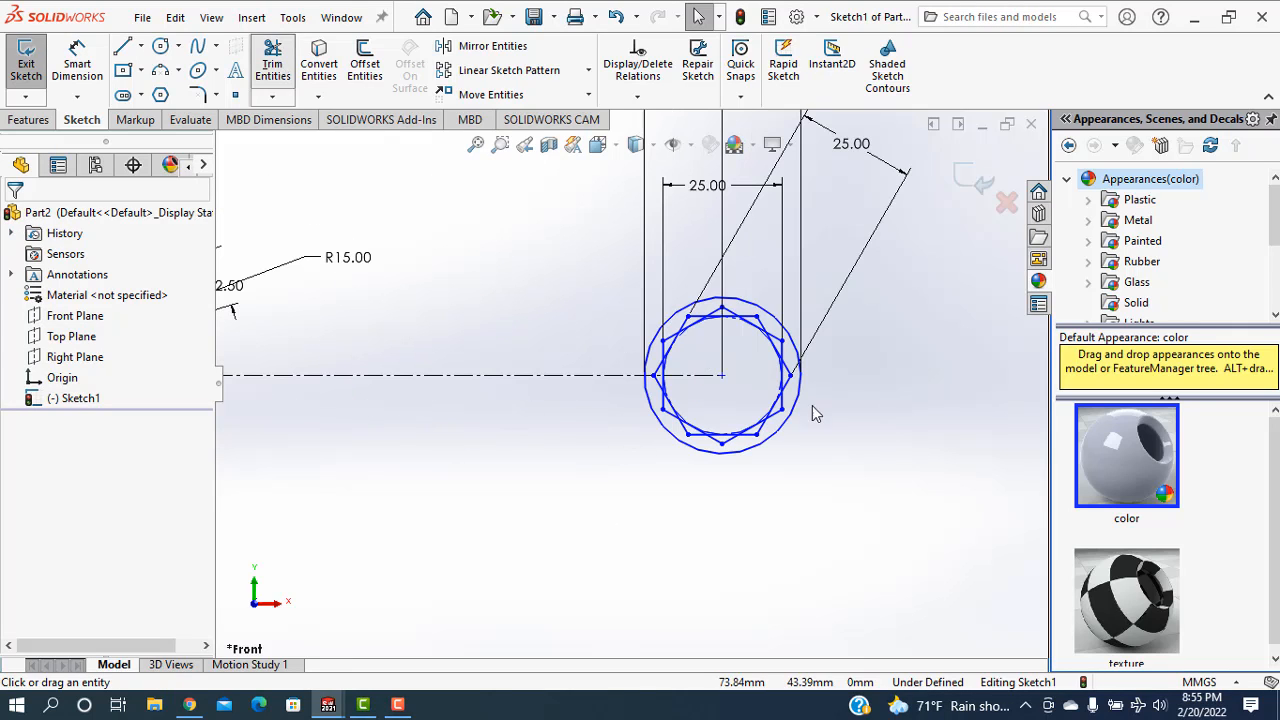
pyautogui.scroll(-3, 685, 363)
pyautogui.click(662, 338)
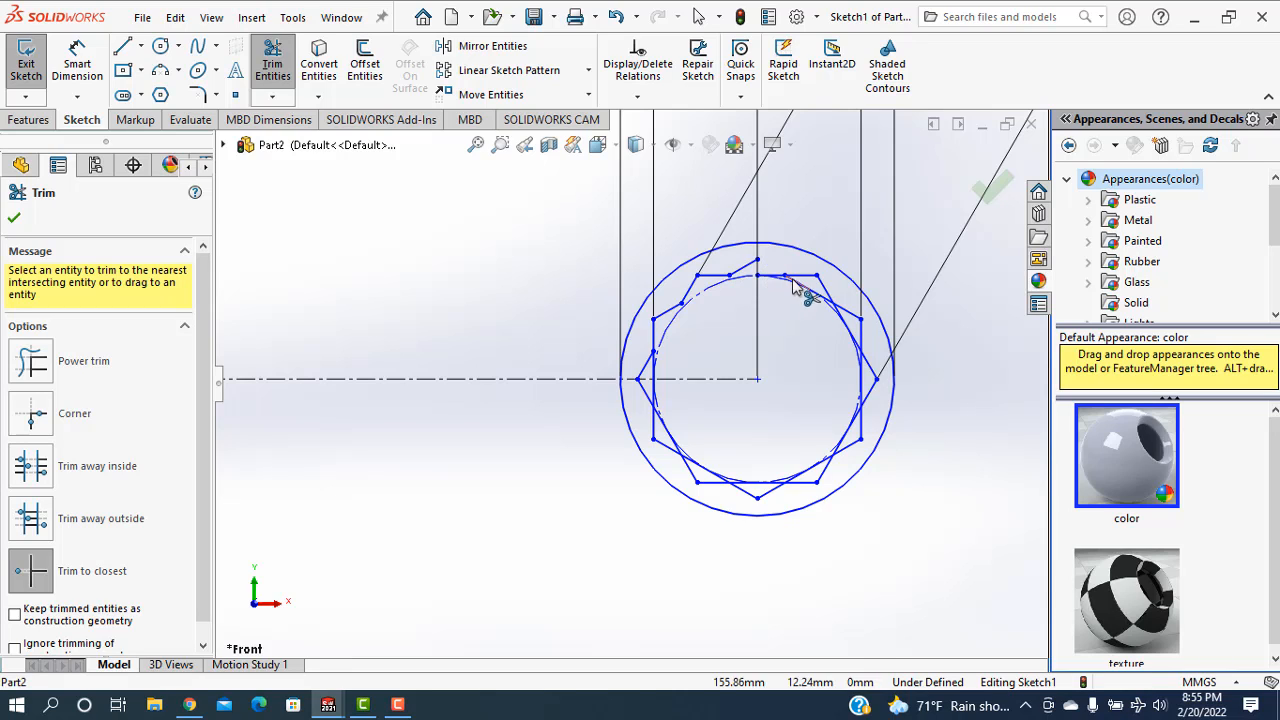
pyautogui.press('Escape')
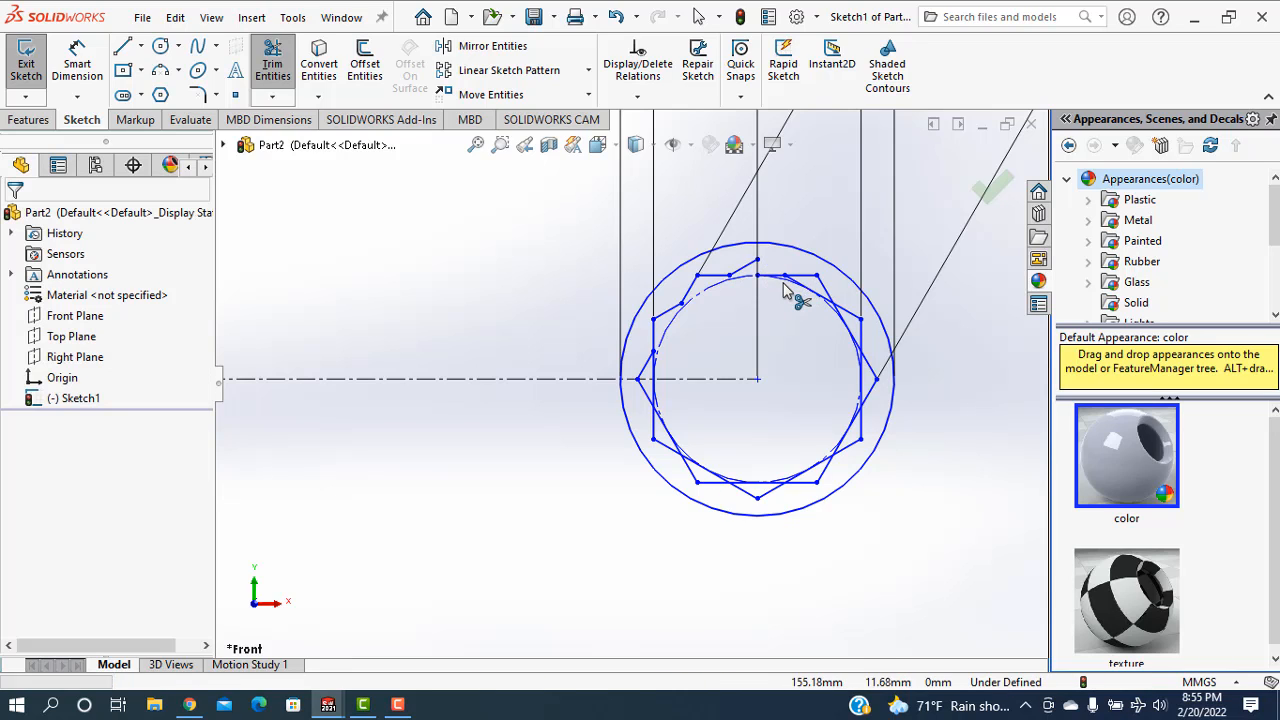
pyautogui.click(273, 70)
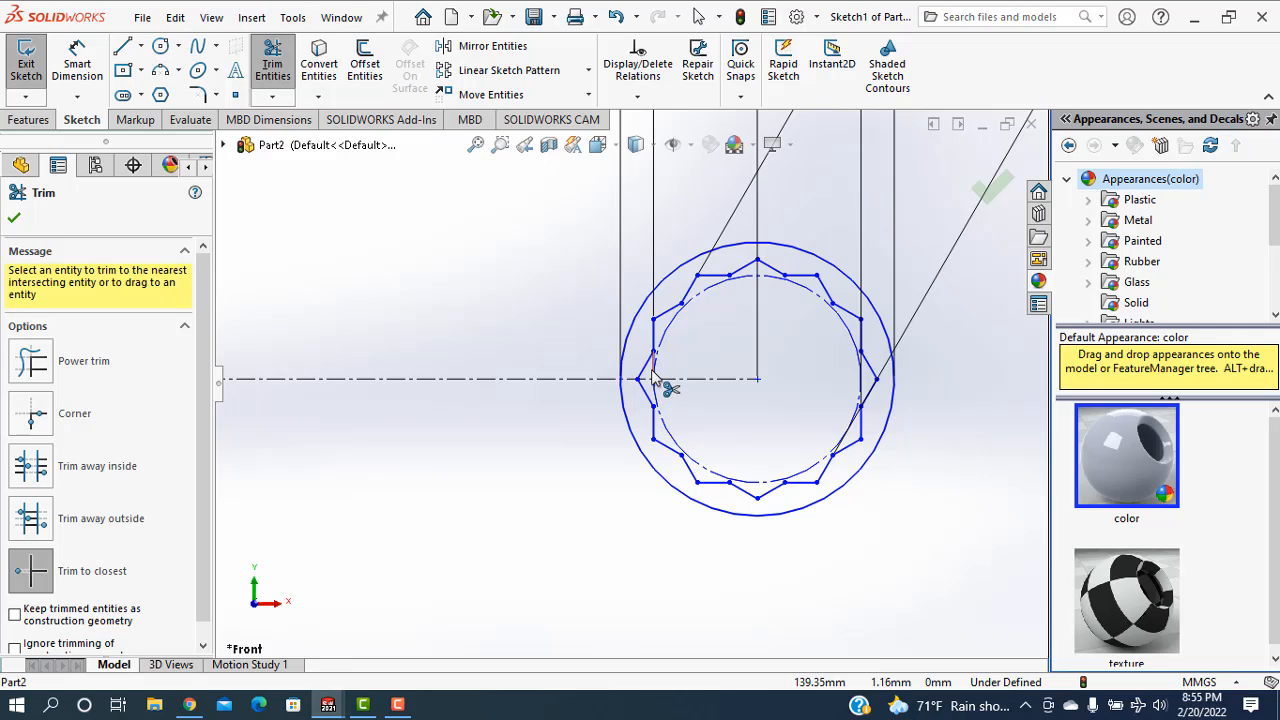
pyautogui.scroll(5, 730, 415)
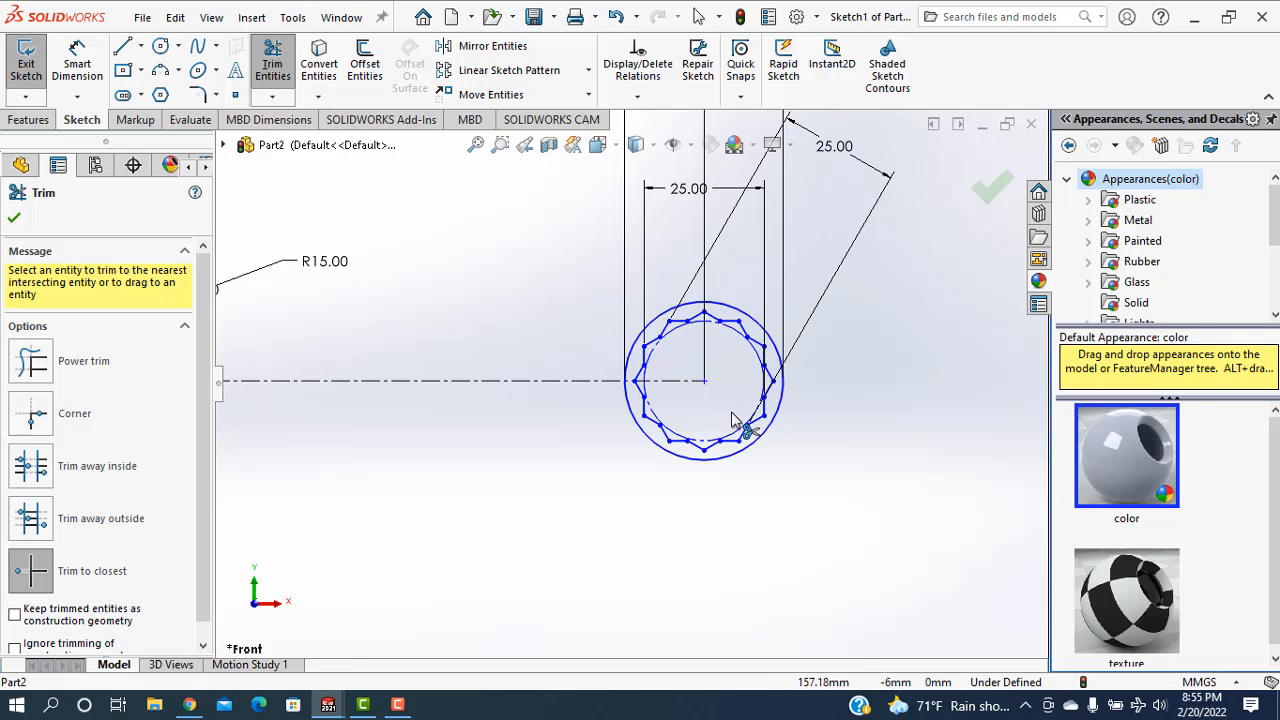
pyautogui.click(14, 220)
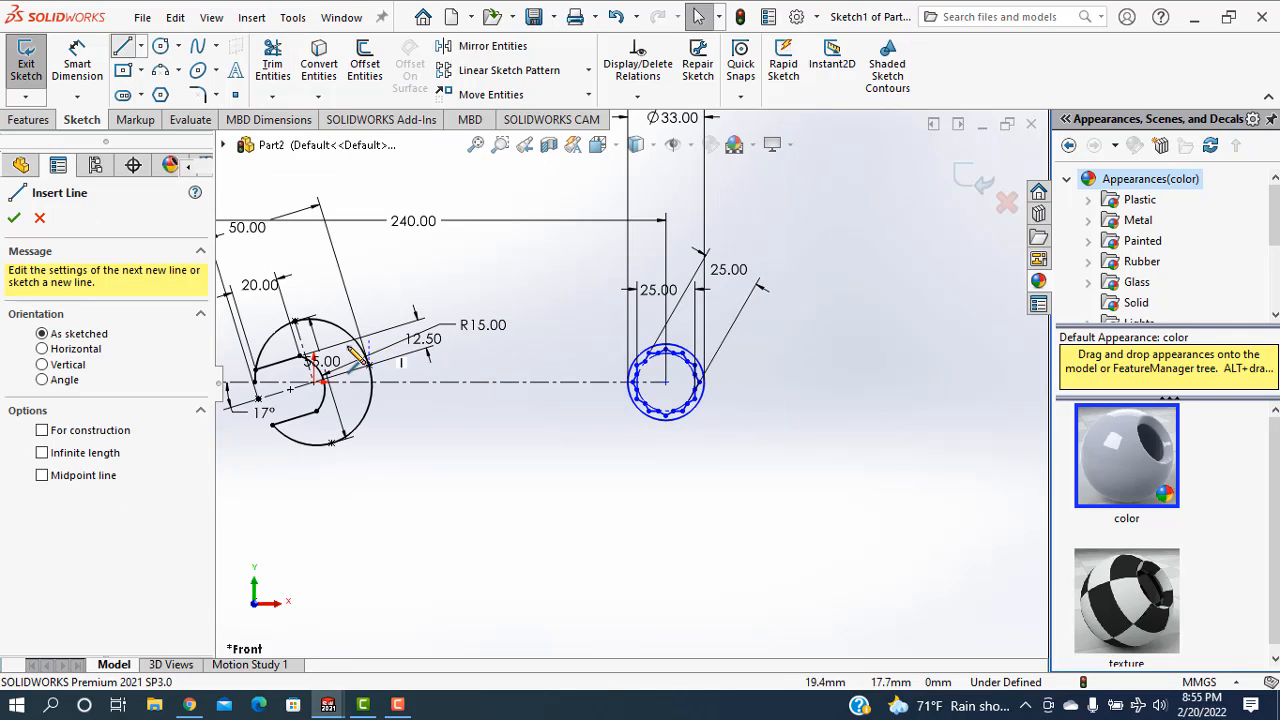
pyautogui.click(296, 322)
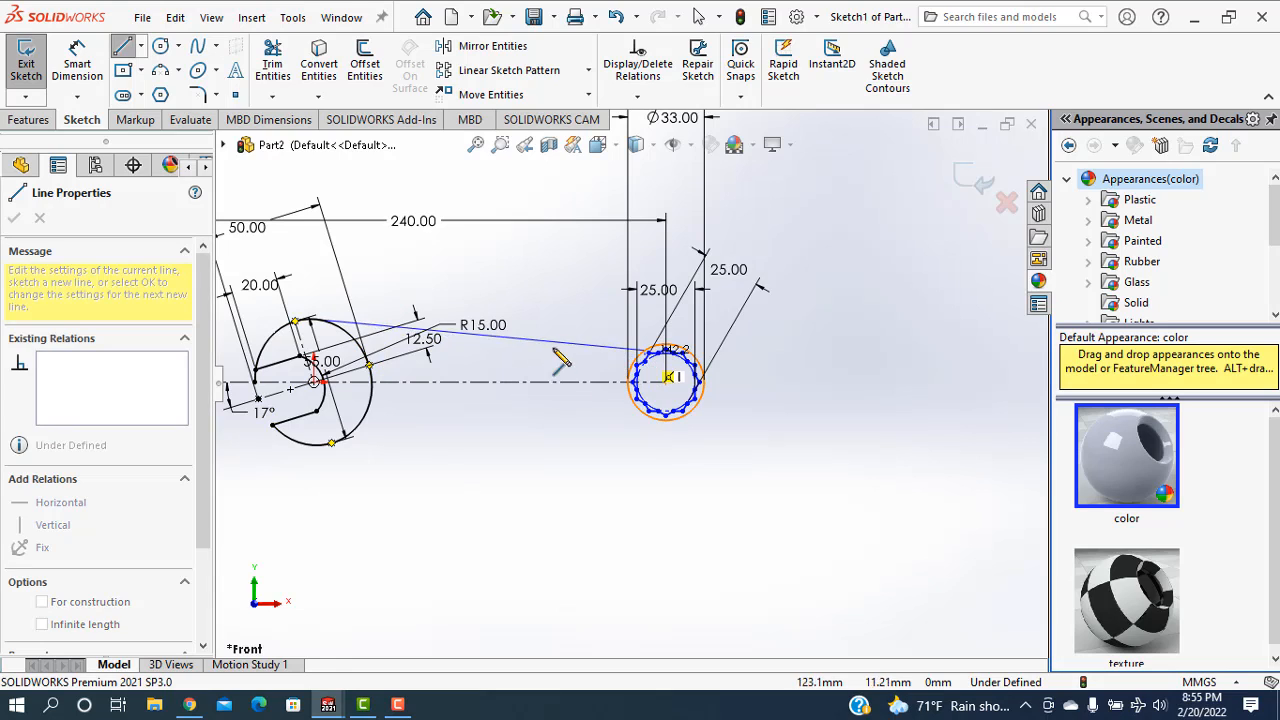
pyautogui.press('Escape')
pyautogui.press('Escape')
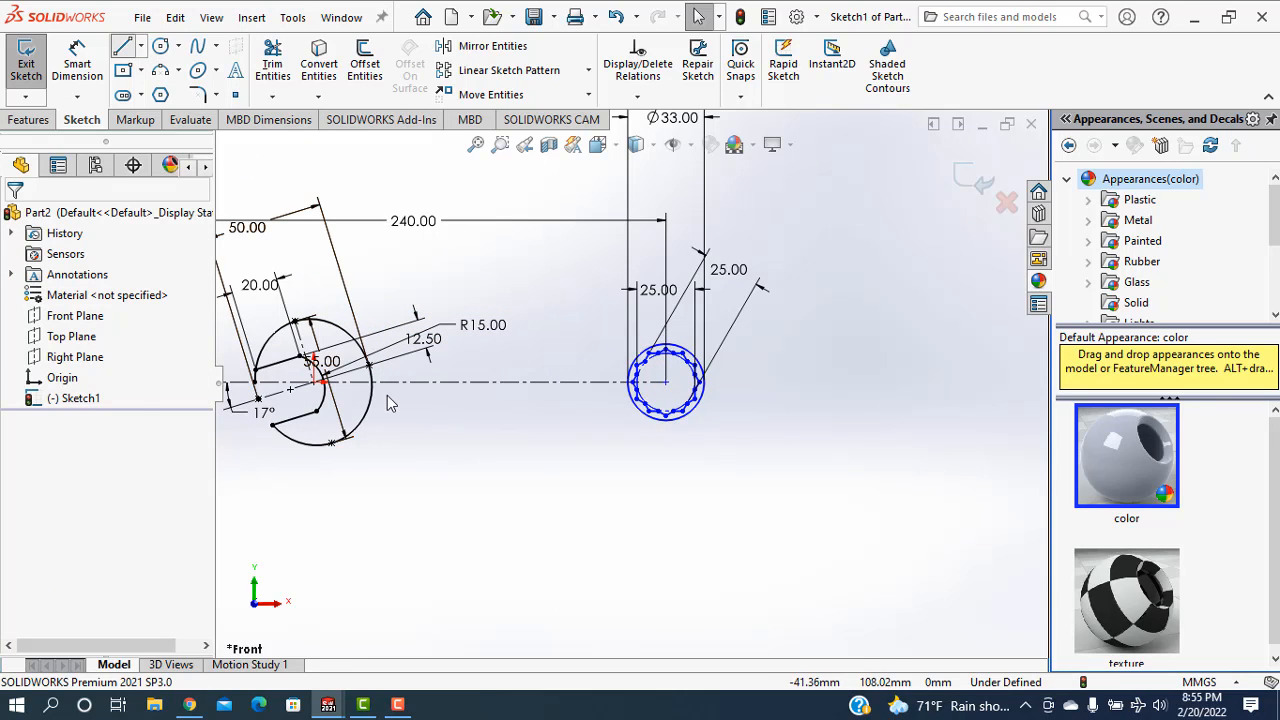
# Step: Draw a line about 121 mm long above the centerline, from the open-end head's outer ellipse to the 33 mm circle
pyautogui.press('l')
pyautogui.scroll(-6, 380, 393)
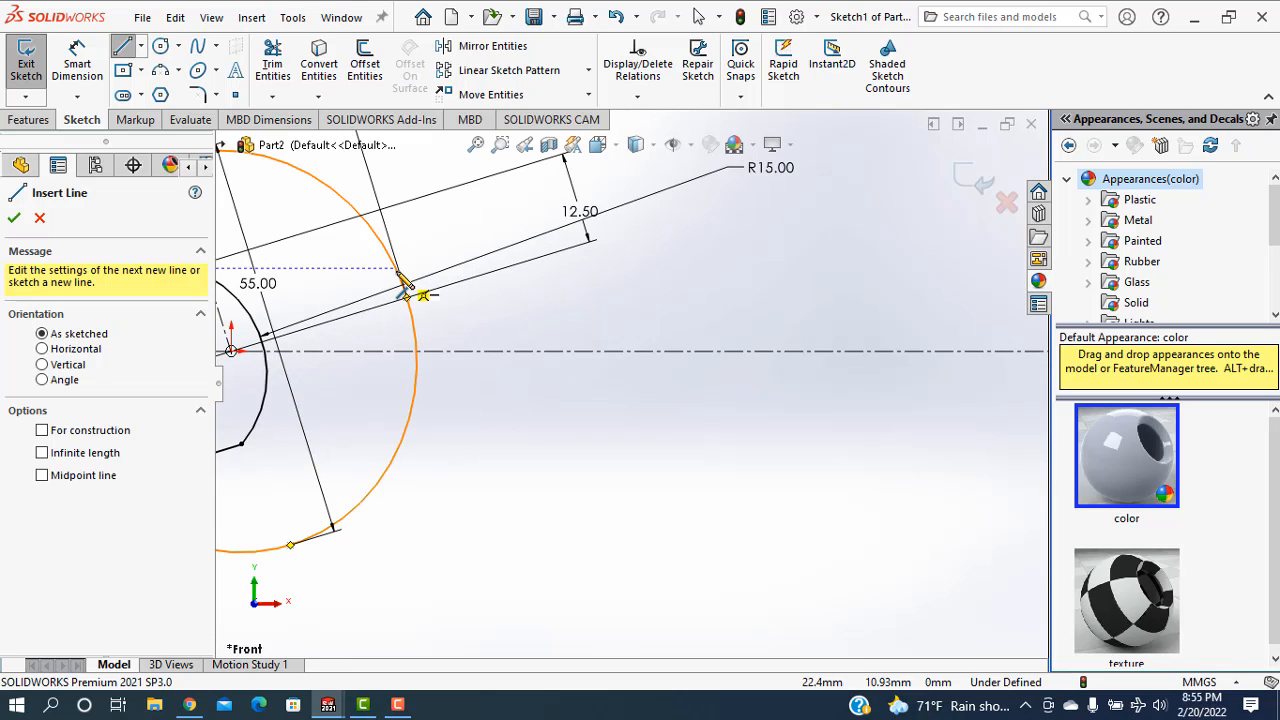
pyautogui.click(449, 281)
pyautogui.scroll(5, 826, 286)
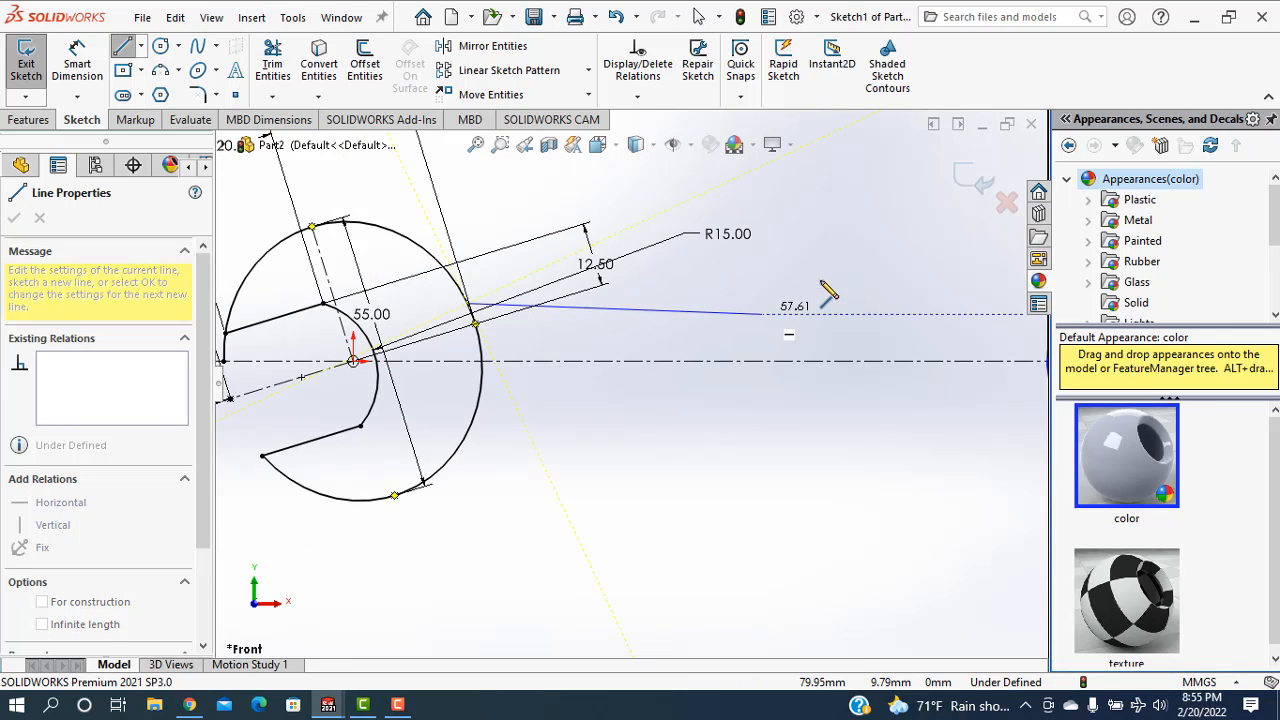
pyautogui.scroll(4, 834, 290)
pyautogui.scroll(-5, 748, 371)
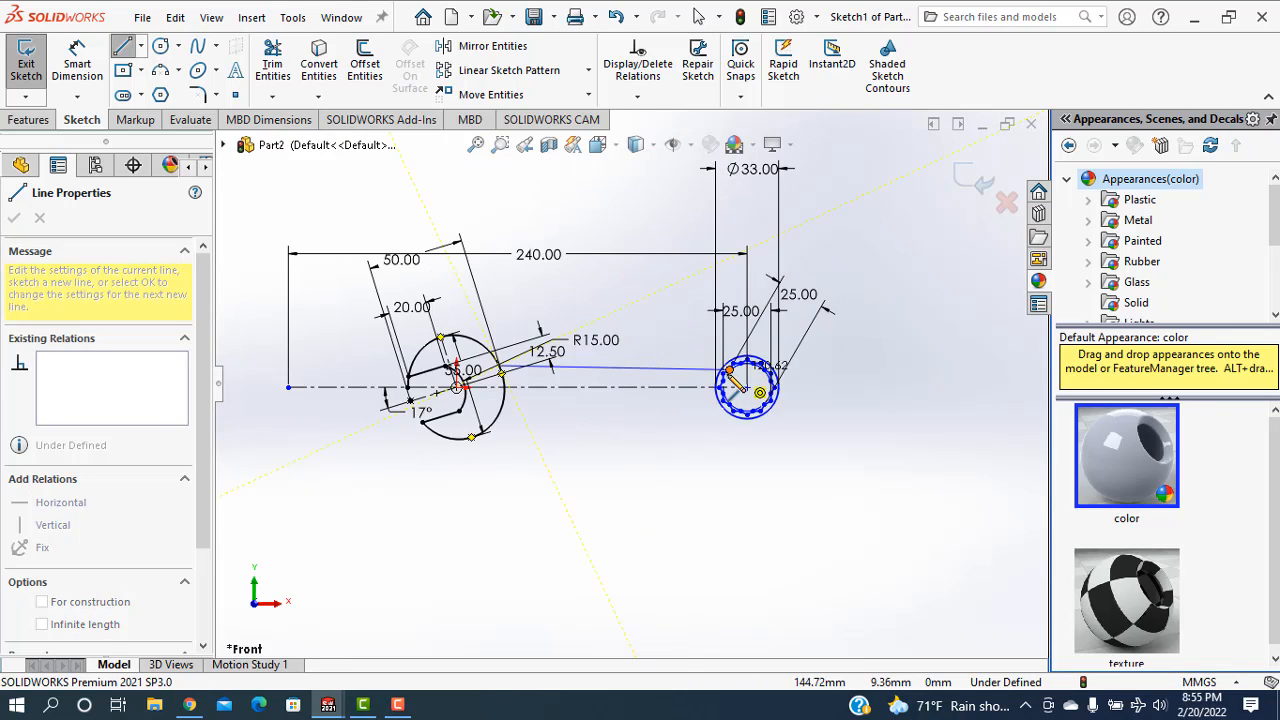
pyautogui.scroll(-2, 716, 375)
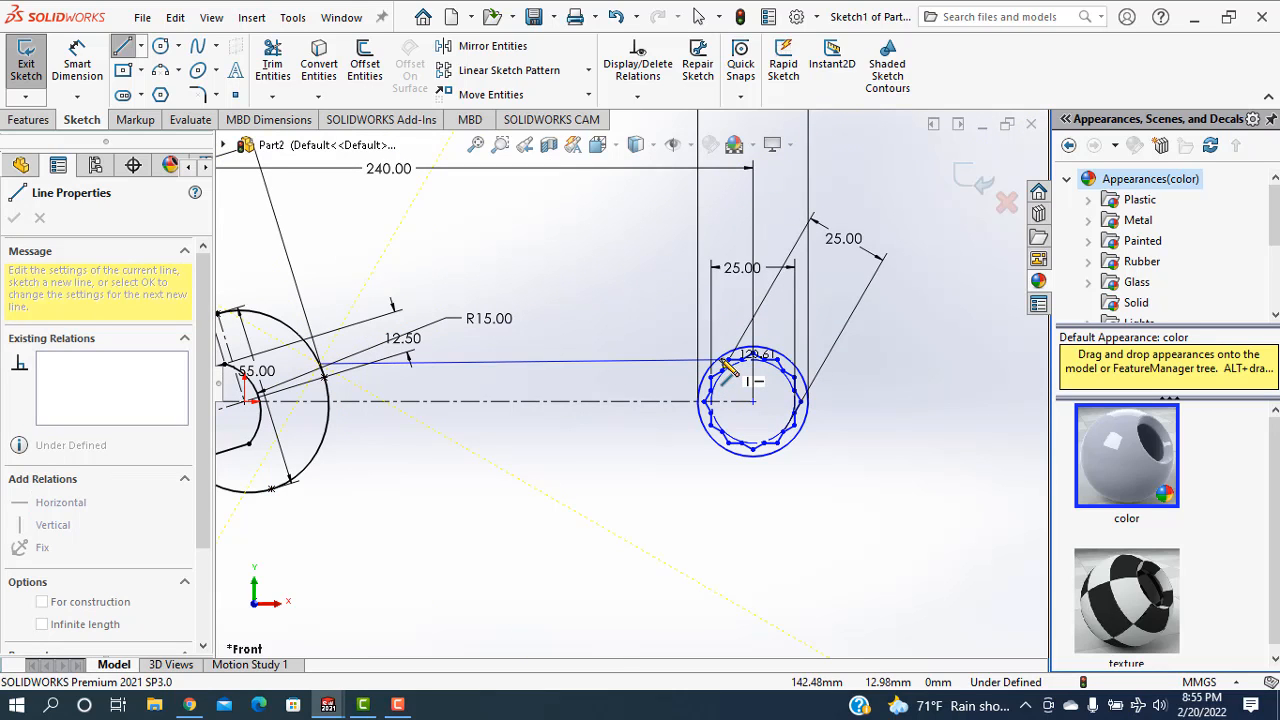
pyautogui.click(722, 362)
pyautogui.rightClick(672, 334)
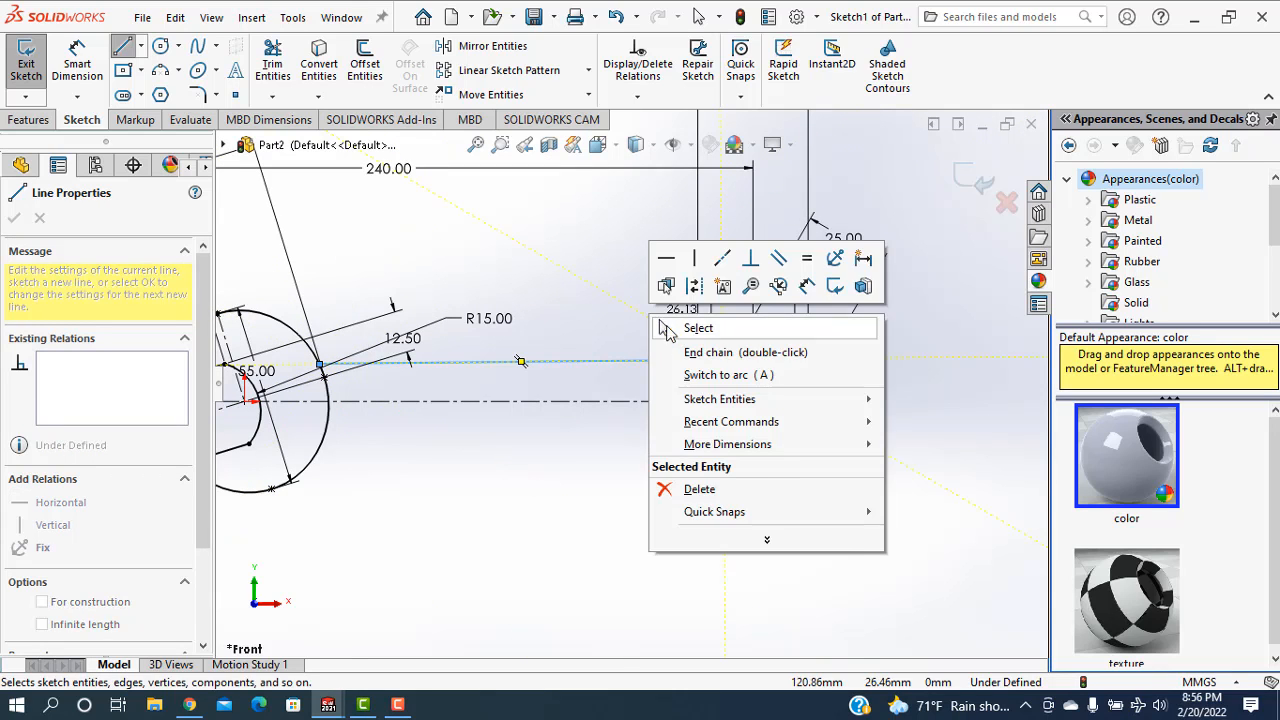
pyautogui.click(712, 351)
pyautogui.press('Escape')
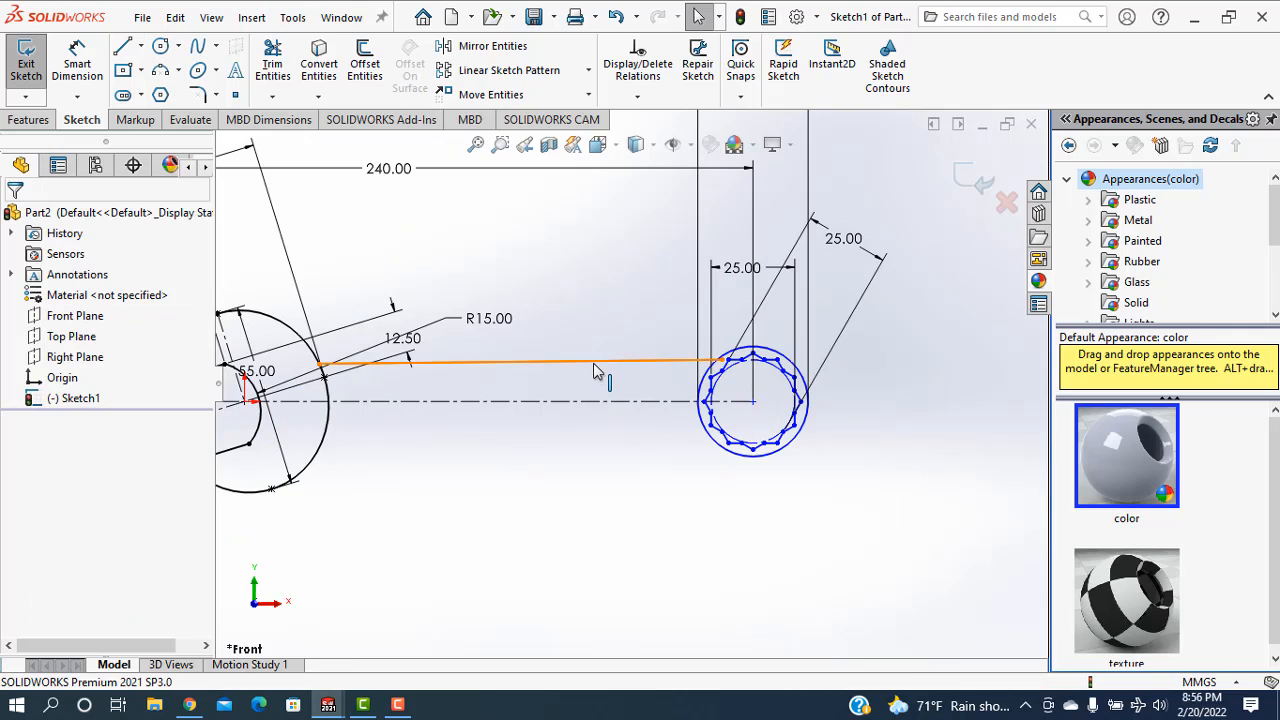
# Step: Make the handle line between the open-end head and the 33 mm circle horizontal
pyautogui.click(594, 366)
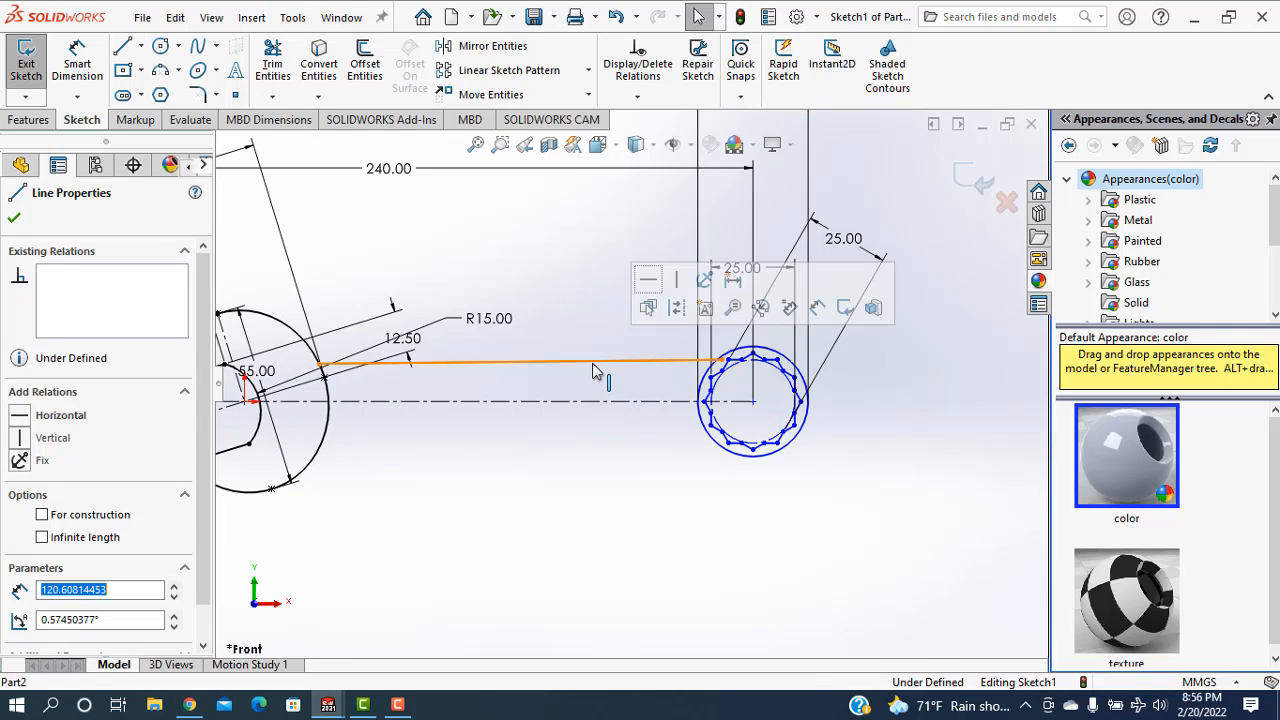
pyautogui.click(648, 302)
pyautogui.click(14, 218)
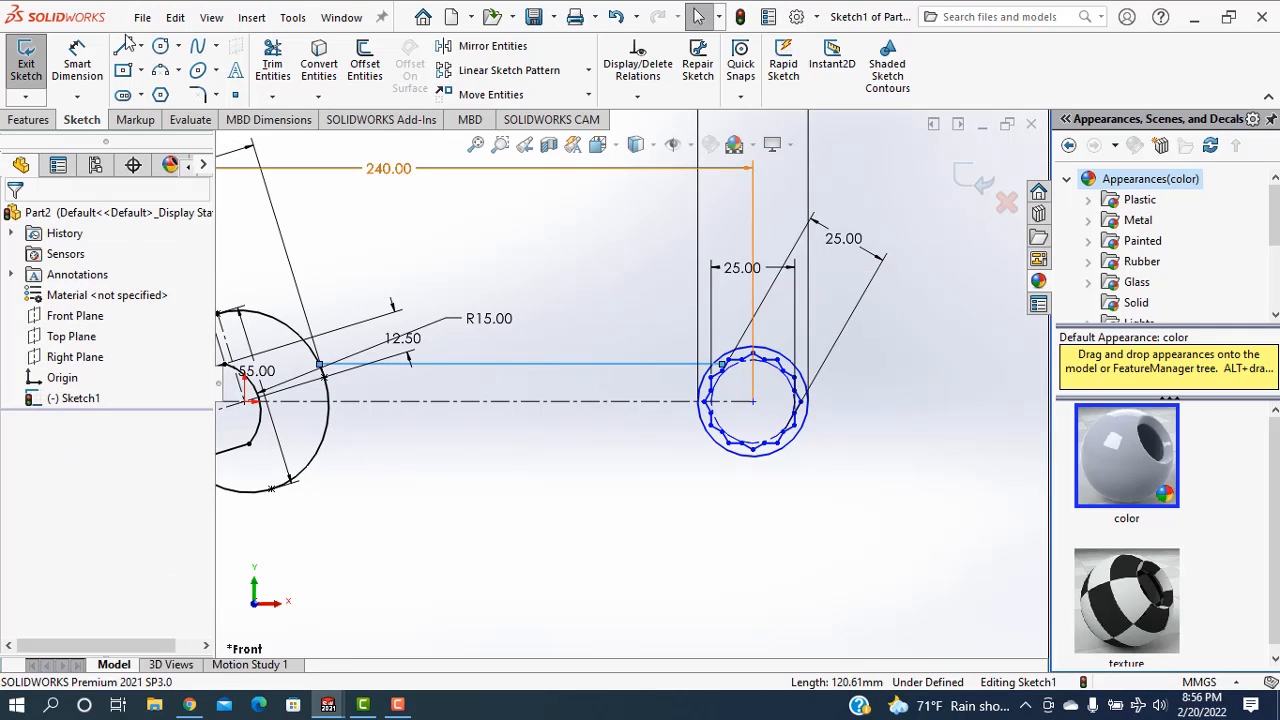
# Step: Dimension the distance between the upper handle line and the horizontal centerline as 10 mm and finish dimensioning
pyautogui.click(80, 70)
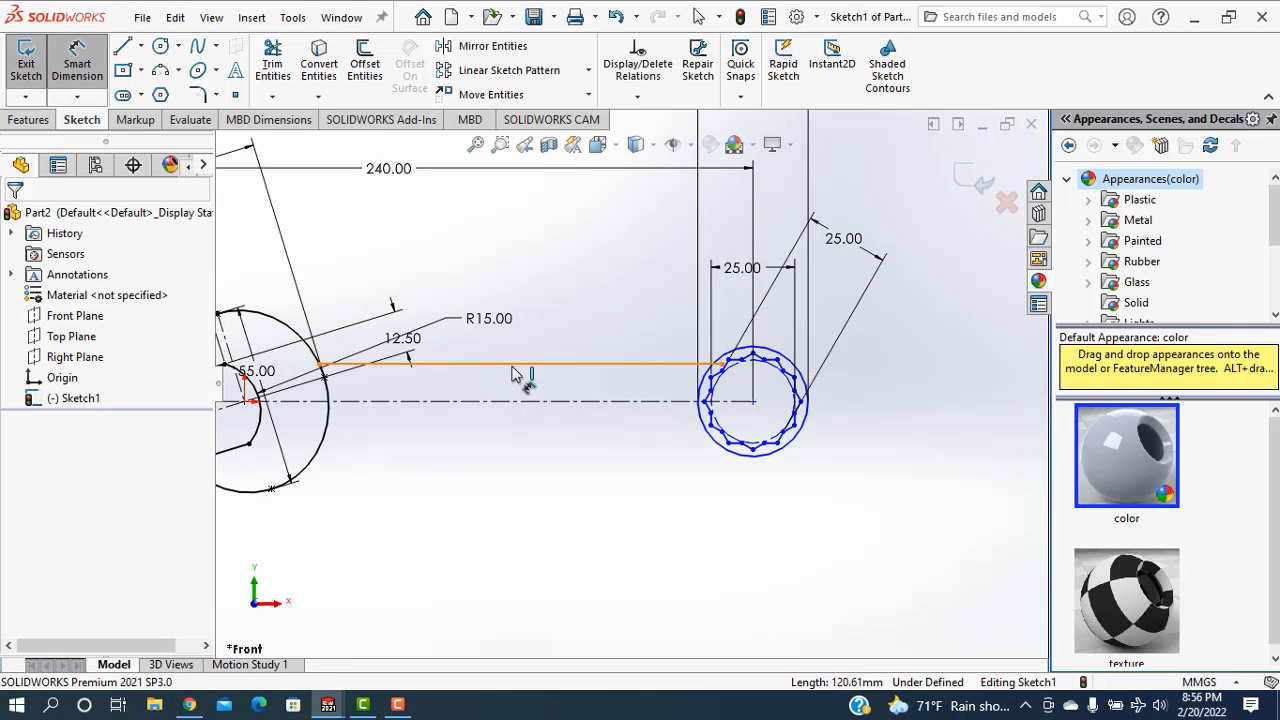
pyautogui.click(525, 401)
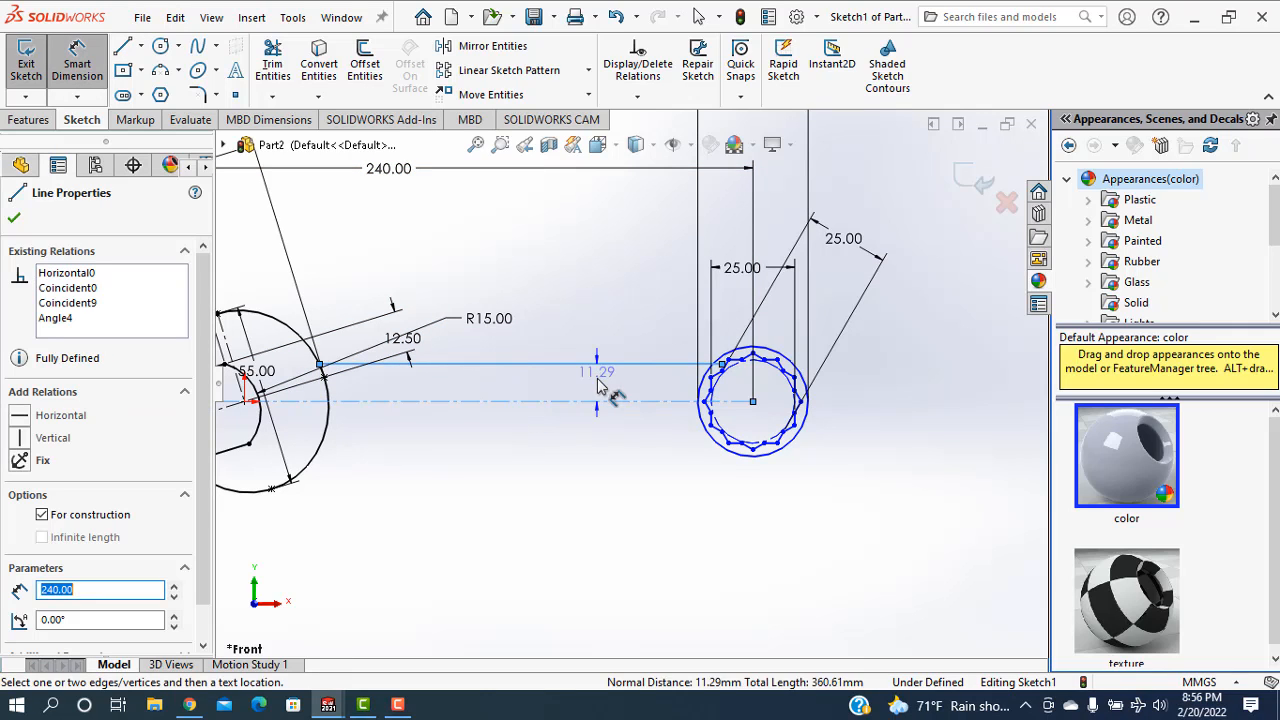
pyautogui.click(597, 390)
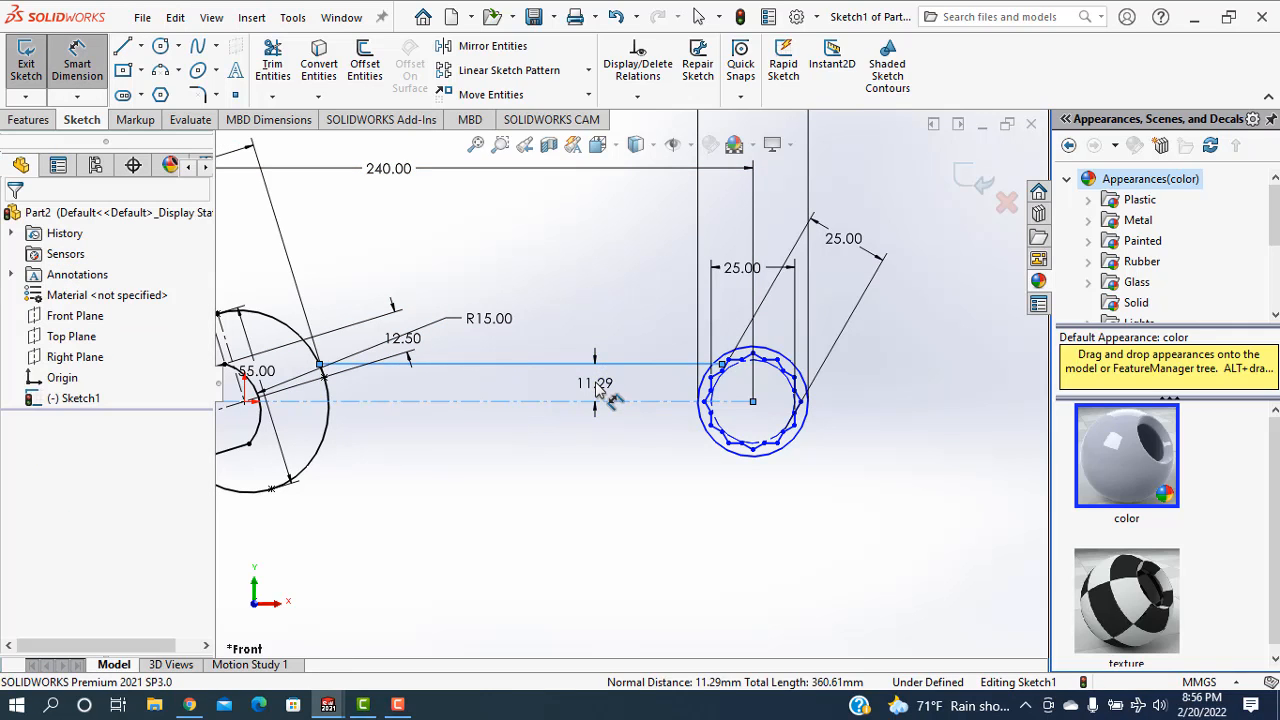
pyautogui.write('10')
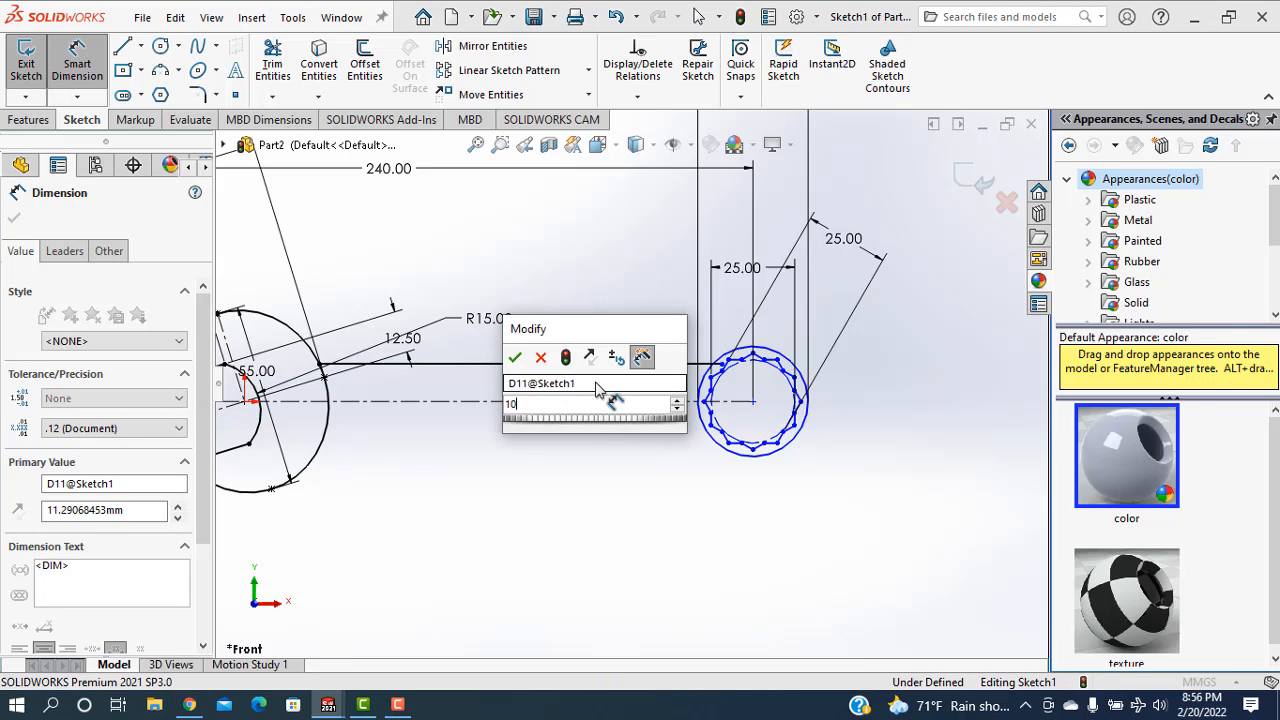
pyautogui.press('Return')
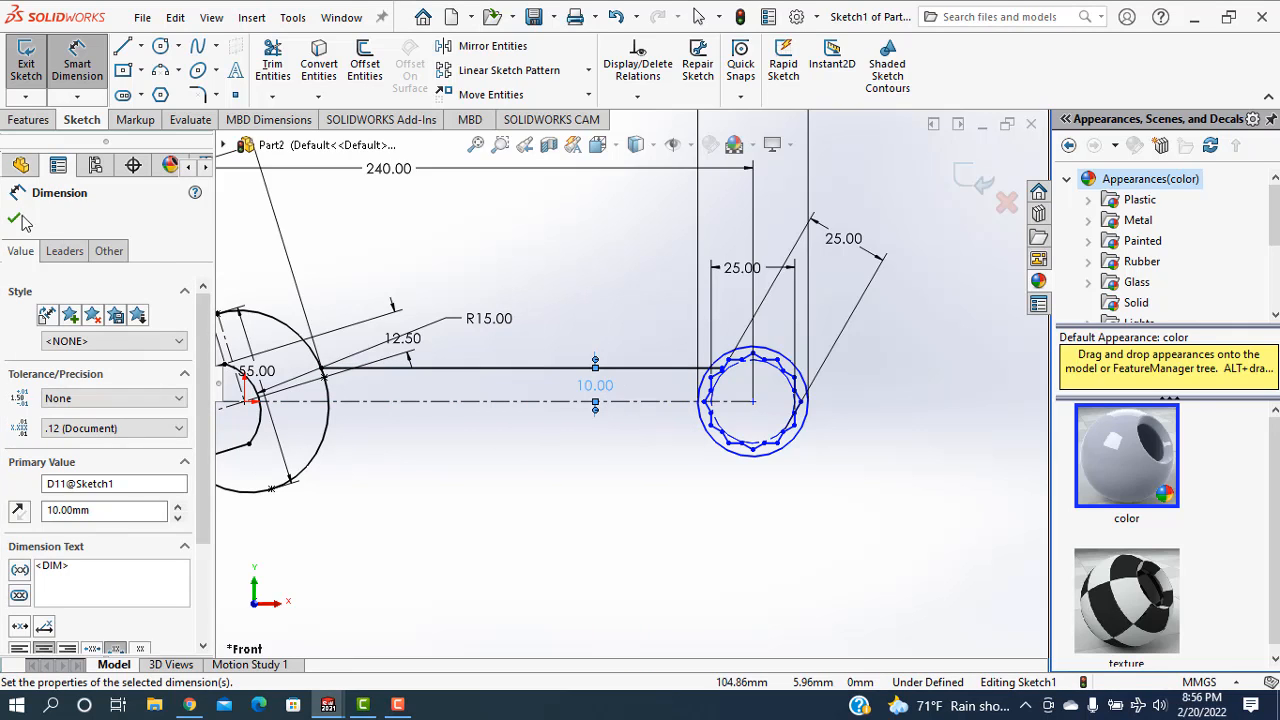
pyautogui.click(20, 219)
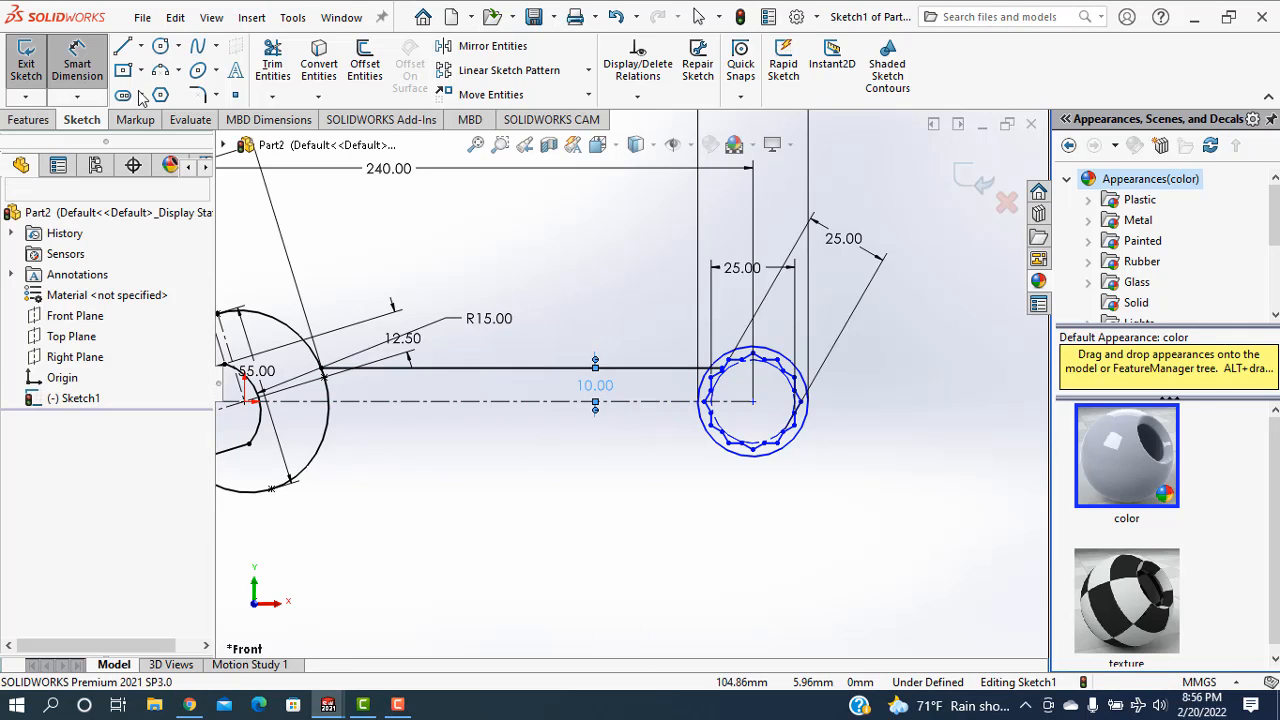
# Step: Mirror the upper handle line about the horizontal centerline
pyautogui.click(476, 55)
pyautogui.click(520, 369)
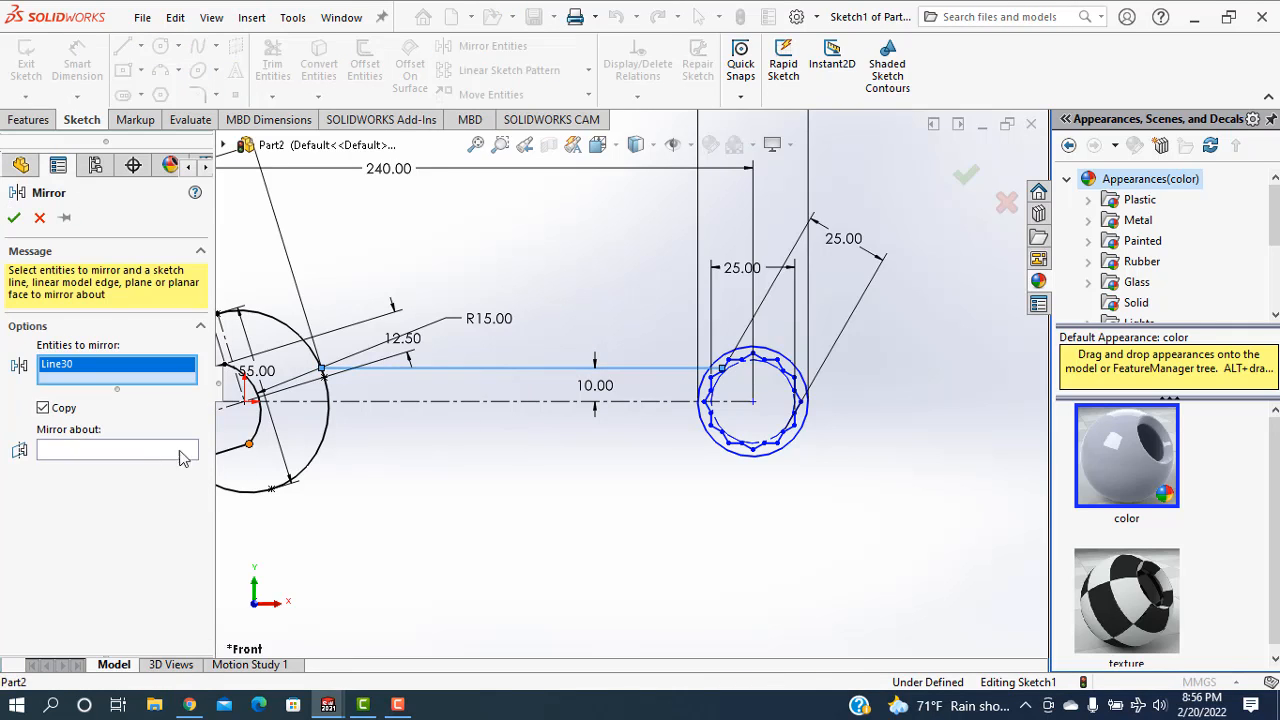
pyautogui.click(128, 451)
pyautogui.click(448, 408)
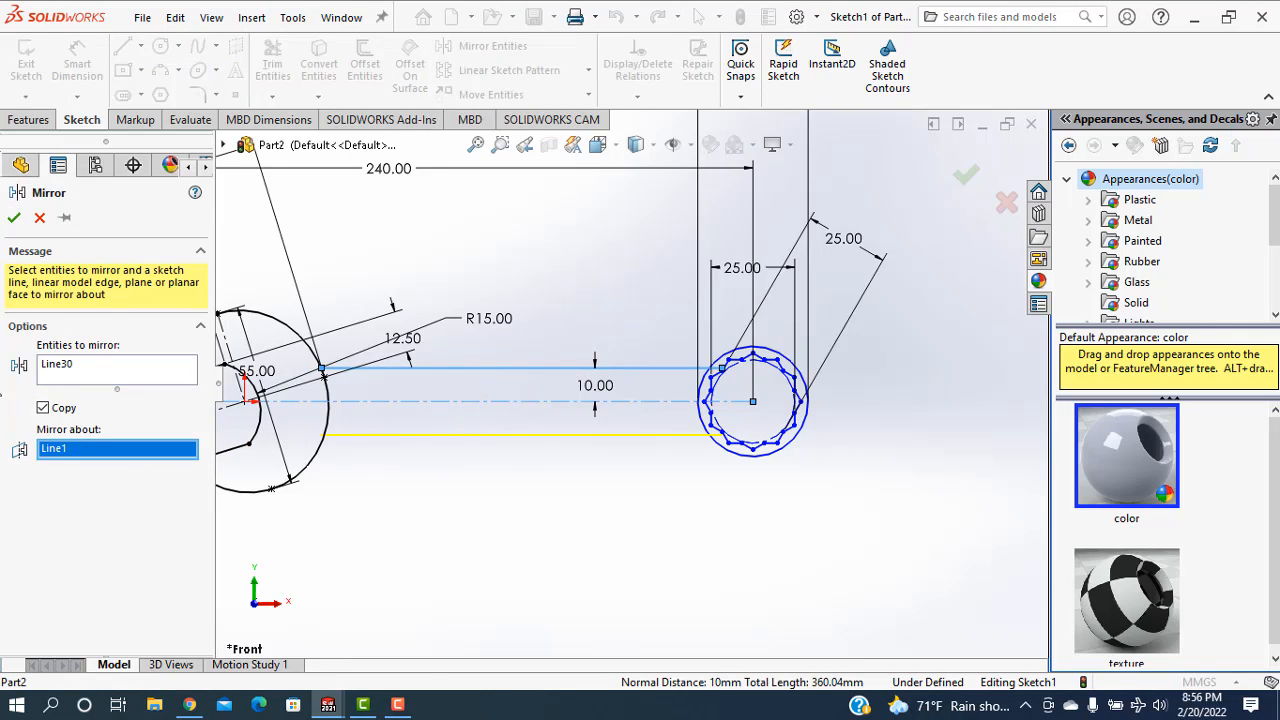
pyautogui.click(14, 218)
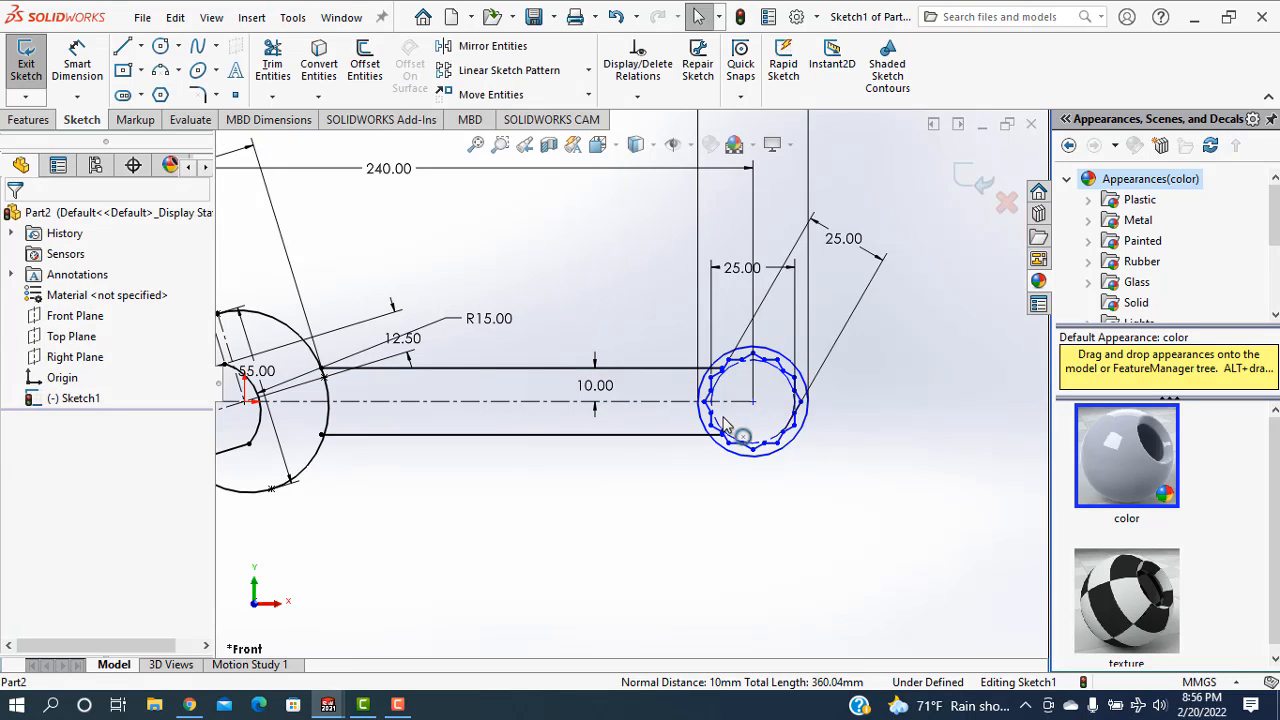
# Step: Trim to closest the ends of both handle lines that extend inside the 33 mm circle
pyautogui.click(272, 63)
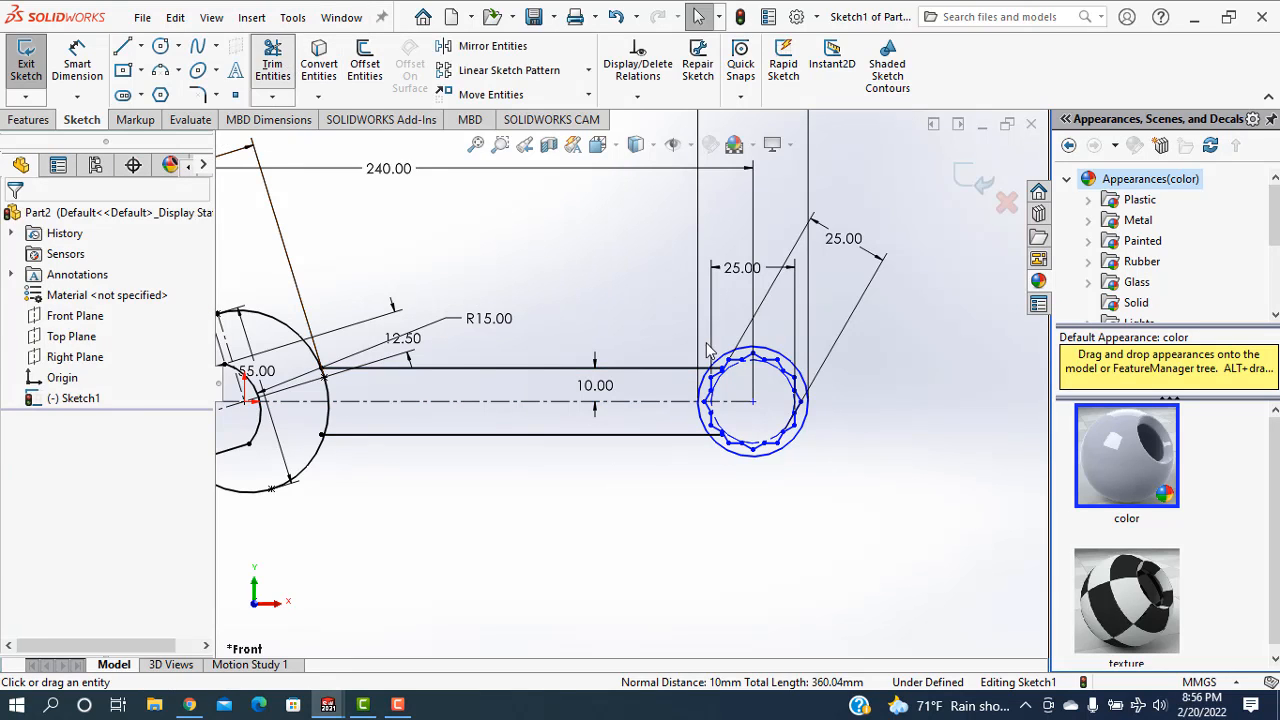
pyautogui.scroll(-3, 727, 385)
pyautogui.scroll(-5, 700, 388)
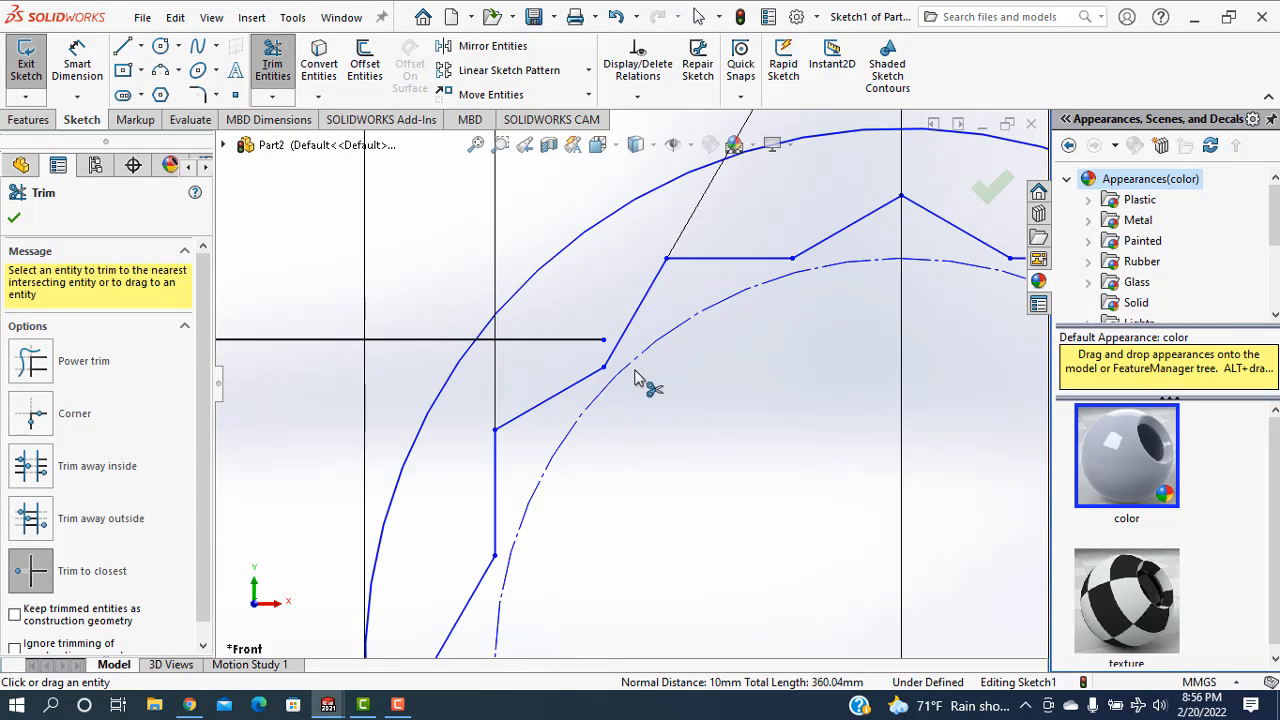
pyautogui.scroll(5, 510, 445)
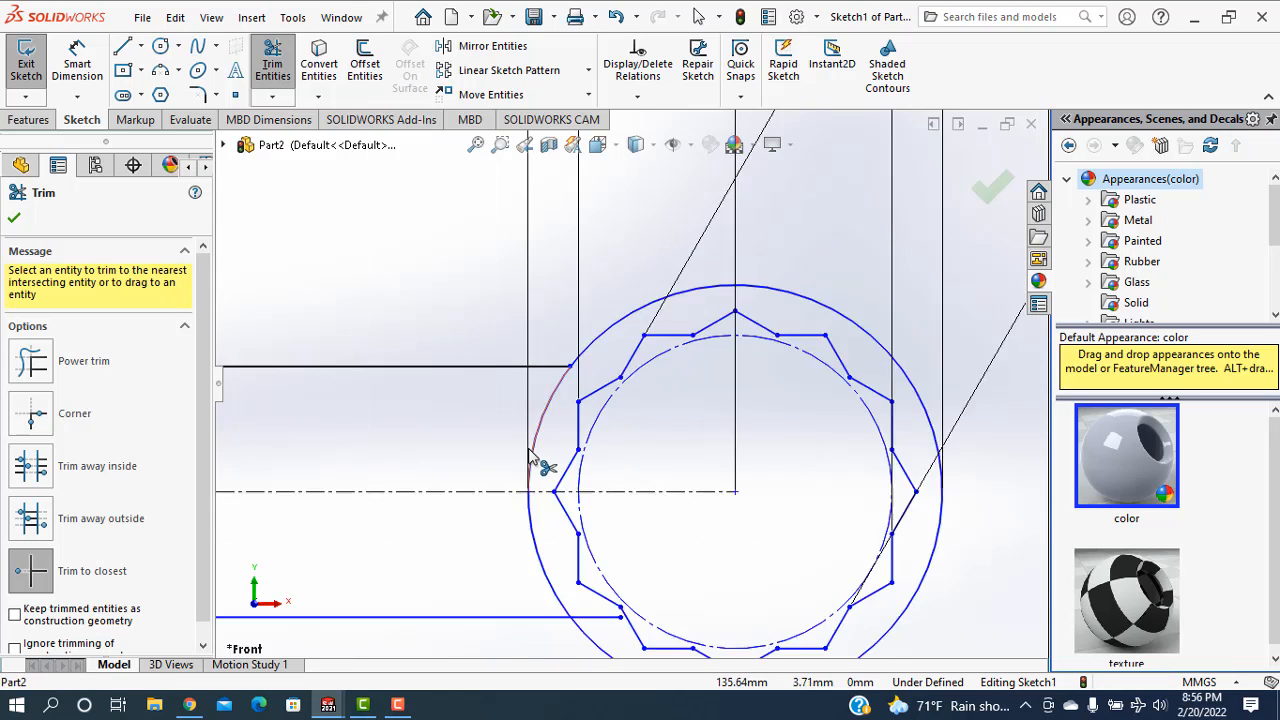
pyautogui.scroll(-3, 640, 437)
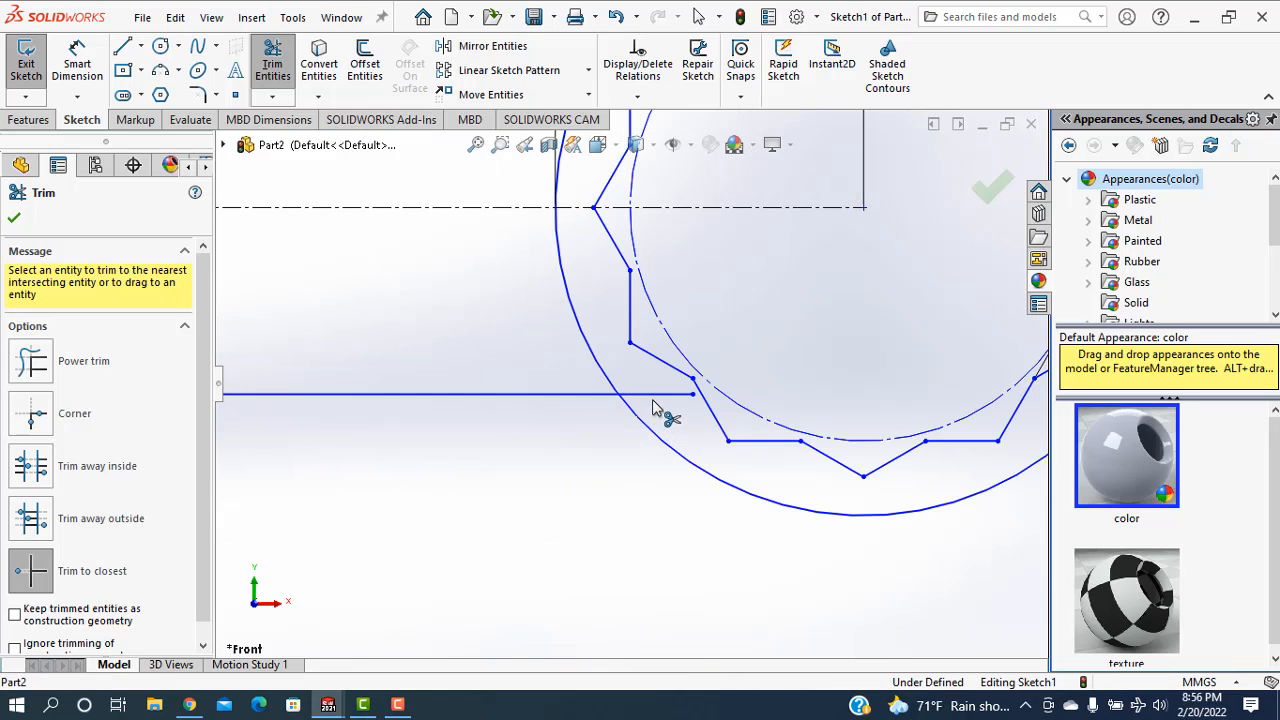
pyautogui.click(652, 404)
pyautogui.scroll(5, 572, 490)
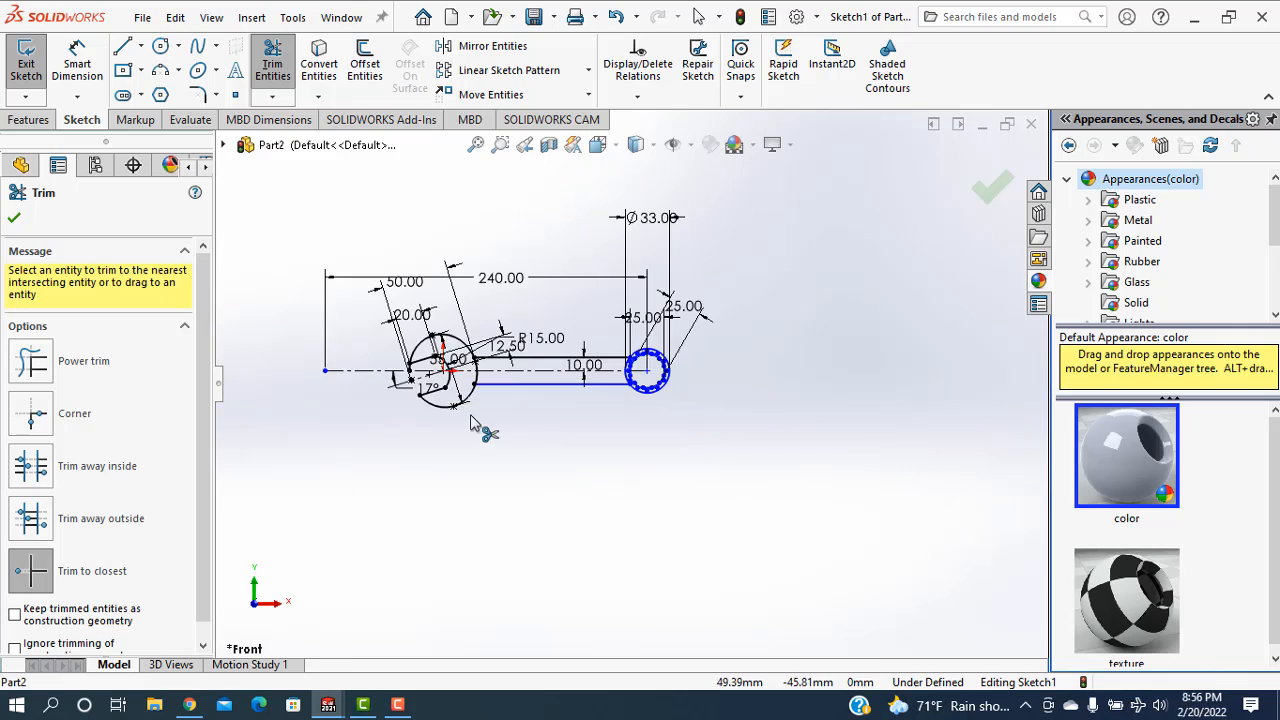
# Step: Trim the lower handle line's short overhang inside the open-end head's outer ellipse and finish trimming
pyautogui.scroll(-10, 480, 340)
pyautogui.scroll(-5, 700, 237)
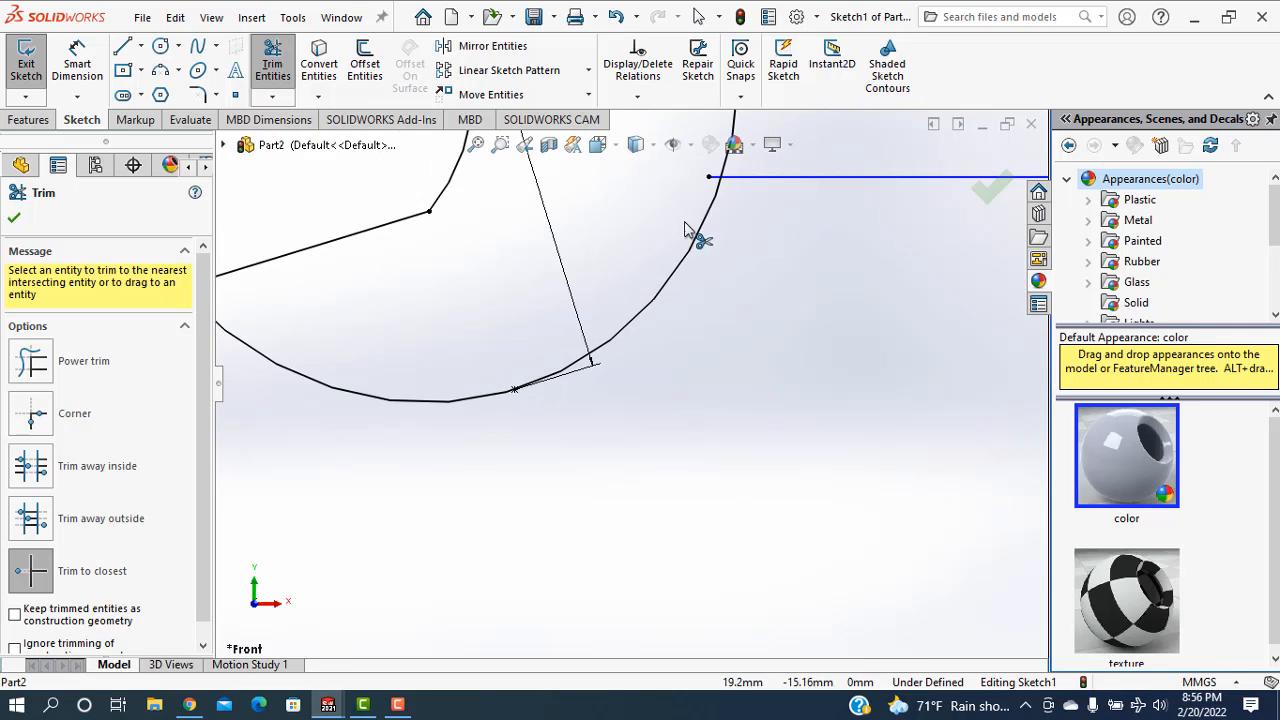
pyautogui.scroll(-2, 763, 270)
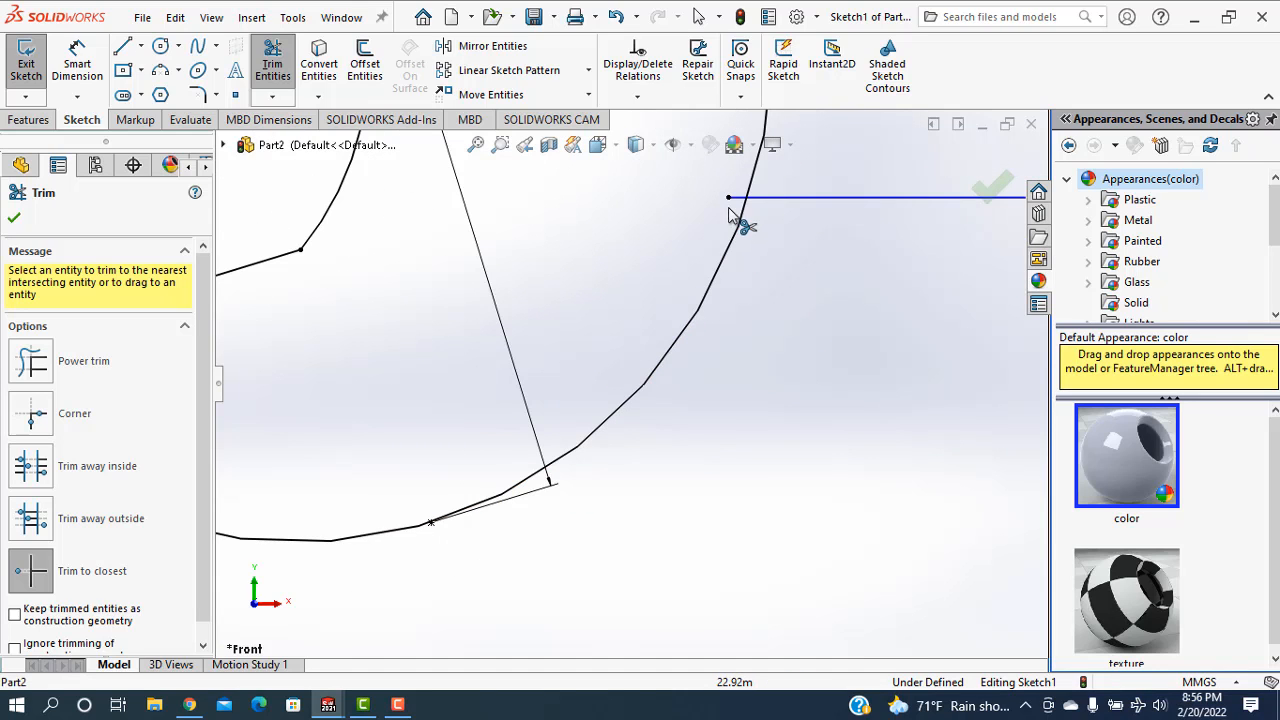
pyautogui.scroll(5, 735, 268)
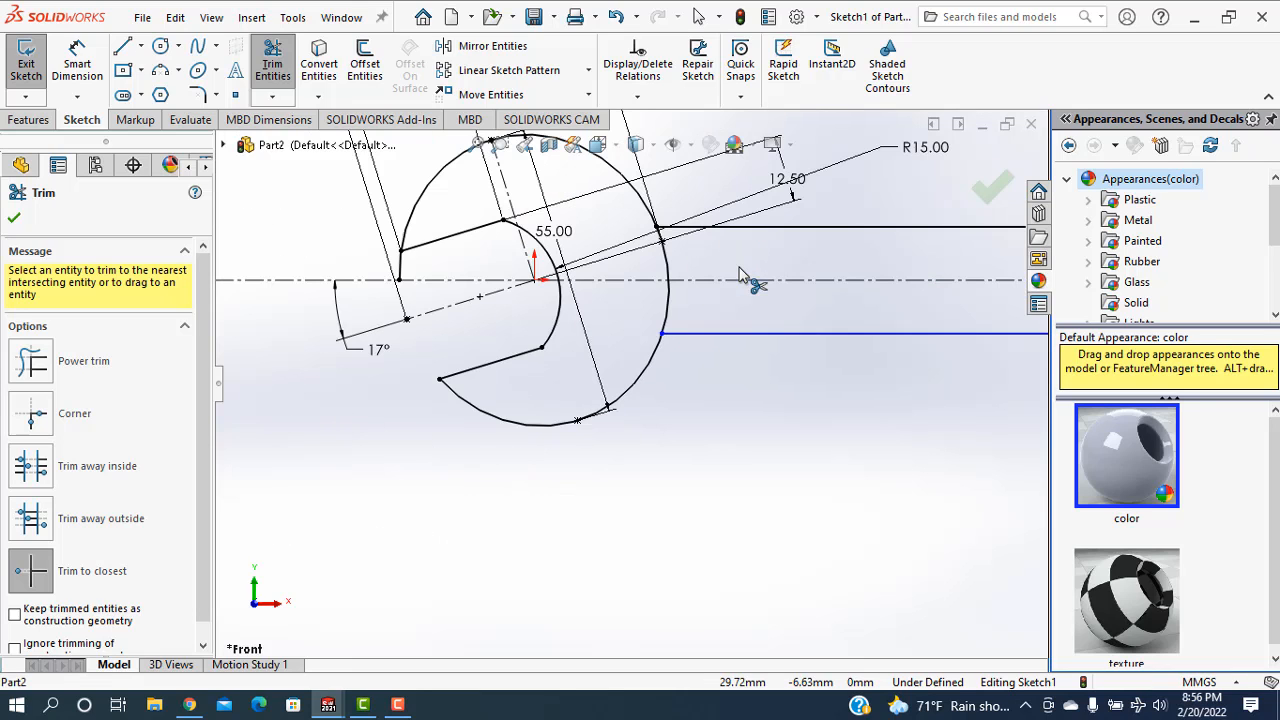
pyautogui.scroll(-5, 668, 240)
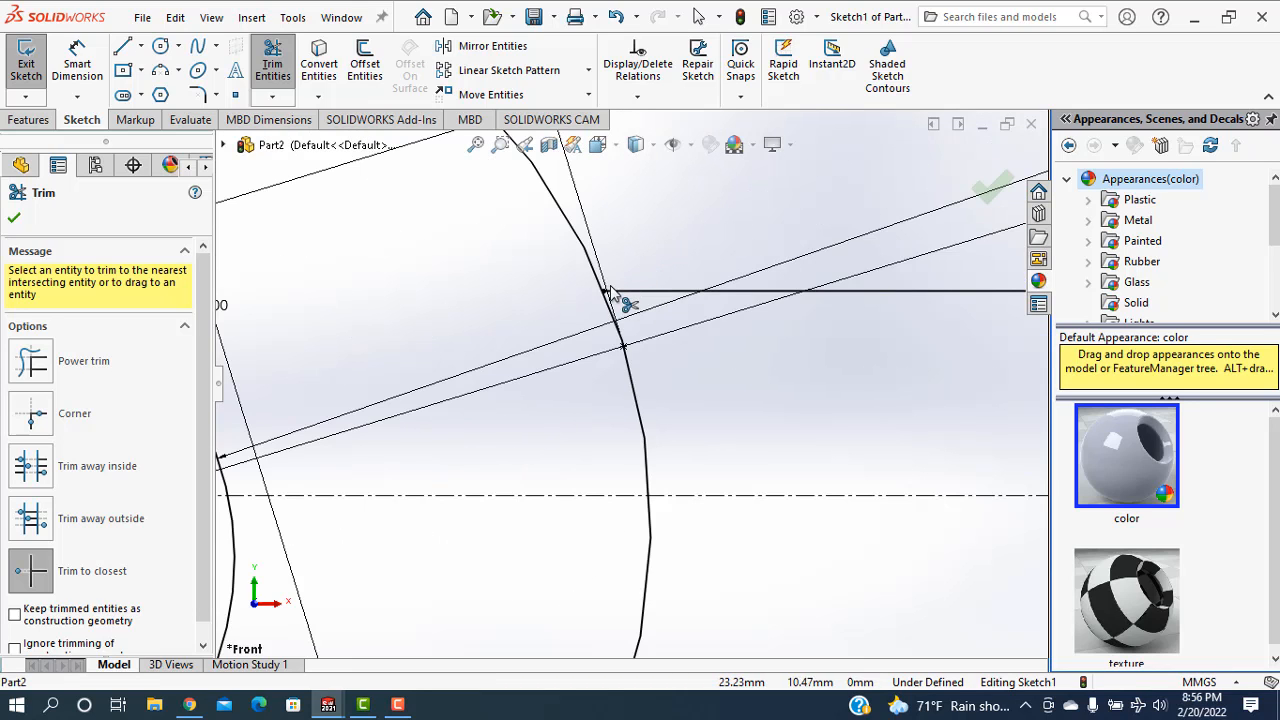
pyautogui.scroll(-2, 612, 292)
pyautogui.scroll(-2, 606, 343)
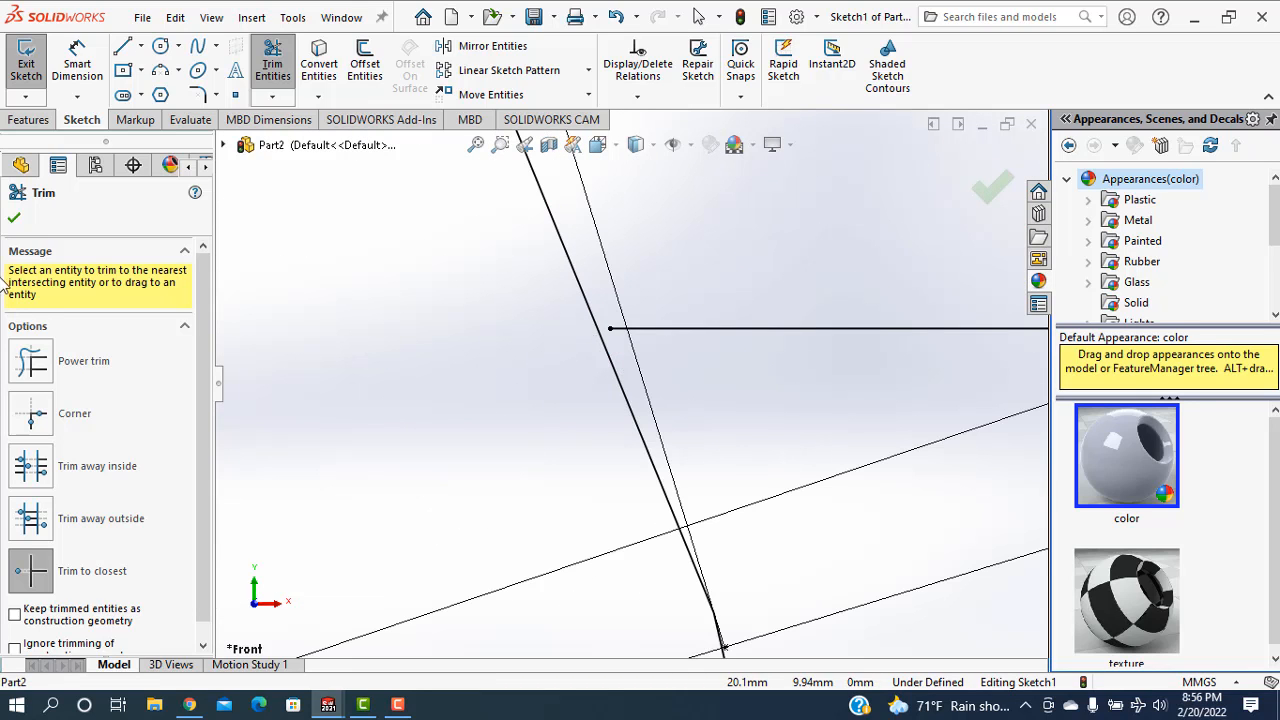
pyautogui.click(13, 222)
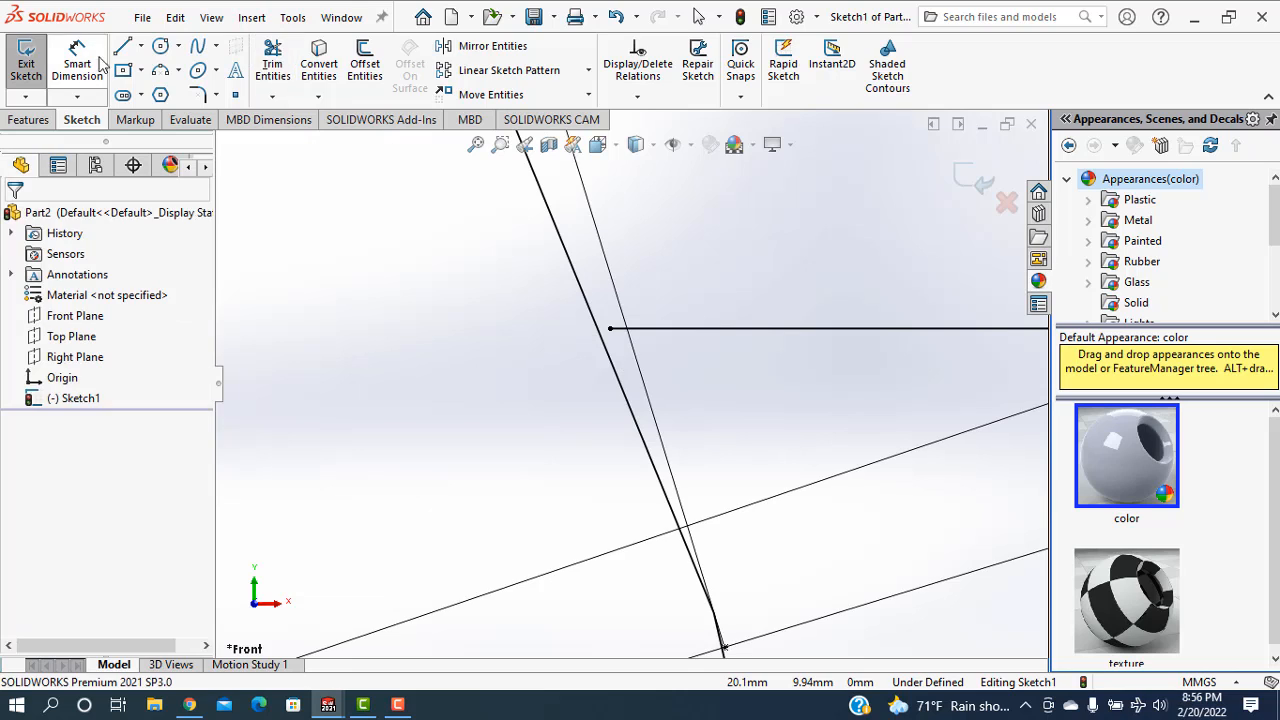
# Step: Draw a horizontal line about 0.11 mm long from the upper handle line's end to the open-end head's outer ellipse
pyautogui.click(609, 329)
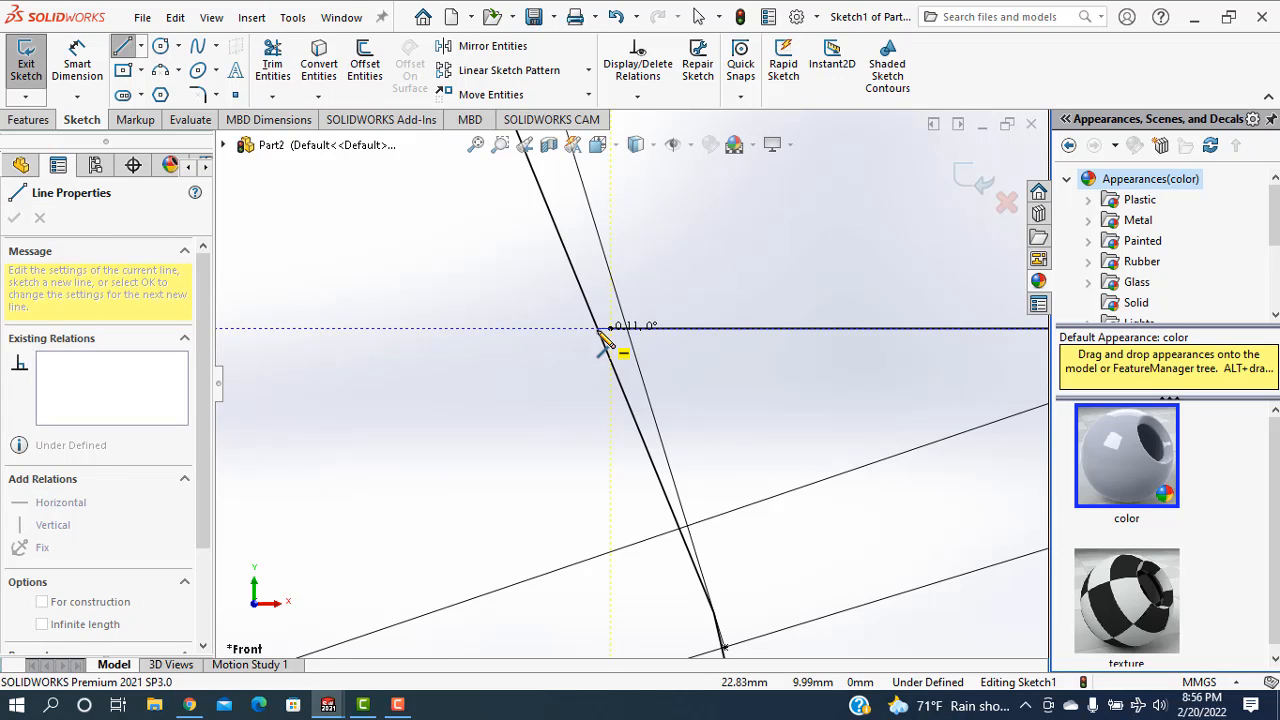
pyautogui.rightClick(516, 312)
pyautogui.click(533, 328)
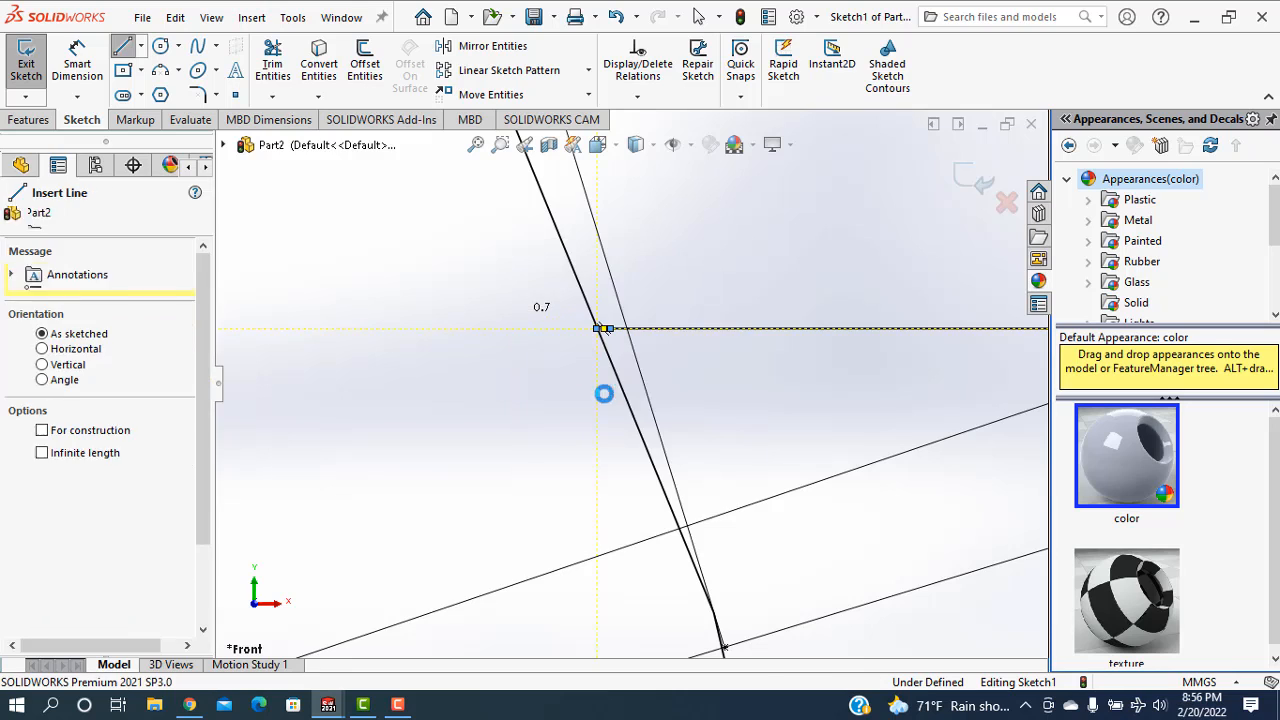
pyautogui.scroll(6, 627, 454)
pyautogui.scroll(8, 628, 461)
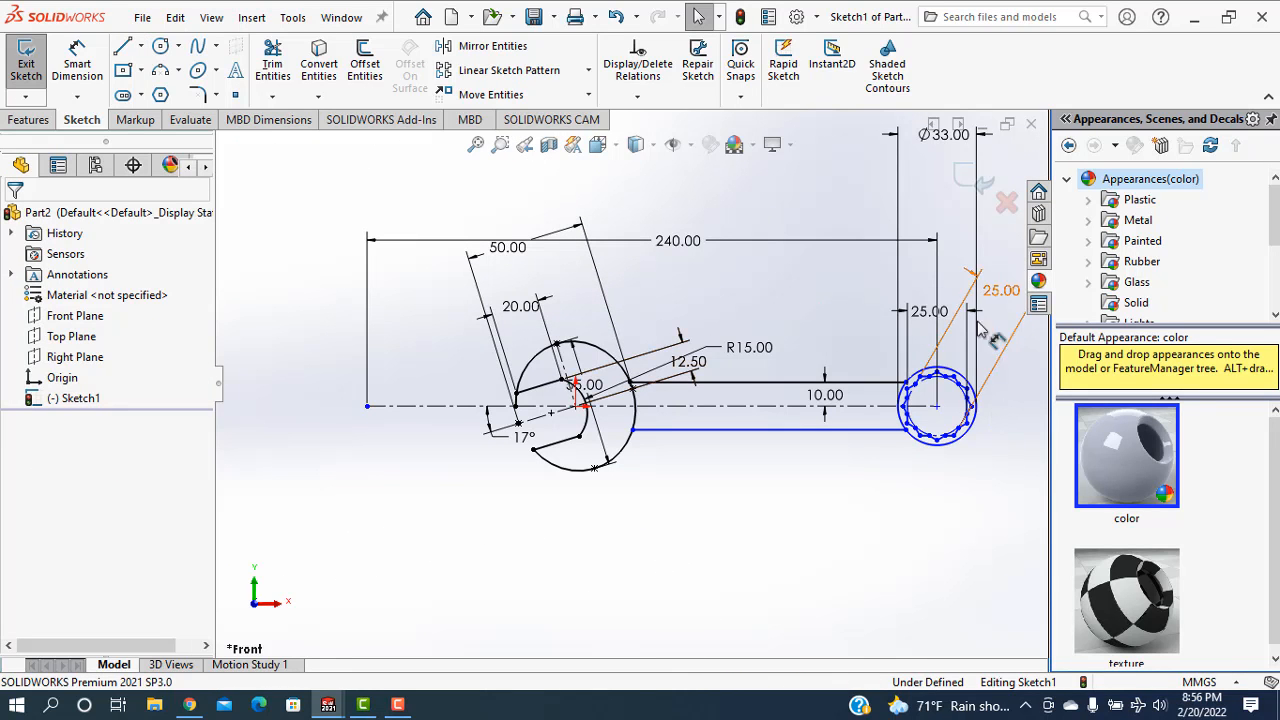
pyautogui.scroll(3, 1005, 440)
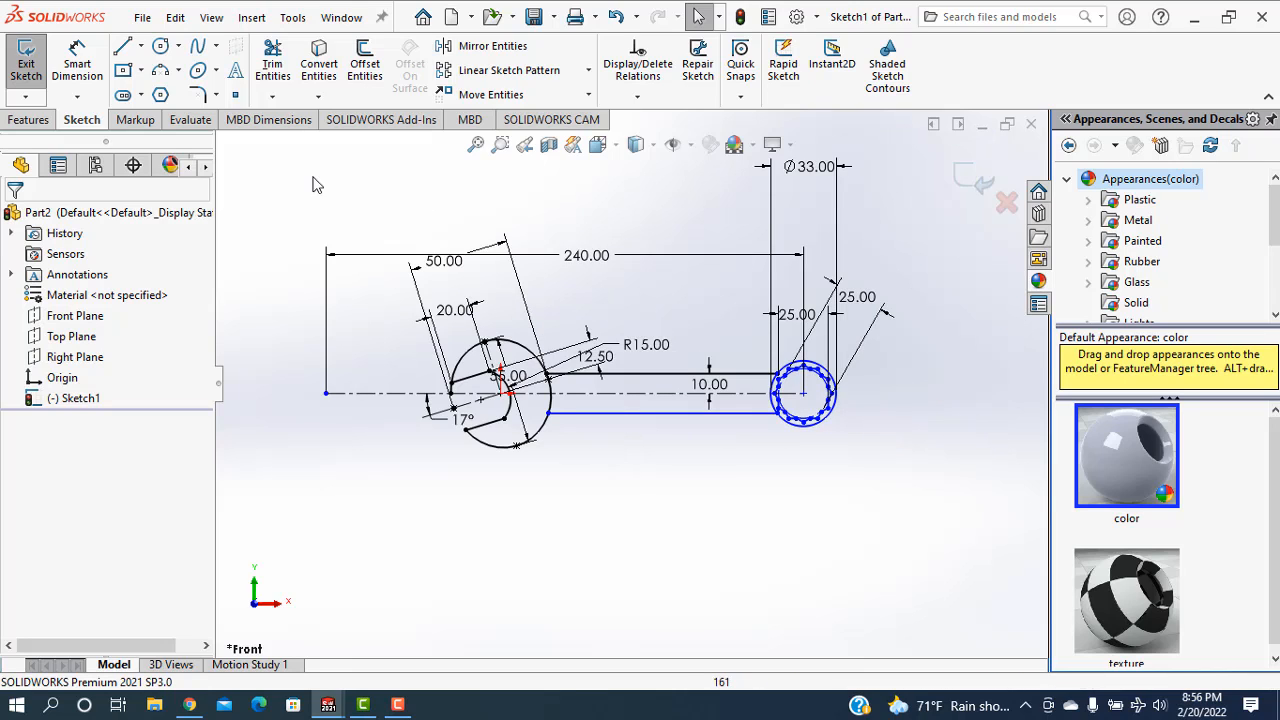
# Step: Extrude the open-end head region and the 12-point ring region 10 mm with Mid Plane
pyautogui.click(29, 120)
pyautogui.click(33, 62)
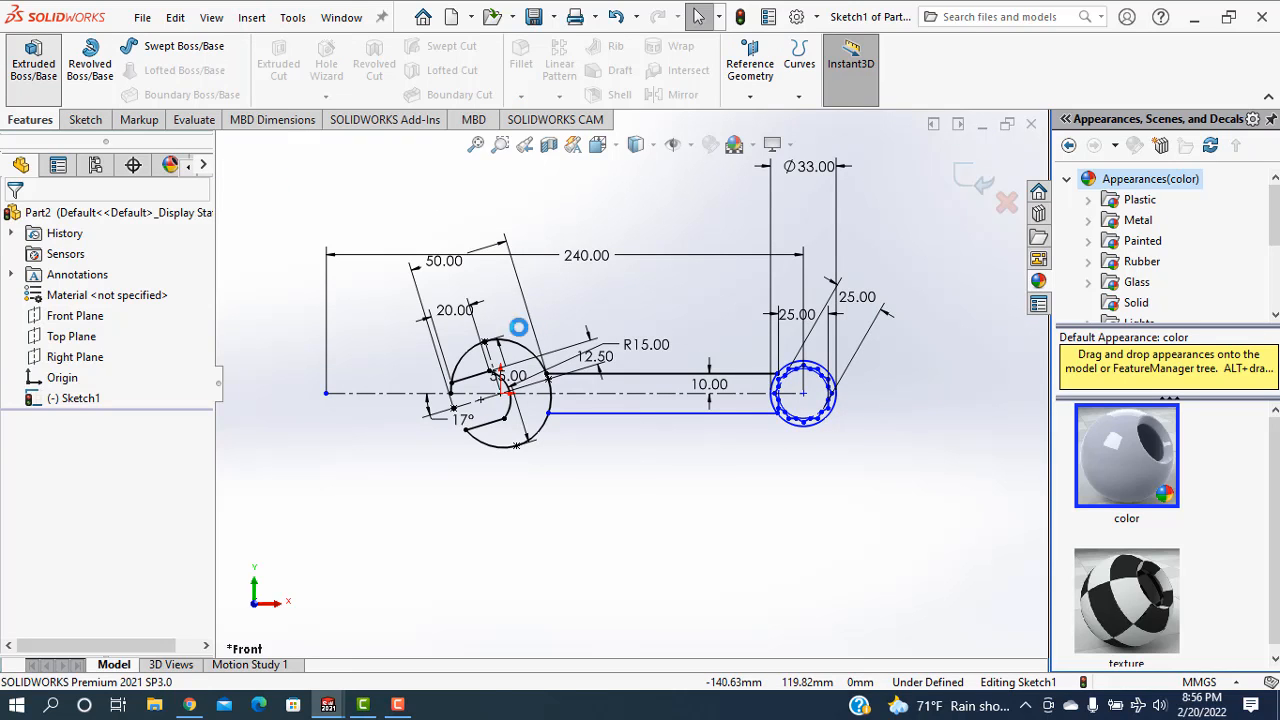
pyautogui.click(570, 466)
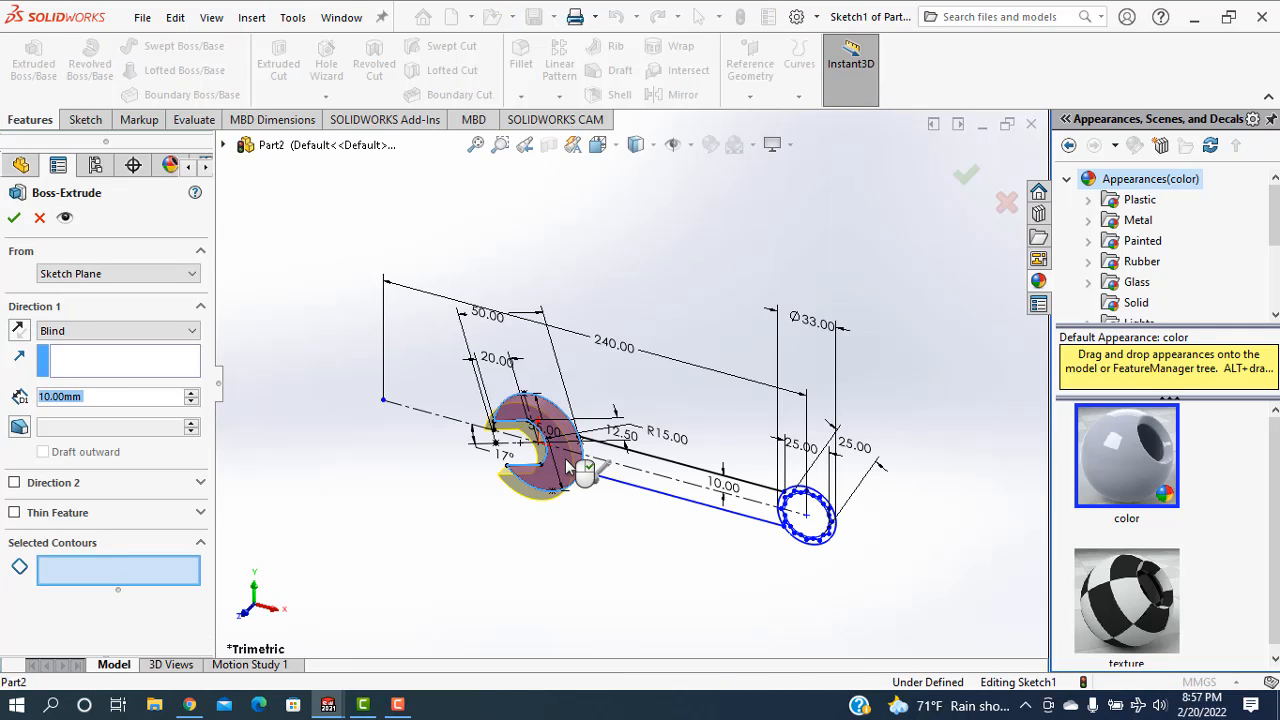
pyautogui.scroll(-5, 835, 556)
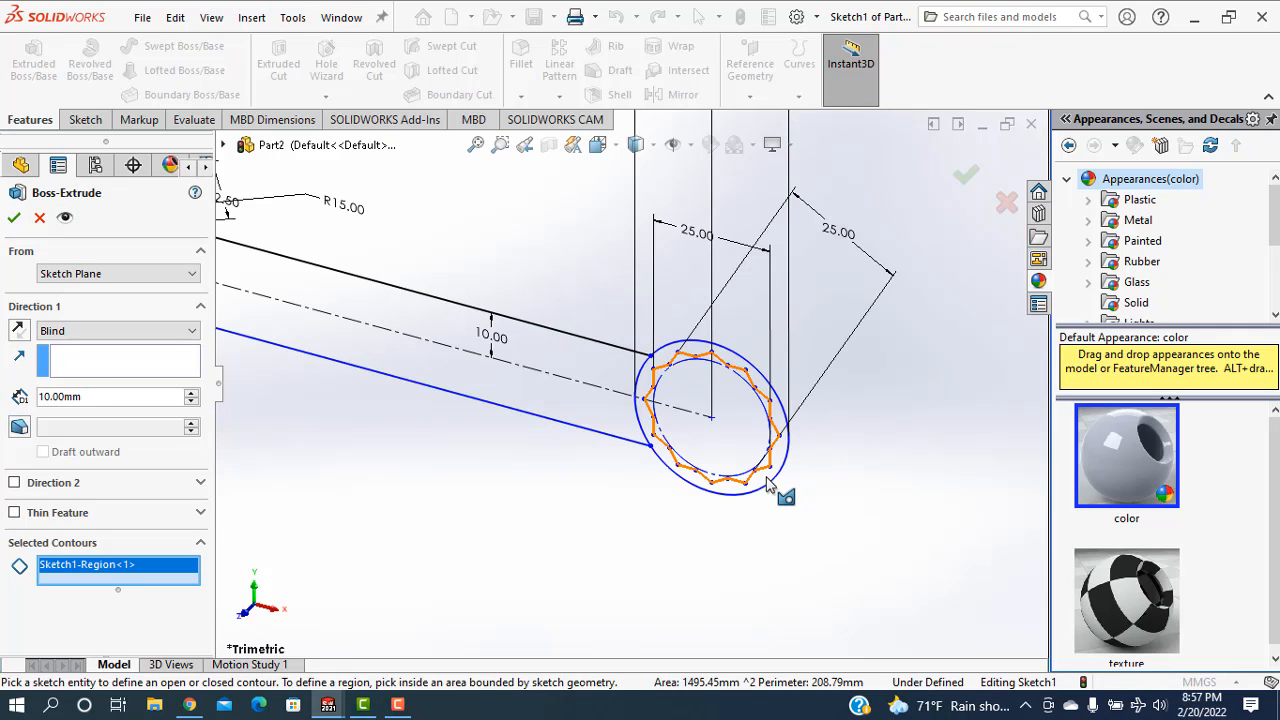
pyautogui.scroll(-2, 755, 475)
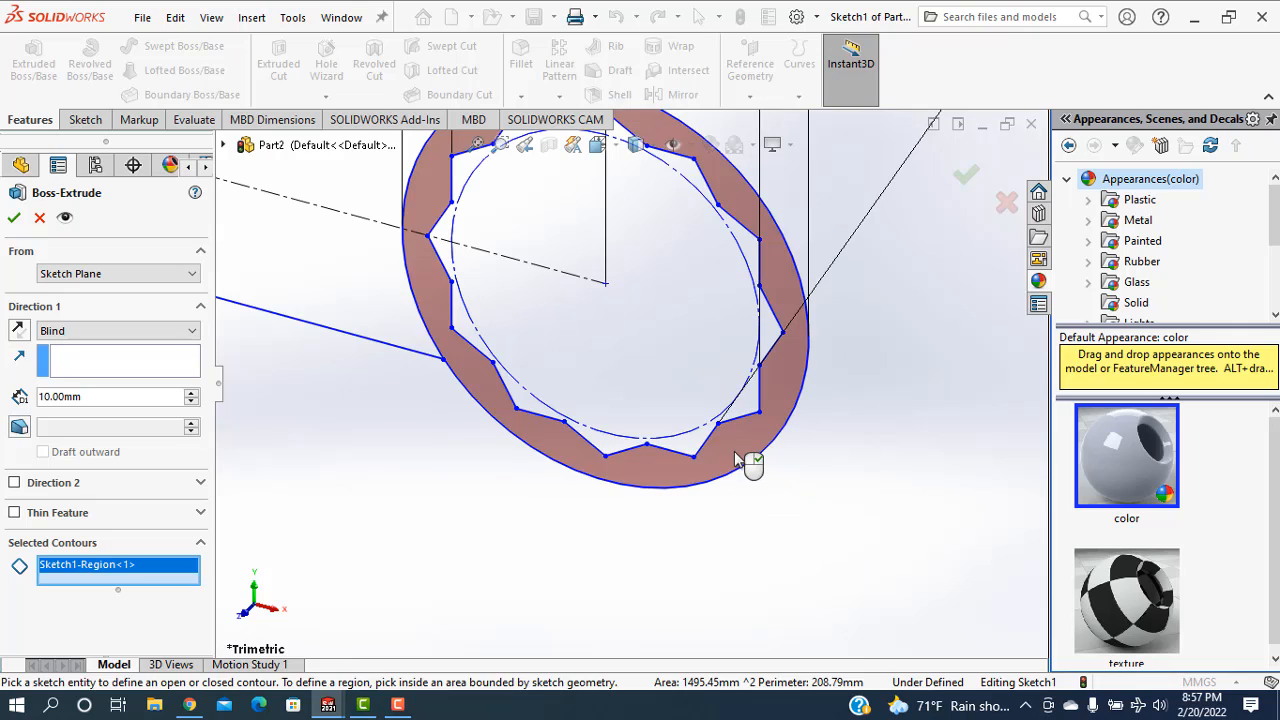
pyautogui.click(750, 462)
pyautogui.click(120, 338)
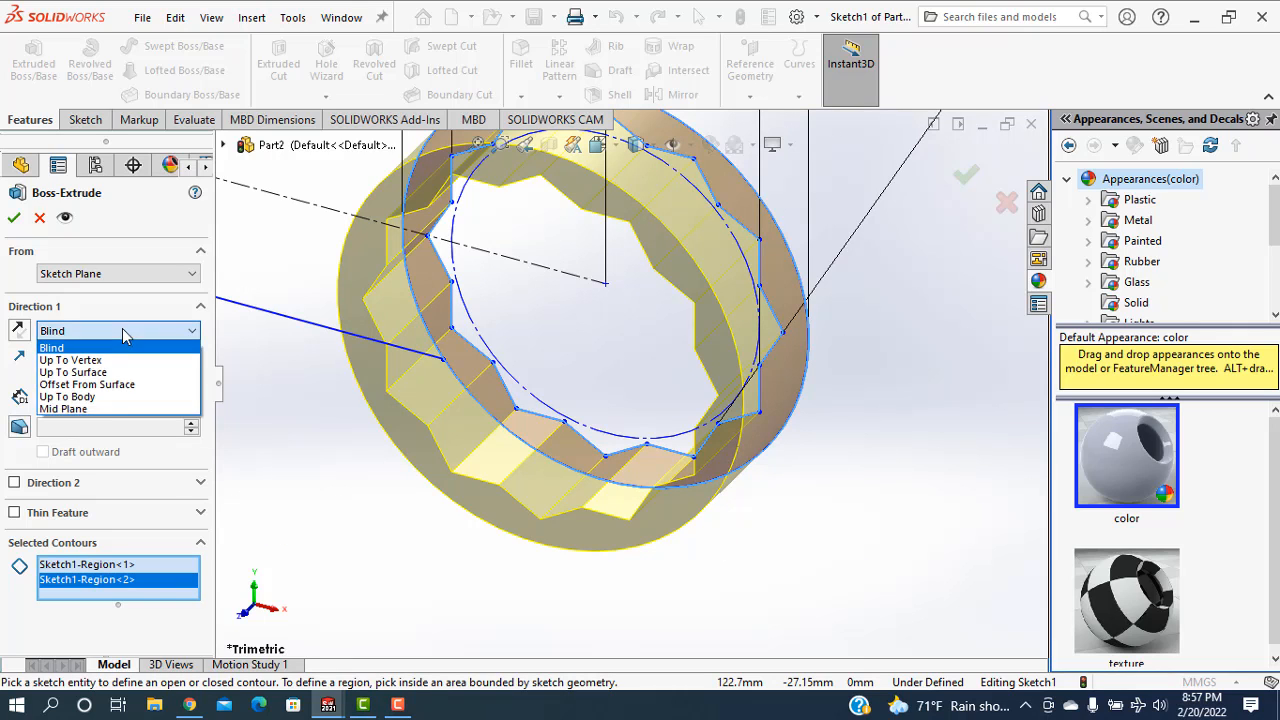
pyautogui.click(107, 409)
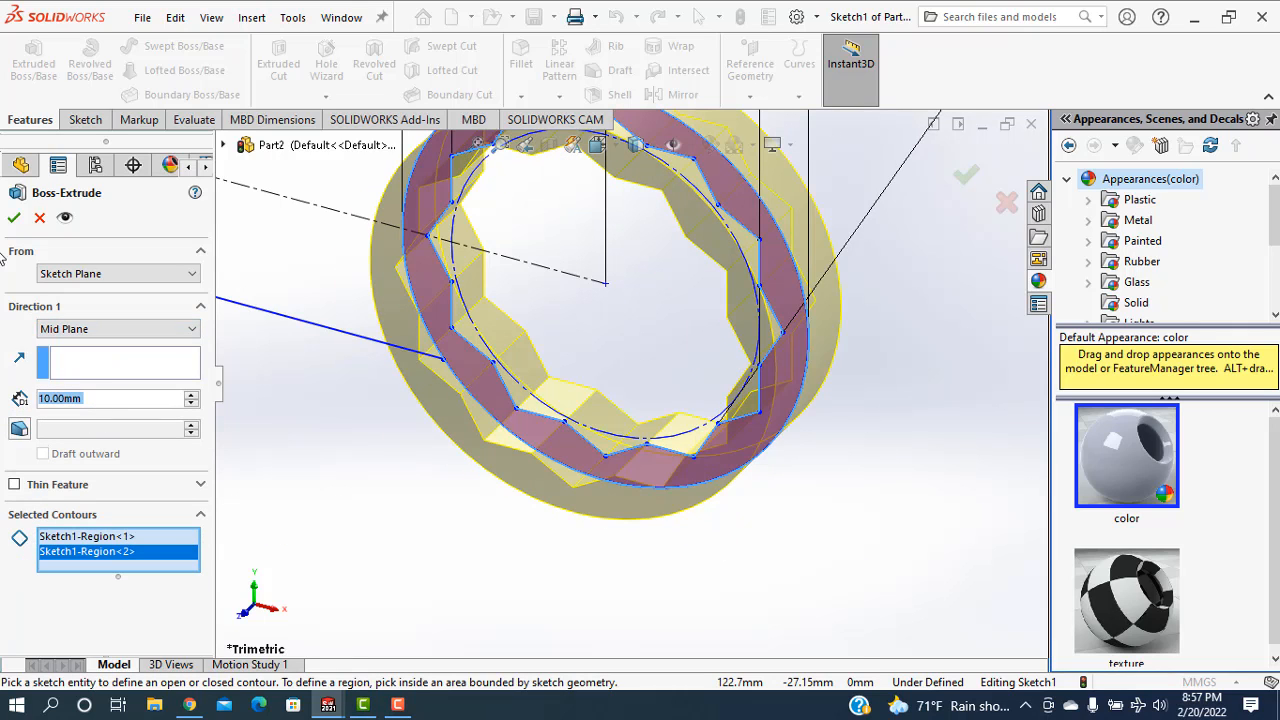
pyautogui.click(13, 220)
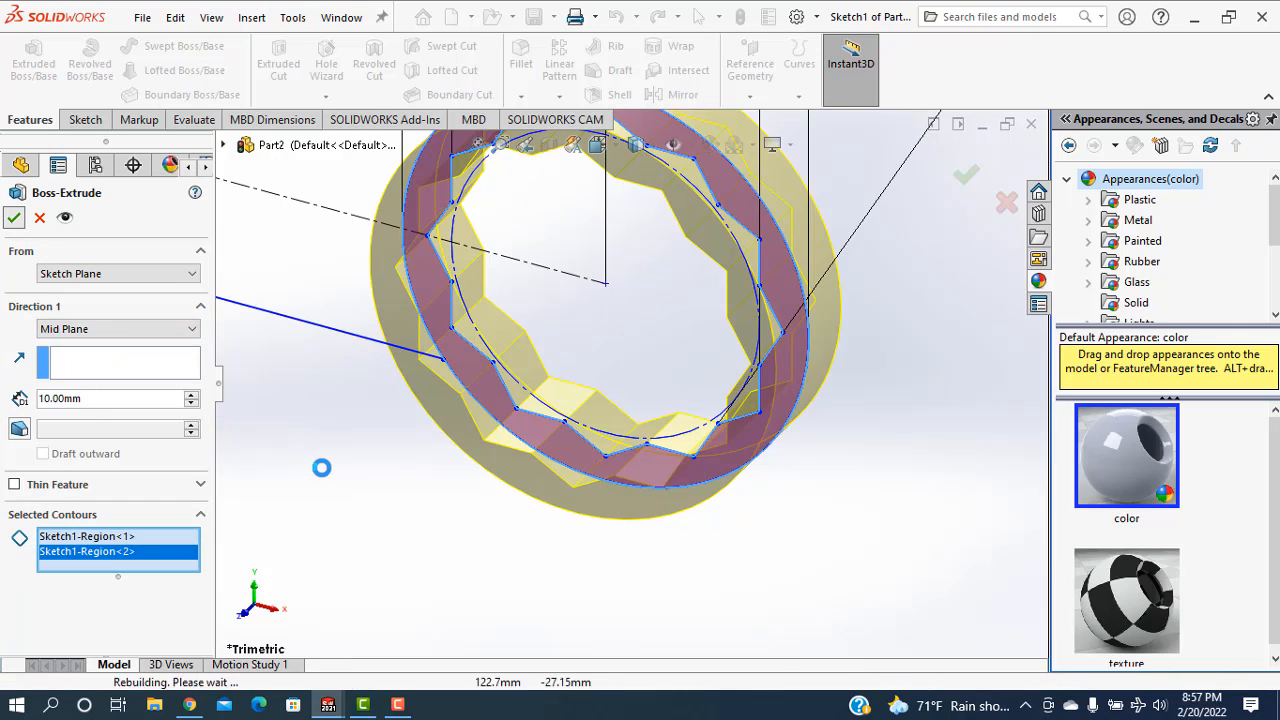
# Step: Reuse the spanner sketch to extrude the handle region 6 mm with Mid Plane, merging it with the existing bodies
pyautogui.scroll(5, 400, 505)
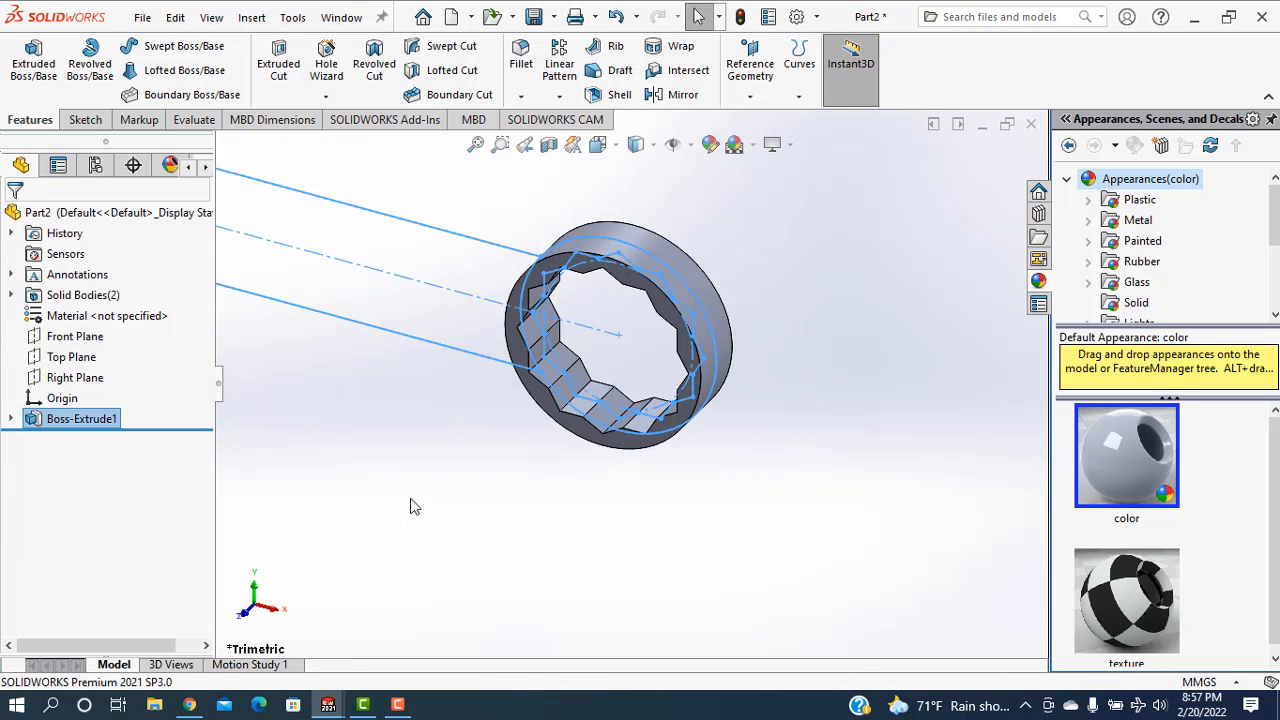
pyautogui.click(12, 419)
pyautogui.click(90, 439)
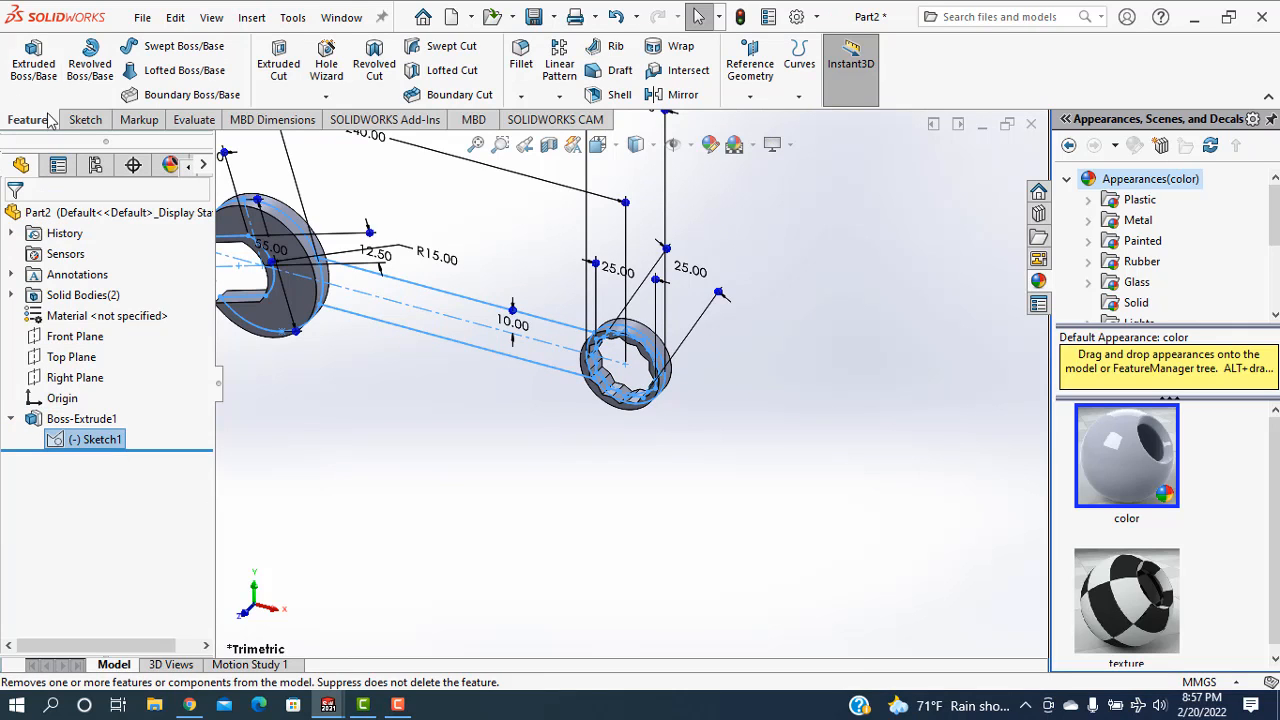
pyautogui.click(33, 62)
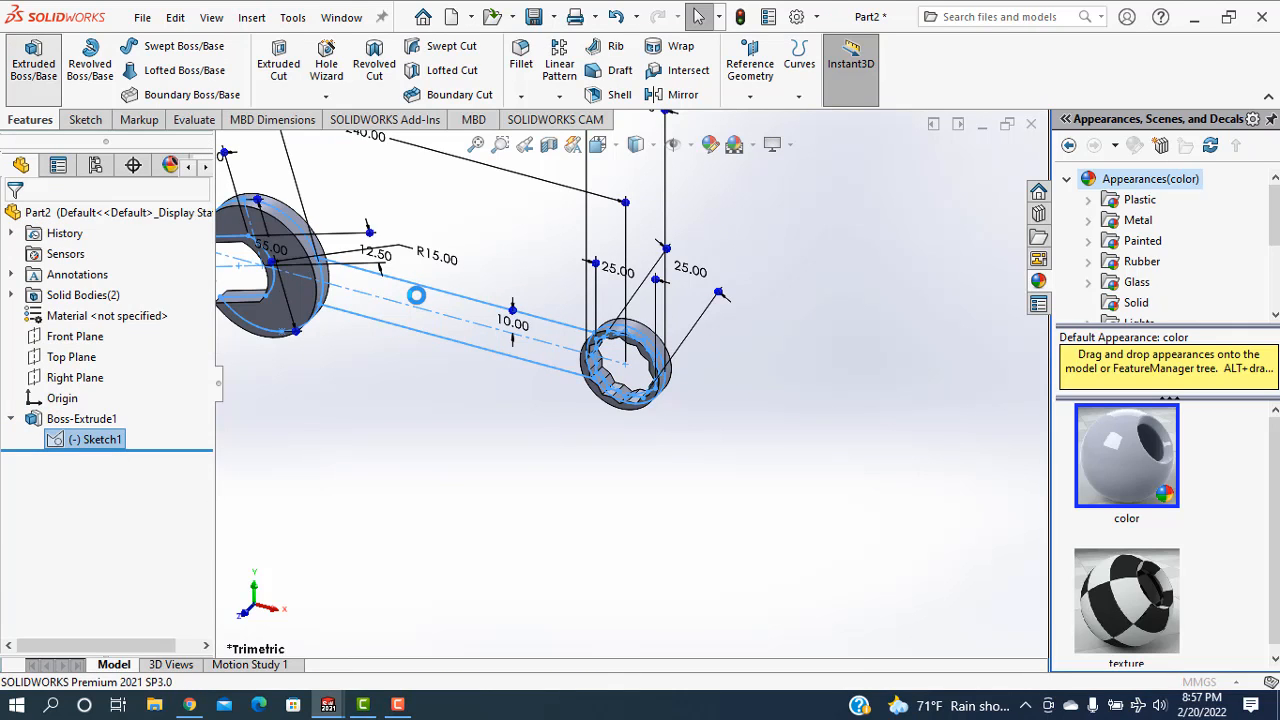
pyautogui.click(440, 316)
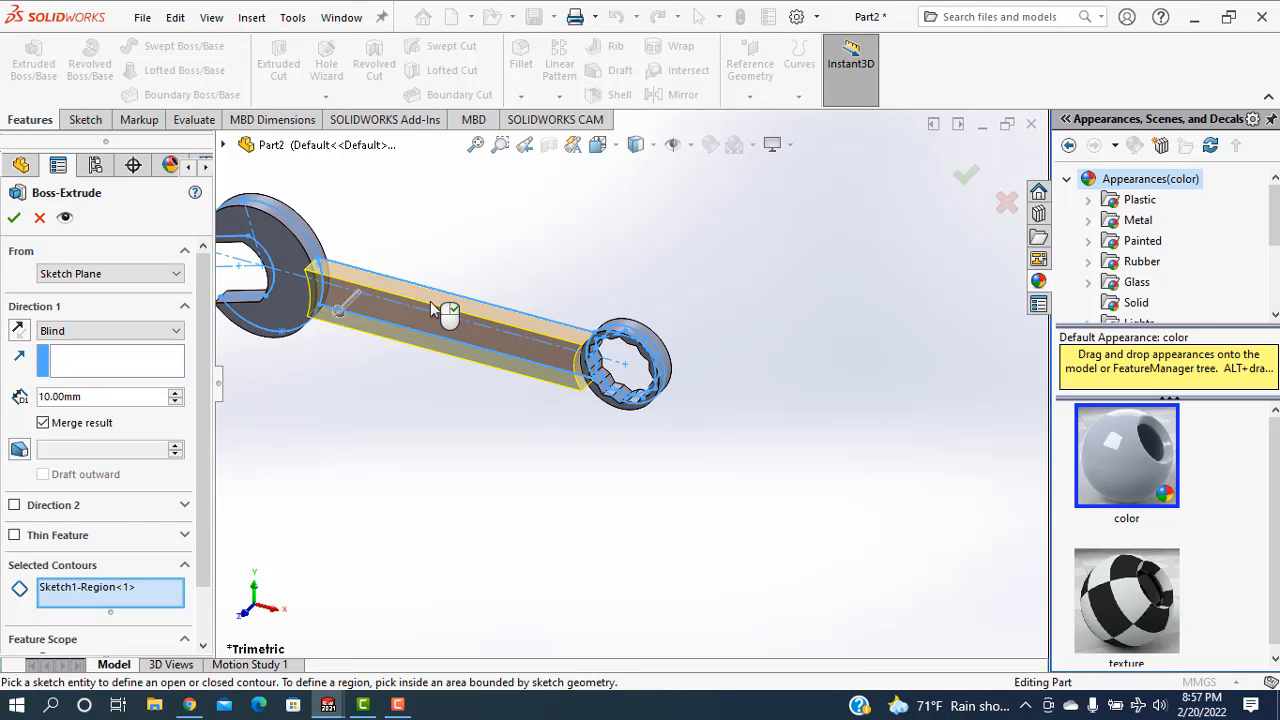
pyautogui.click(84, 330)
pyautogui.click(92, 425)
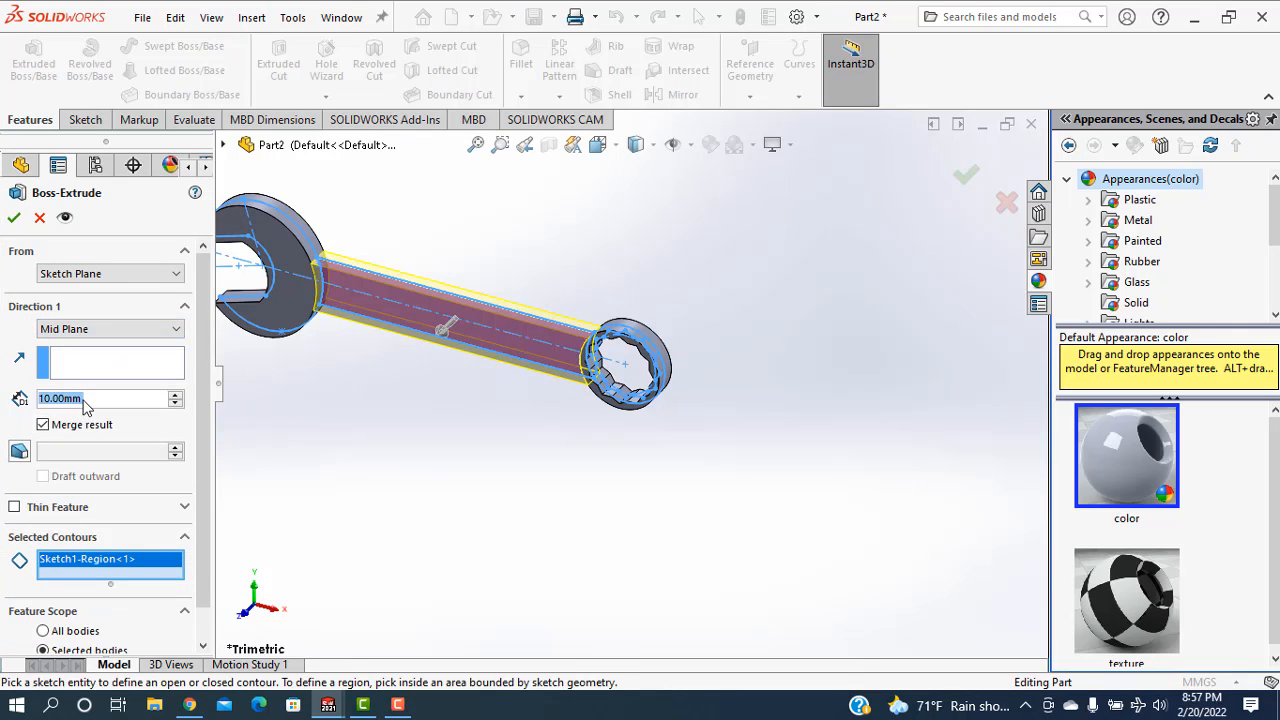
pyautogui.write('6')
pyautogui.press('Return')
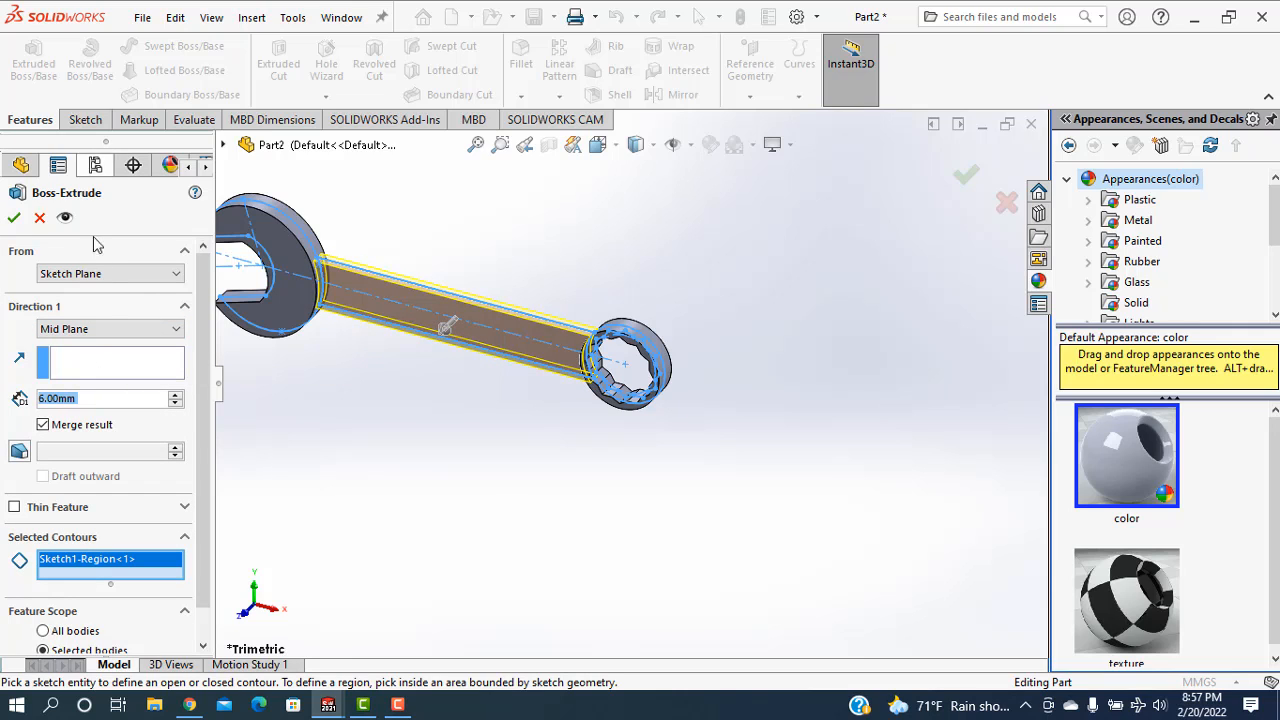
pyautogui.click(14, 219)
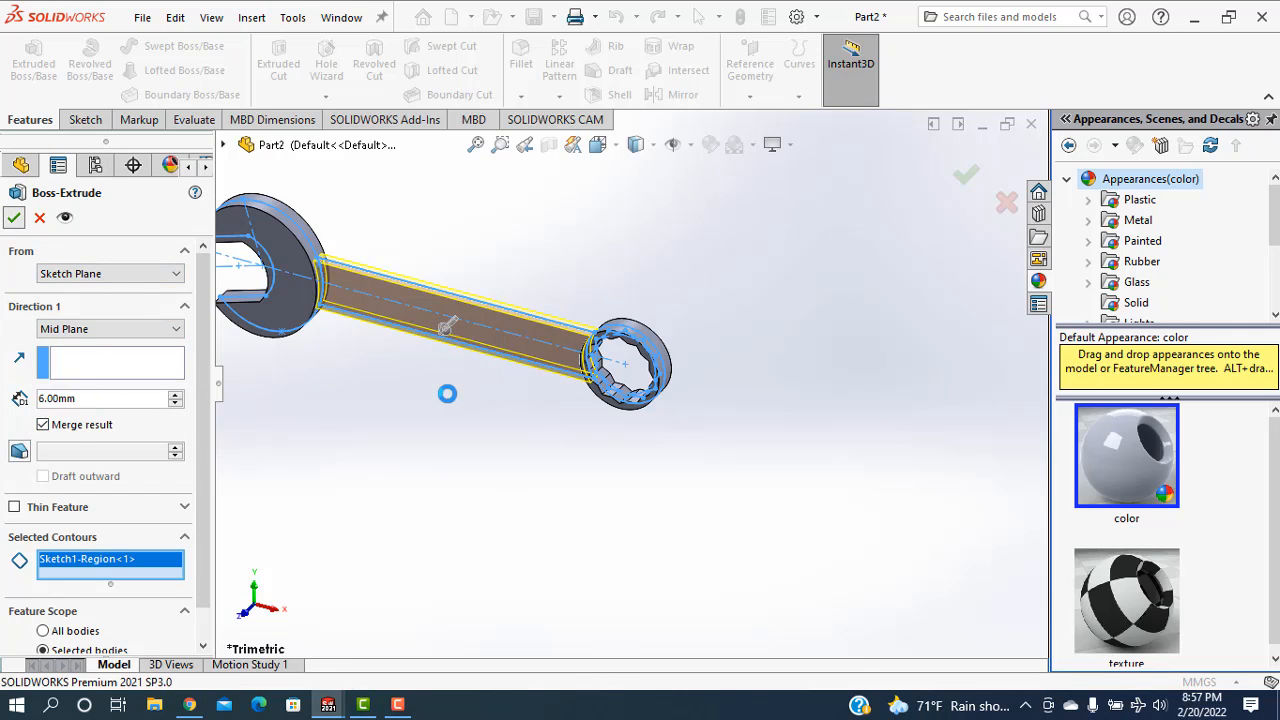
pyautogui.click(449, 427)
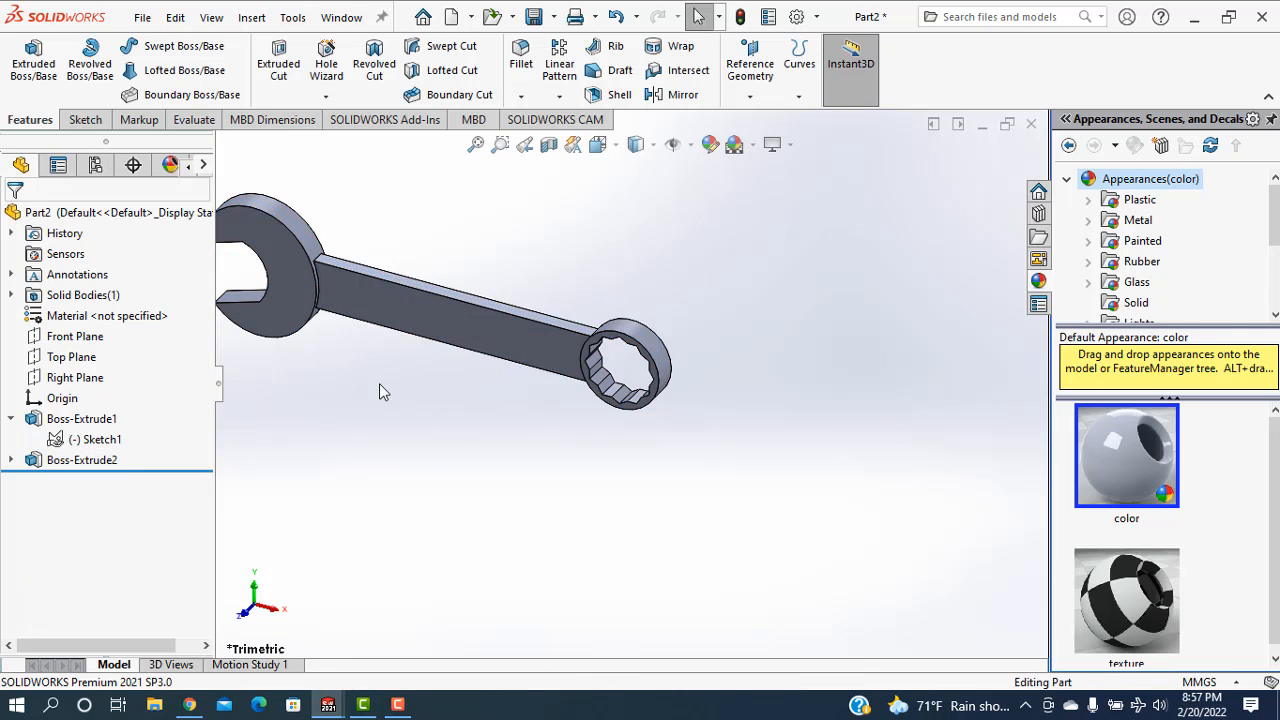
# Step: Start a fillet on the upper and lower short edges where the handle meets the open-end head
pyautogui.scroll(3, 396, 382)
pyautogui.scroll(-6, 585, 302)
pyautogui.scroll(3, 590, 318)
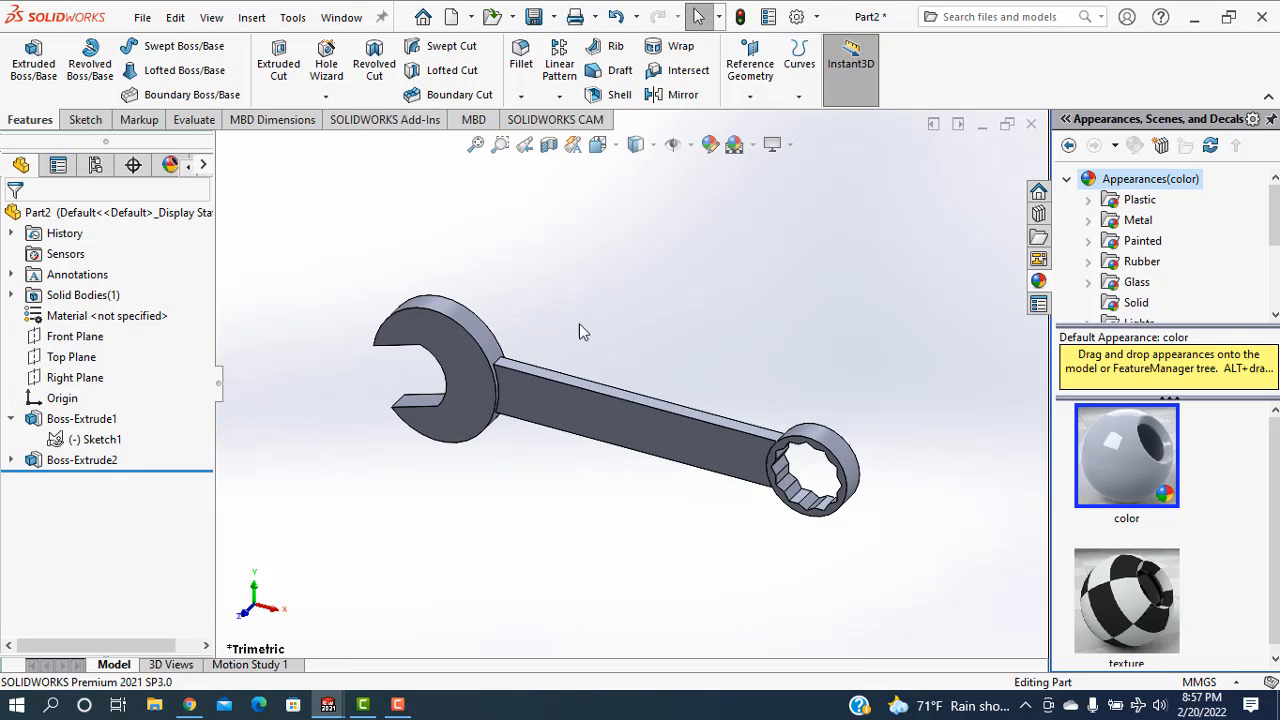
pyautogui.scroll(-3, 540, 365)
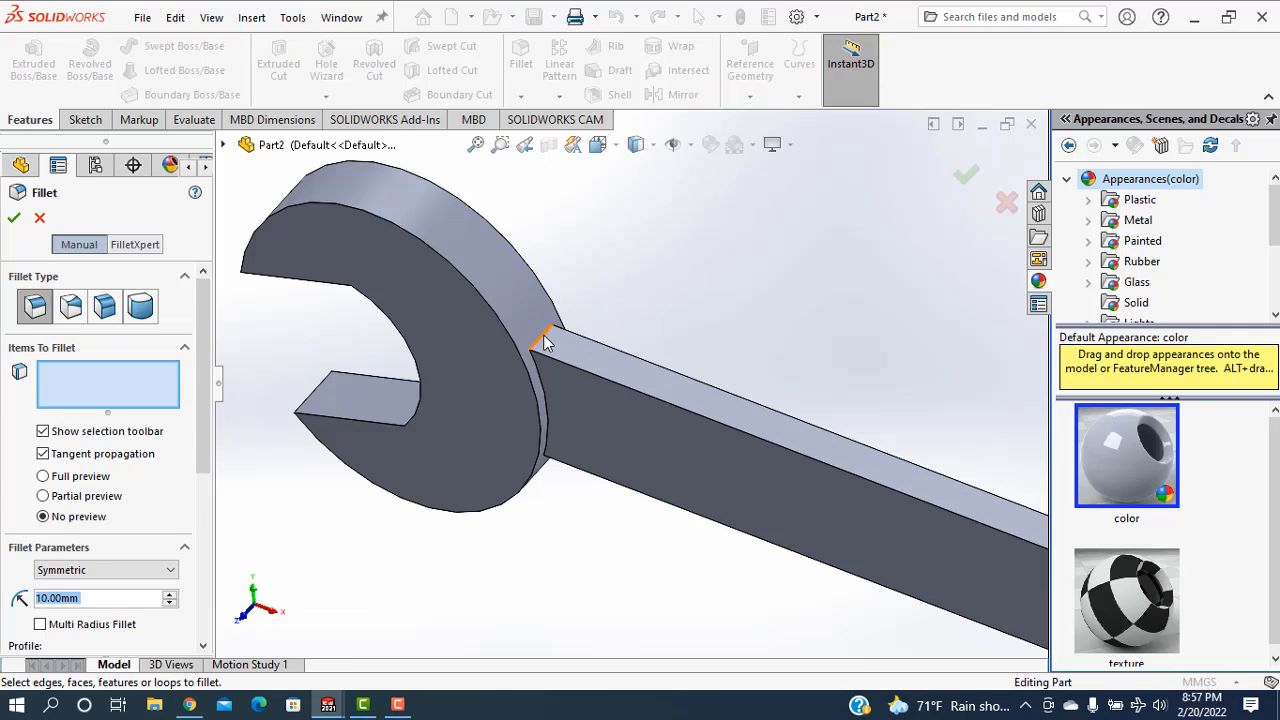
pyautogui.click(561, 383)
pyautogui.scroll(5, 628, 523)
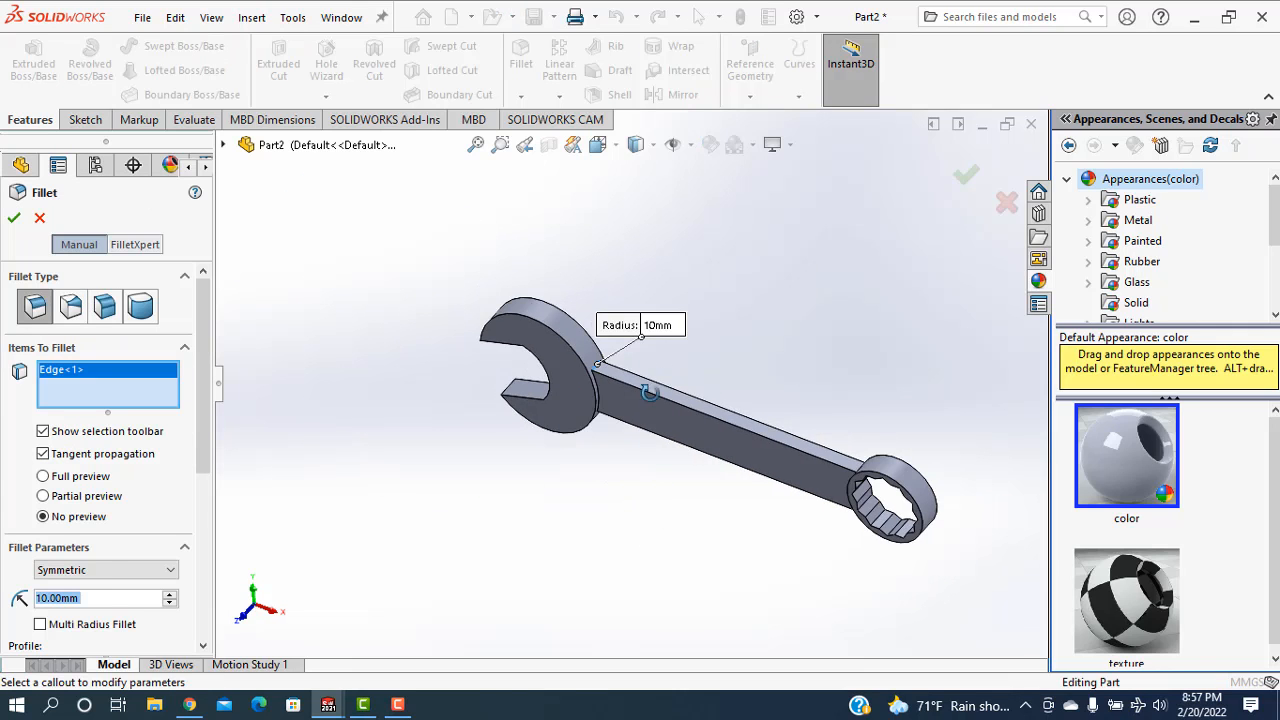
pyautogui.moveTo(637, 523); pyautogui.dragTo(685, 252, button='middle')
pyautogui.scroll(-5, 580, 458)
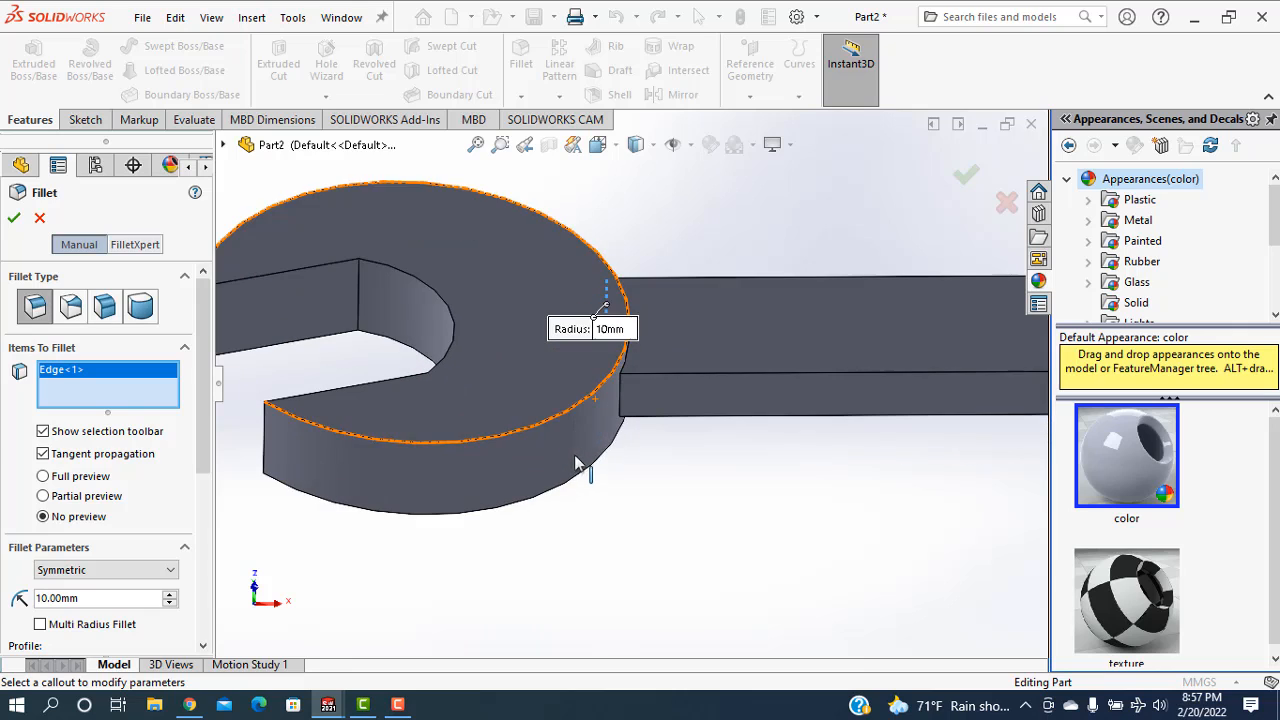
pyautogui.click(621, 402)
pyautogui.scroll(3, 662, 470)
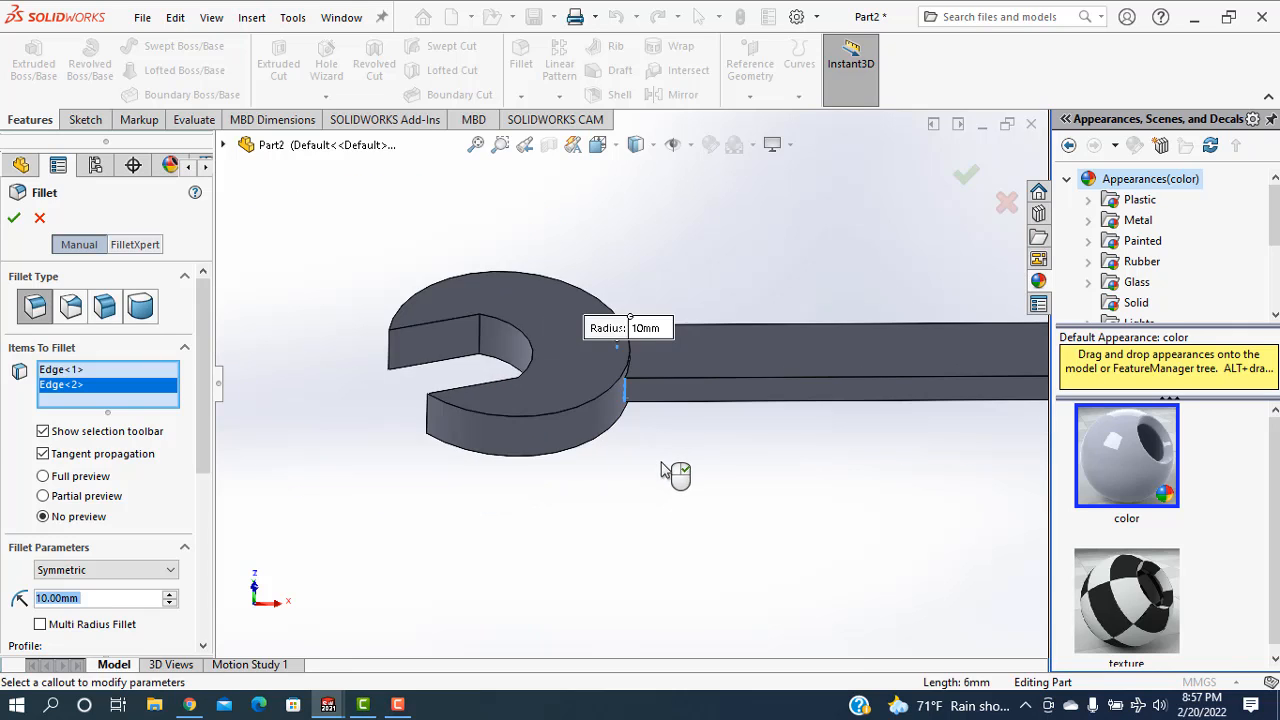
# Step: Add the two short edges where the handle meets the 12-point ring and fillet all four junctions with a 30 mm radius
pyautogui.scroll(4, 662, 470)
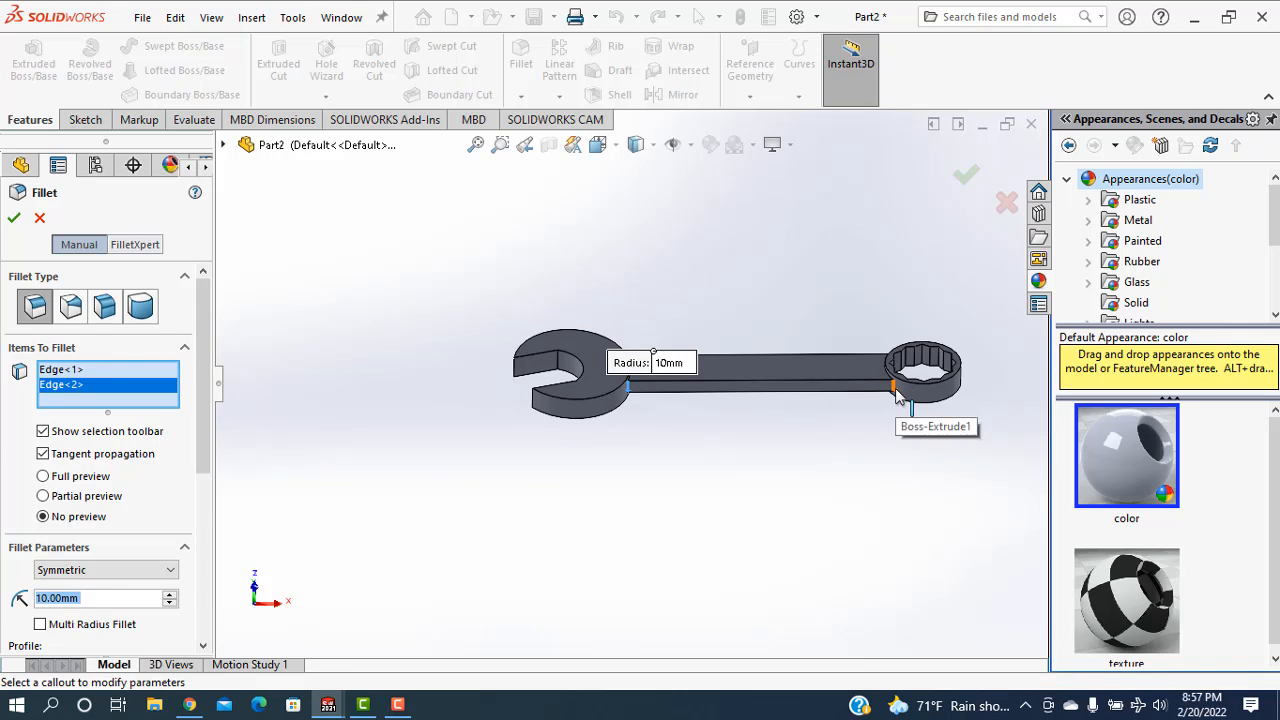
pyautogui.click(896, 390)
pyautogui.moveTo(853, 293); pyautogui.dragTo(833, 536, button='middle')
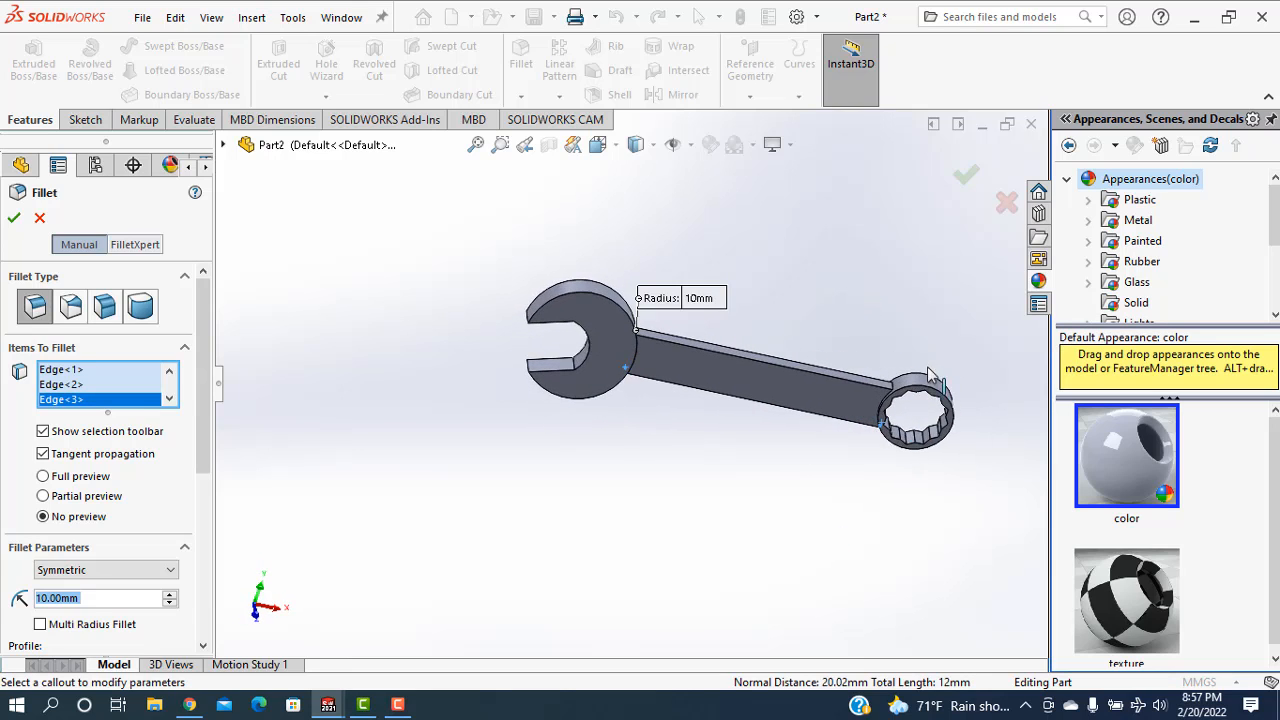
pyautogui.scroll(-5, 889, 401)
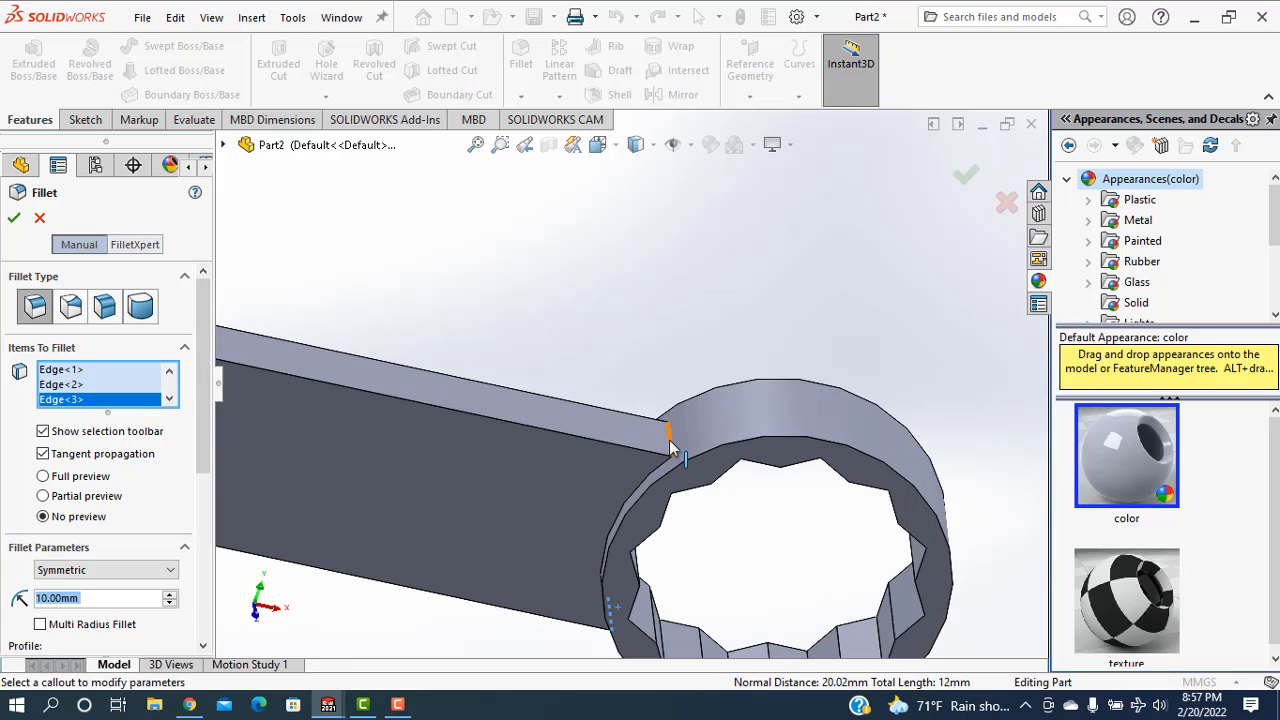
pyautogui.click(670, 446)
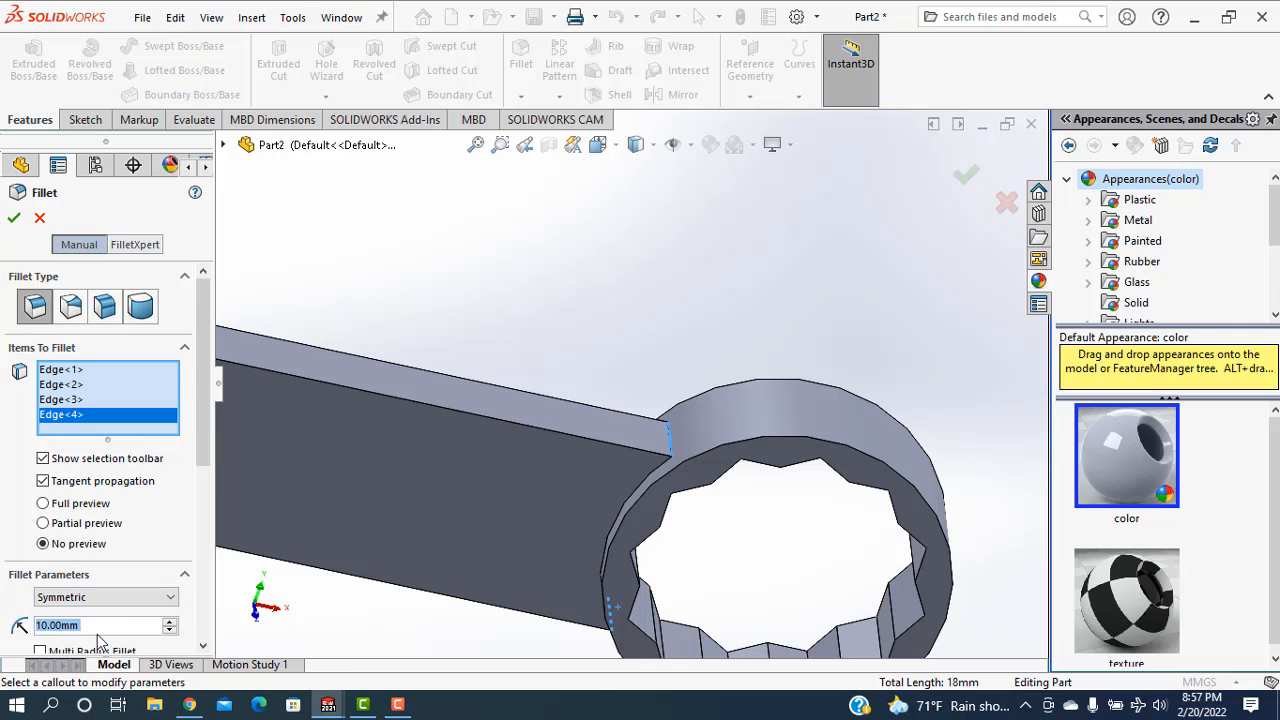
pyautogui.scroll(2, 97, 630)
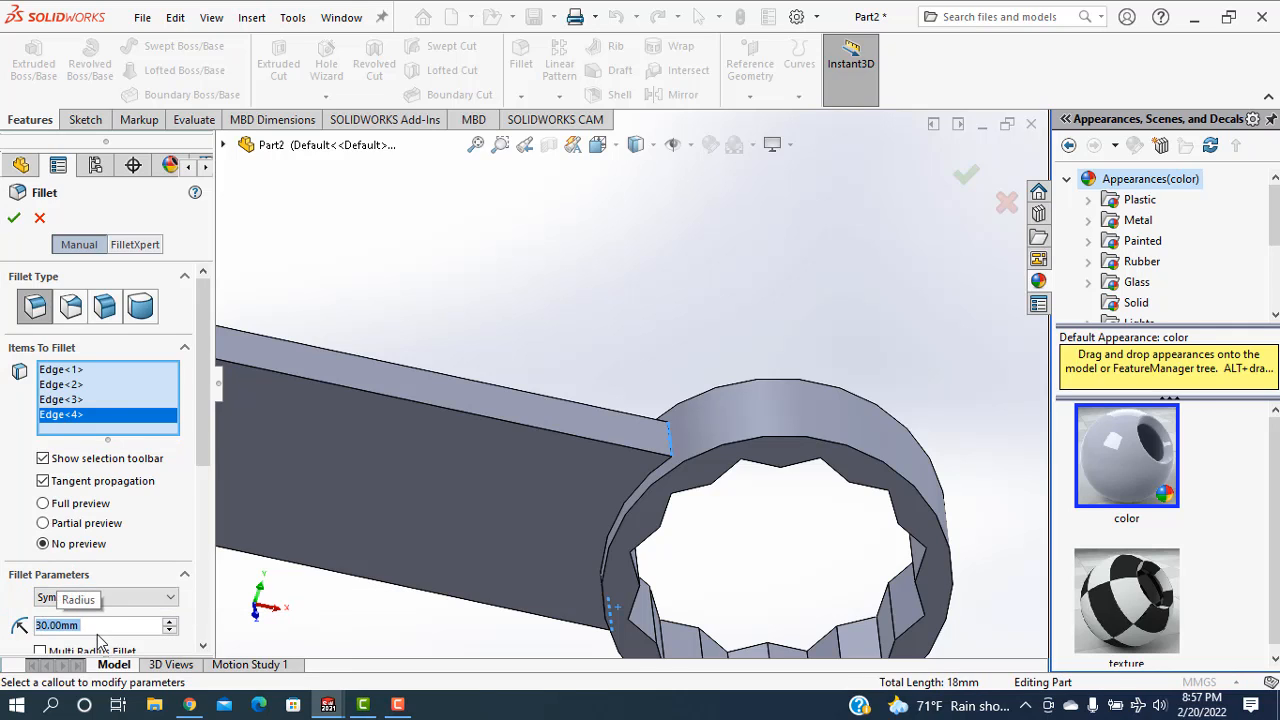
pyautogui.click(13, 220)
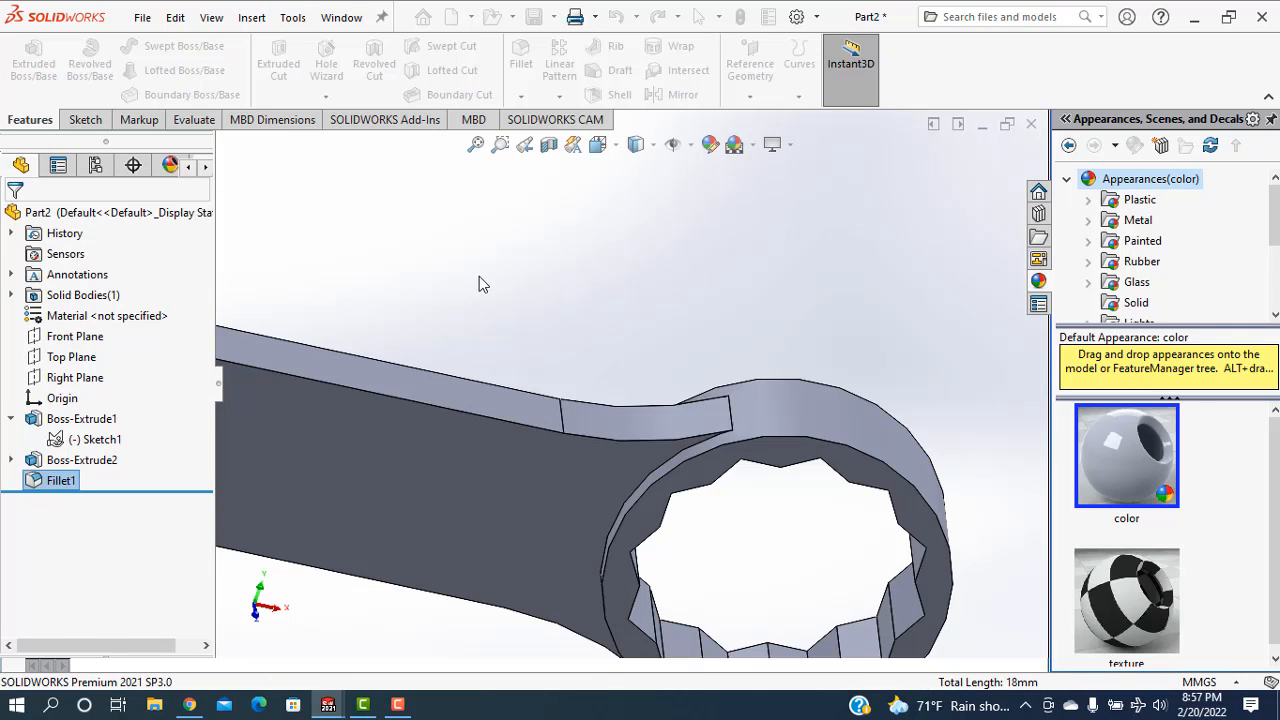
# Step: Start a sketch on the handle's front face and convert the face's outline into sketch entities
pyautogui.scroll(5, 540, 350)
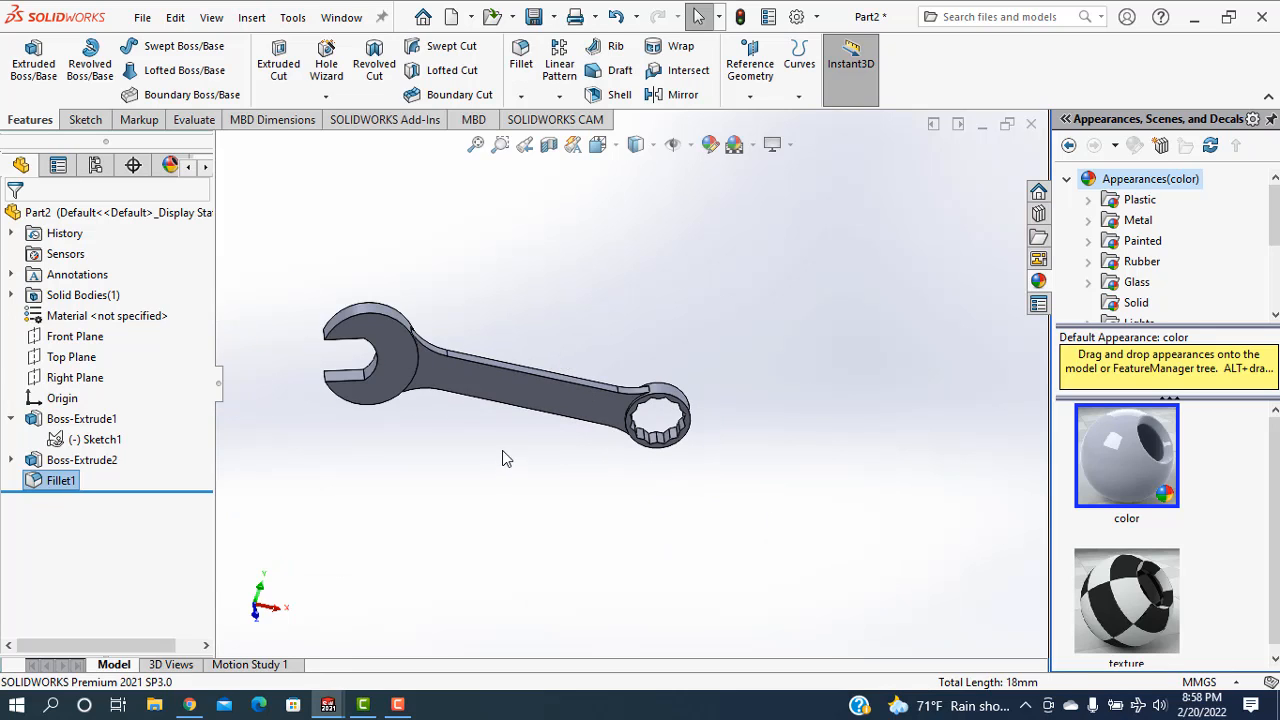
pyautogui.moveTo(502, 458); pyautogui.dragTo(497, 409, button='middle')
pyautogui.scroll(-3, 553, 364)
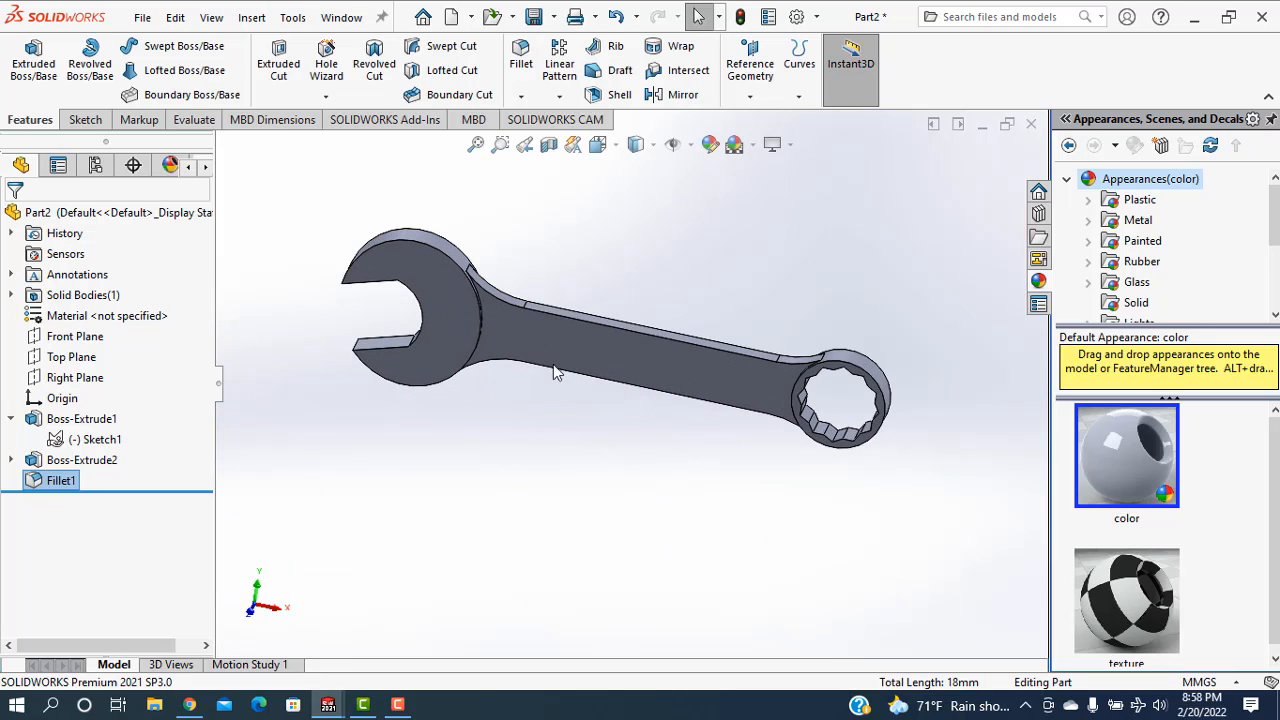
pyautogui.click(599, 357)
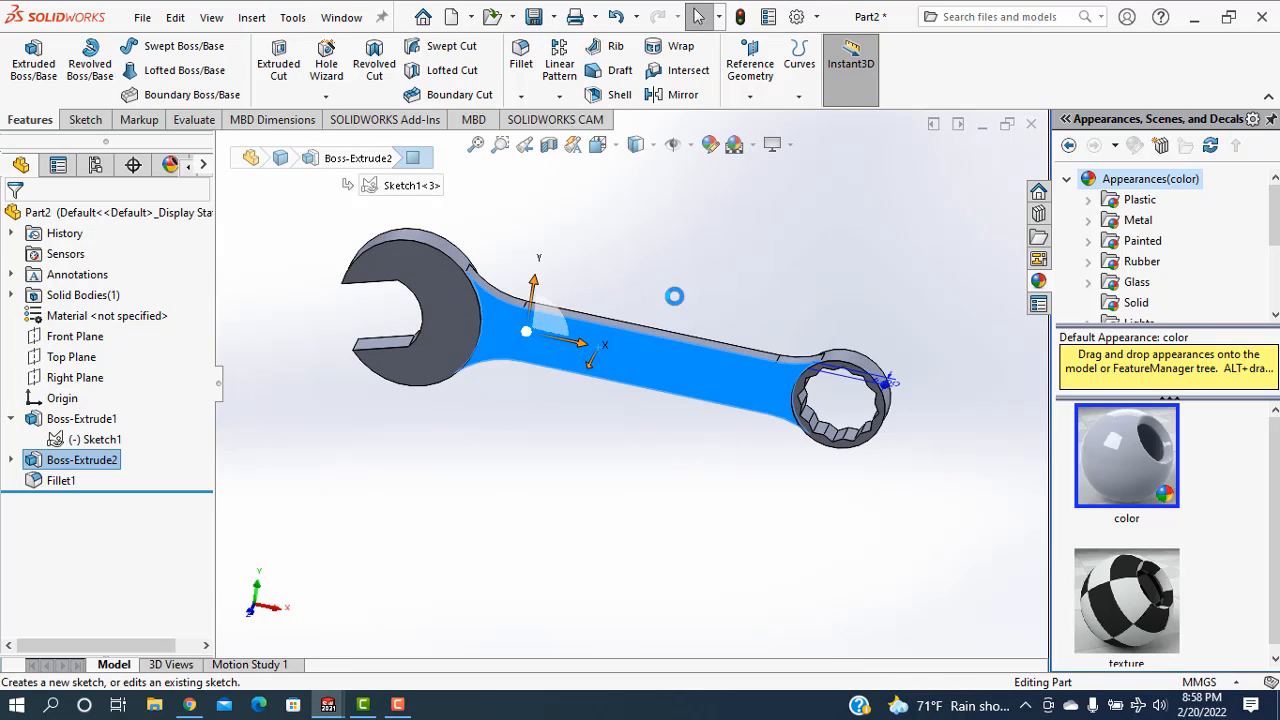
pyautogui.click(706, 296)
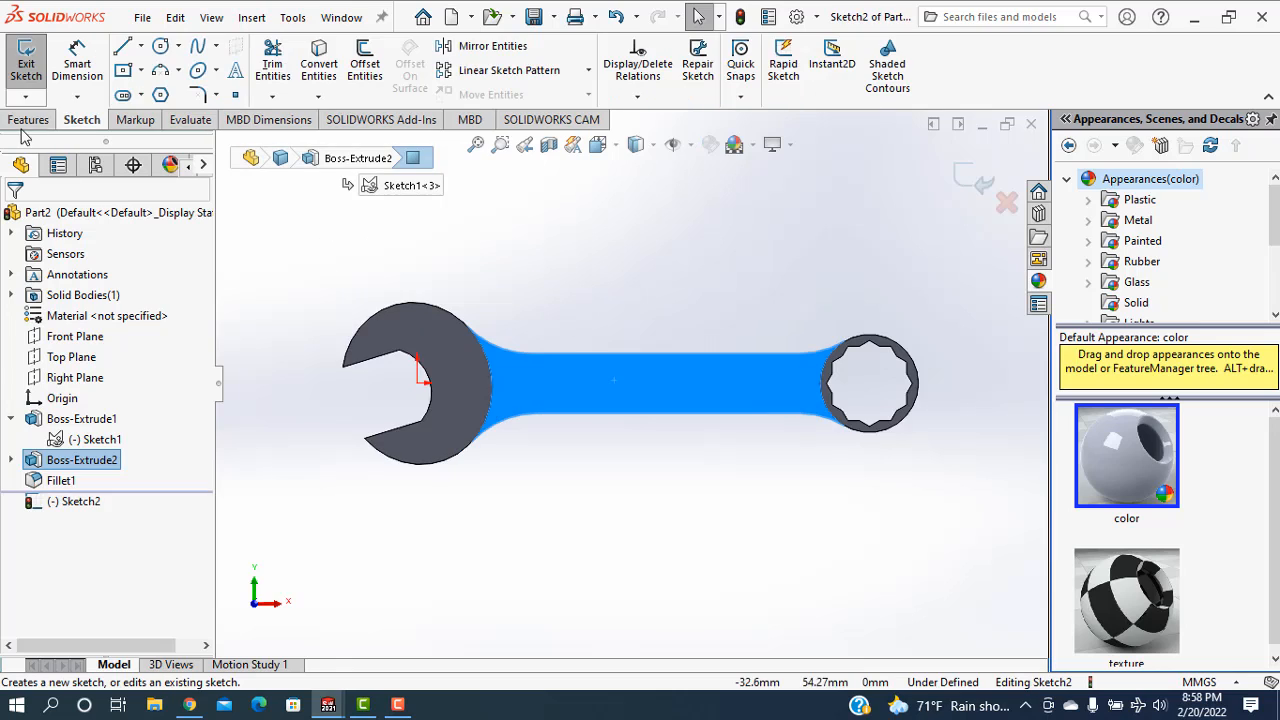
pyautogui.click(319, 64)
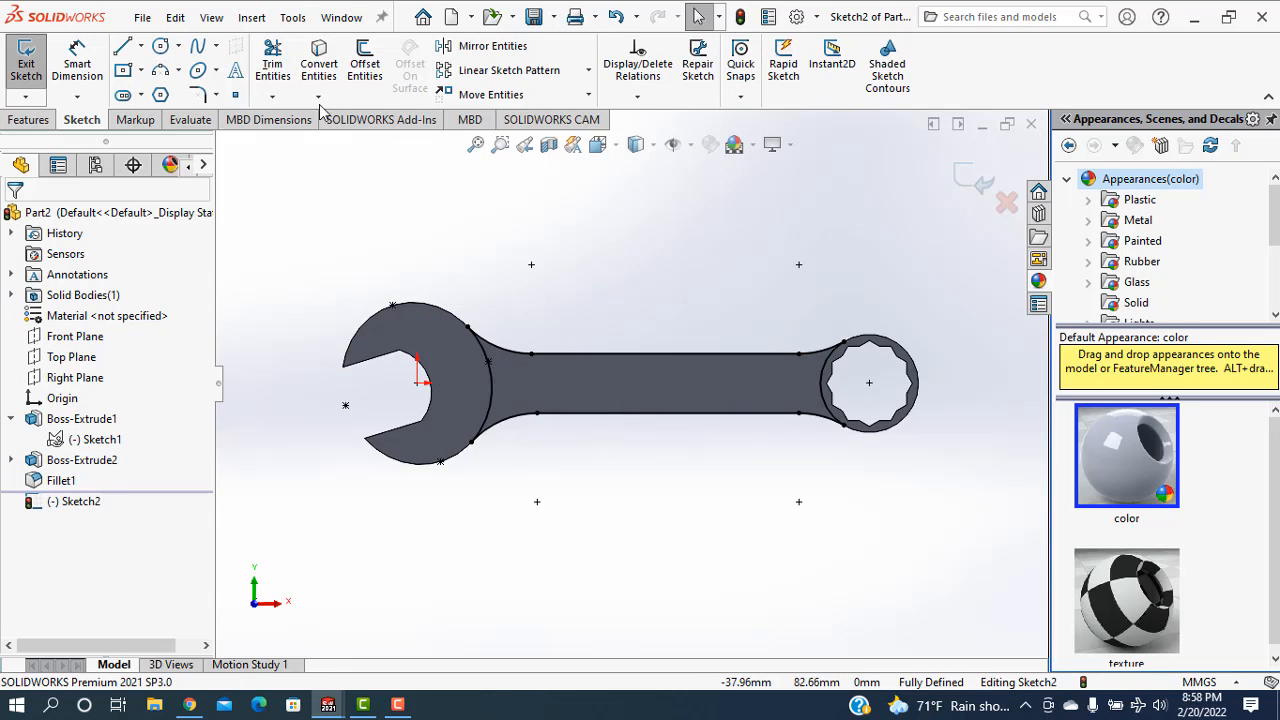
# Step: Offset the whole chain of the converted handle outline 5 mm inward with its dimension added
pyautogui.click(362, 70)
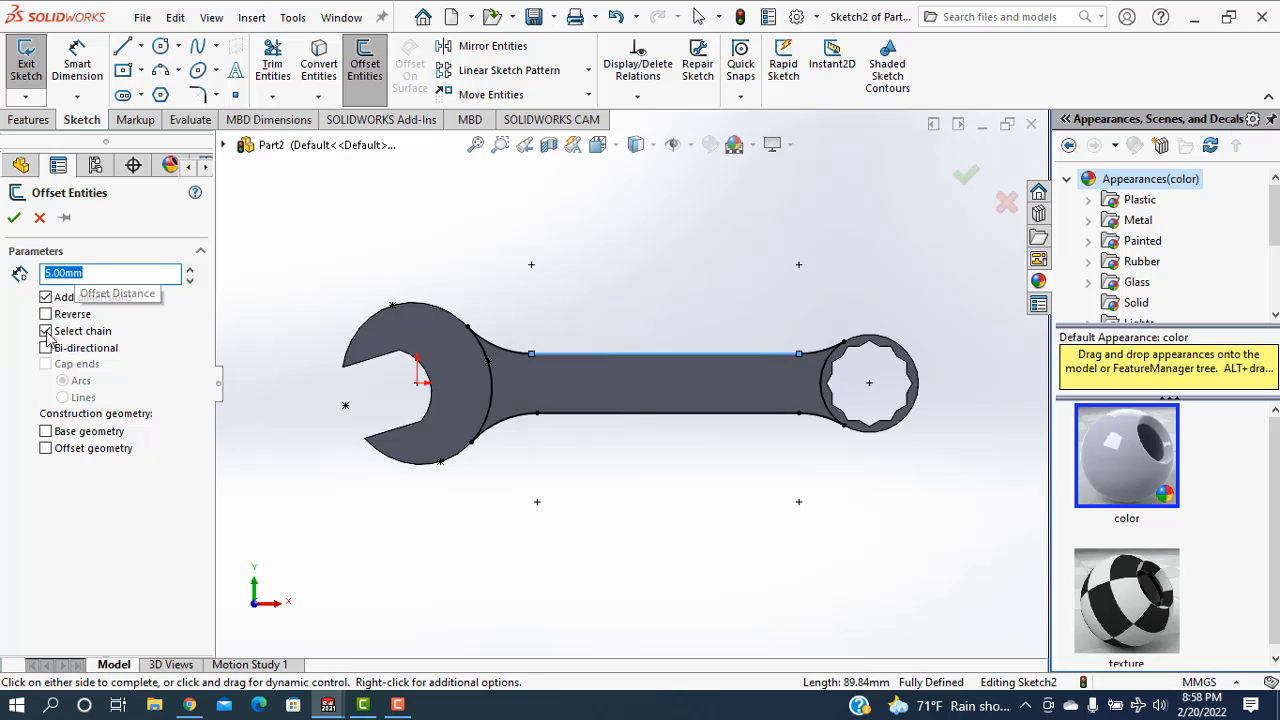
pyautogui.click(45, 314)
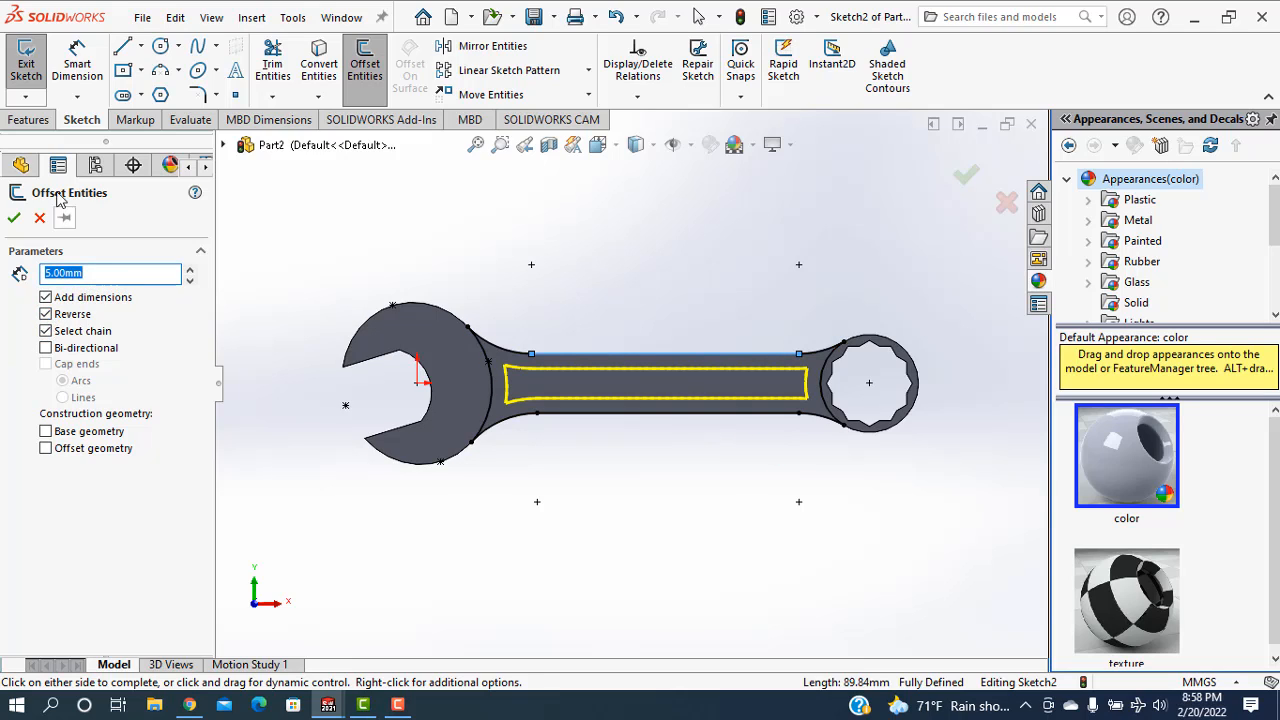
pyautogui.press('Return')
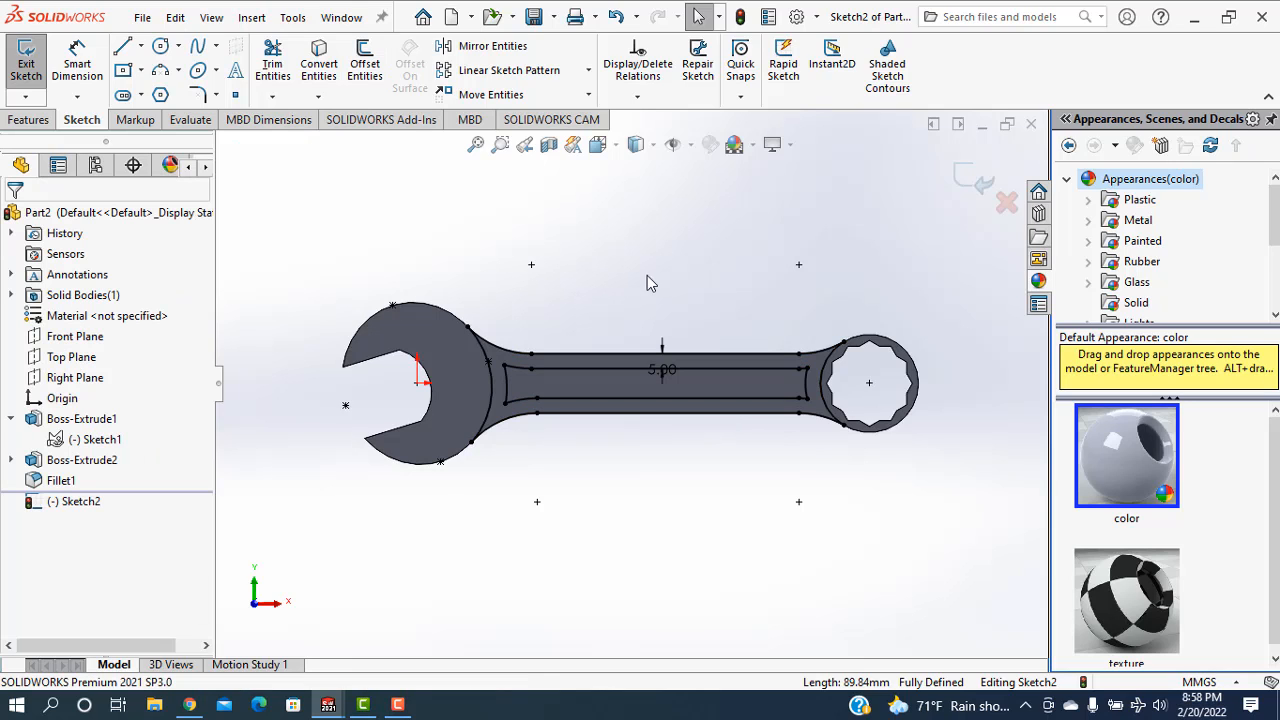
# Step: Cut the inner offset region 1 mm deep into the handle's front face with a Blind extruded cut
pyautogui.click(28, 120)
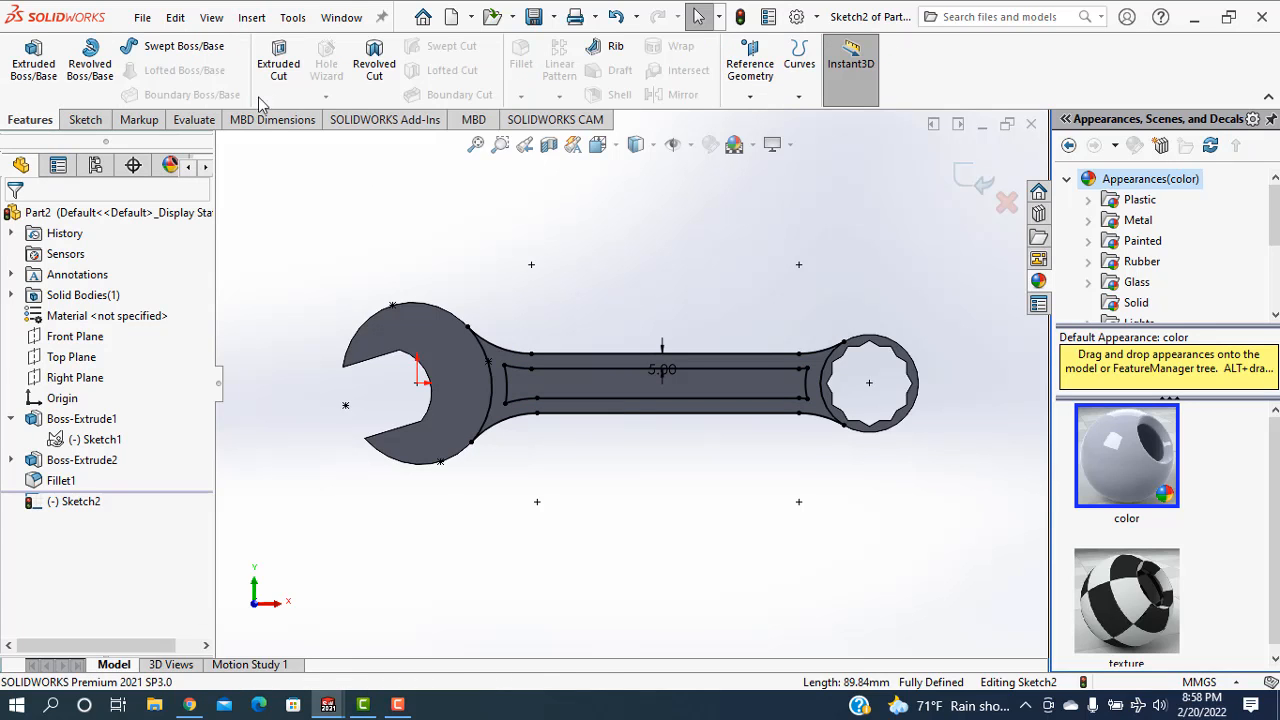
pyautogui.click(278, 65)
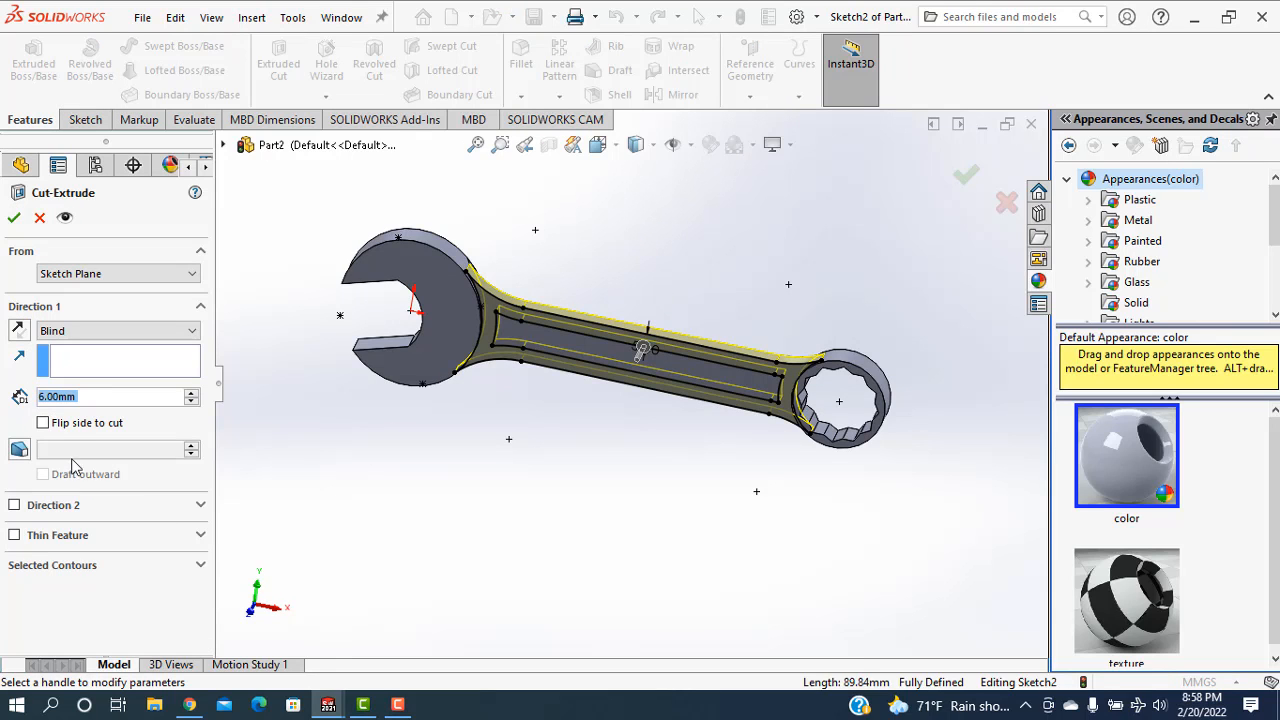
pyautogui.write('1')
pyautogui.press('Return')
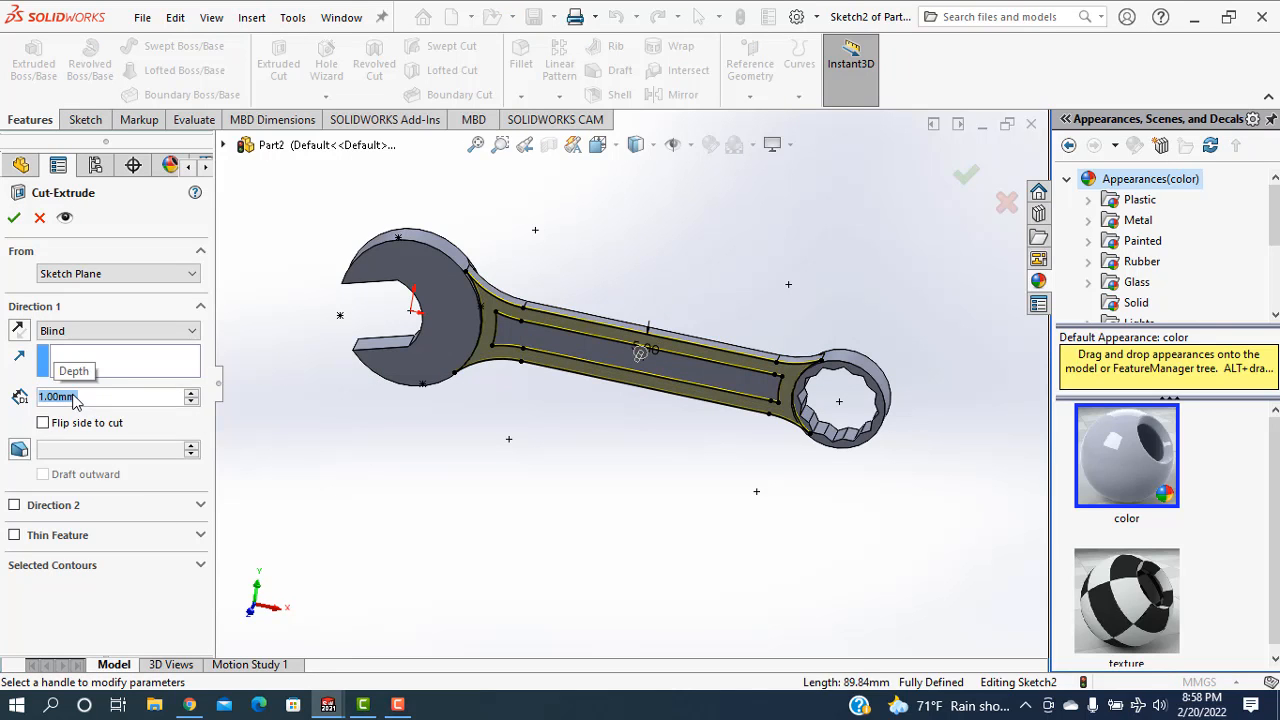
pyautogui.click(55, 566)
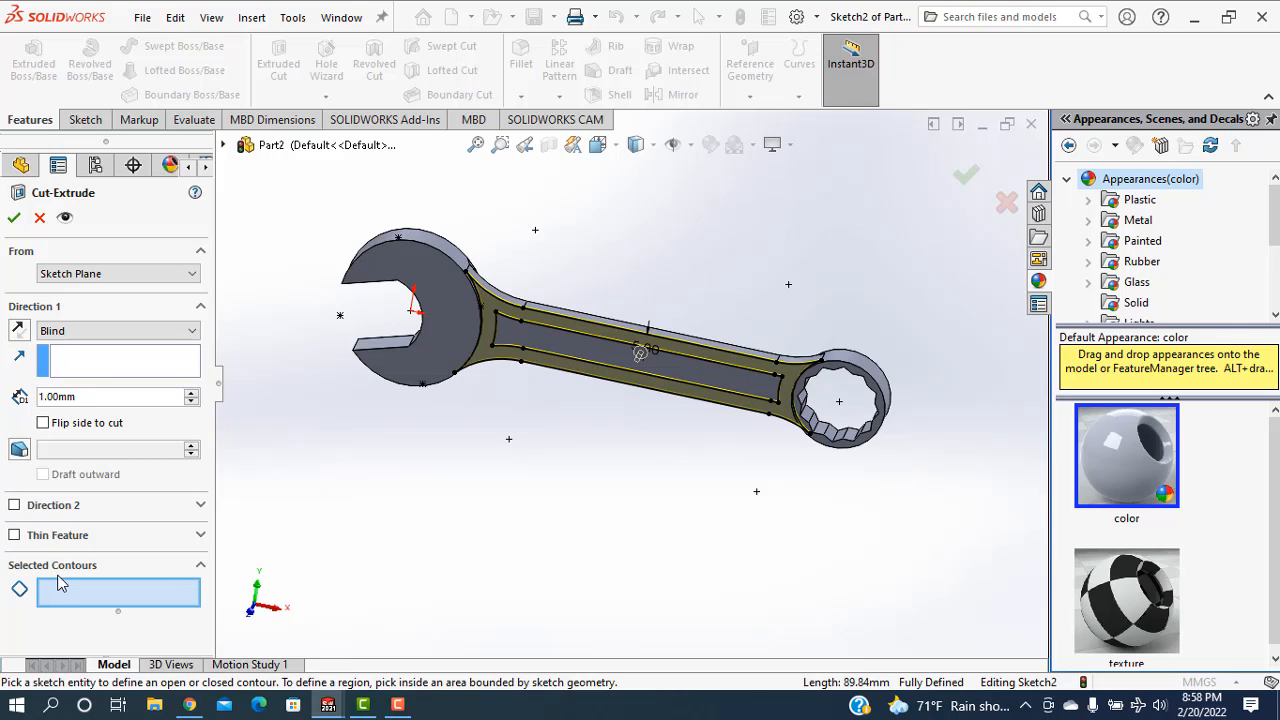
pyautogui.click(560, 339)
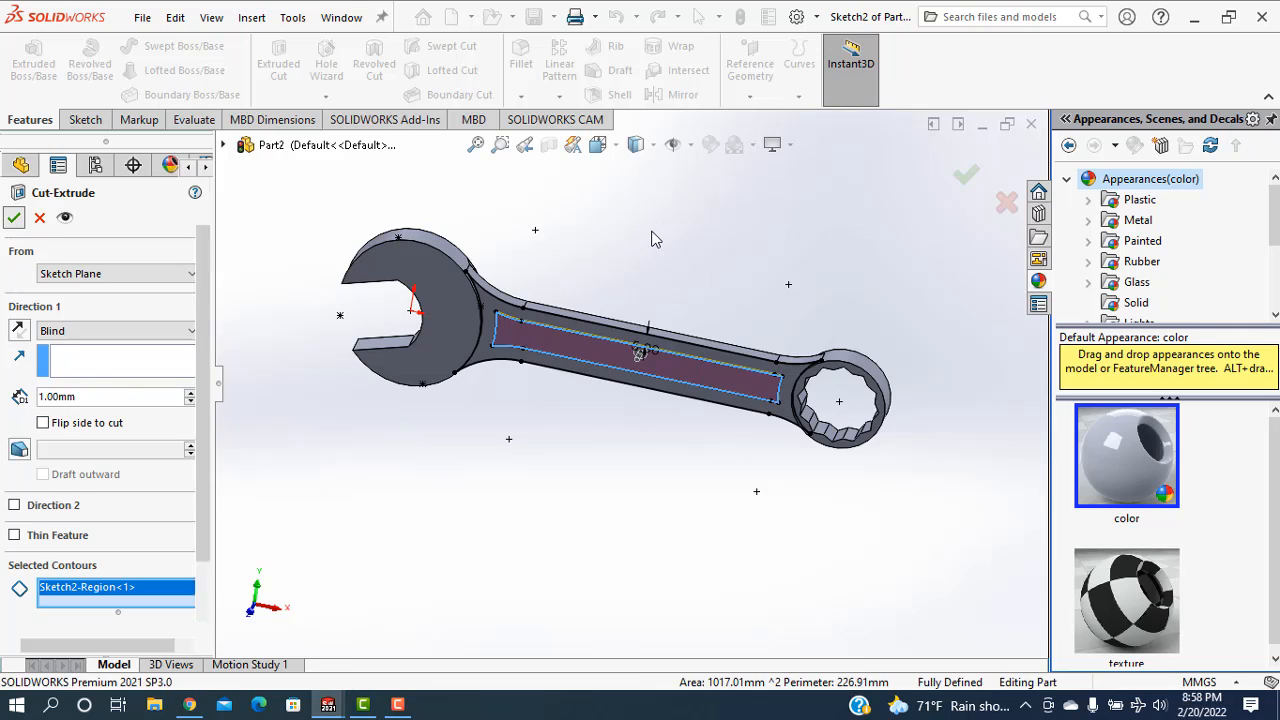
pyautogui.moveTo(589, 480); pyautogui.dragTo(549, 400, button='middle')
pyautogui.click(585, 246)
# Step: Start a fillet on the handle recess's two short corner edges nearest the open-end head
pyautogui.scroll(-5, 571, 391)
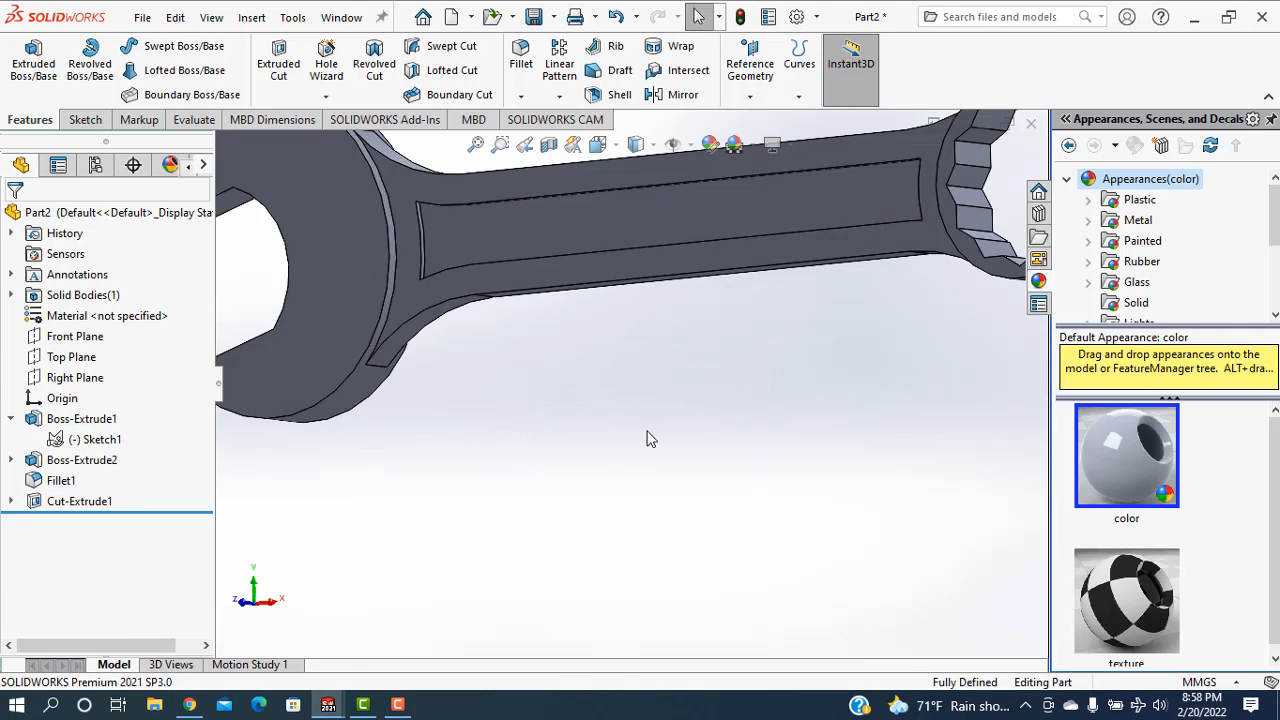
pyautogui.click(519, 53)
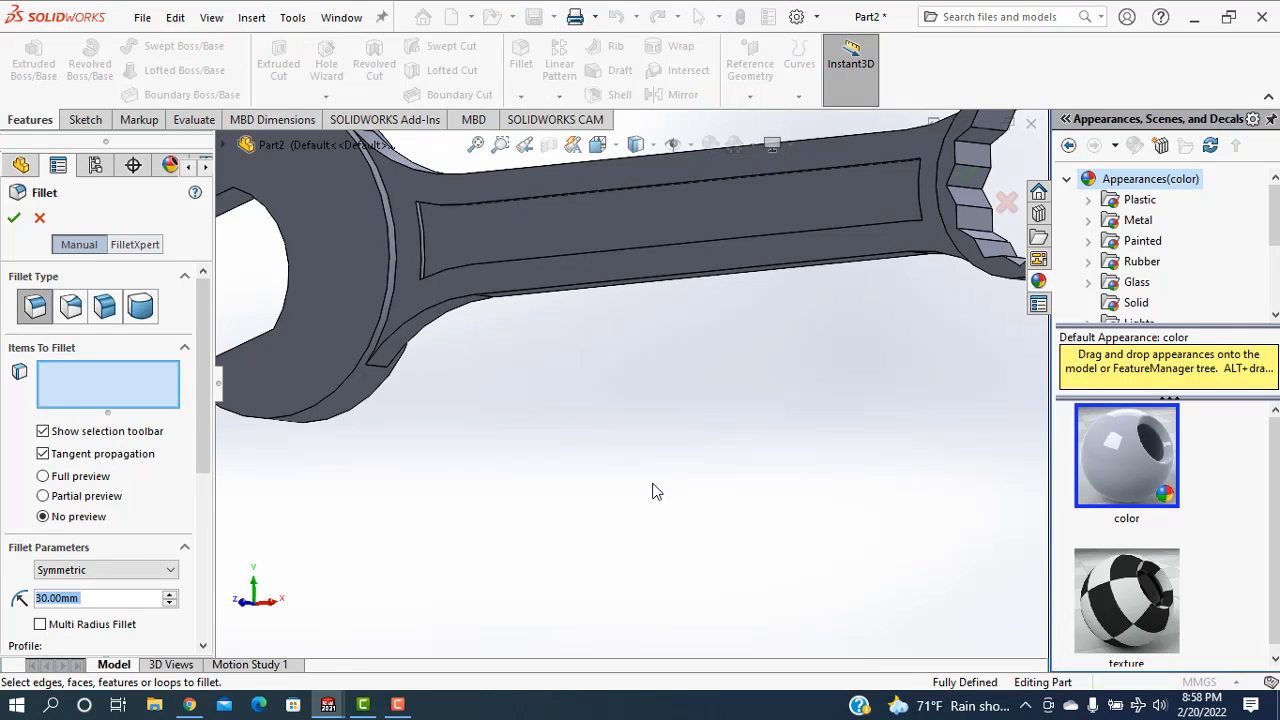
pyautogui.scroll(2, 636, 462)
pyautogui.moveTo(618, 432); pyautogui.dragTo(545, 300, button='middle')
pyautogui.scroll(-3, 538, 277)
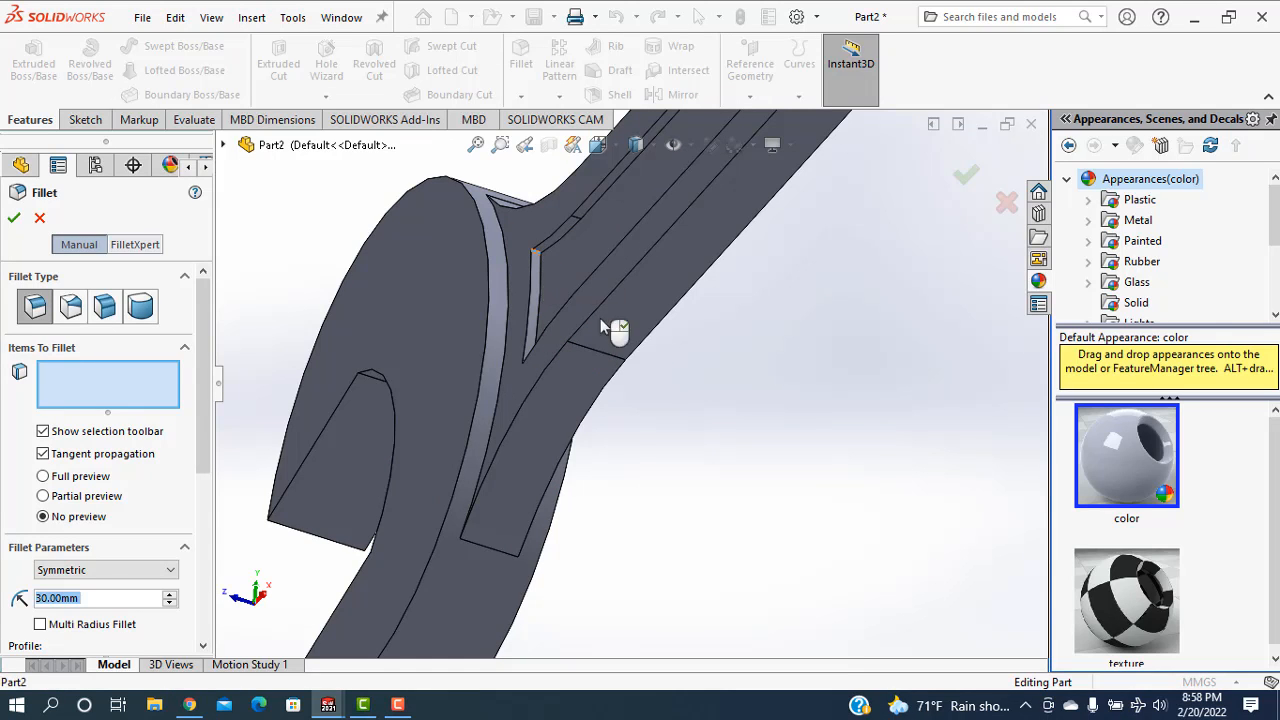
pyautogui.click(536, 251)
pyautogui.moveTo(718, 431); pyautogui.dragTo(752, 573, button='middle')
pyautogui.scroll(3, 719, 500)
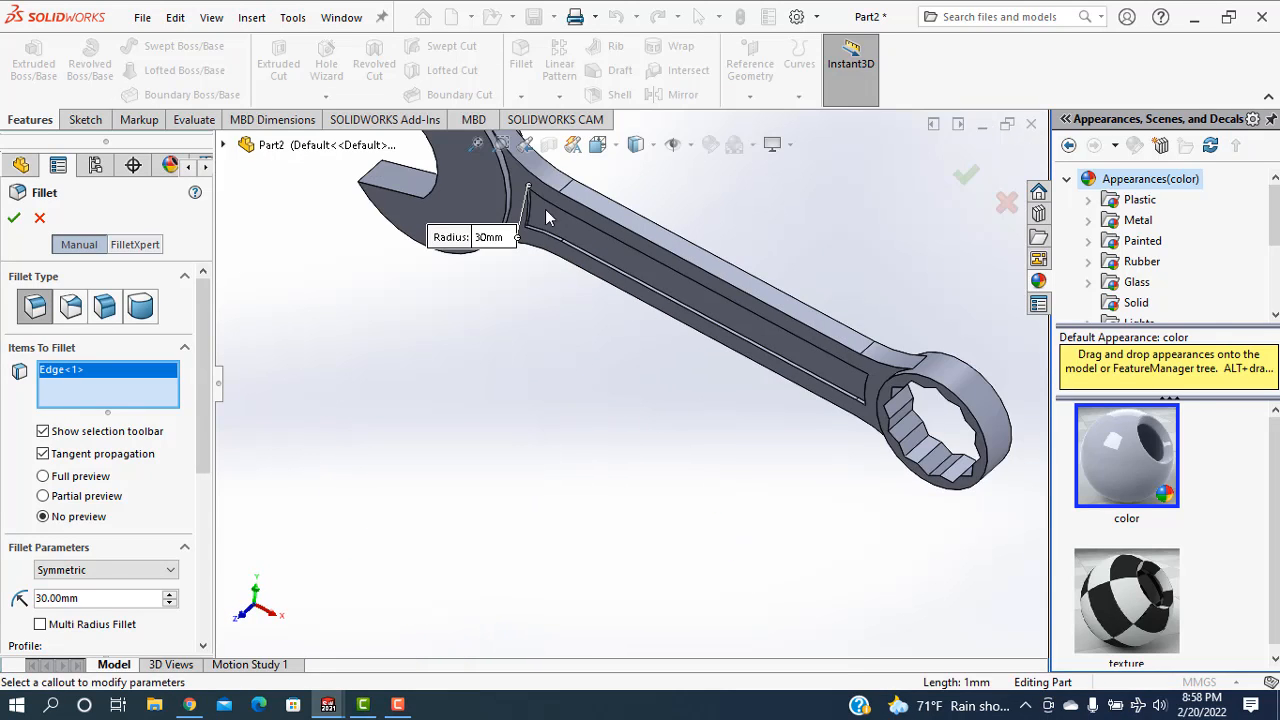
pyautogui.scroll(-4, 547, 218)
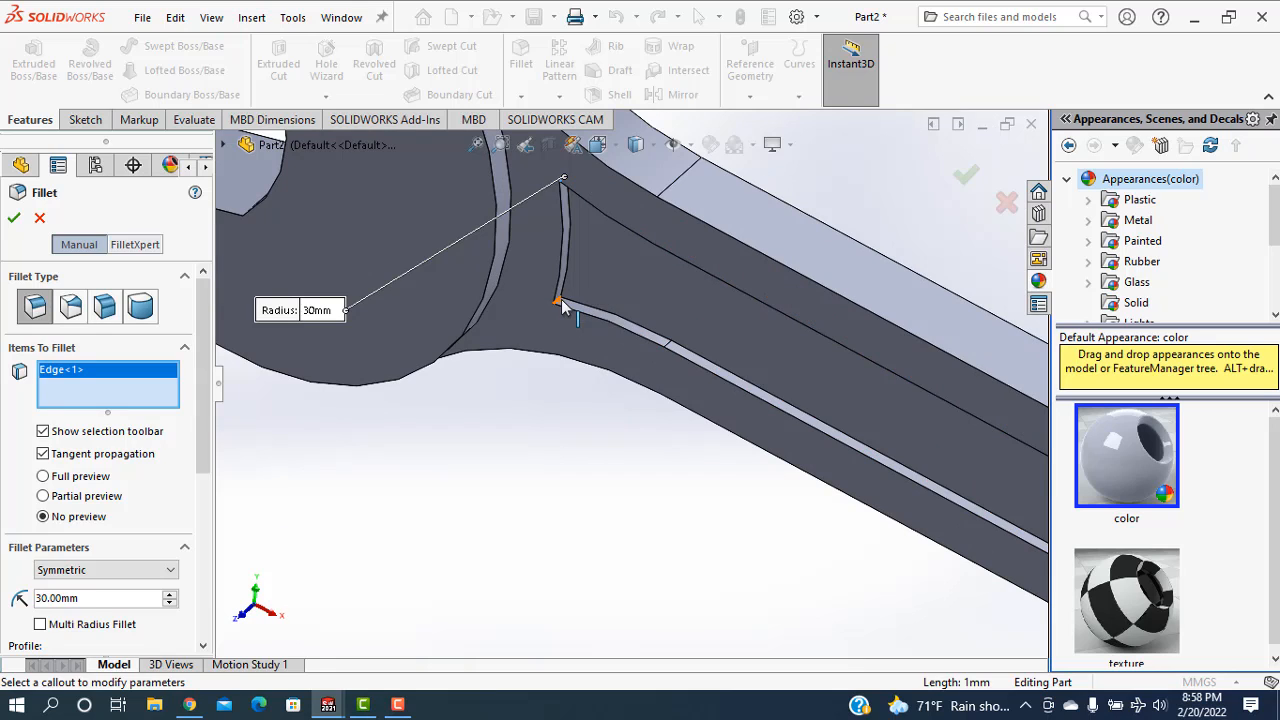
pyautogui.click(562, 307)
# Step: Add the handle recess's two short corner edges nearest the ring end to the fillet
pyautogui.scroll(4, 690, 465)
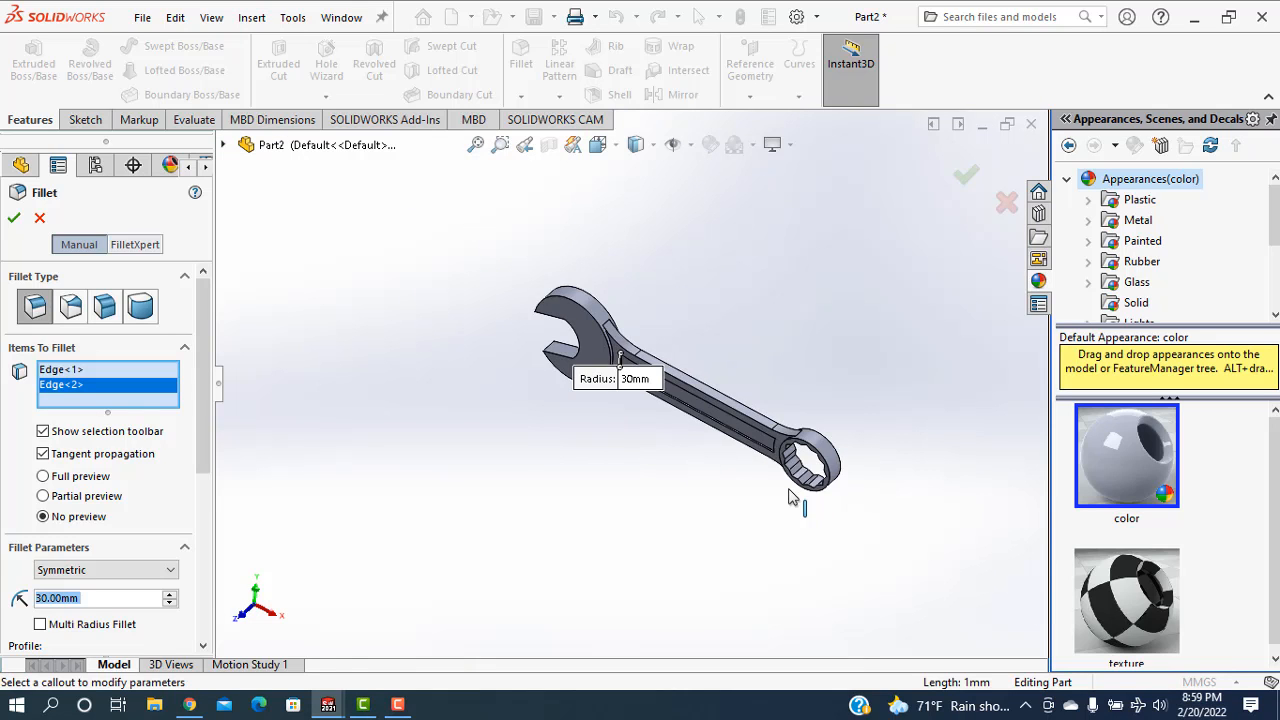
pyautogui.moveTo(790, 497); pyautogui.dragTo(880, 508, button='middle')
pyautogui.scroll(-7, 770, 462)
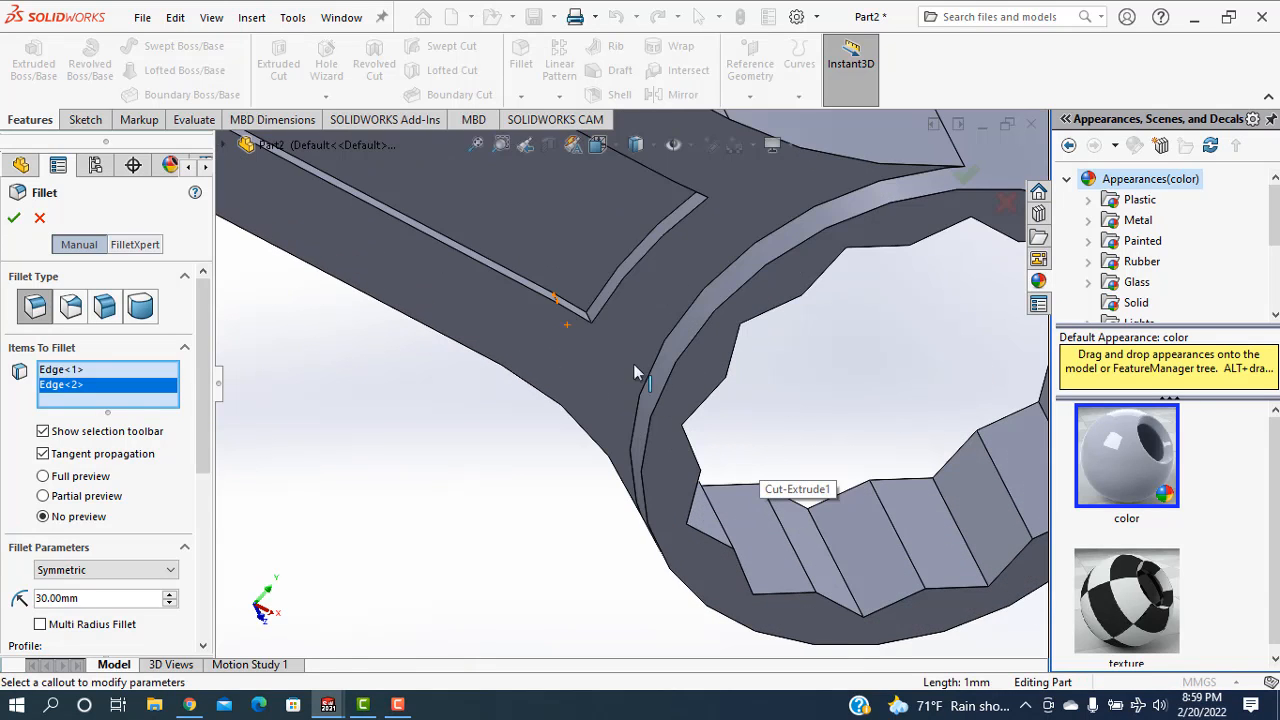
pyautogui.click(590, 315)
pyautogui.scroll(2, 613, 398)
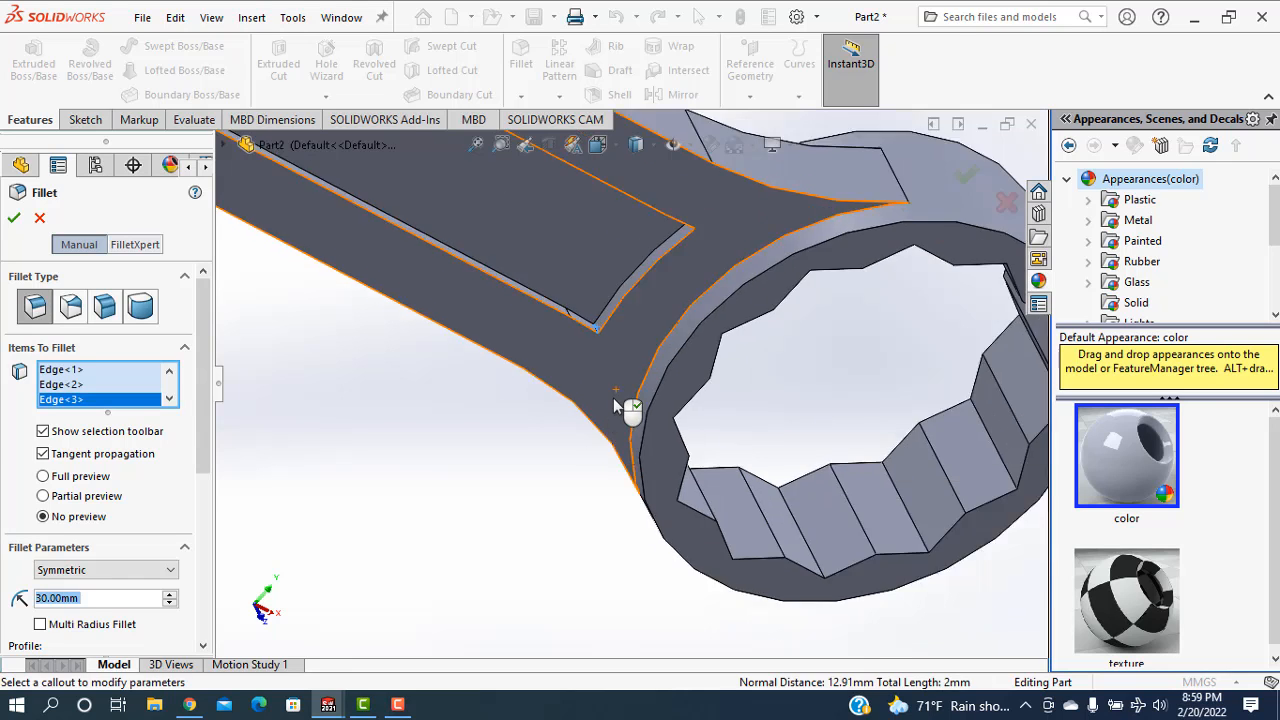
pyautogui.scroll(3, 613, 398)
pyautogui.moveTo(663, 363); pyautogui.dragTo(690, 310, button='middle')
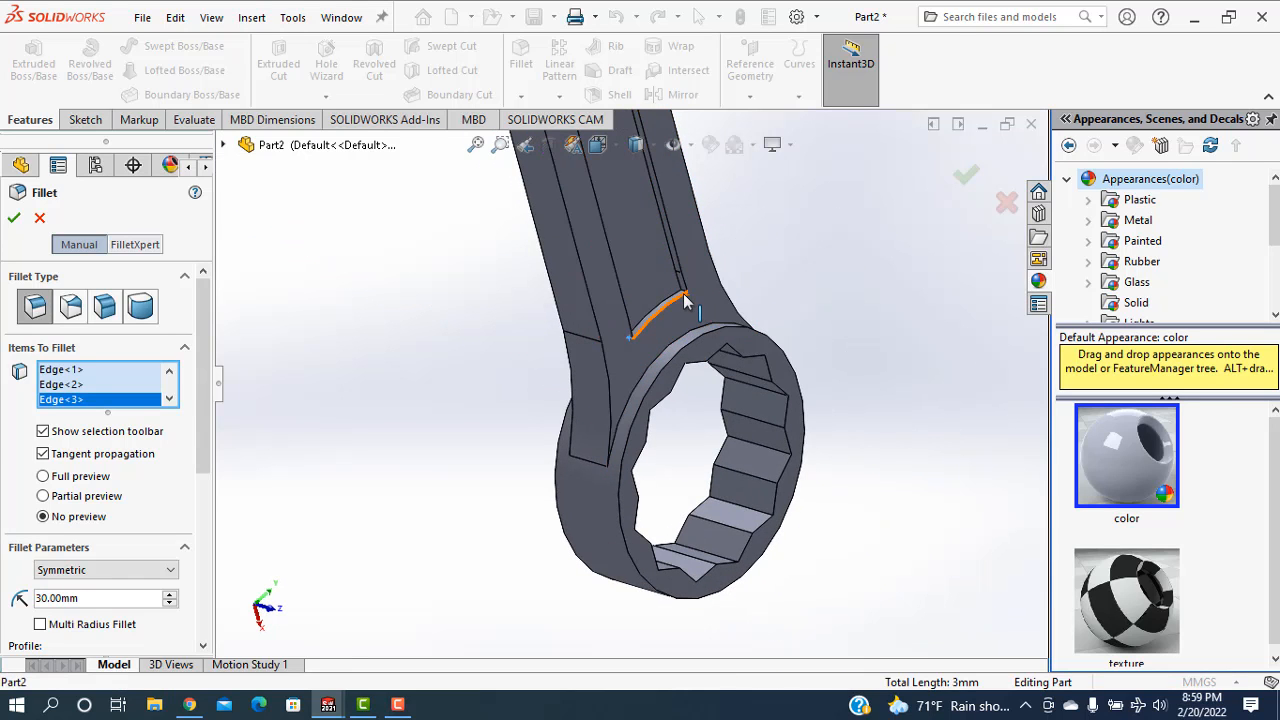
pyautogui.scroll(-5, 684, 300)
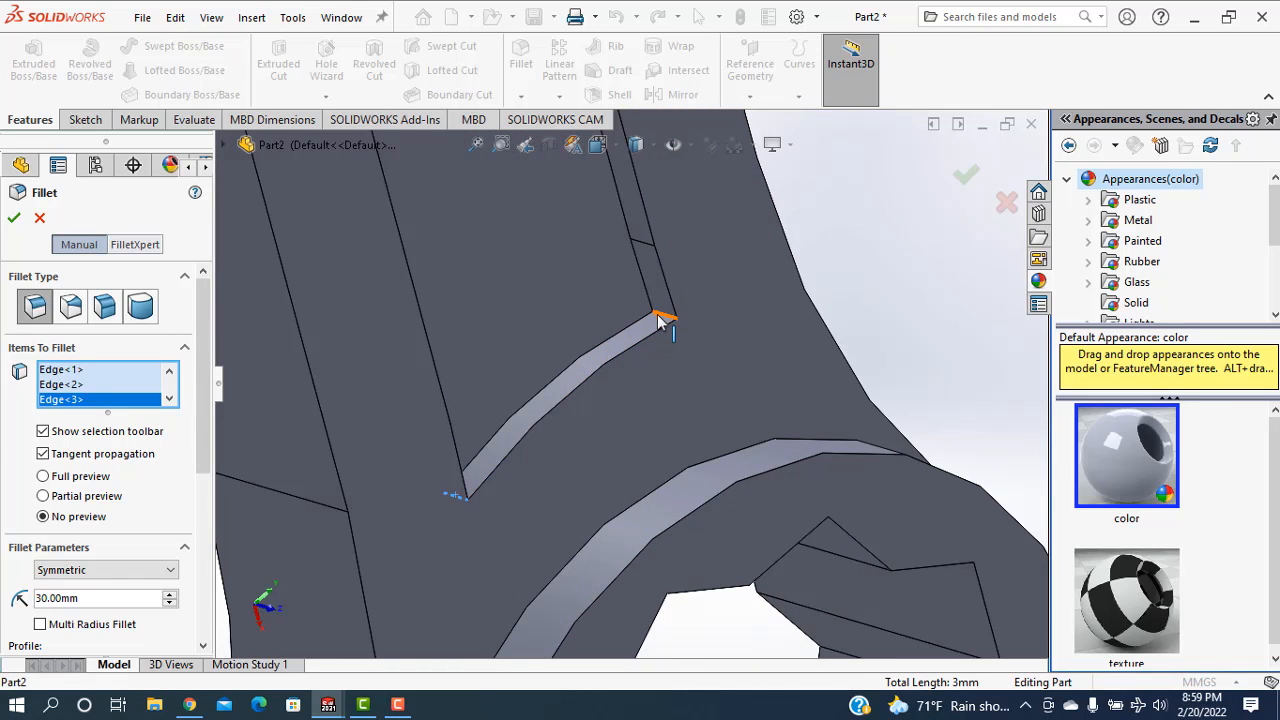
pyautogui.click(660, 320)
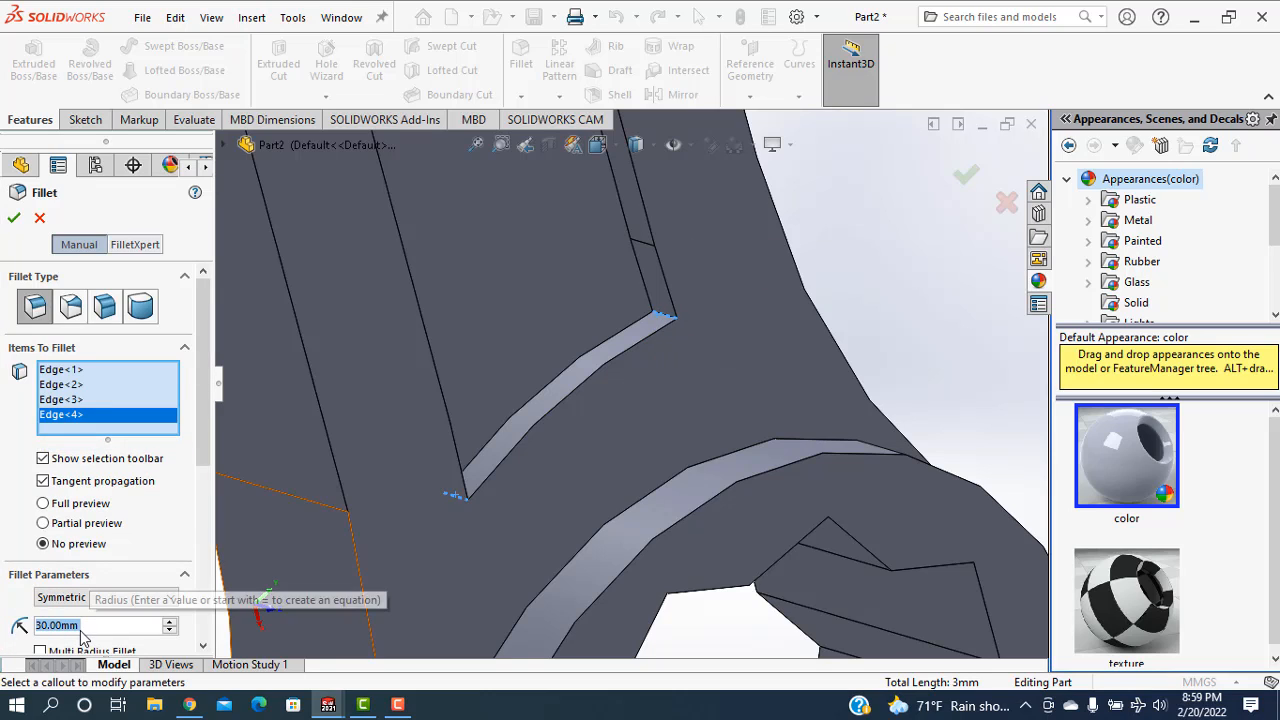
# Step: Set the fillet radius to 3 mm and apply it to the four recess corners
pyautogui.write('3')
pyautogui.press('Return')
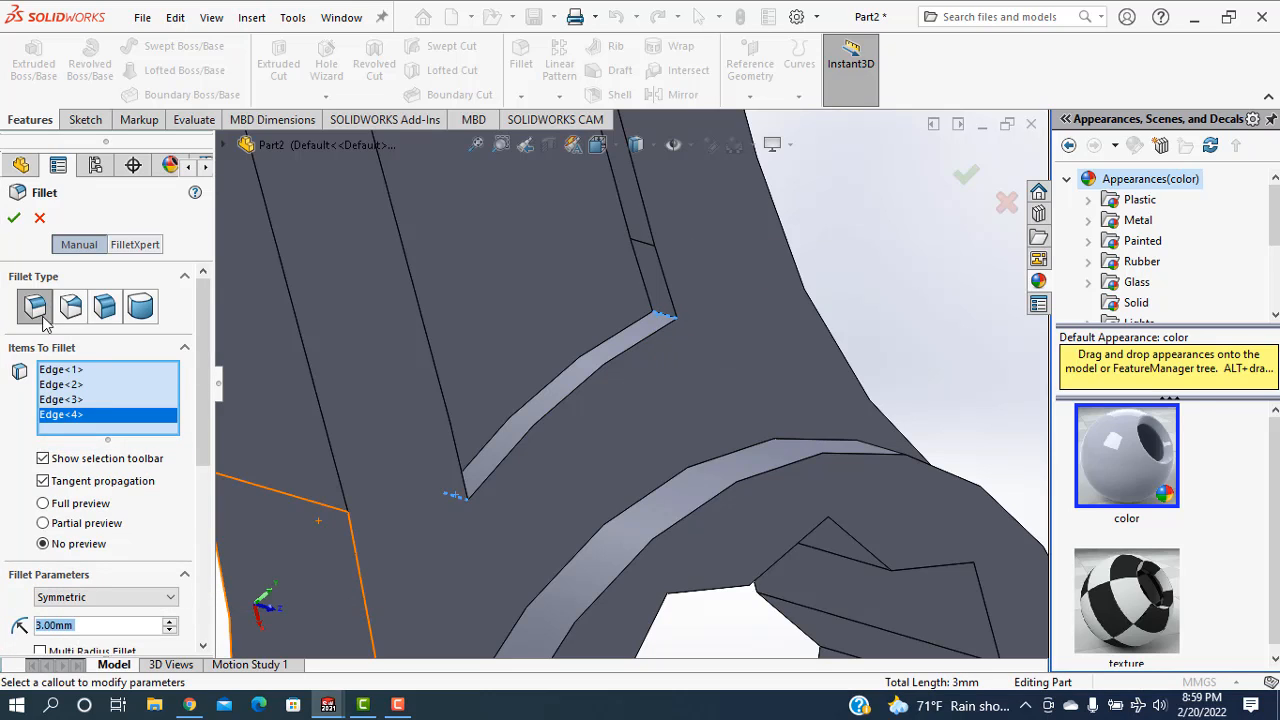
pyautogui.click(14, 218)
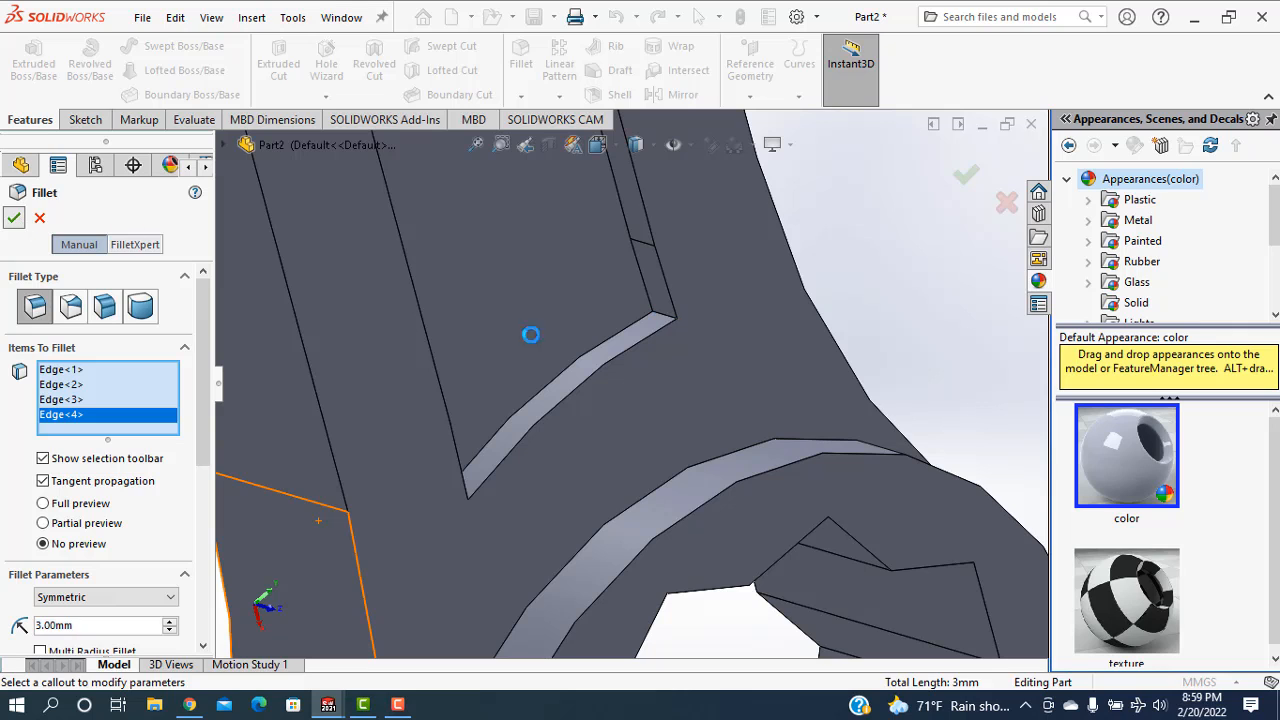
# Step: Mirror the handle recess cut and its corner fillet about the Front Plane
pyautogui.scroll(10, 669, 391)
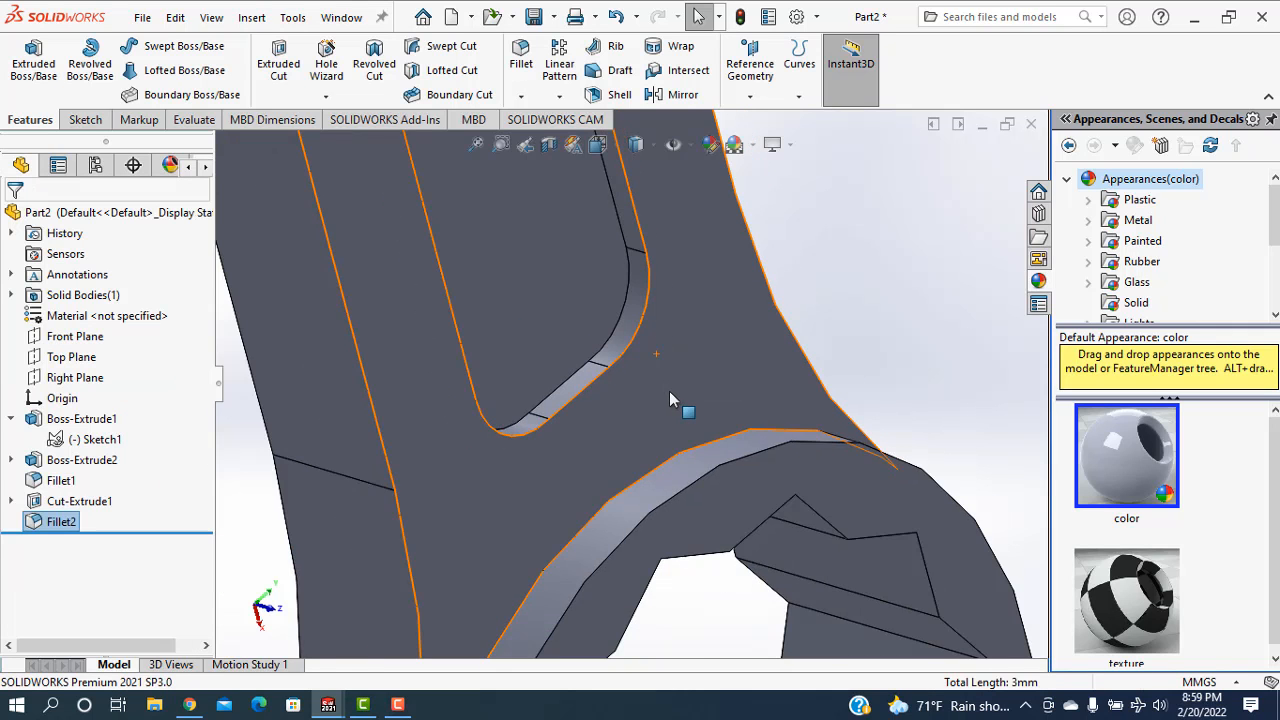
pyautogui.moveTo(724, 294); pyautogui.dragTo(690, 230, button='middle')
pyautogui.click(683, 96)
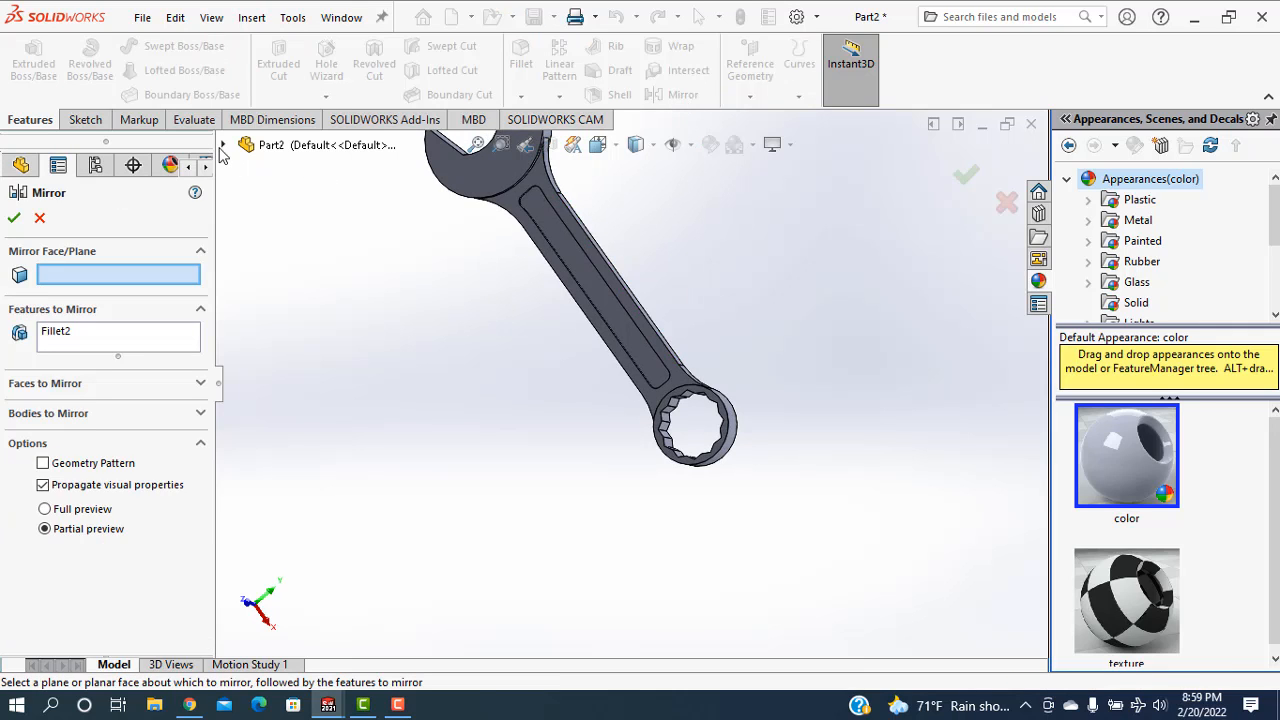
pyautogui.click(223, 146)
pyautogui.click(300, 270)
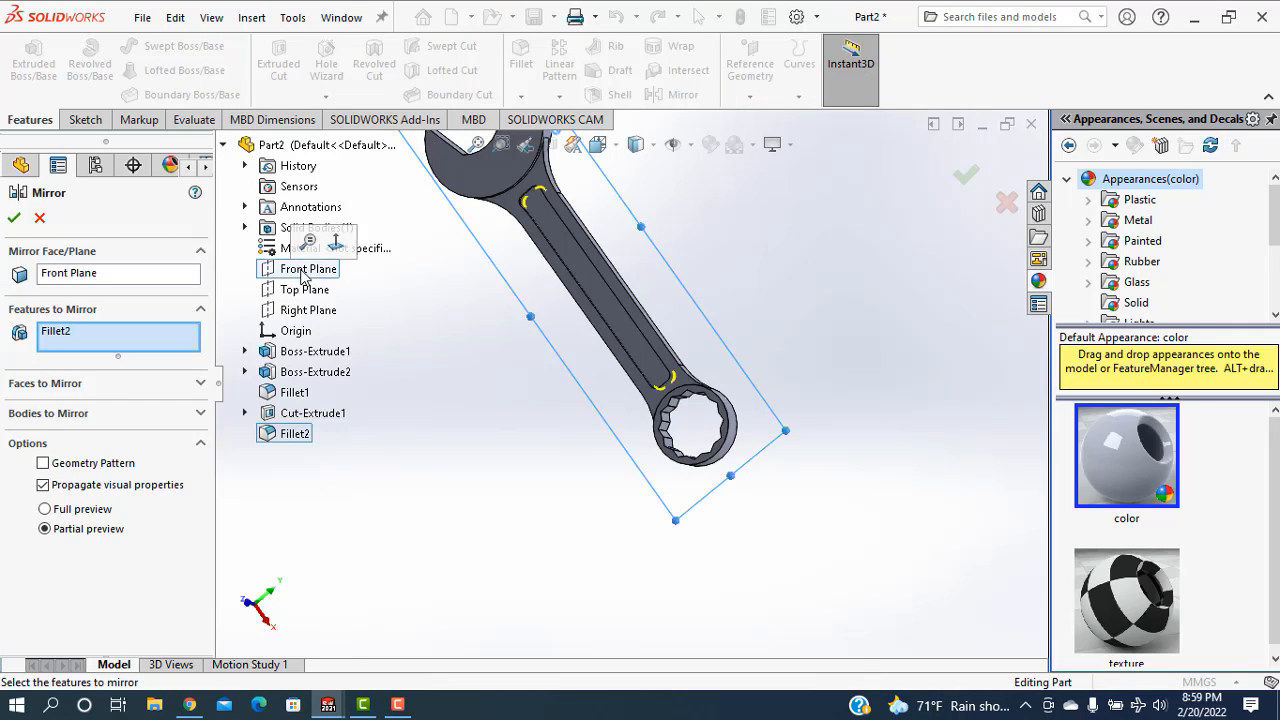
pyautogui.click(604, 305)
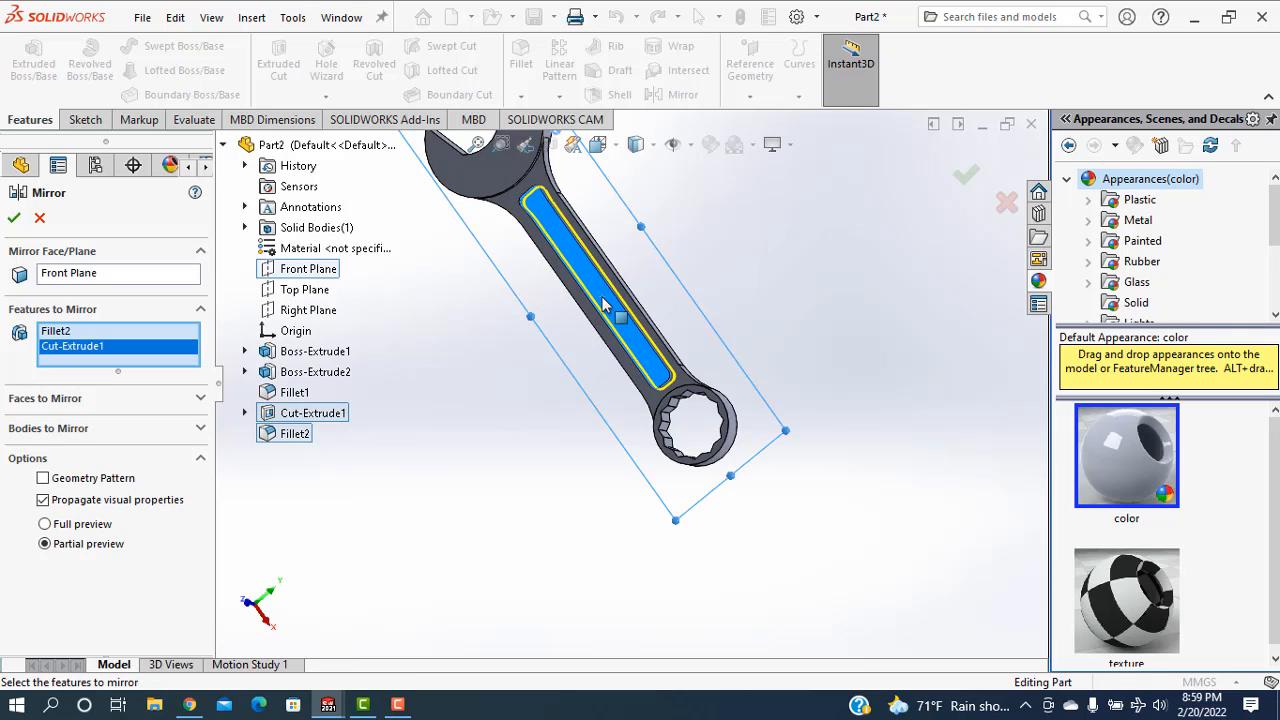
pyautogui.click(14, 219)
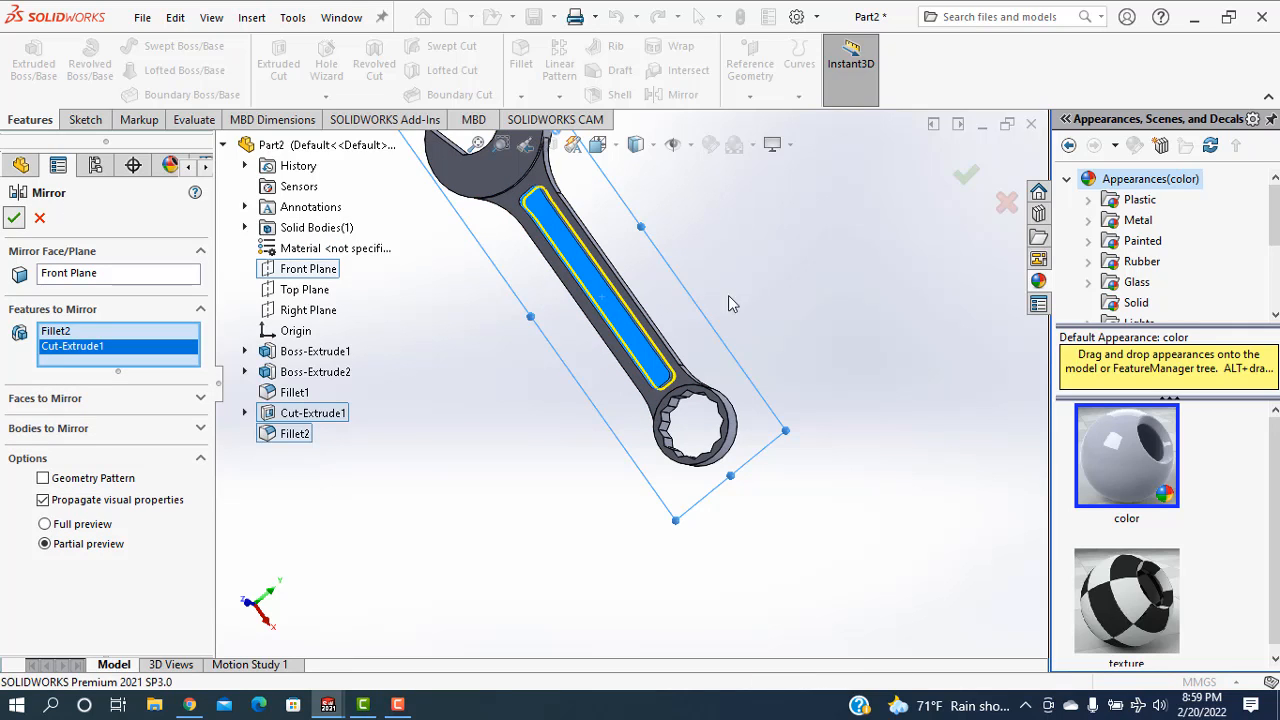
# Step: Fillet the front and back outer edges of both the open-end head and the ring with a 1 mm radius
pyautogui.moveTo(796, 286); pyautogui.dragTo(768, 327, button='middle')
pyautogui.scroll(-3, 305, 237)
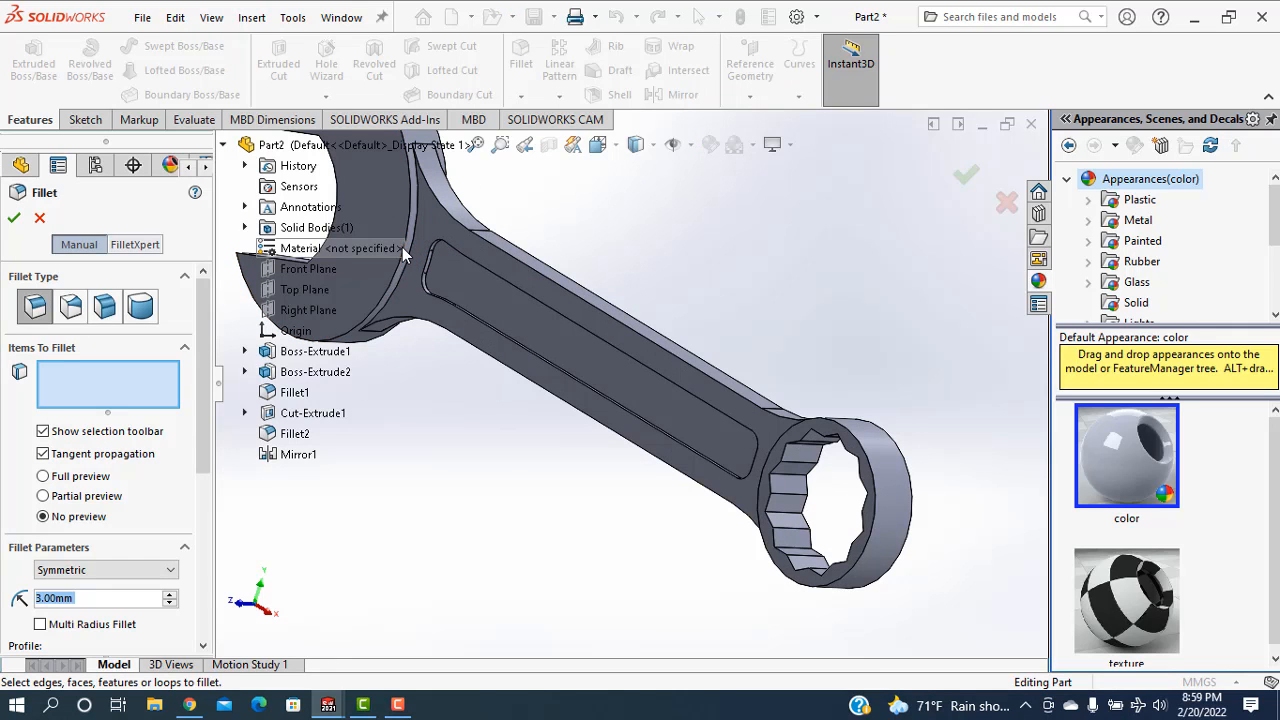
pyautogui.scroll(3, 420, 265)
pyautogui.scroll(-2, 500, 285)
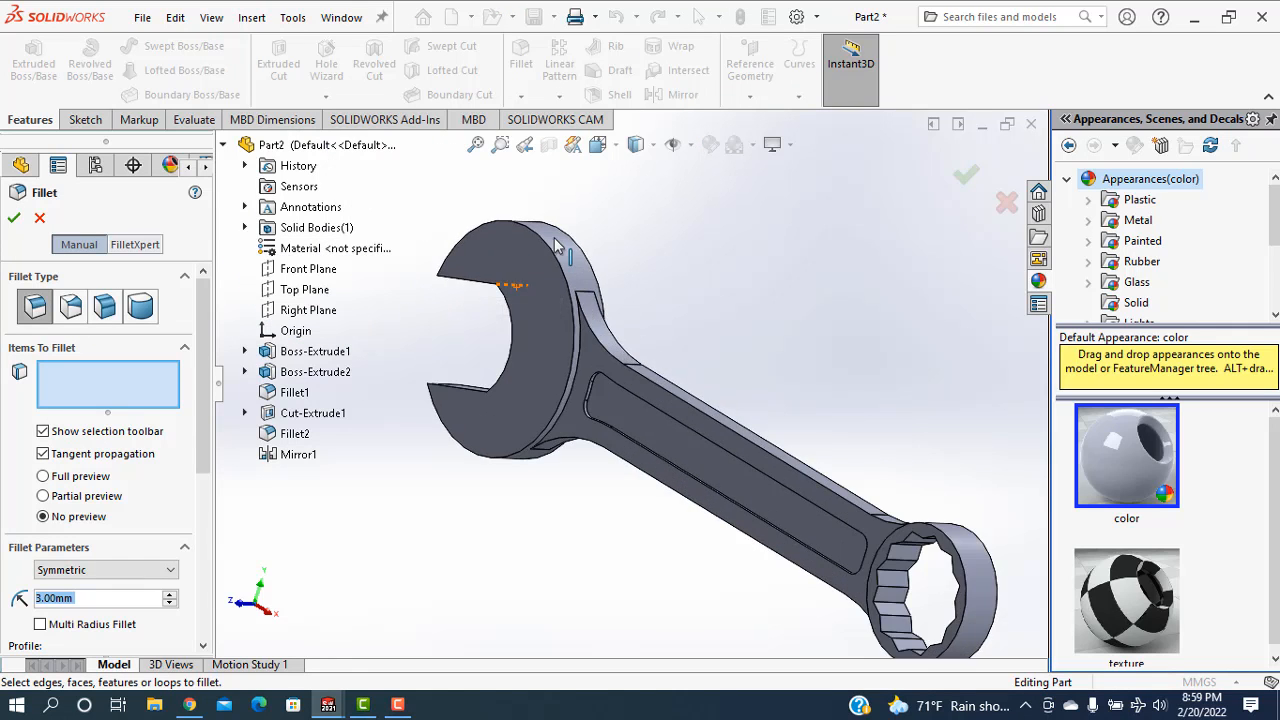
pyautogui.click(550, 243)
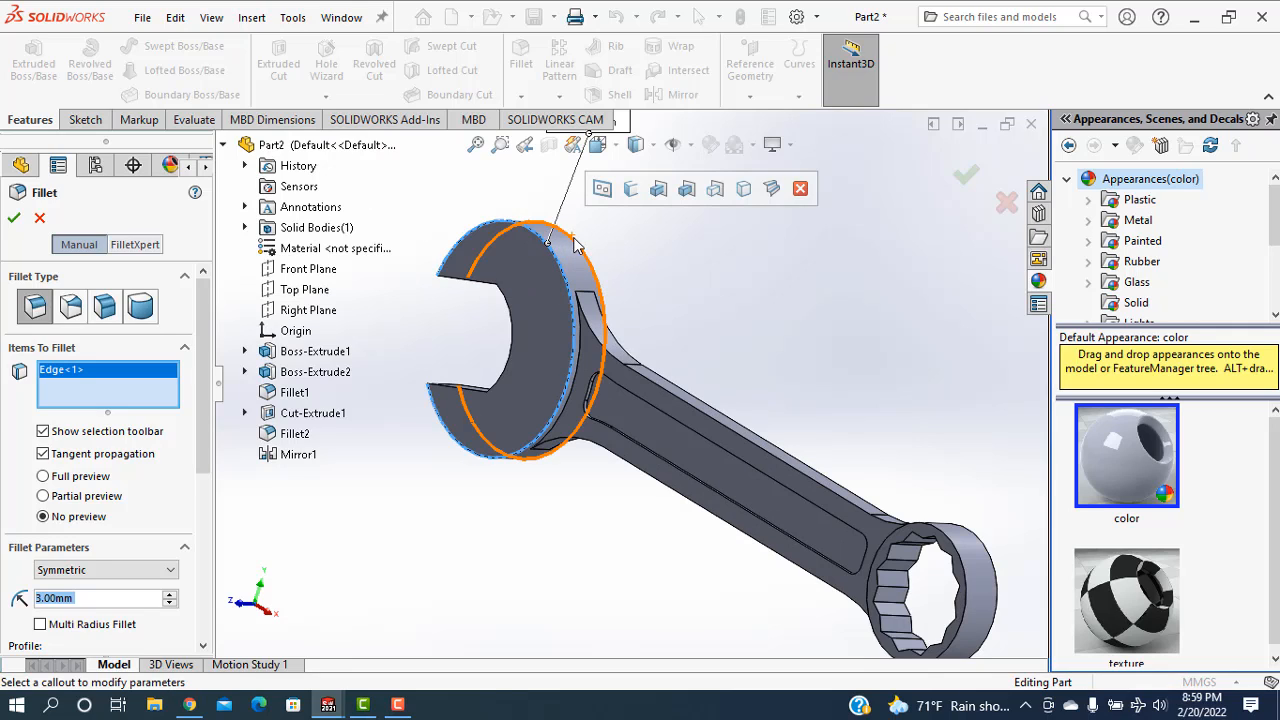
pyautogui.click(574, 239)
pyautogui.click(954, 546)
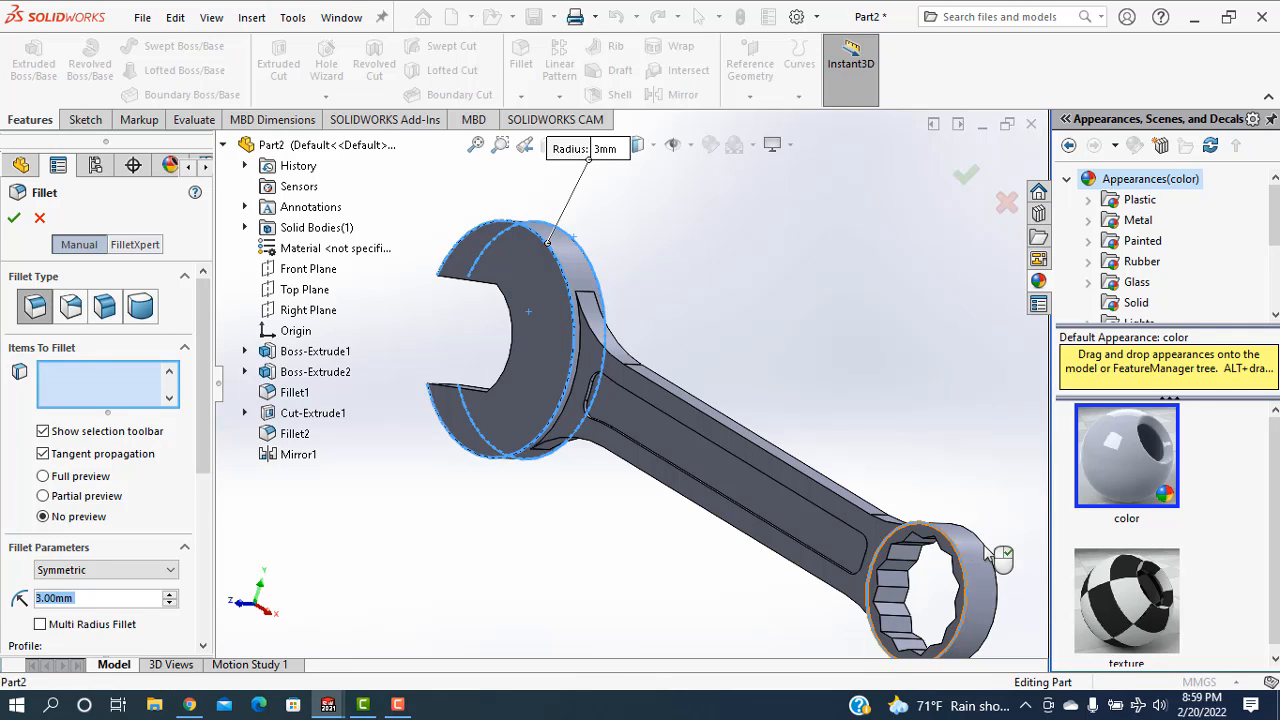
pyautogui.click(990, 553)
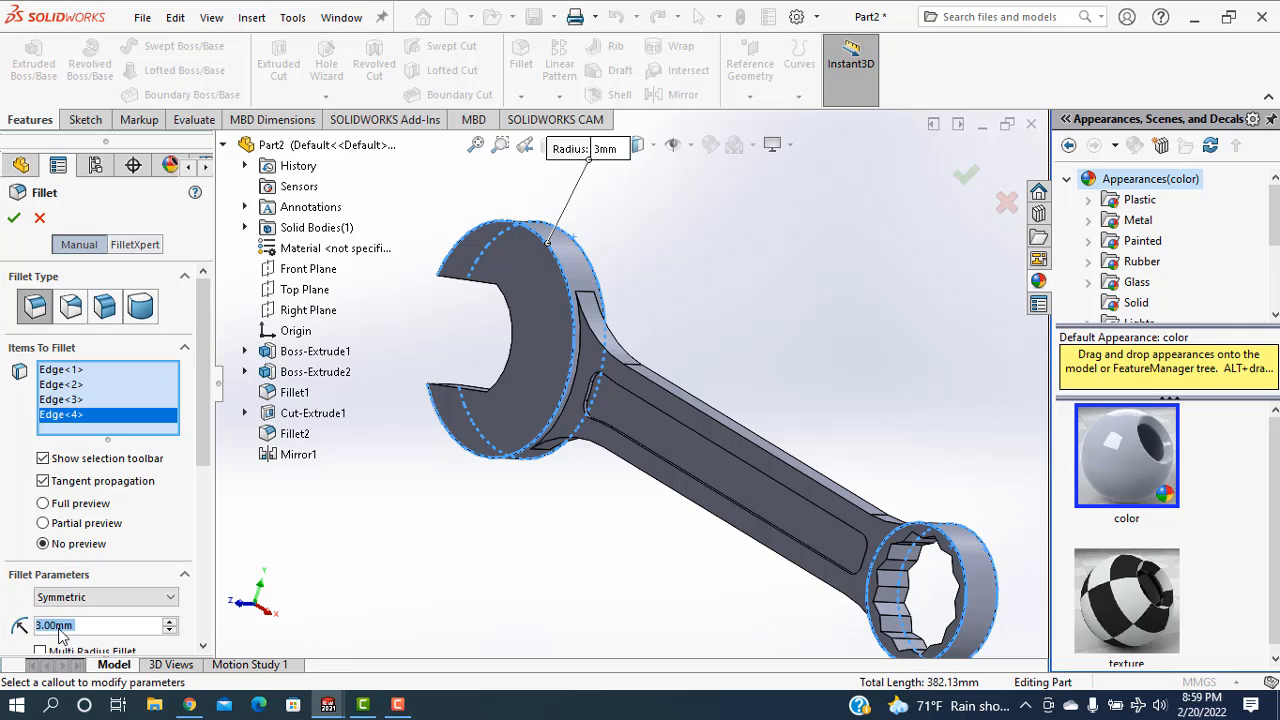
pyautogui.write('1')
pyautogui.press('Return')
pyautogui.click(15, 219)
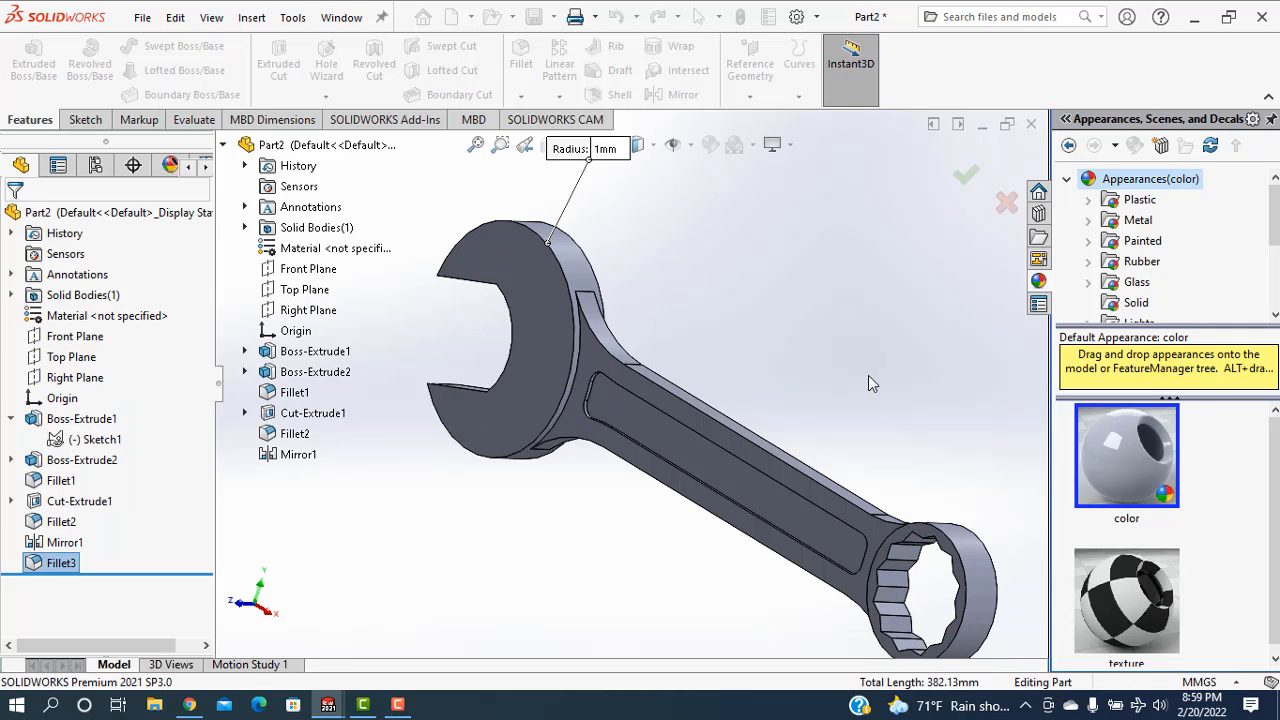
# Step: Apply the polished brass appearance from the Metal > Brass library to the whole part
pyautogui.moveTo(866, 370); pyautogui.dragTo(915, 257, button='middle')
pyautogui.moveTo(949, 333)
pyautogui.mouseDown(button='middle')
pyautogui.moveTo(688, 337)
pyautogui.moveTo(726, 209)
pyautogui.mouseUp(button='middle')
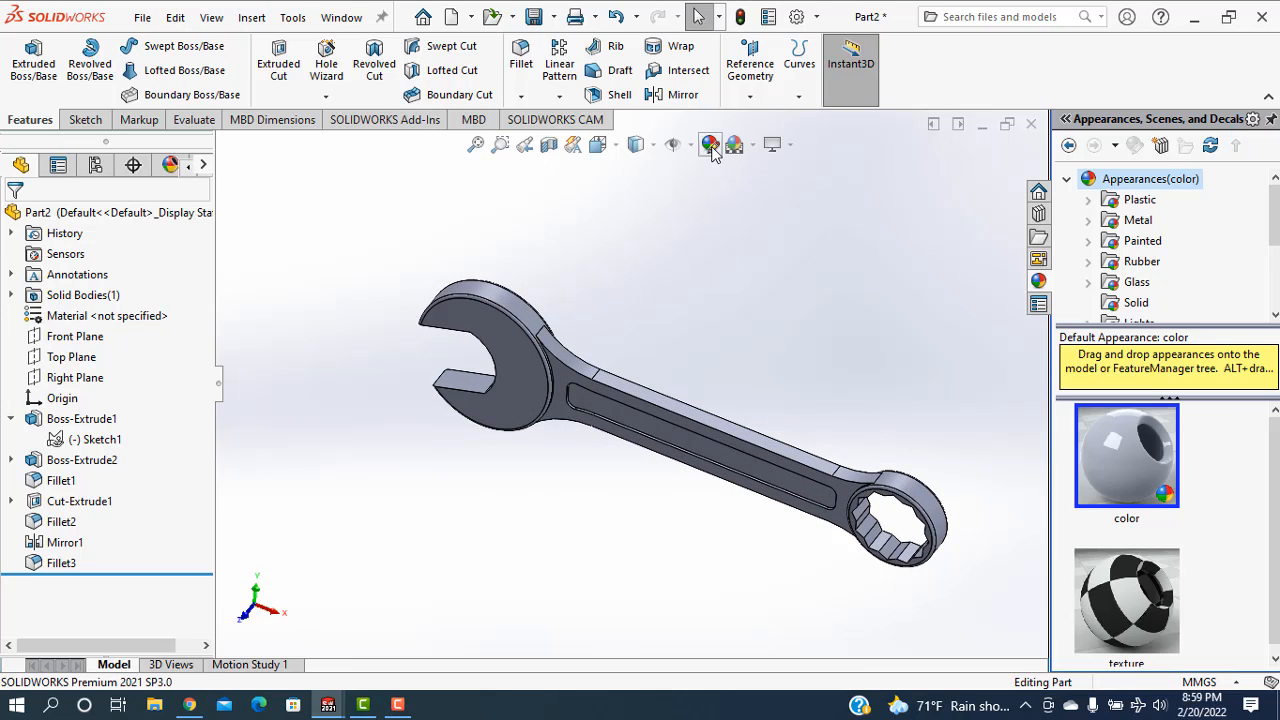
pyautogui.click(1089, 220)
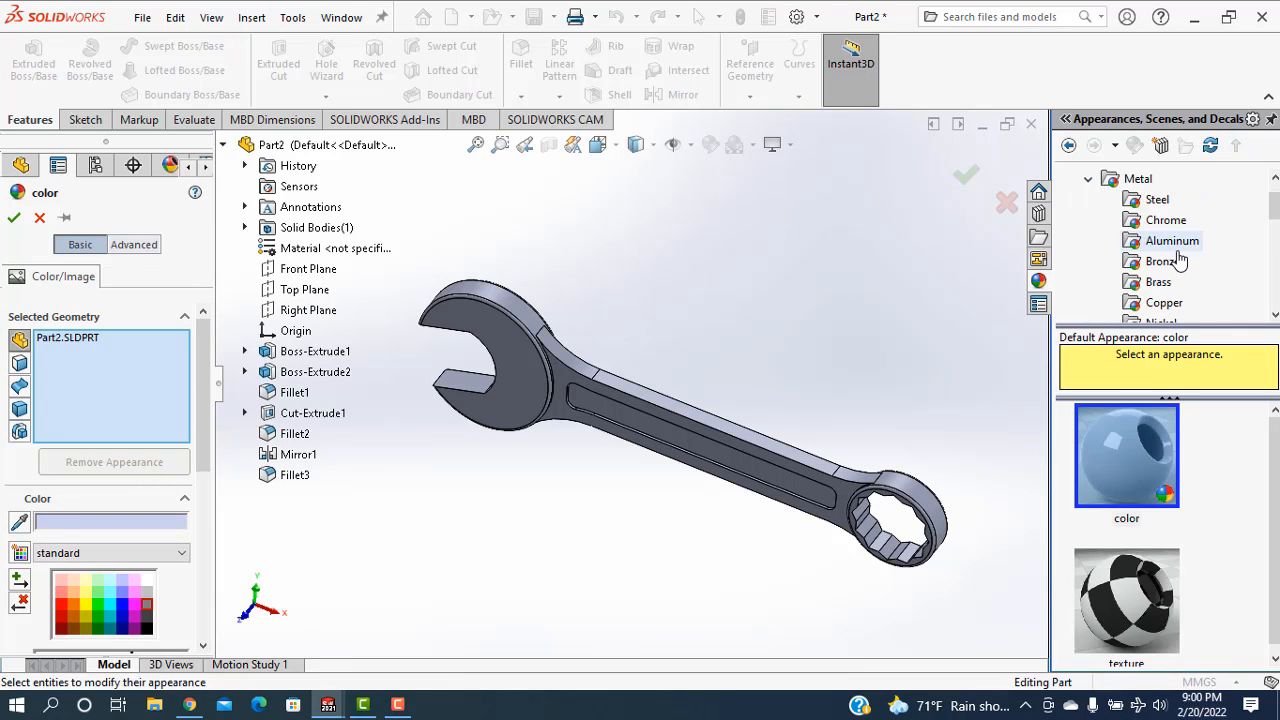
pyautogui.scroll(-1, 1177, 258)
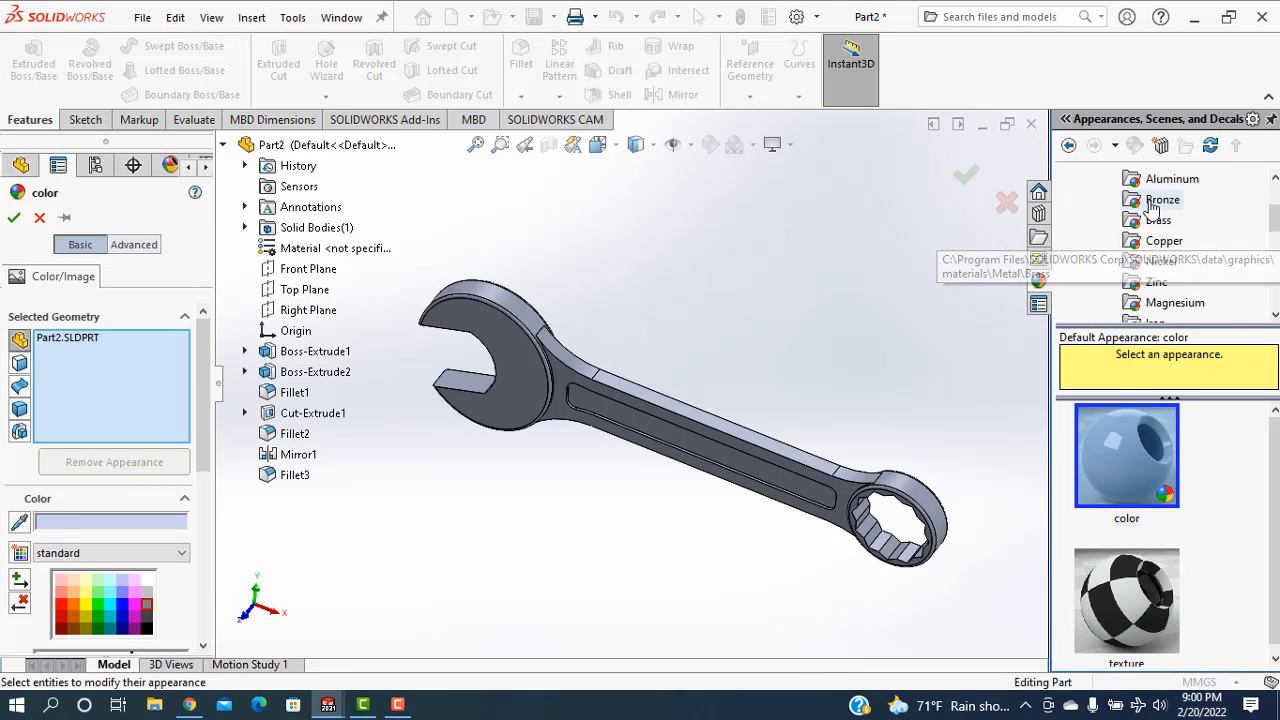
pyautogui.click(1157, 222)
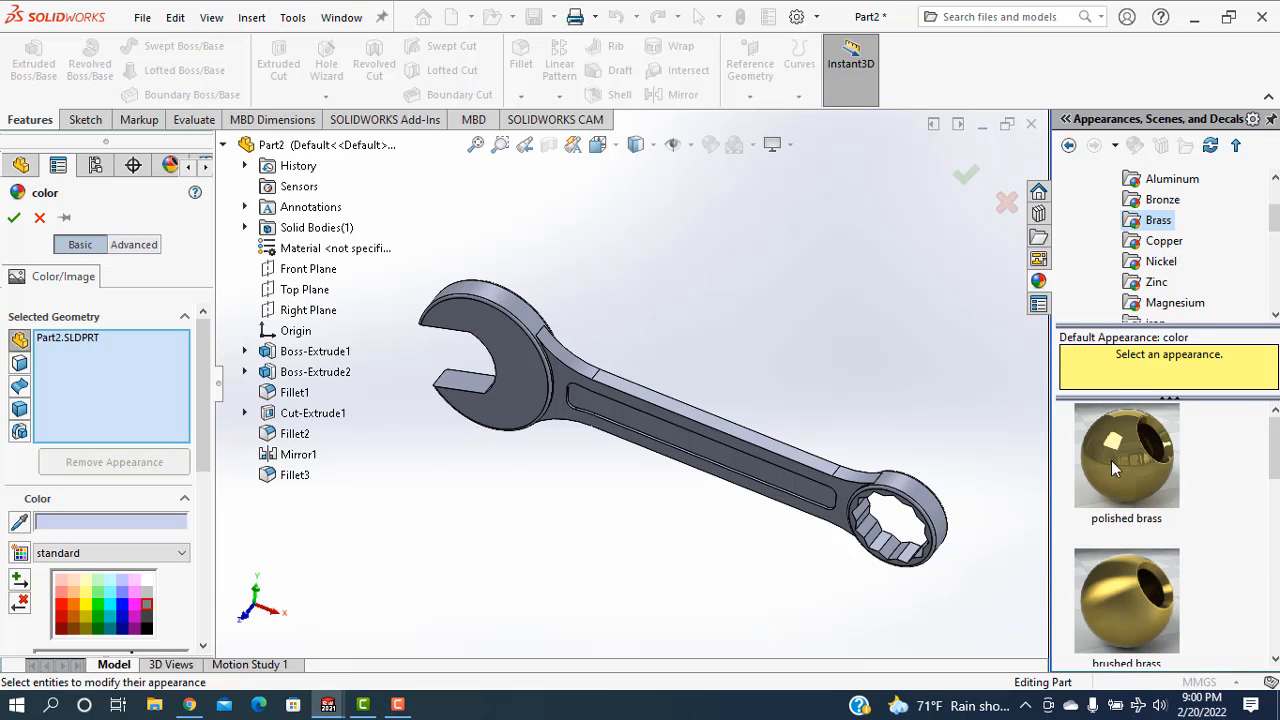
pyautogui.click(1114, 460)
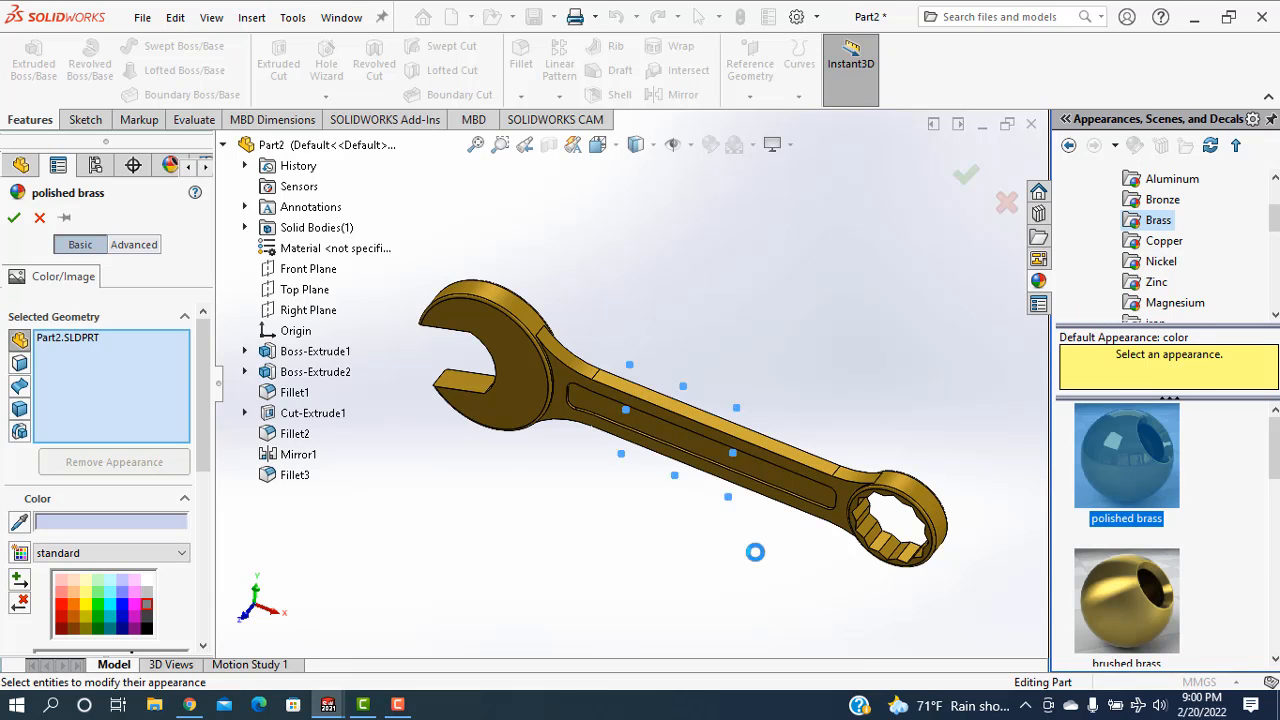
pyautogui.click(14, 219)
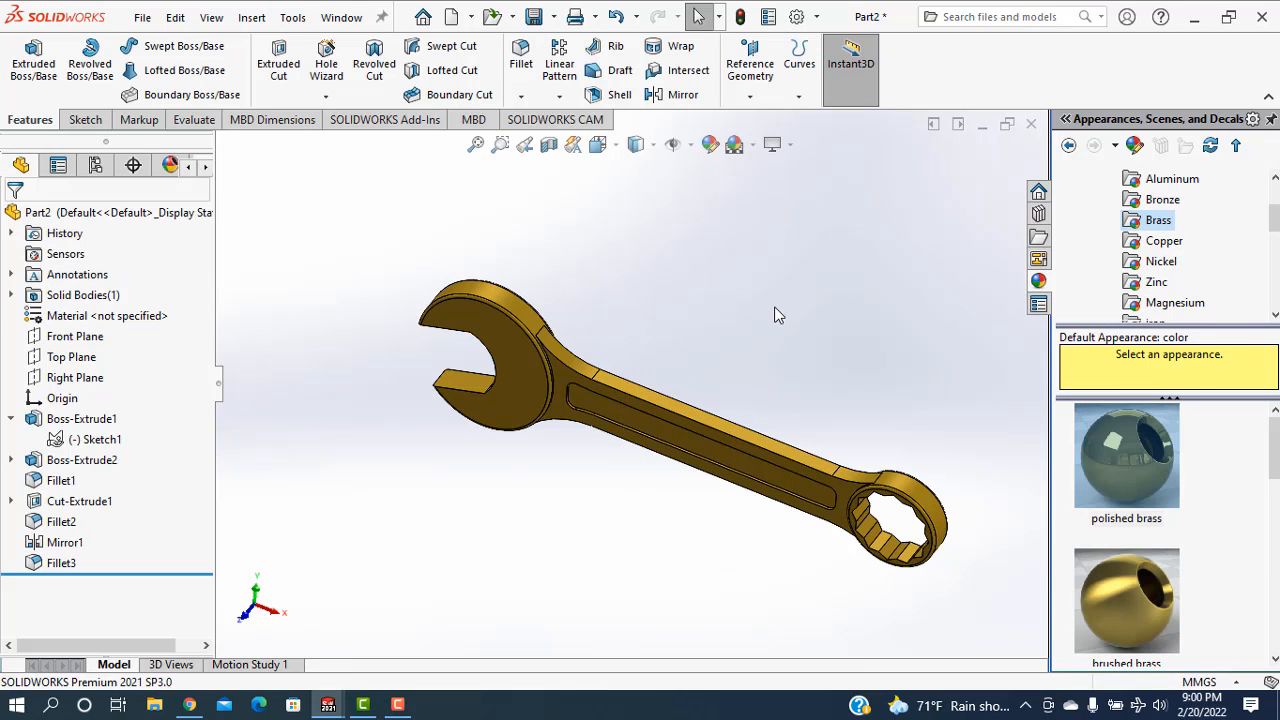
# Step: Set the model's display style to shaded without edges
pyautogui.scroll(-3, 650, 350)
pyautogui.moveTo(659, 360); pyautogui.dragTo(704, 420, button='middle')
pyautogui.press('f')
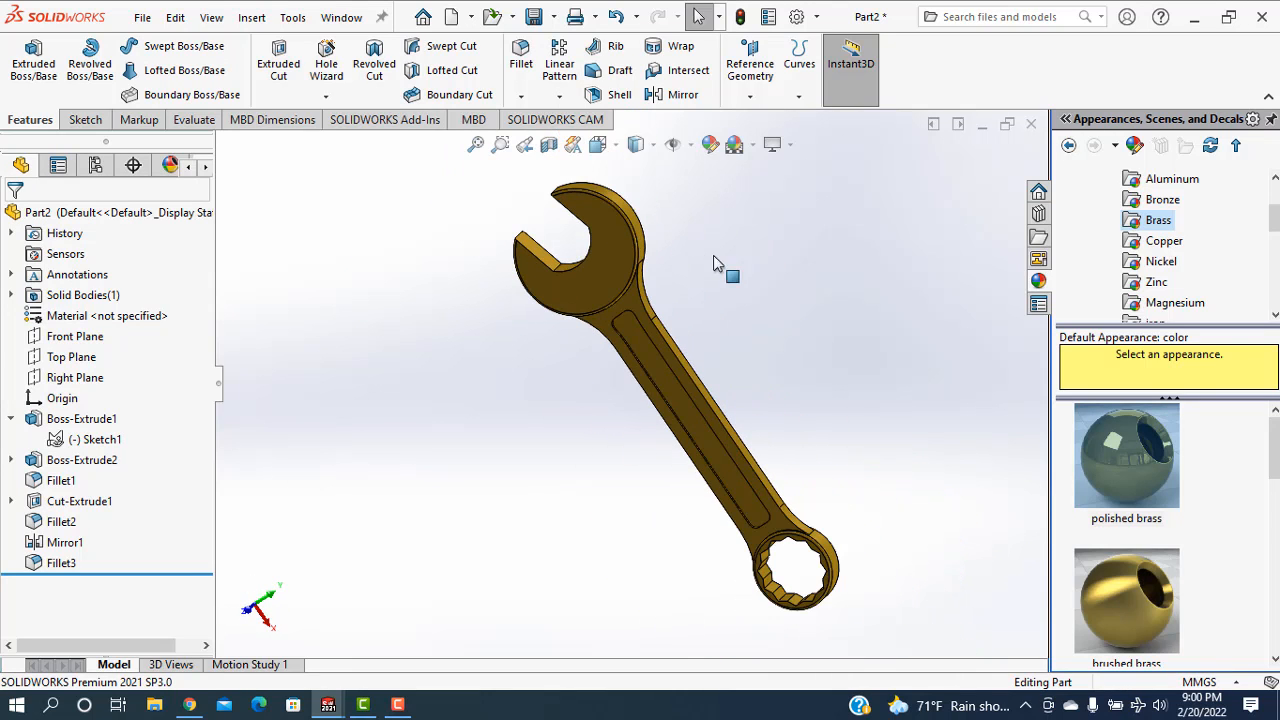
pyautogui.click(640, 146)
pyautogui.click(643, 193)
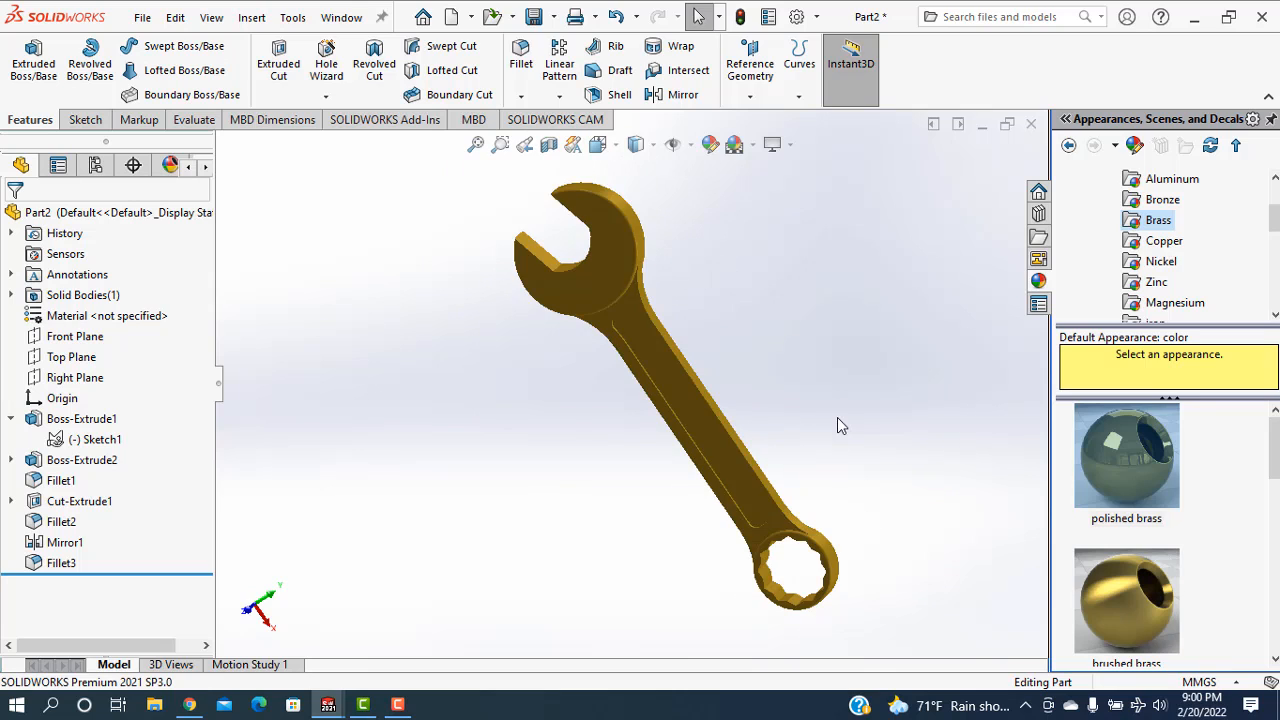
# Step: Change the scene to one with a dark violet-blue to white gradient background and brighter lighting on the spanner
pyautogui.moveTo(838, 420); pyautogui.dragTo(805, 428, button='middle')
pyautogui.scroll(-2, 865, 381)
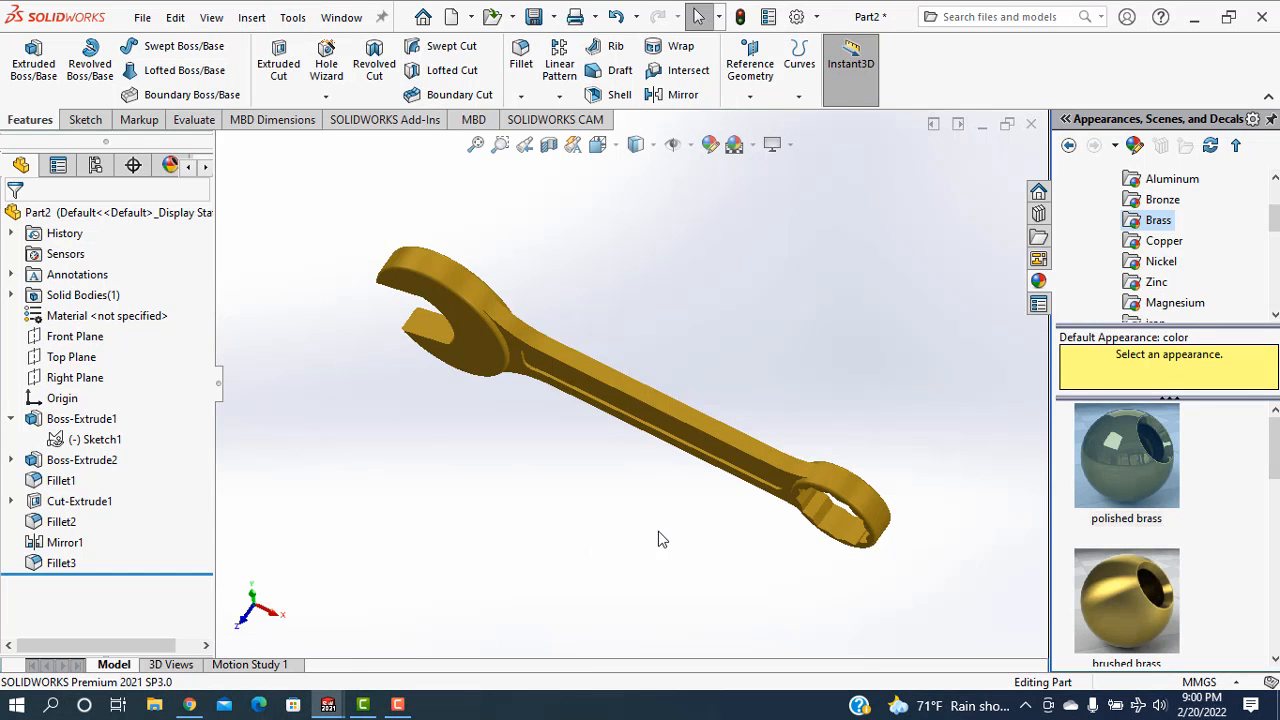
pyautogui.moveTo(658, 532); pyautogui.dragTo(672, 358, button='middle')
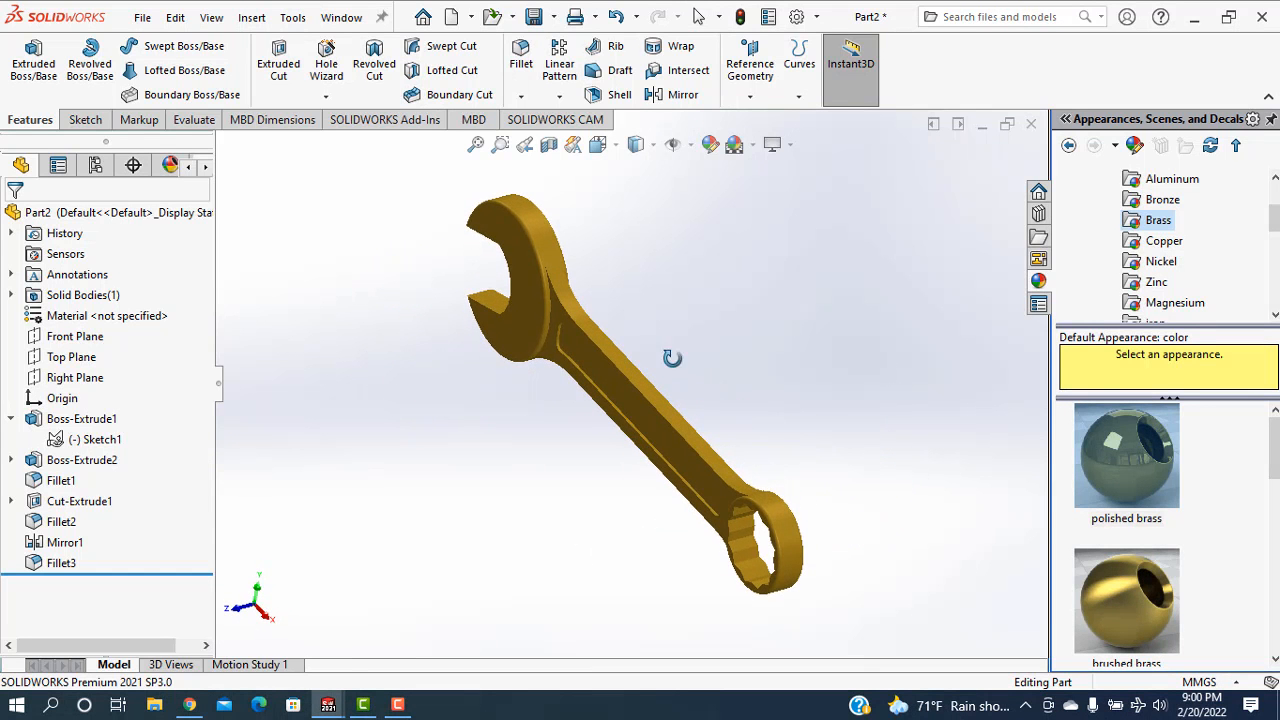
pyautogui.click(752, 145)
pyautogui.click(775, 260)
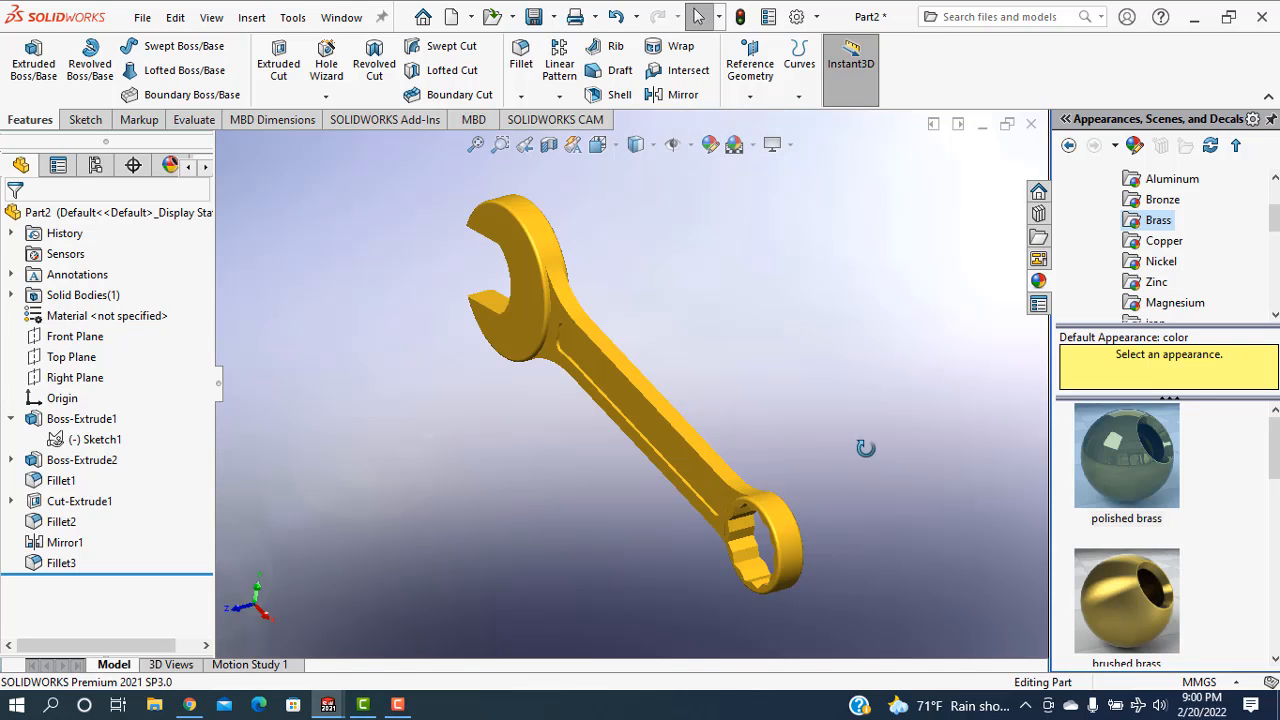
pyautogui.moveTo(865, 448); pyautogui.dragTo(921, 449, button='middle')
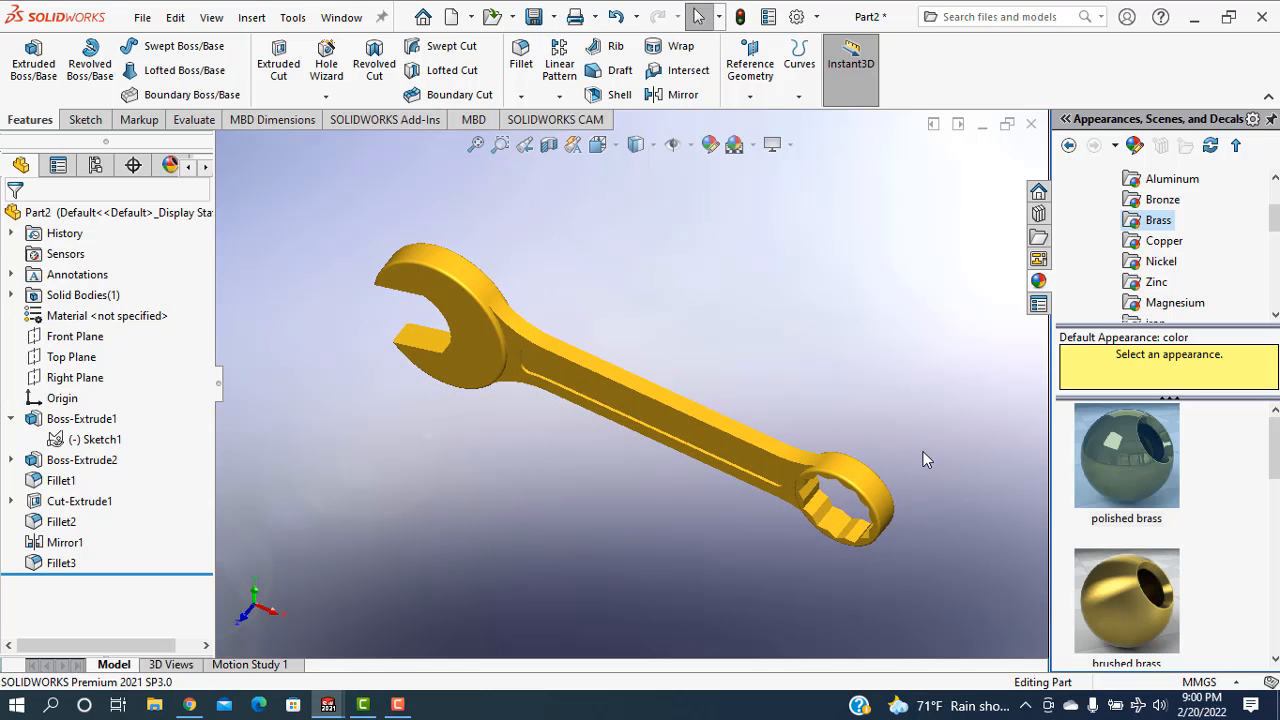